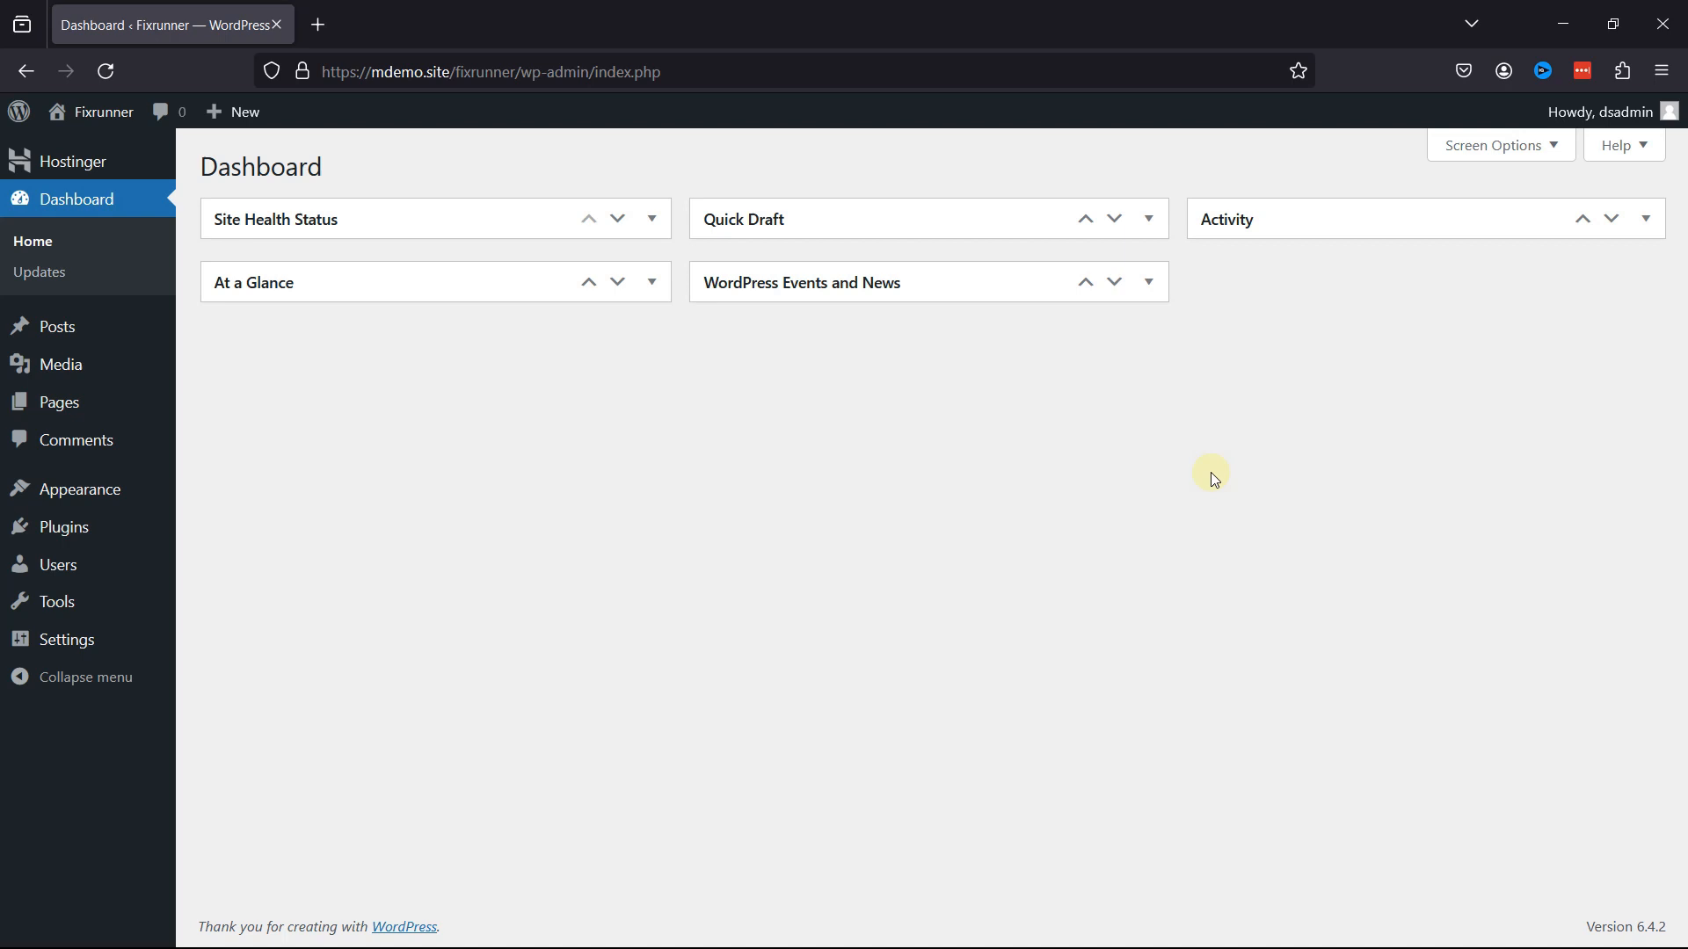
Create a new post and title it "This is a heading"
mouse_move(150, 330)
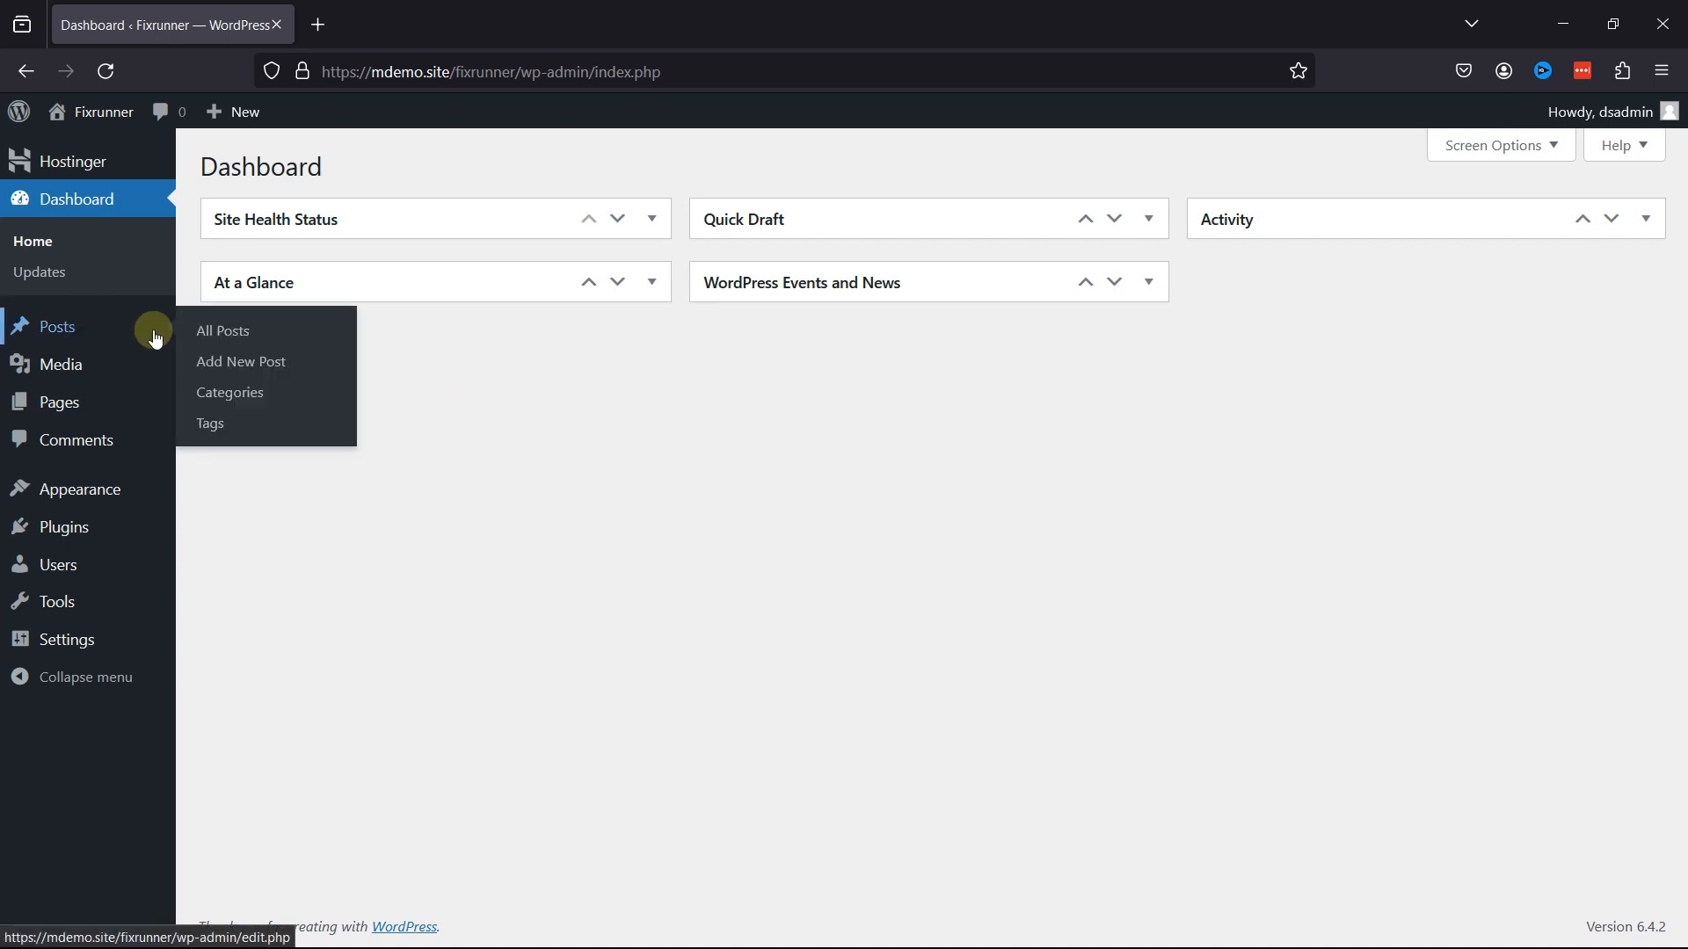
click(228, 374)
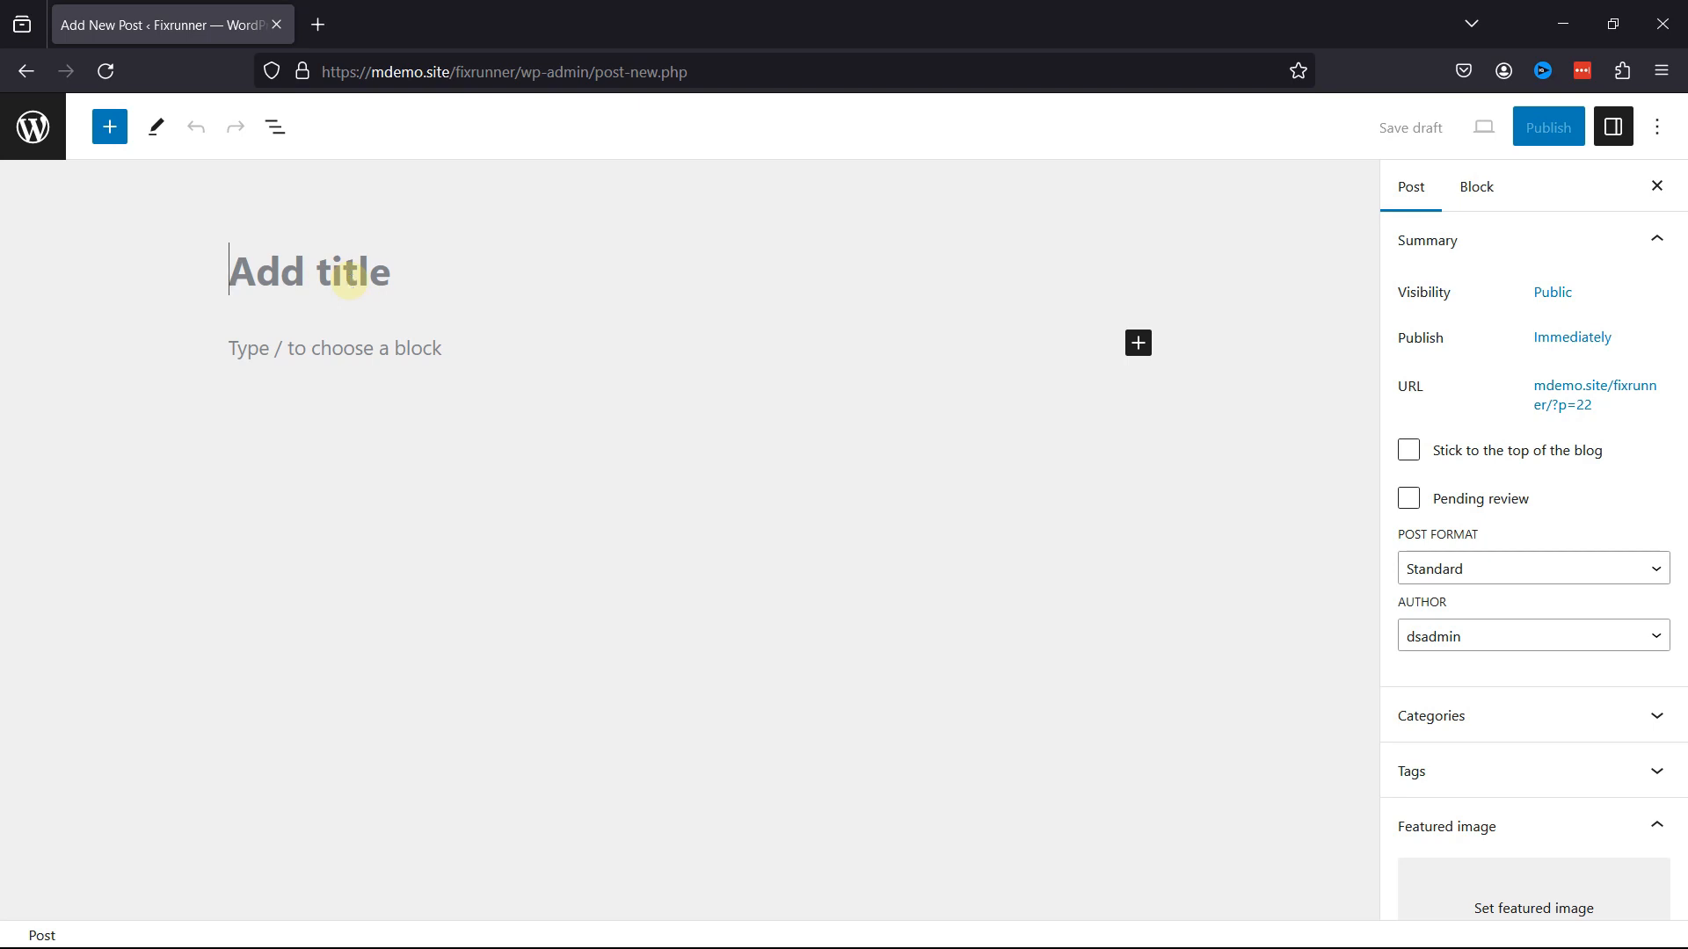
text(Thsi)
key(BackSpace)
key(BackSpace)
text(is i)
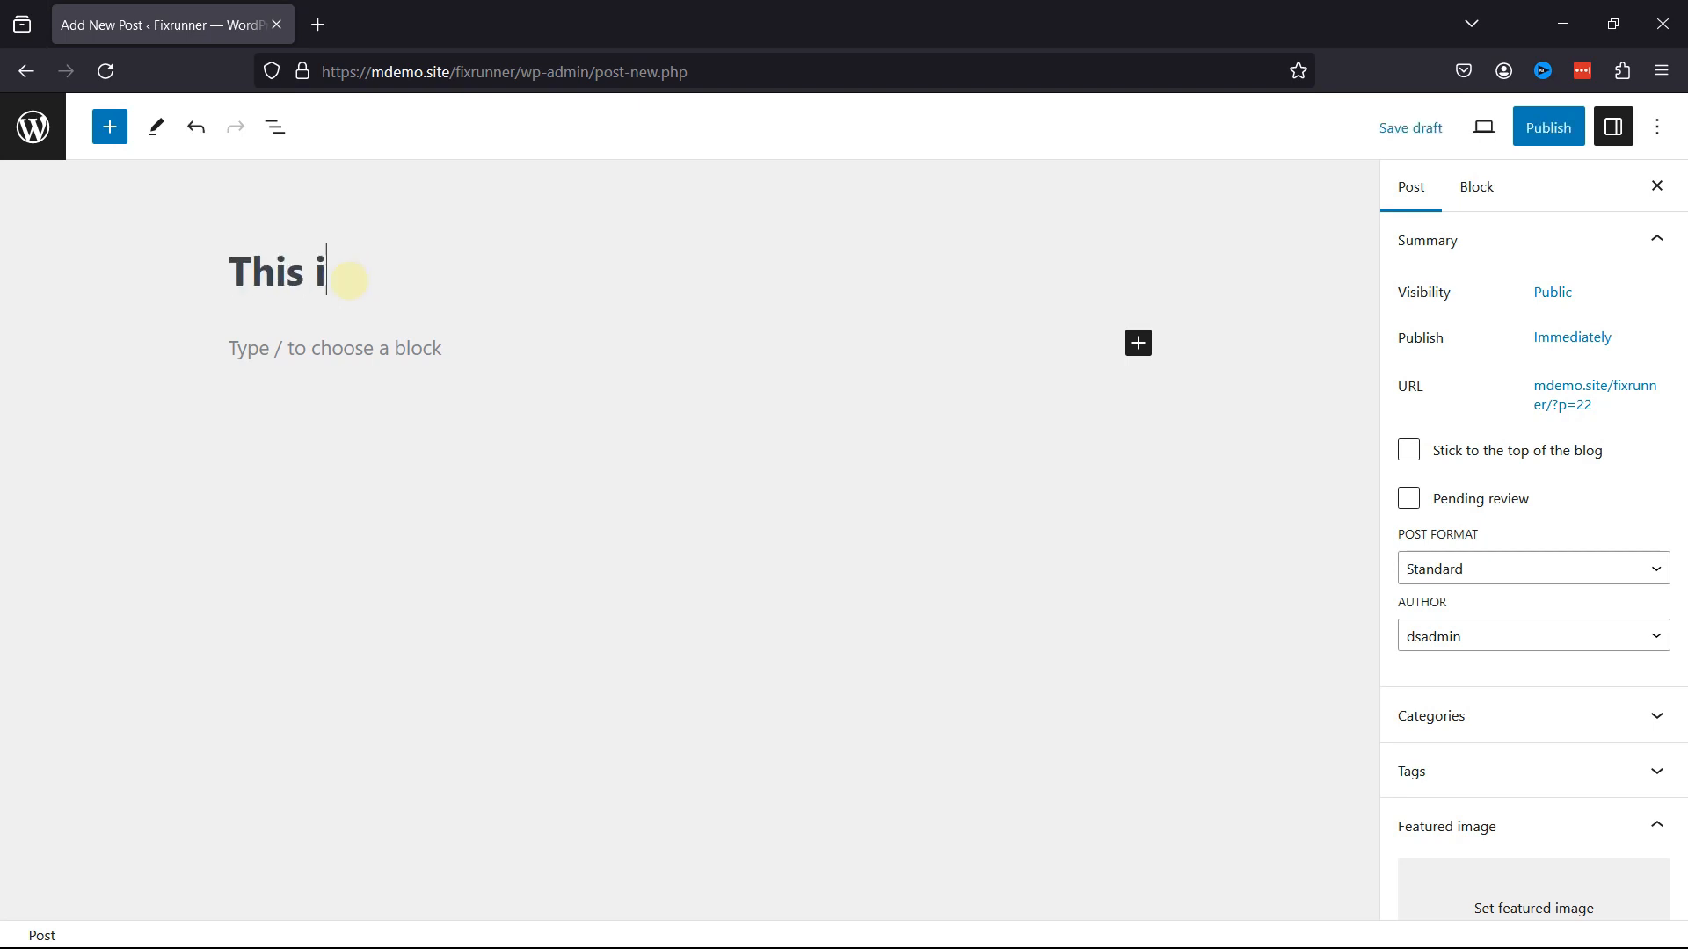
text(s a heading)
Capitalize the last word of the post title so it reads "This is a Heading"
key(Left)
key(Left)
key(Left)
key(Left)
key(Left)
key(Left)
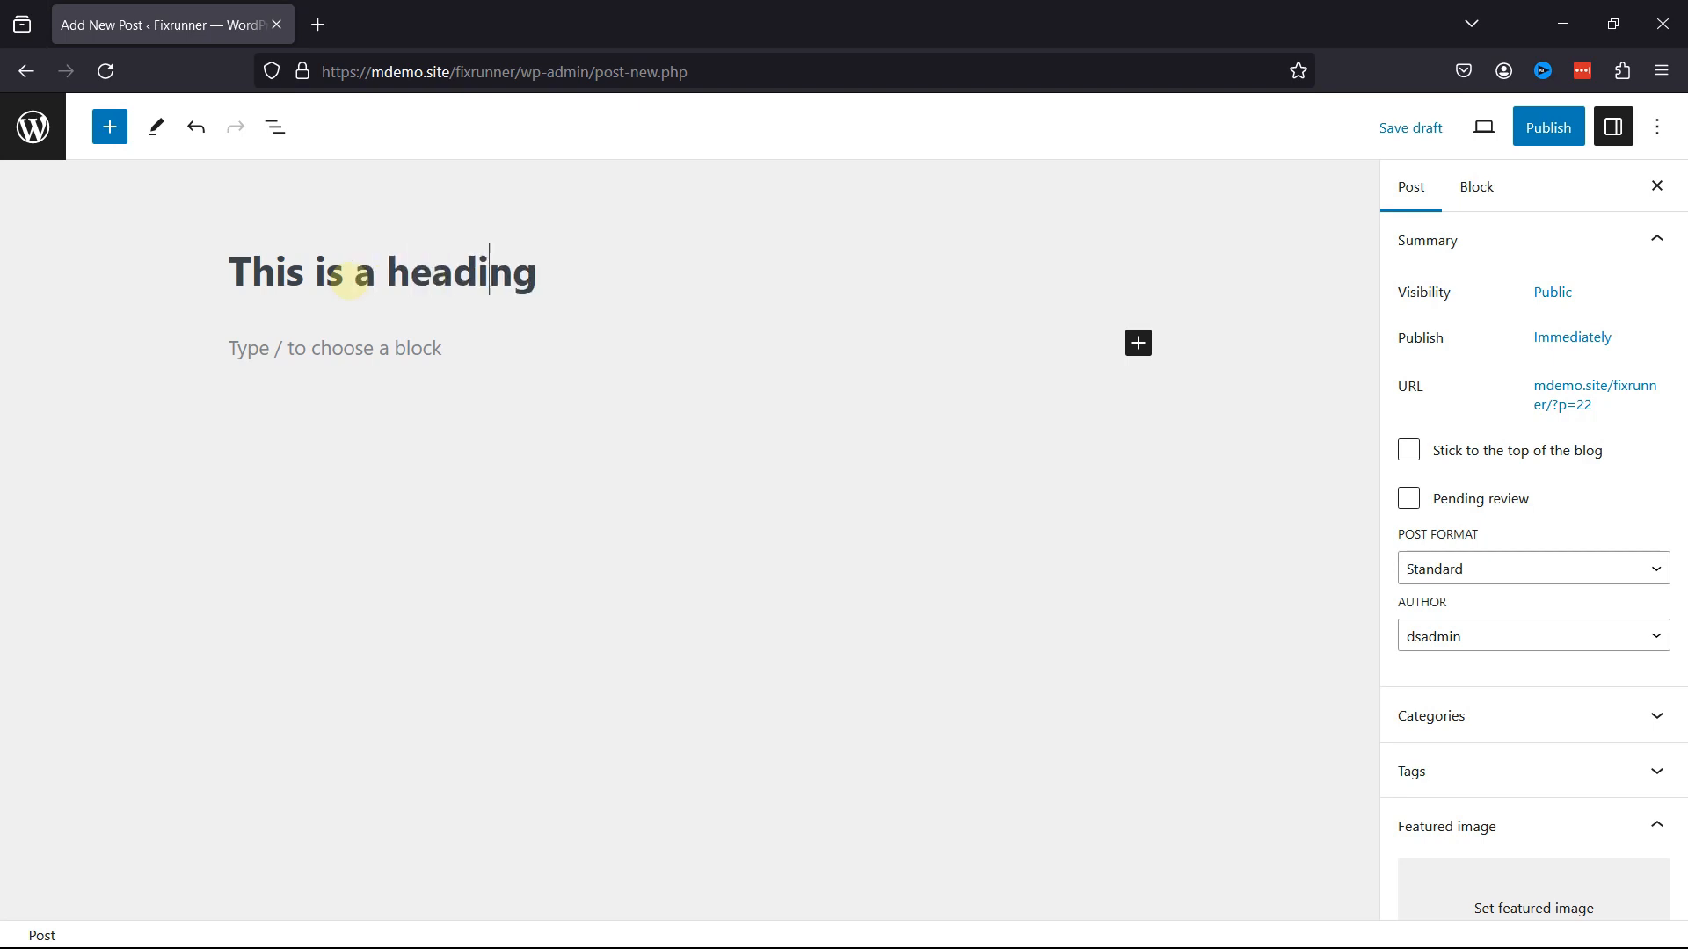
key(BackSpace)
text(G)
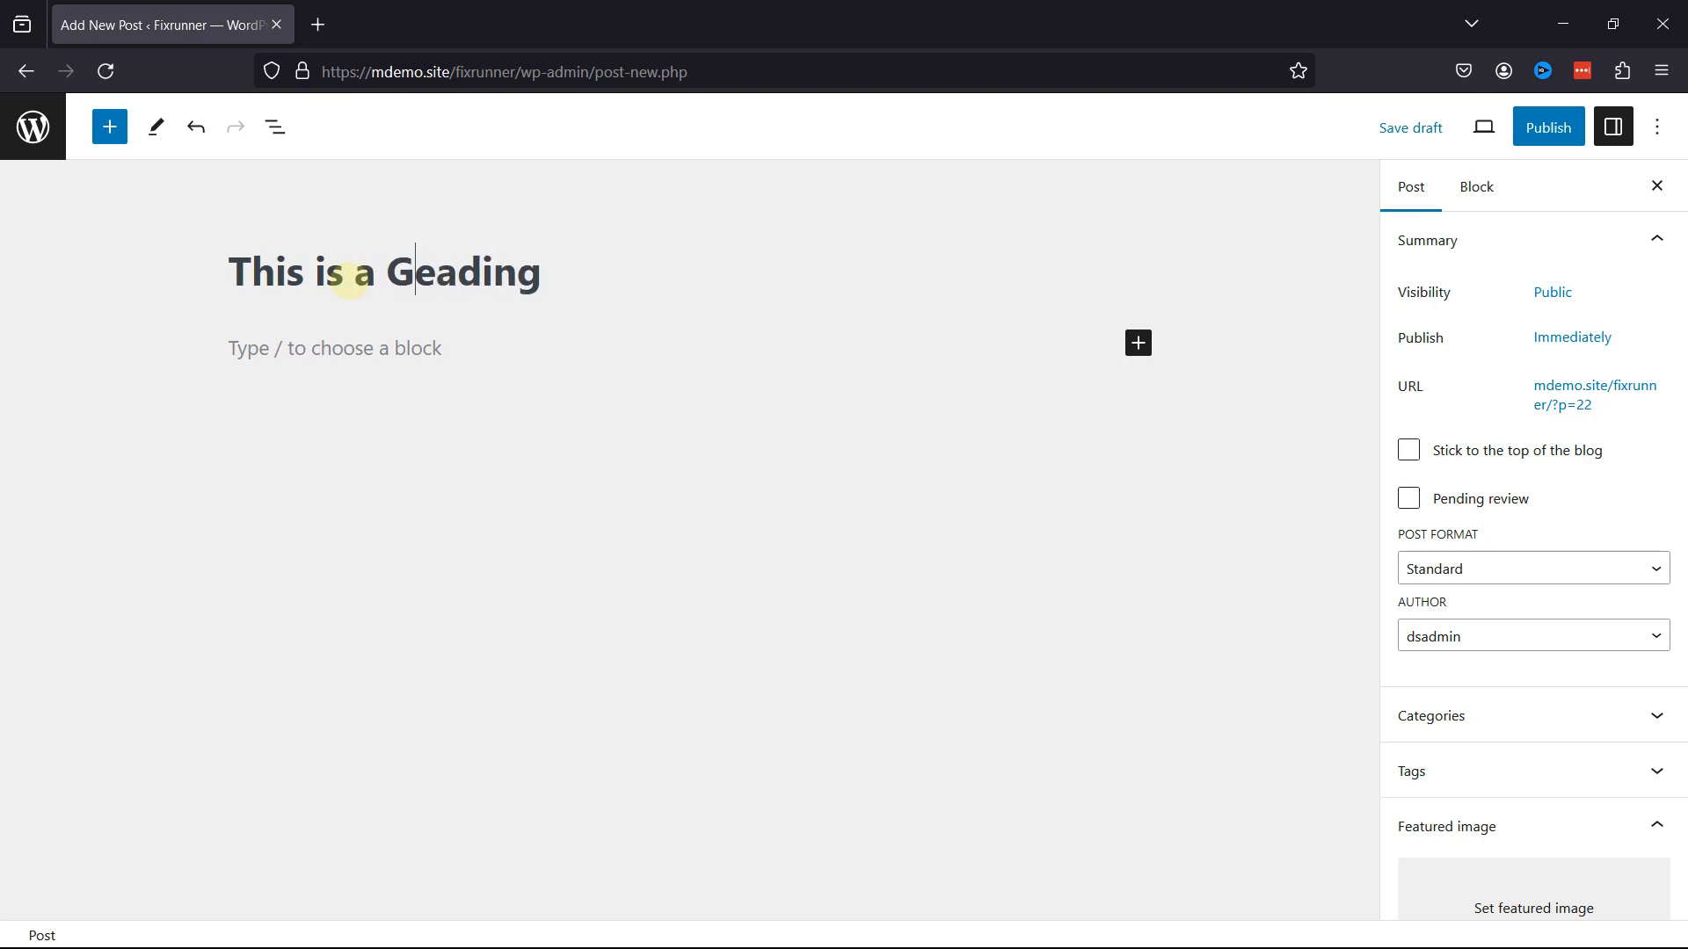
text(H)
key(BackSpace)
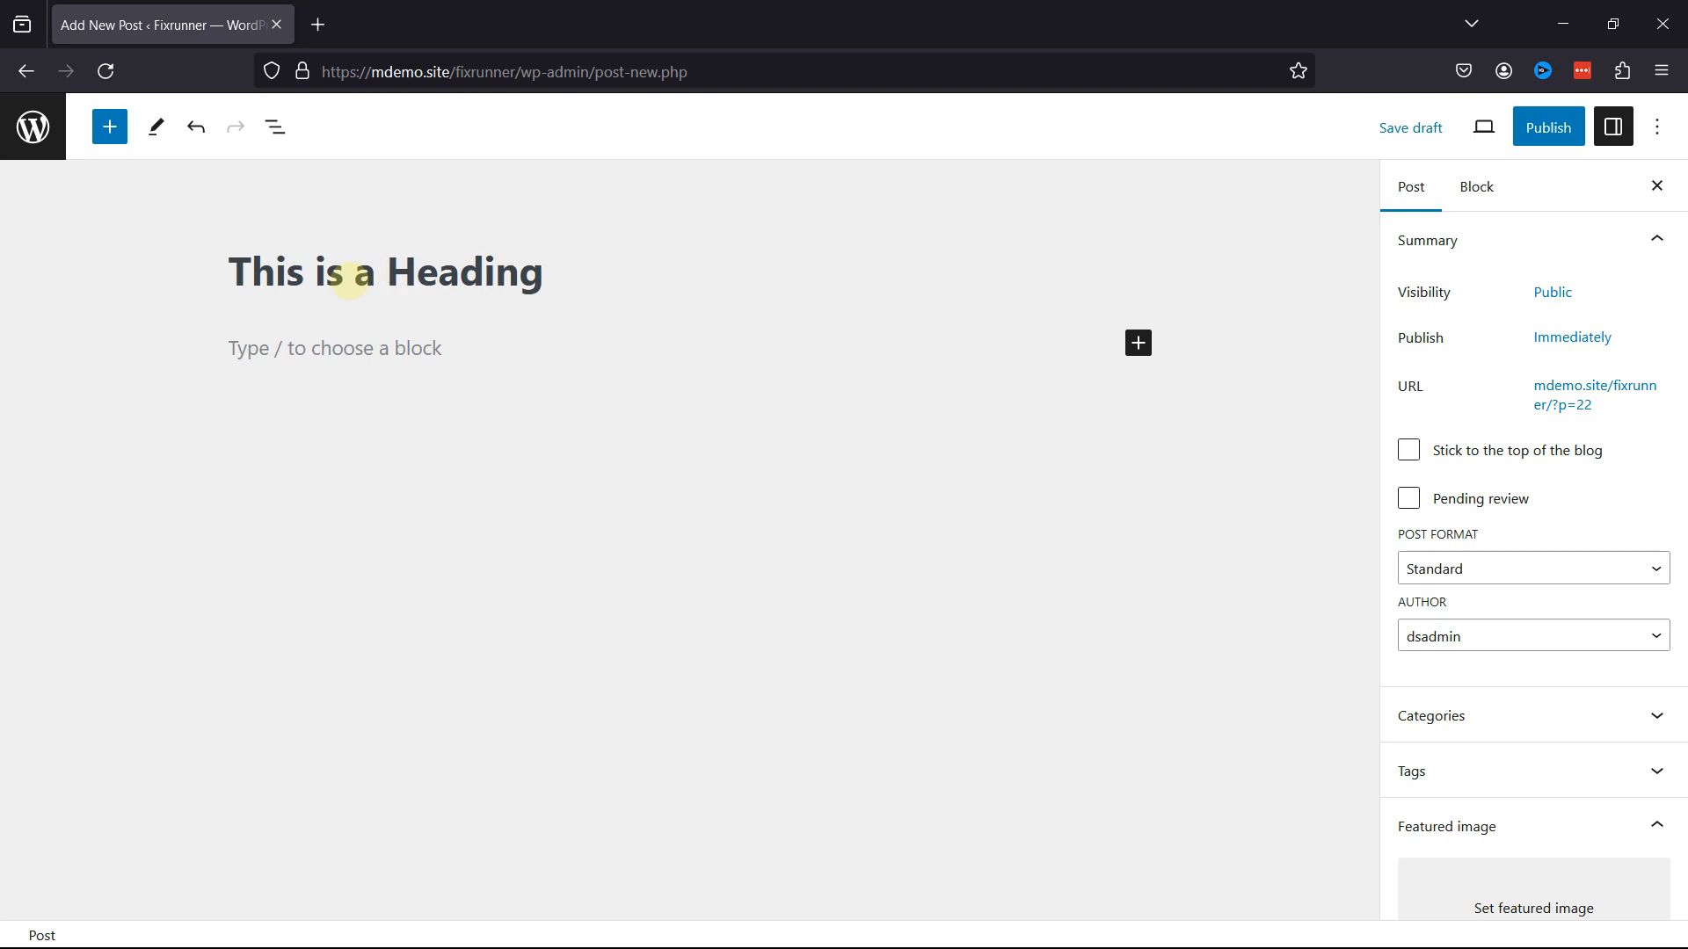
Write "This is a Sentence" as the first paragraph of the post body
click(275, 347)
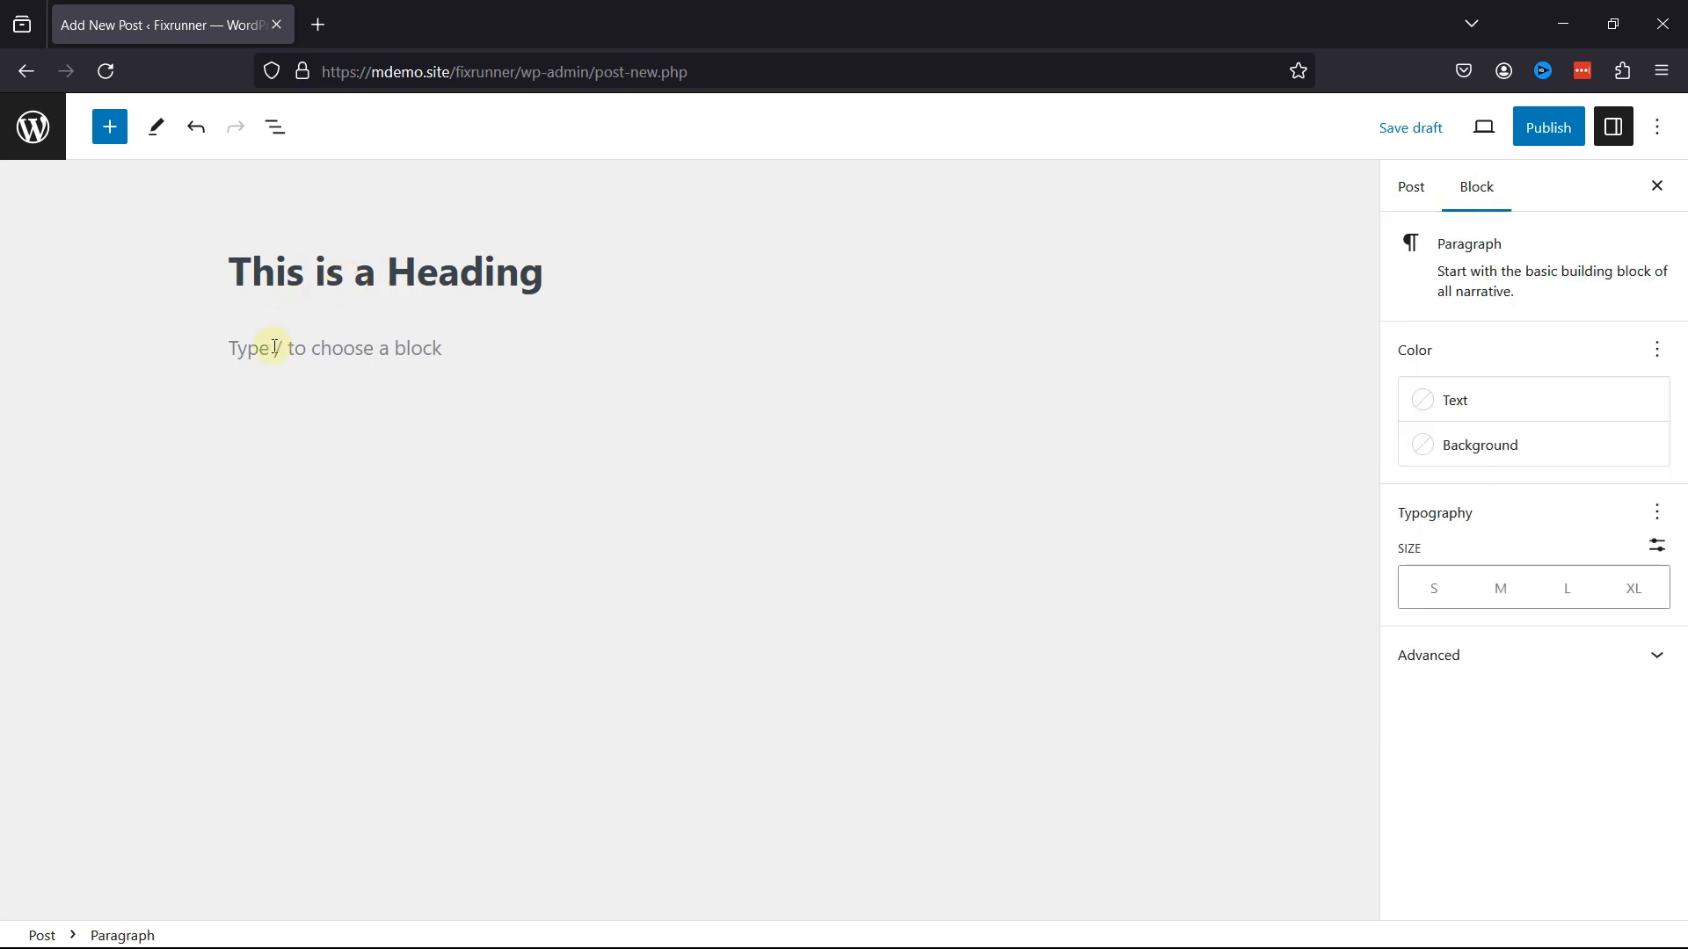
text(This is )
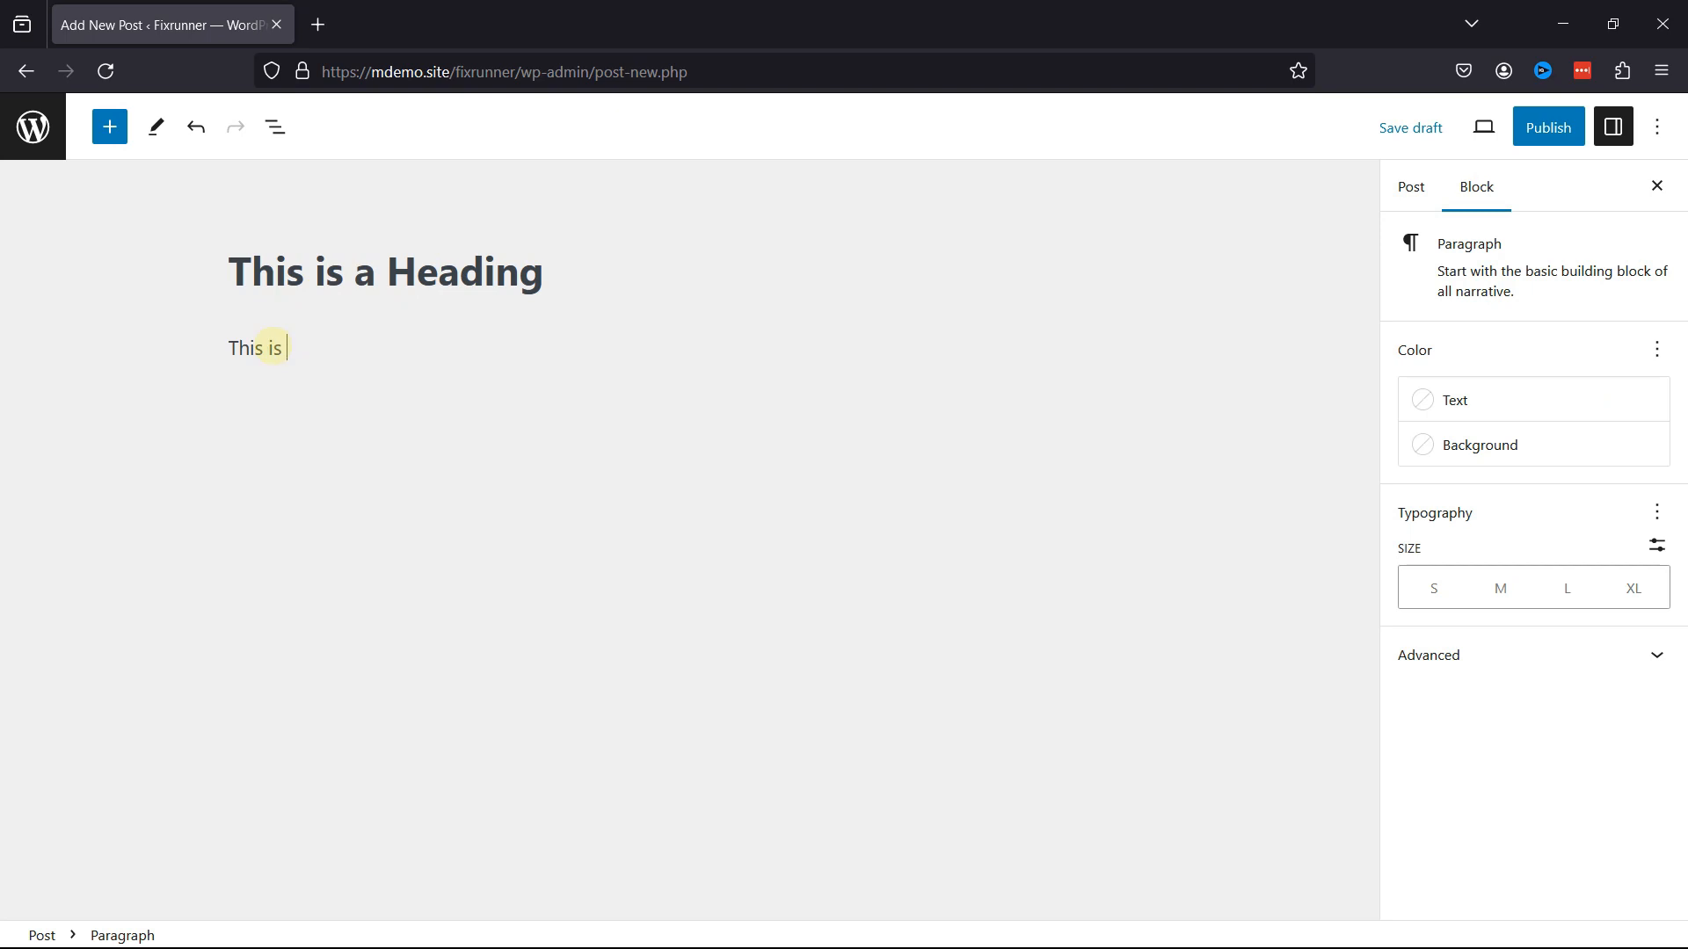
text(a Sentence)
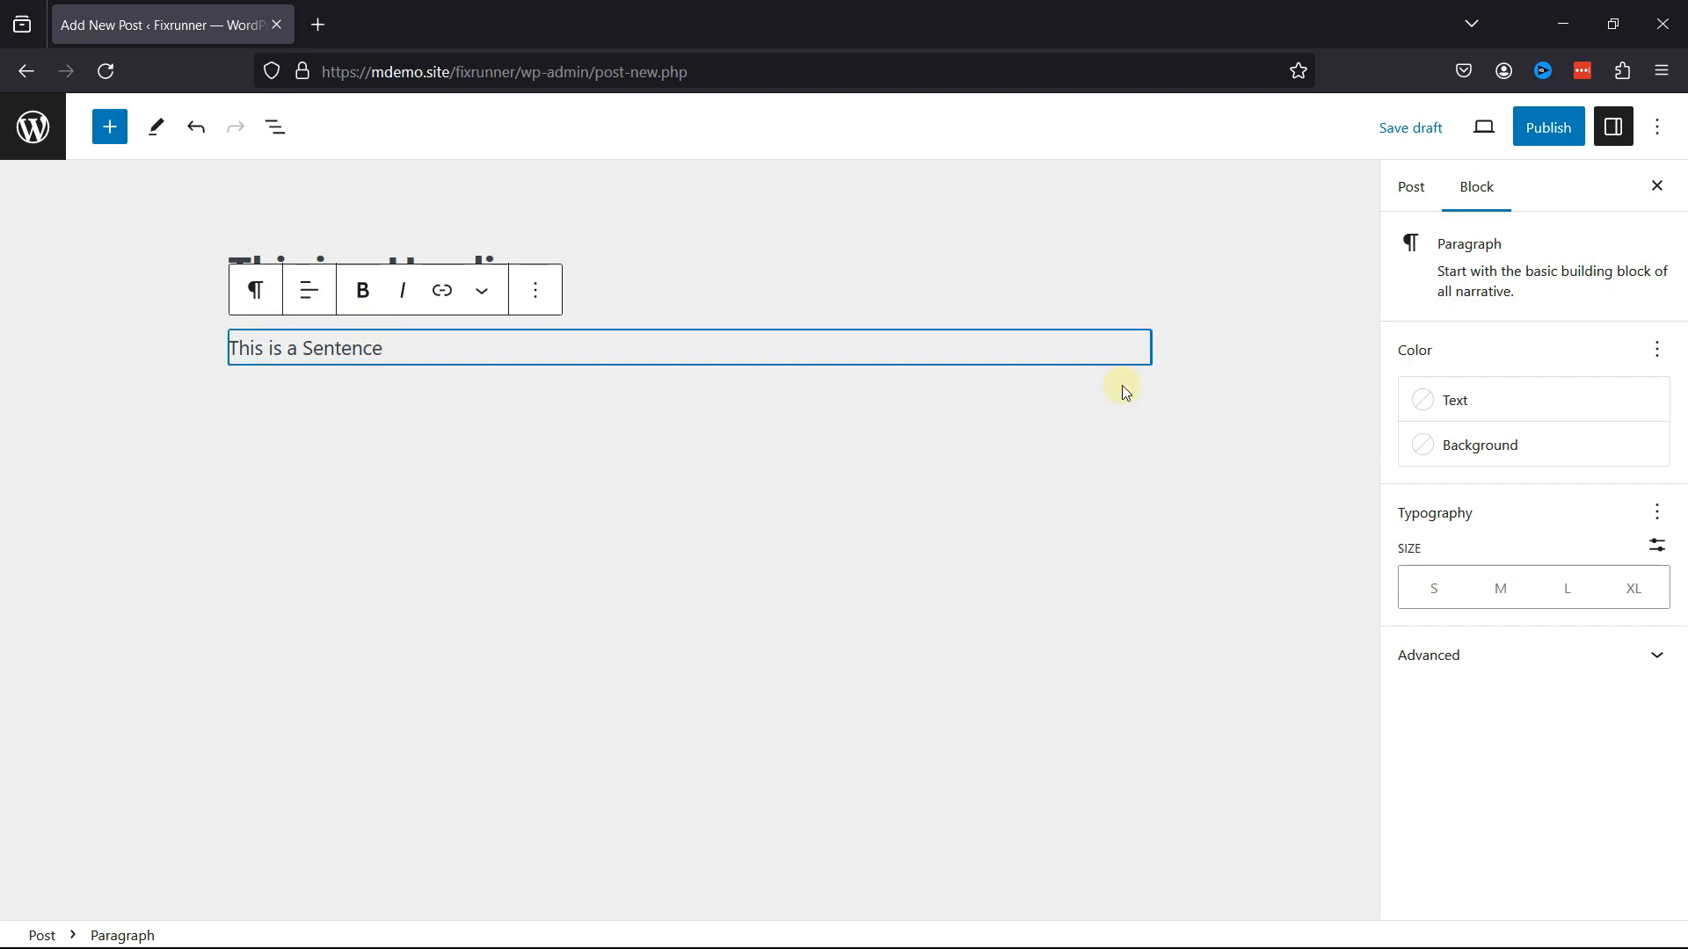
Publish the post and open its live page on the site
click(1543, 138)
click(1413, 132)
click(180, 882)
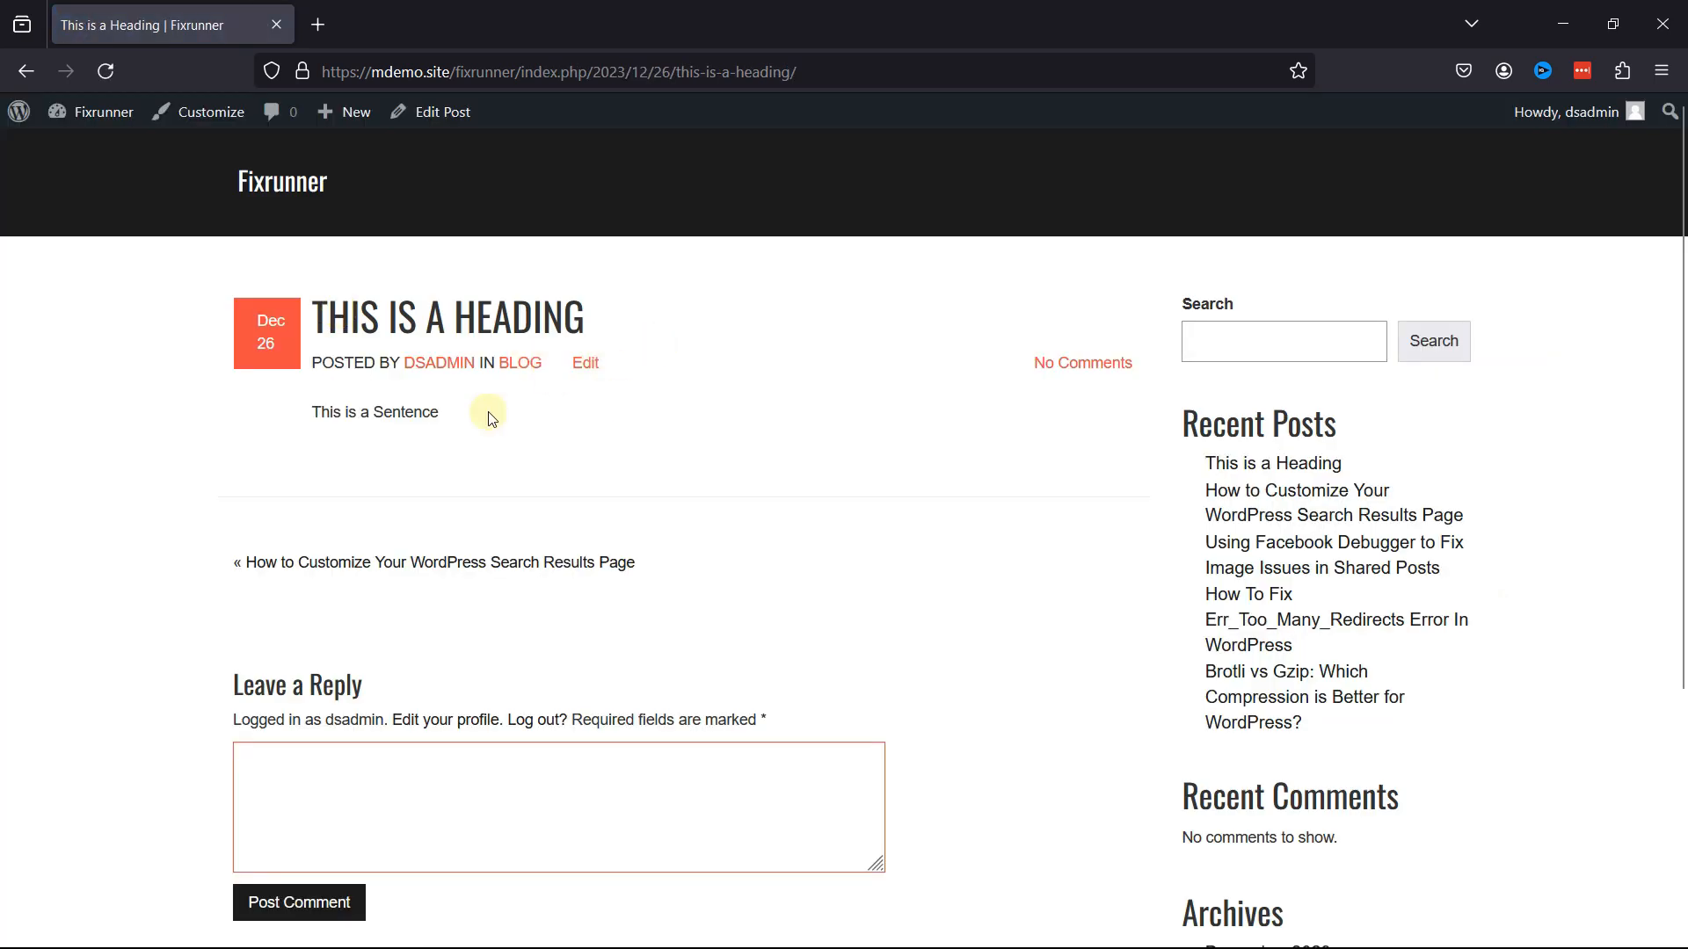
Examine how the post title and the body sentence are displayed on the published page
drag(396, 321, 641, 328)
click(641, 328)
drag(308, 411, 545, 426)
click(595, 433)
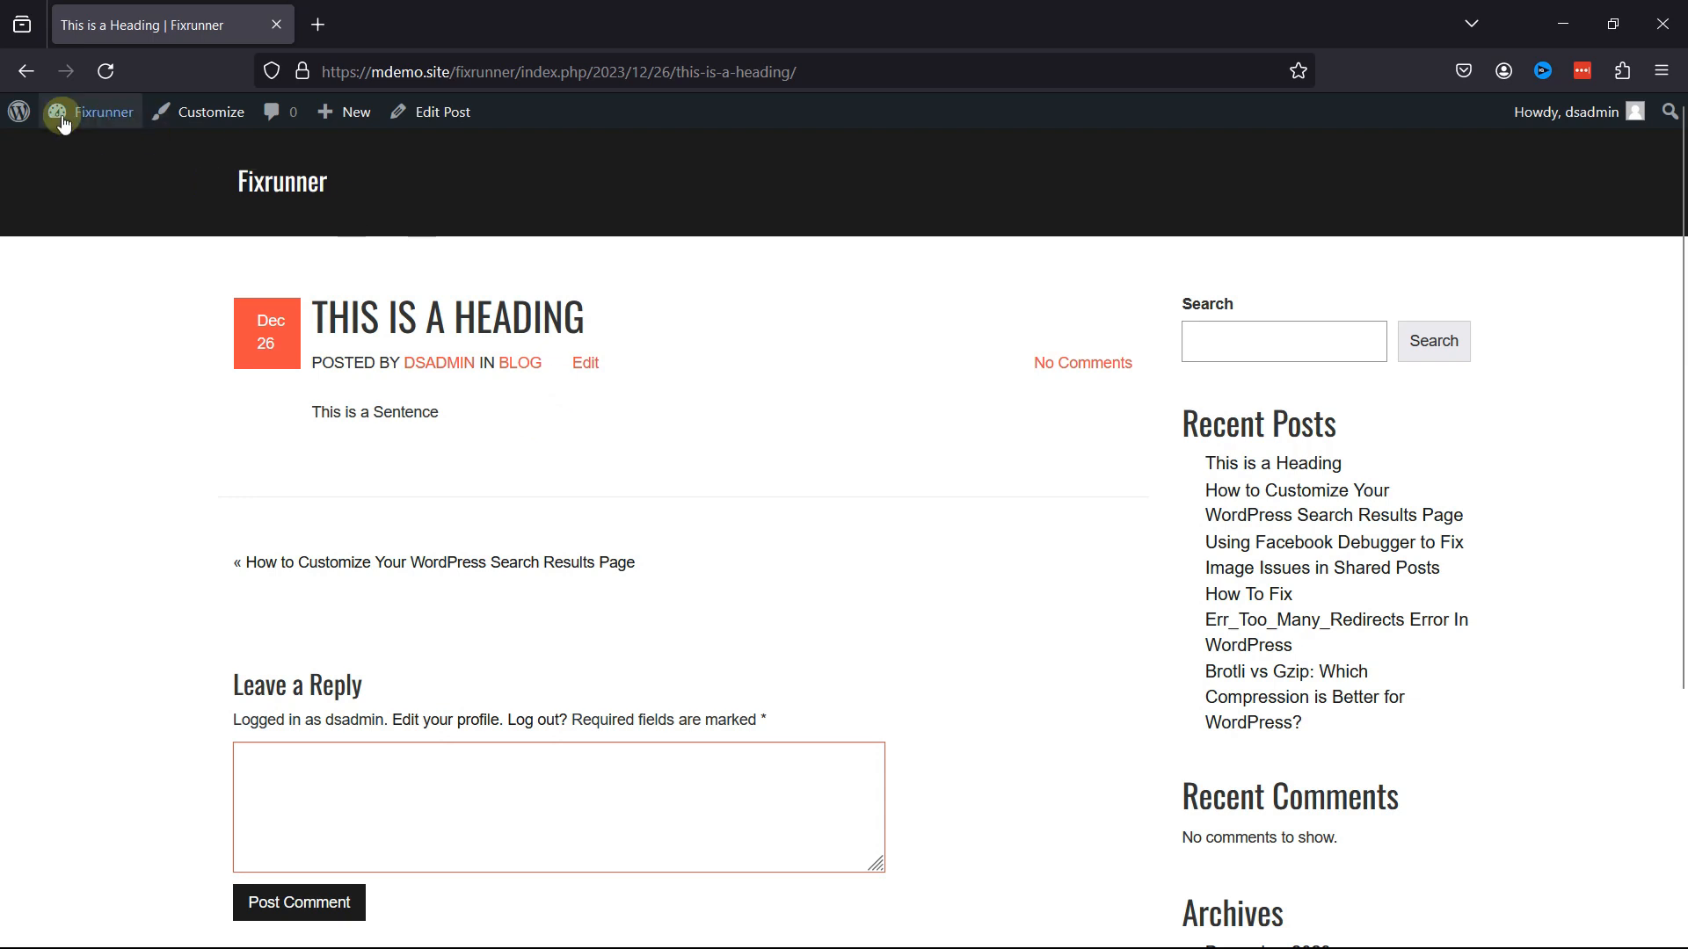
Return to the admin dashboard and open the "This is a Heading" post from the full post list for editing
click(98, 155)
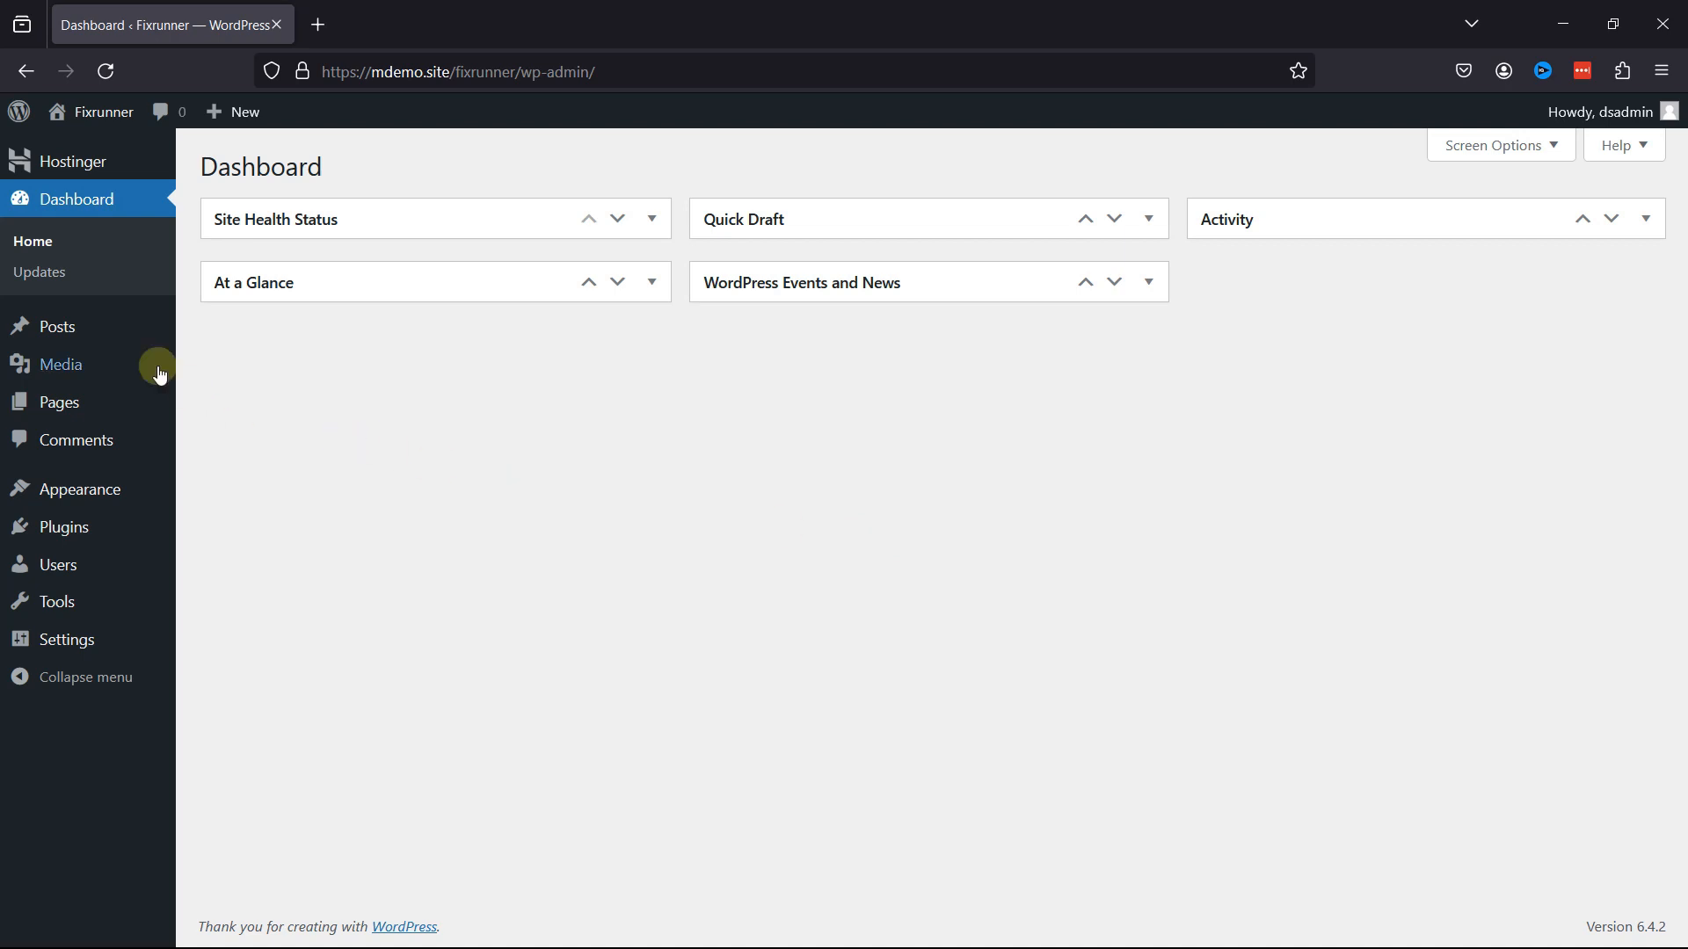
mouse_move(132, 329)
click(228, 333)
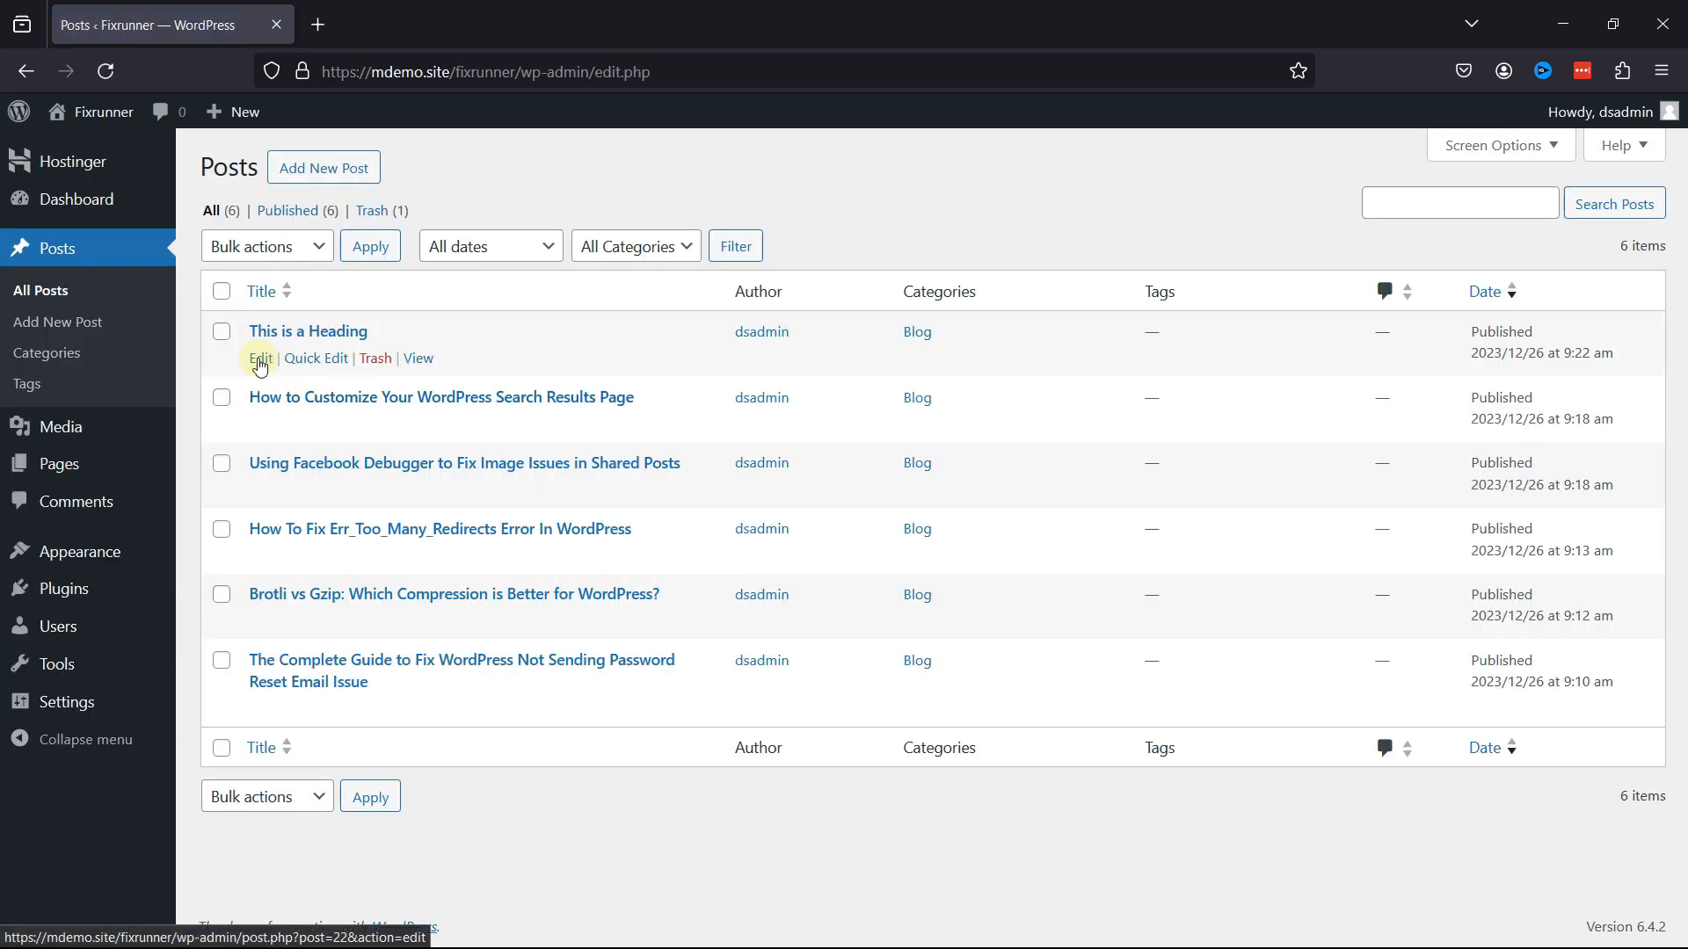
click(261, 360)
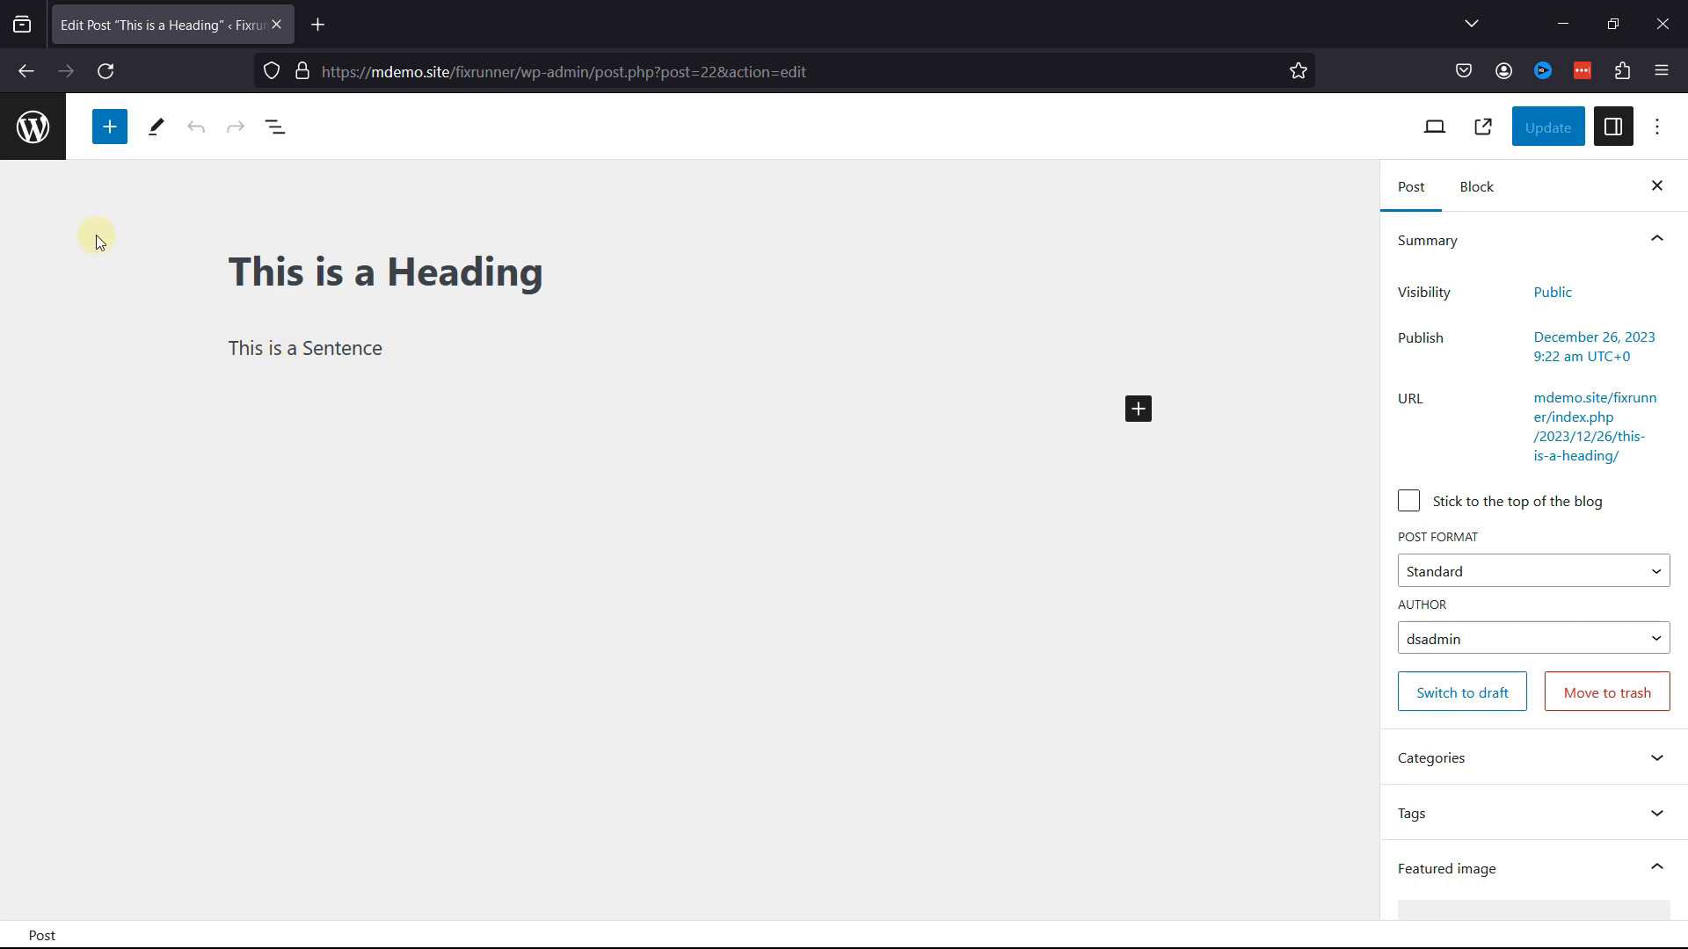
Check the body sentence's block type in the editor and in the post's block list view
click(302, 348)
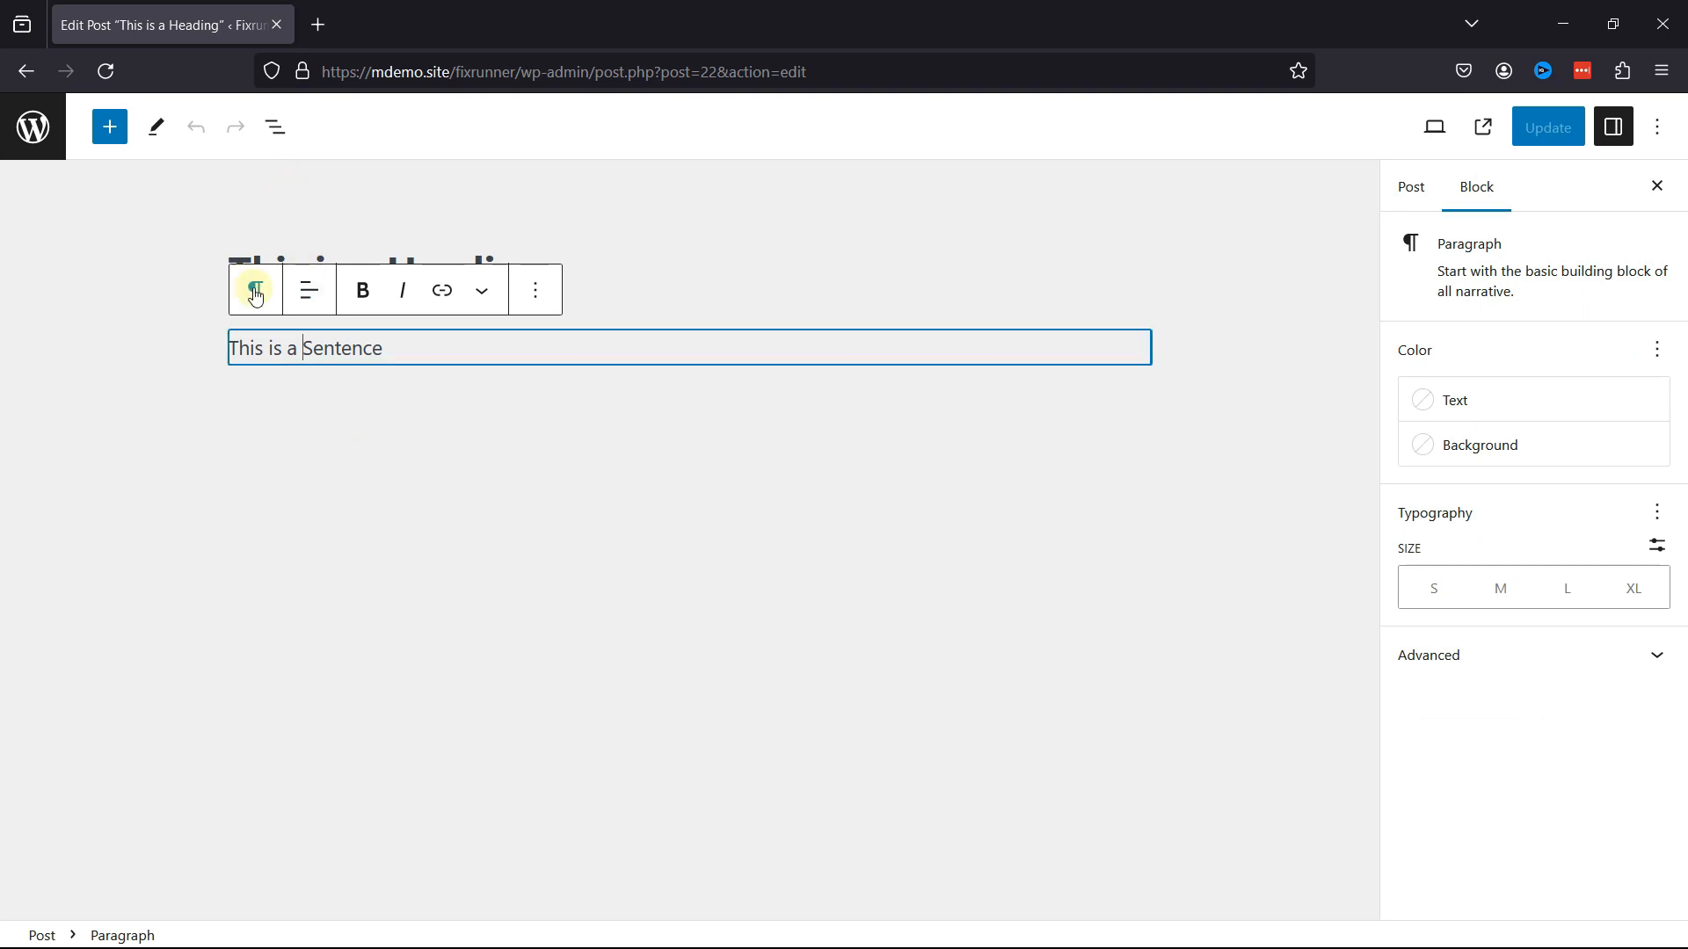
click(193, 308)
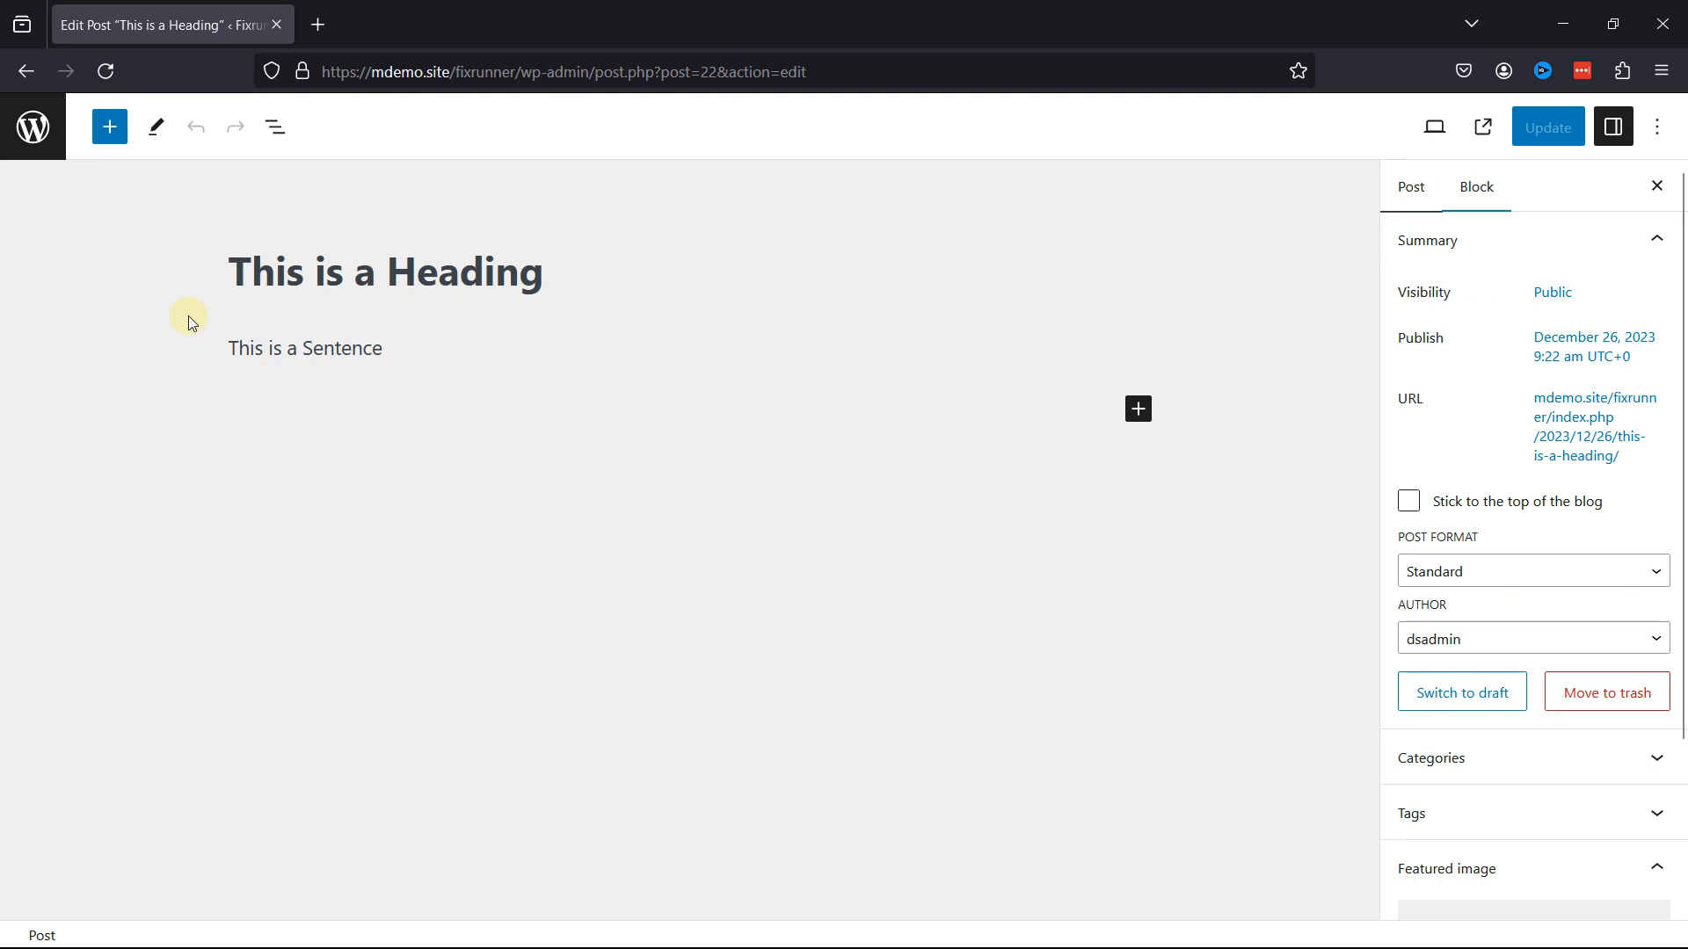
click(277, 132)
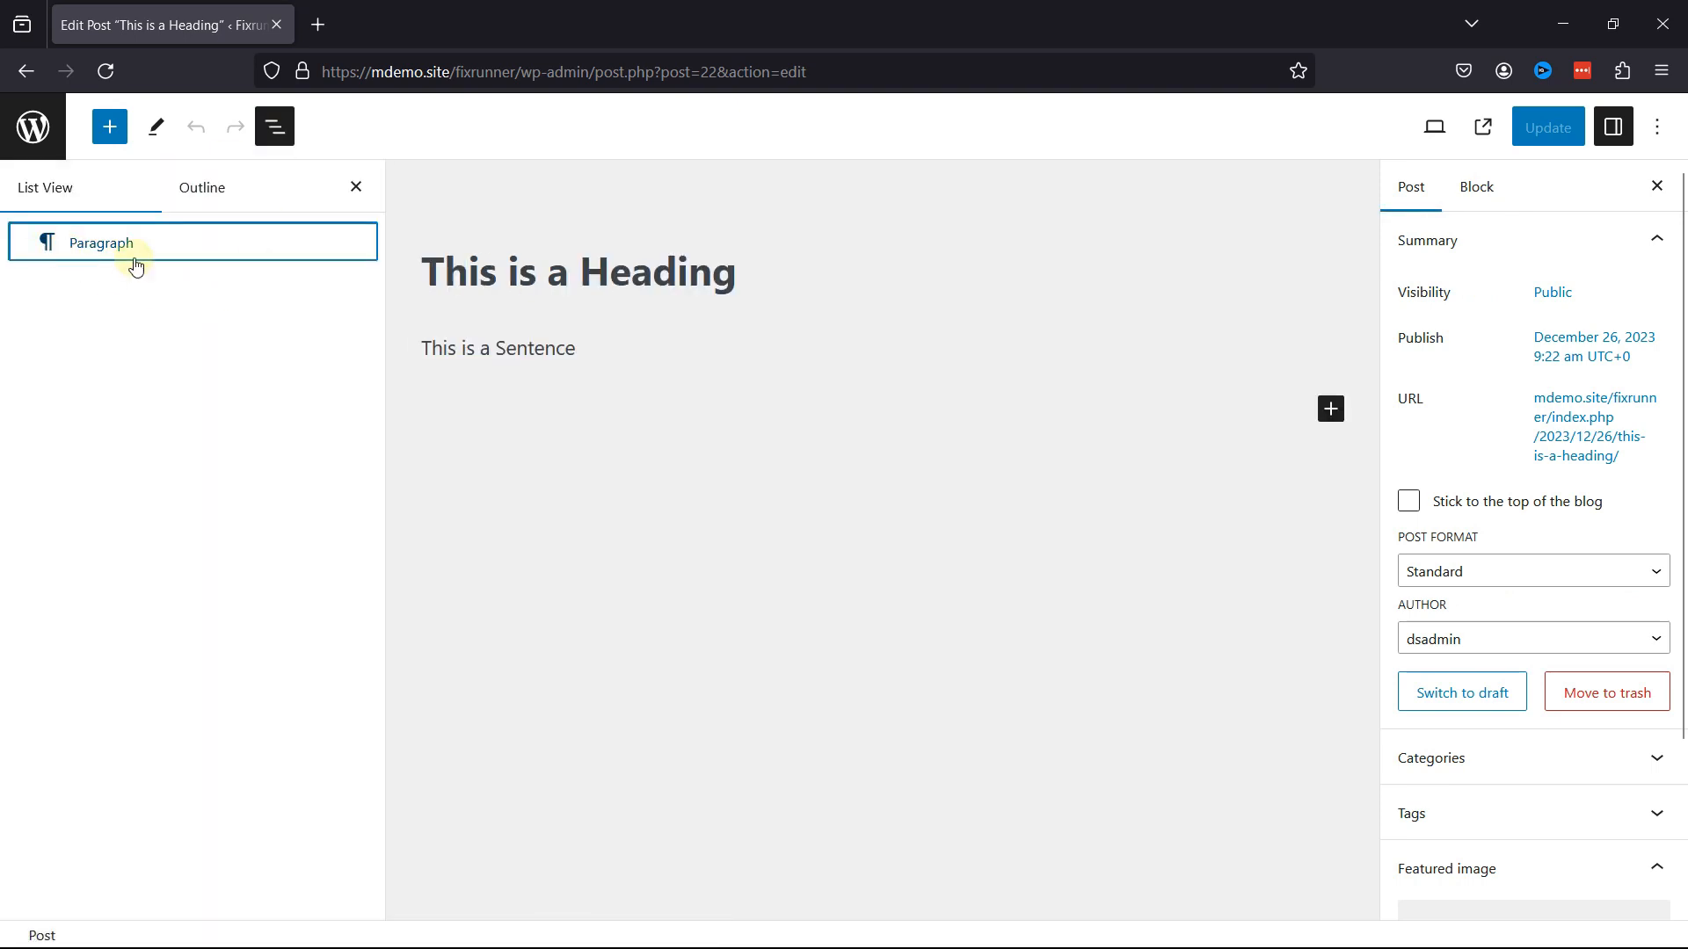
click(274, 128)
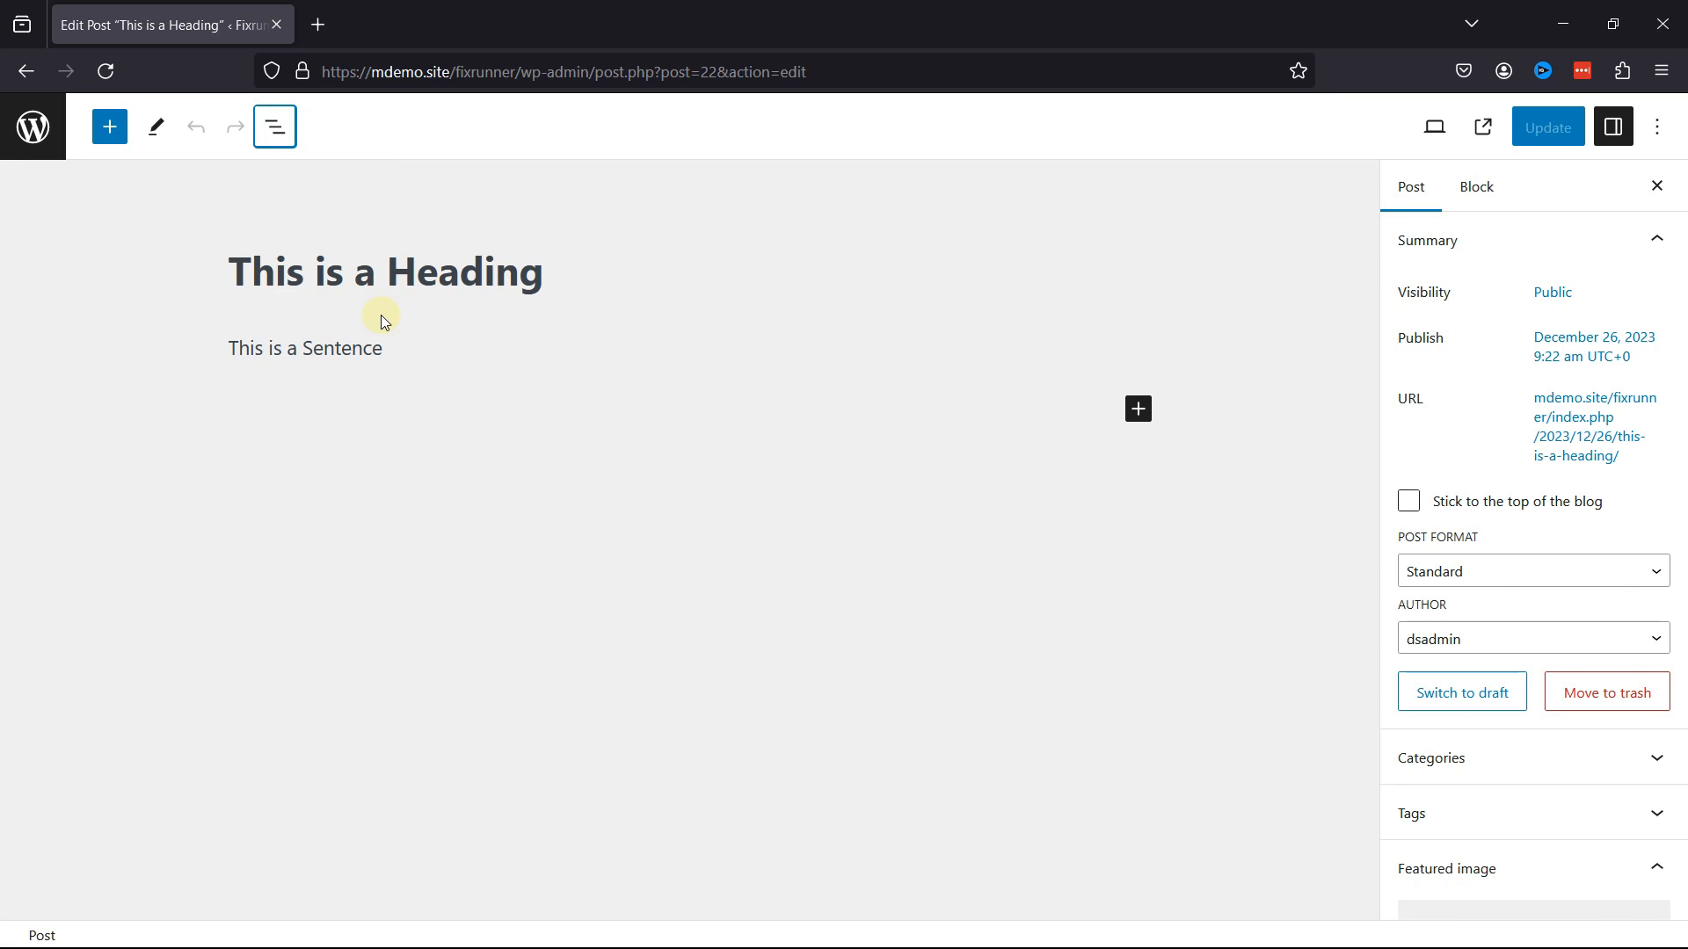
Transform the "This is a Sentence" paragraph block into a Heading block
click(352, 348)
click(255, 290)
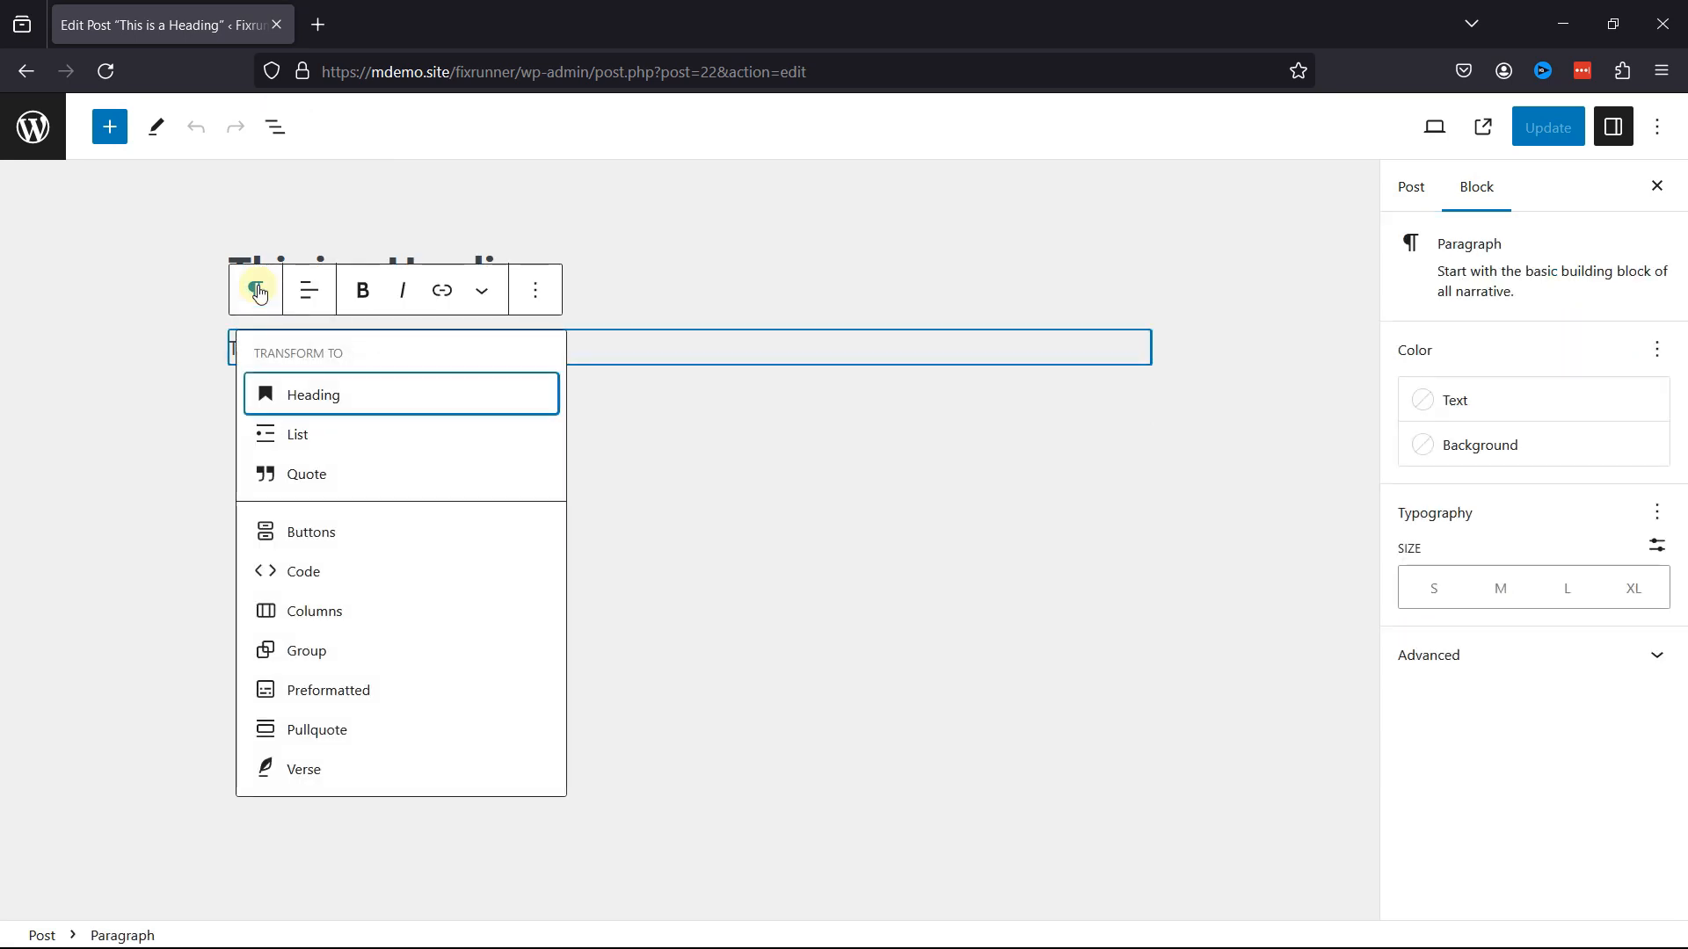
click(343, 405)
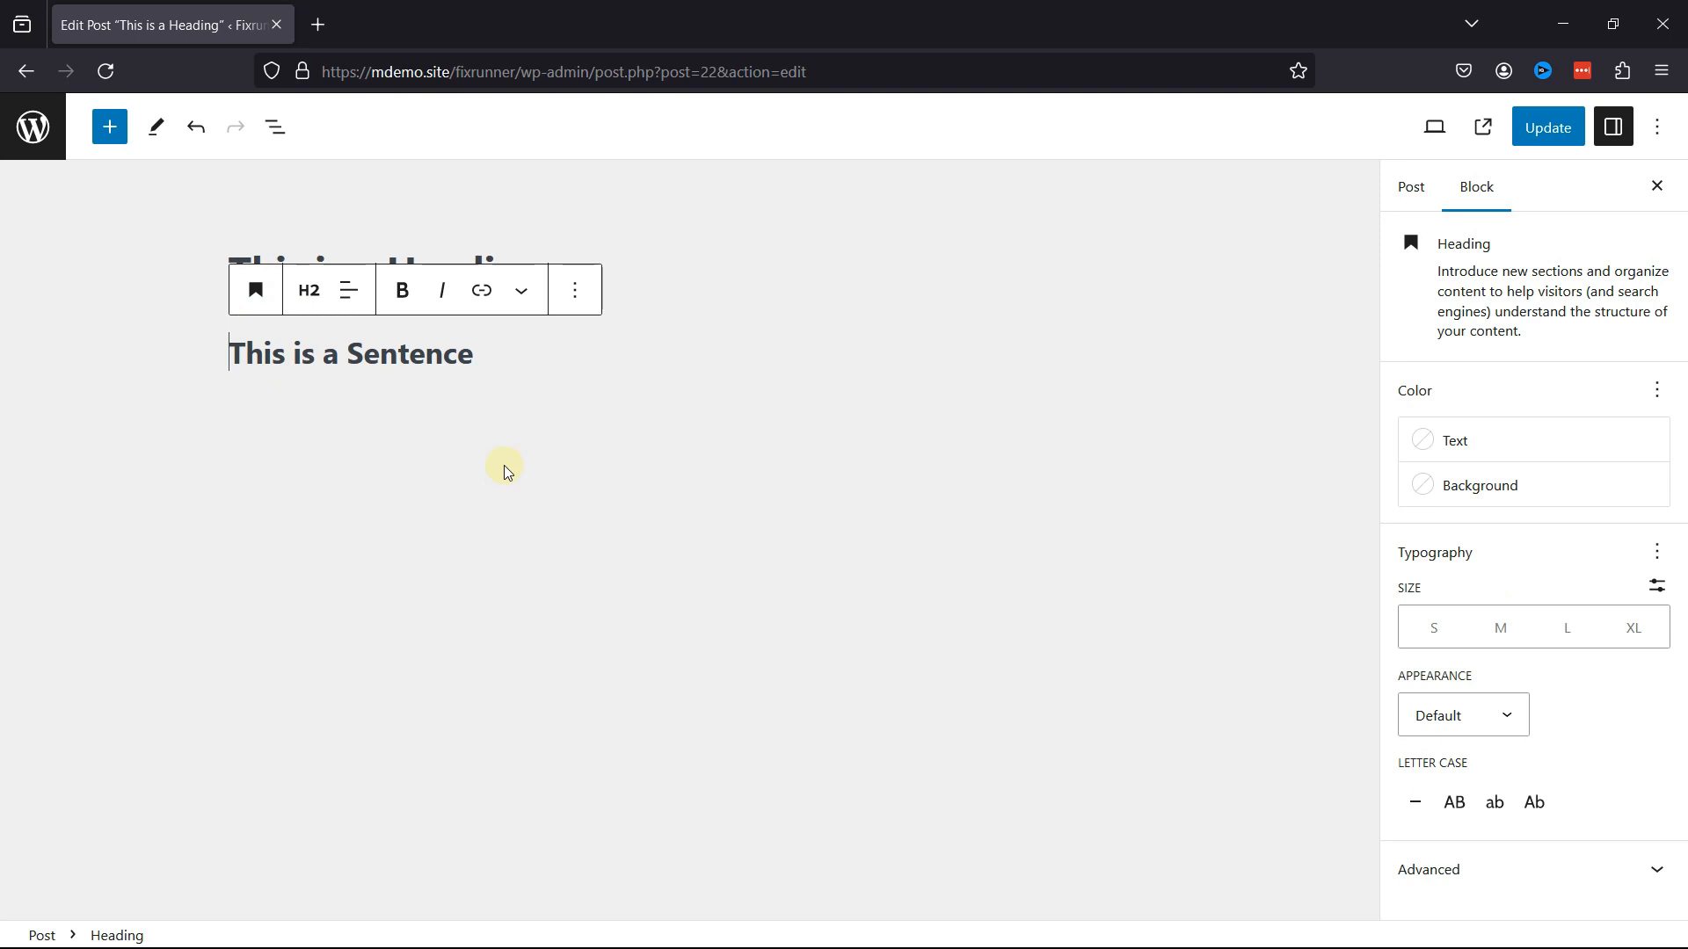
Try heading levels H1, H3 and H6 in turn on the "This is a Sentence" block
click(311, 299)
click(306, 356)
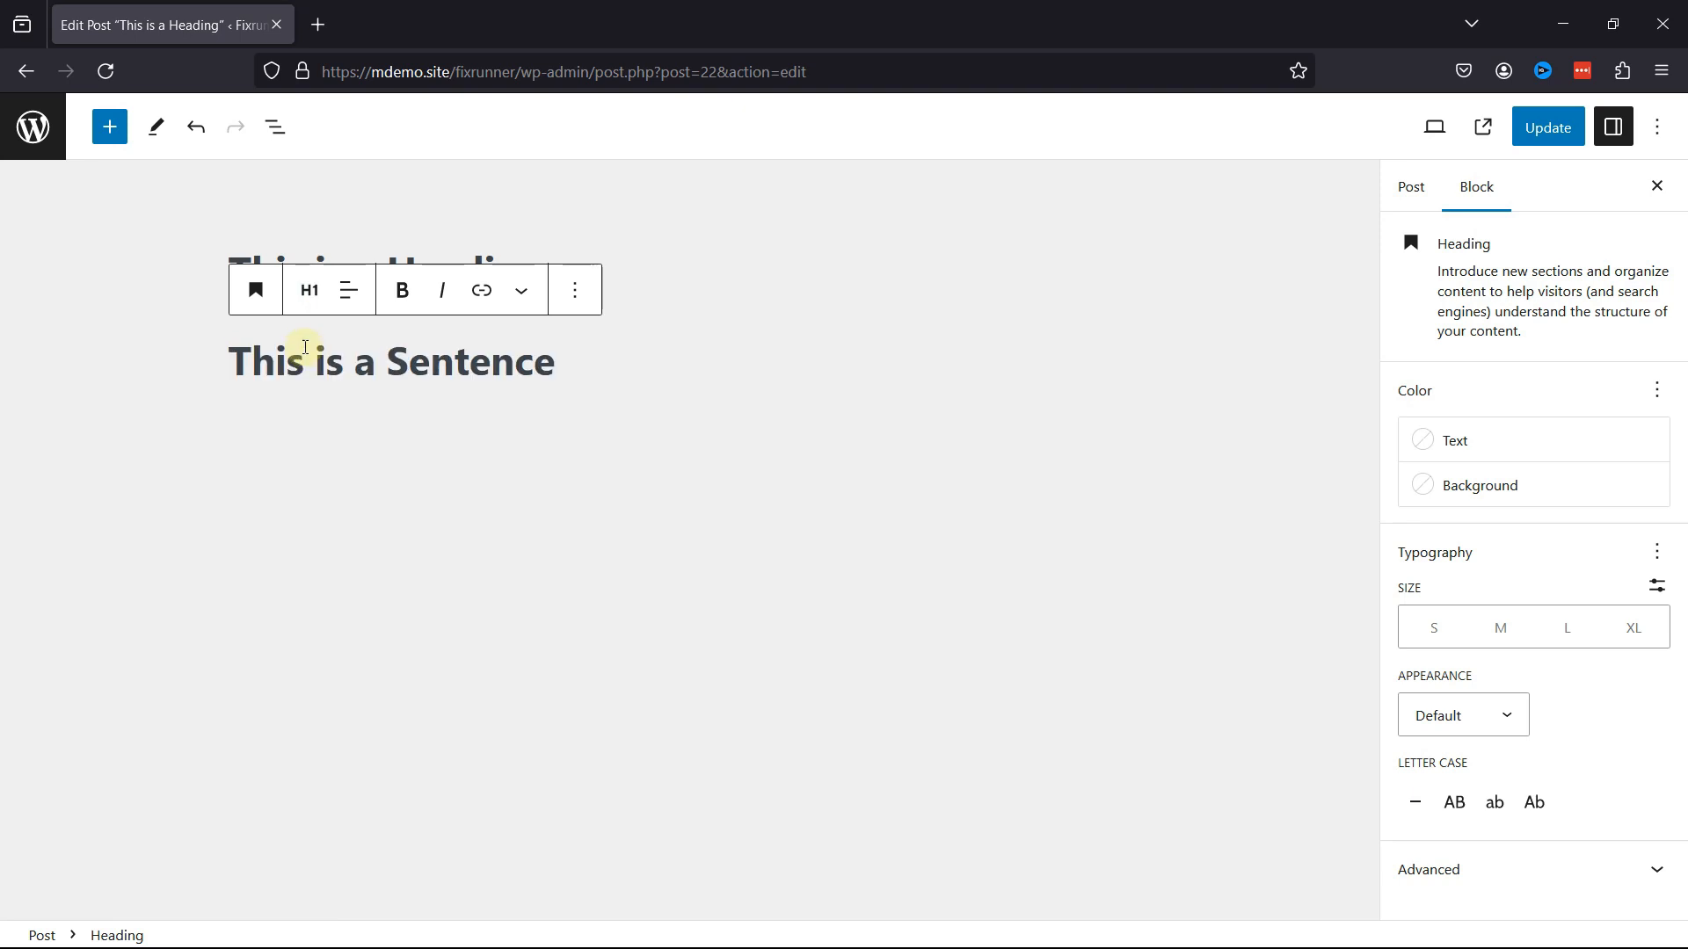
click(311, 297)
click(330, 435)
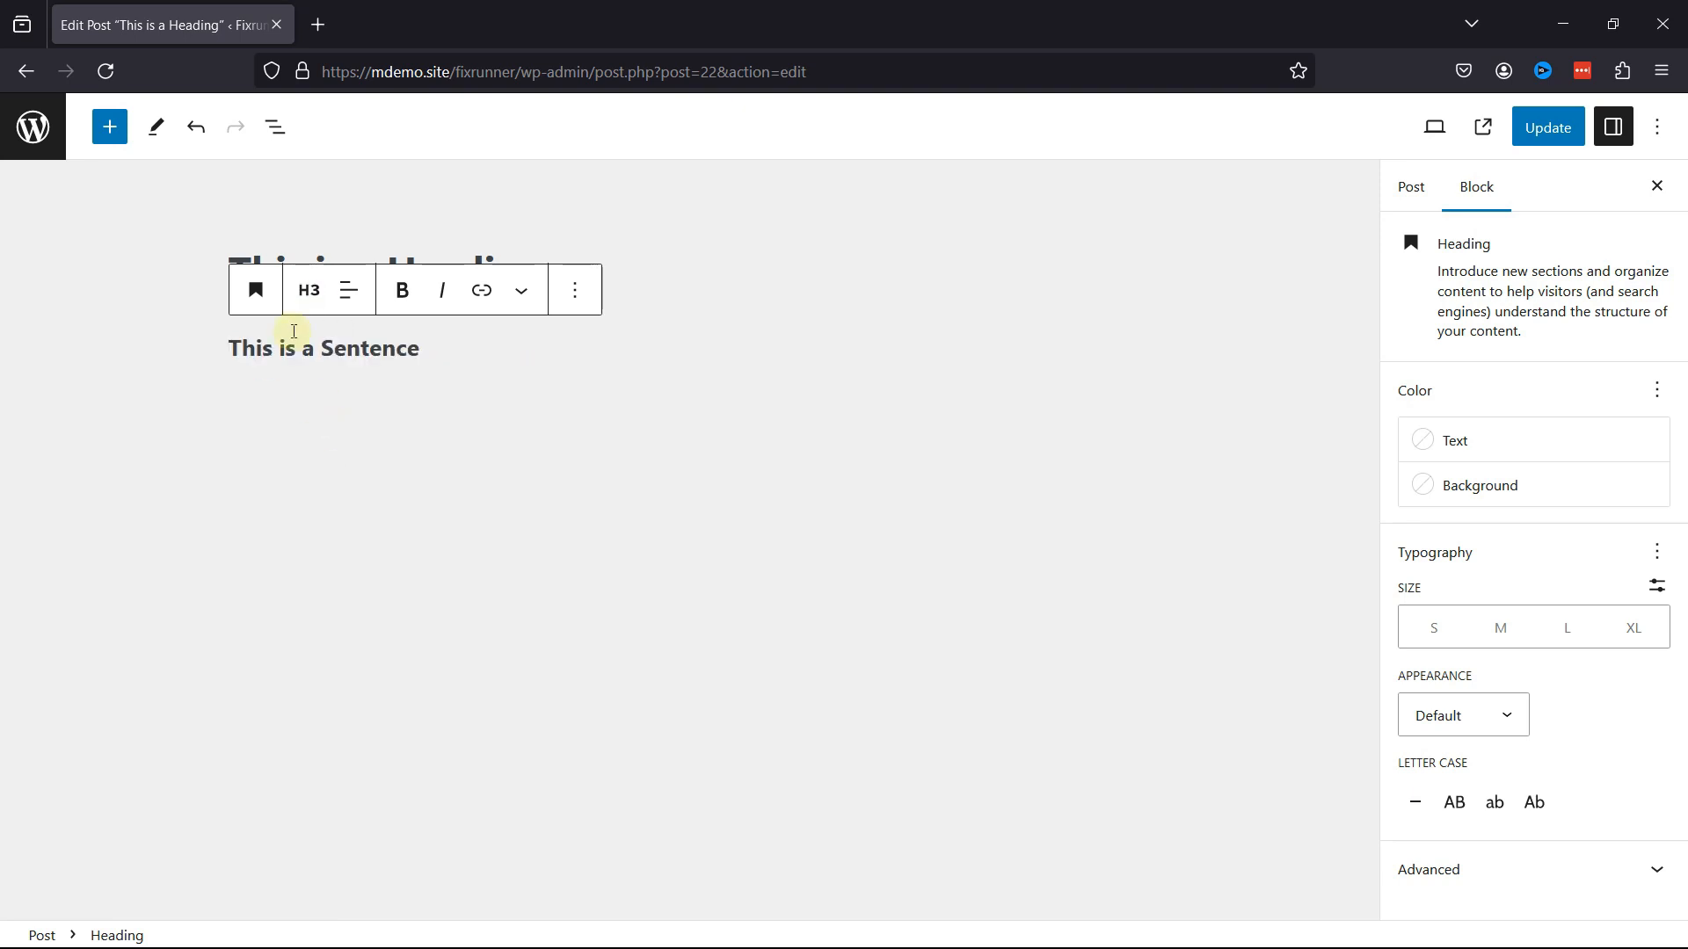
click(309, 290)
click(327, 550)
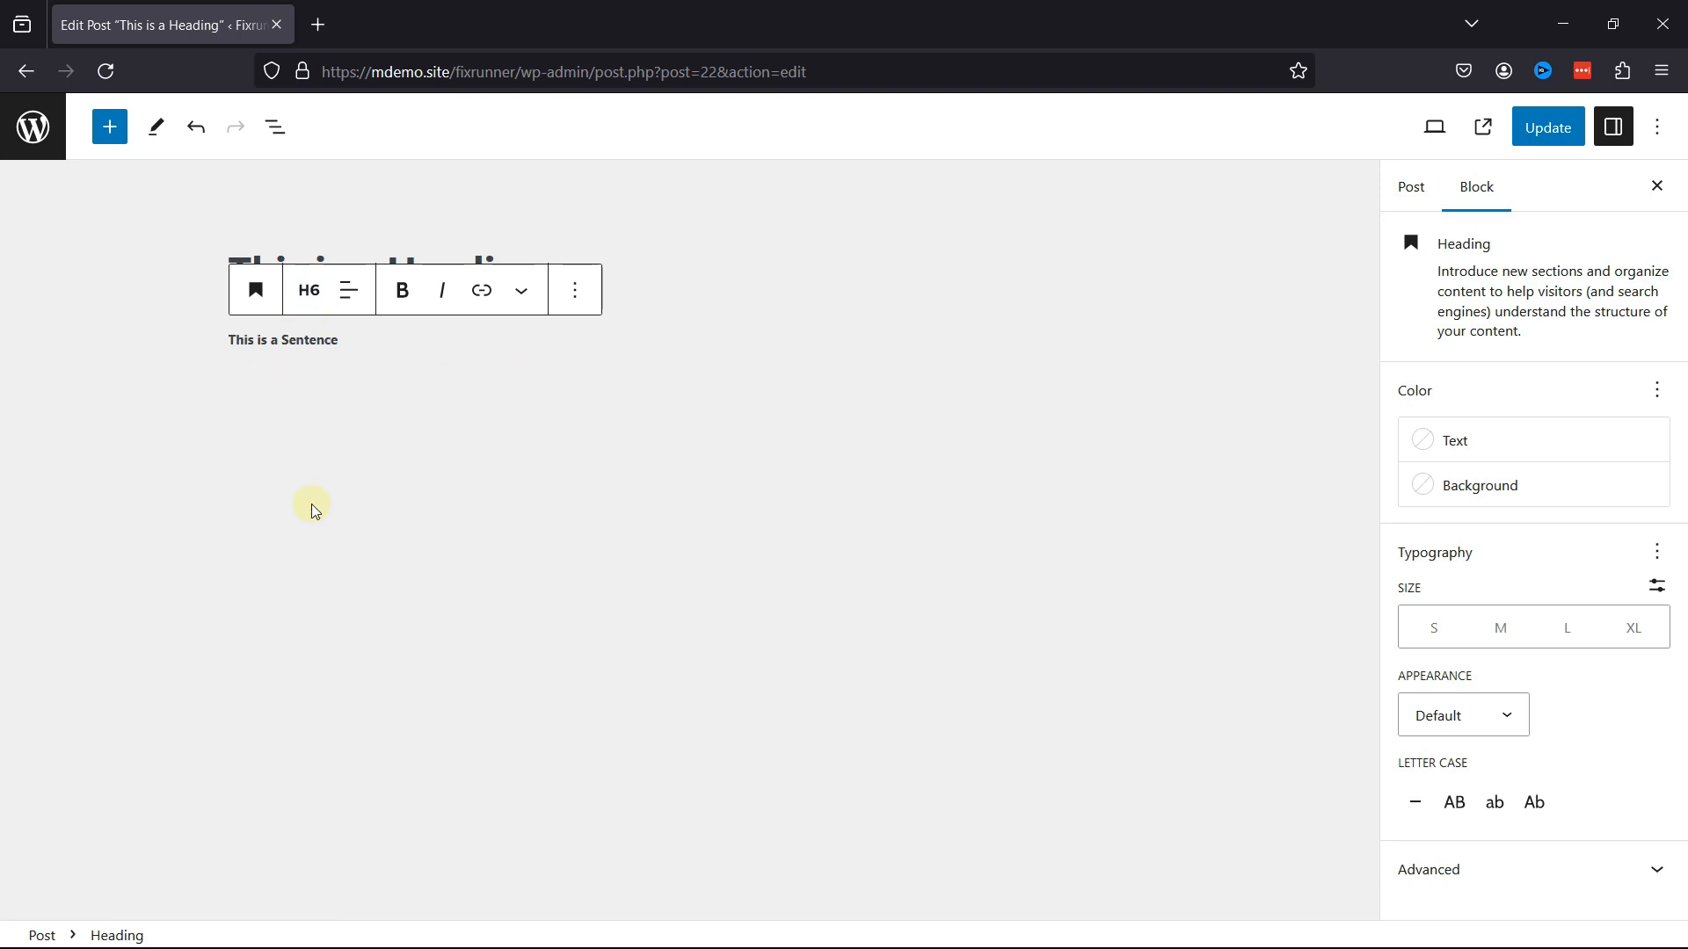
Set the "This is a Sentence" heading to level H3 and update the post
click(309, 290)
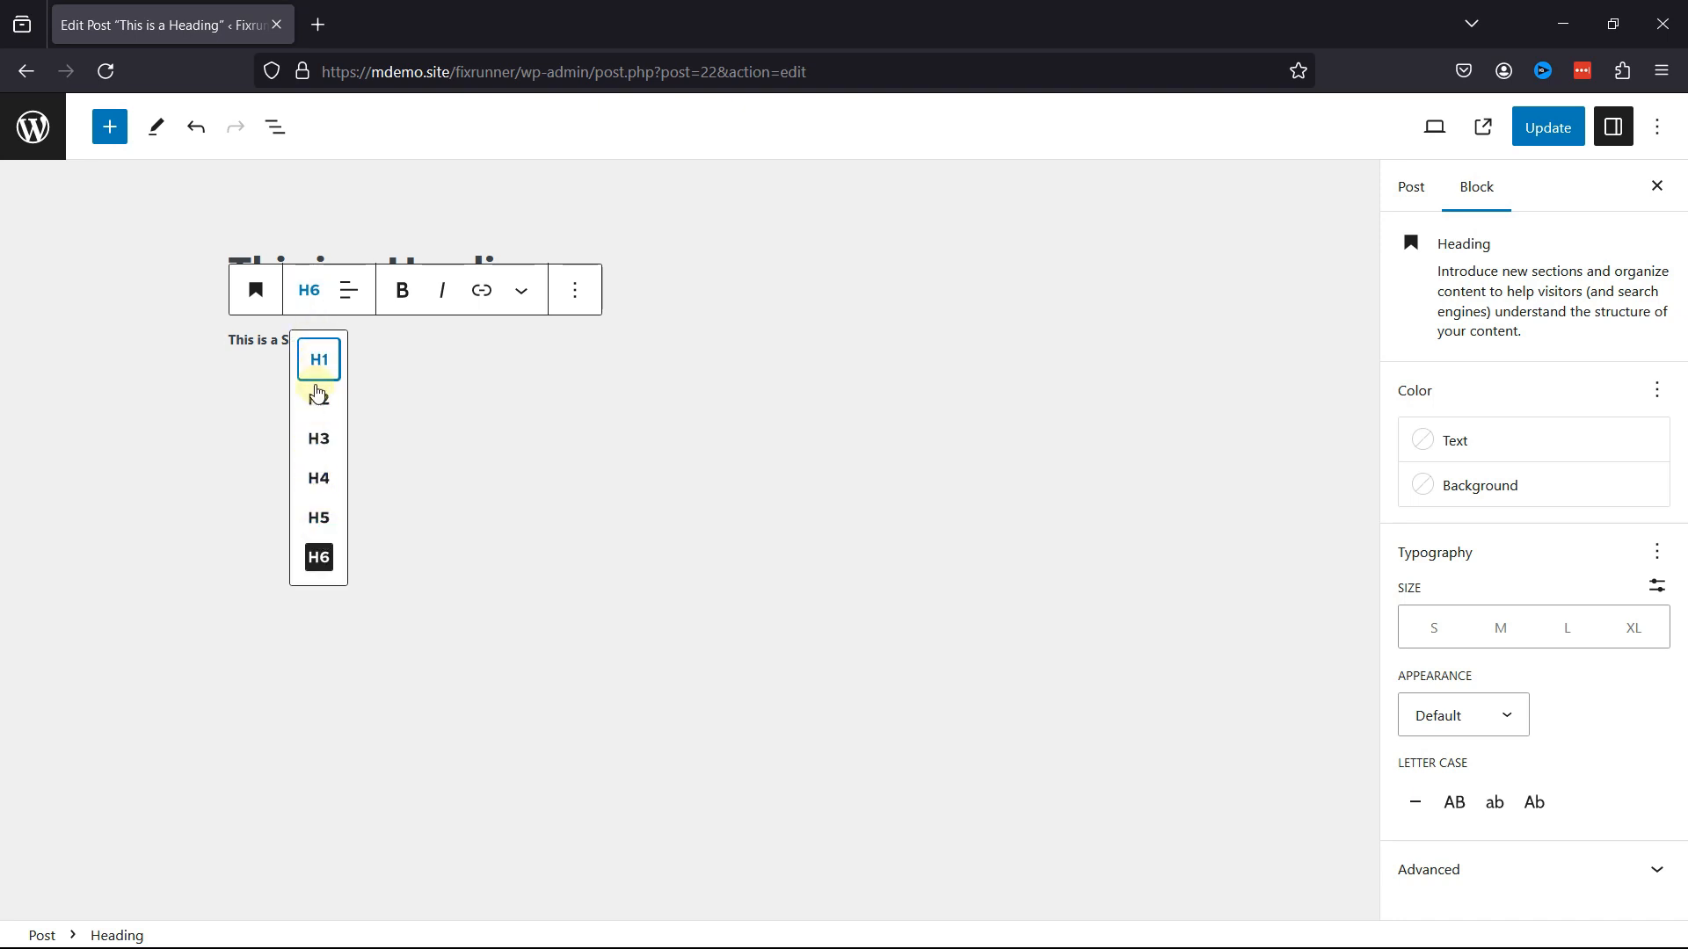
click(319, 437)
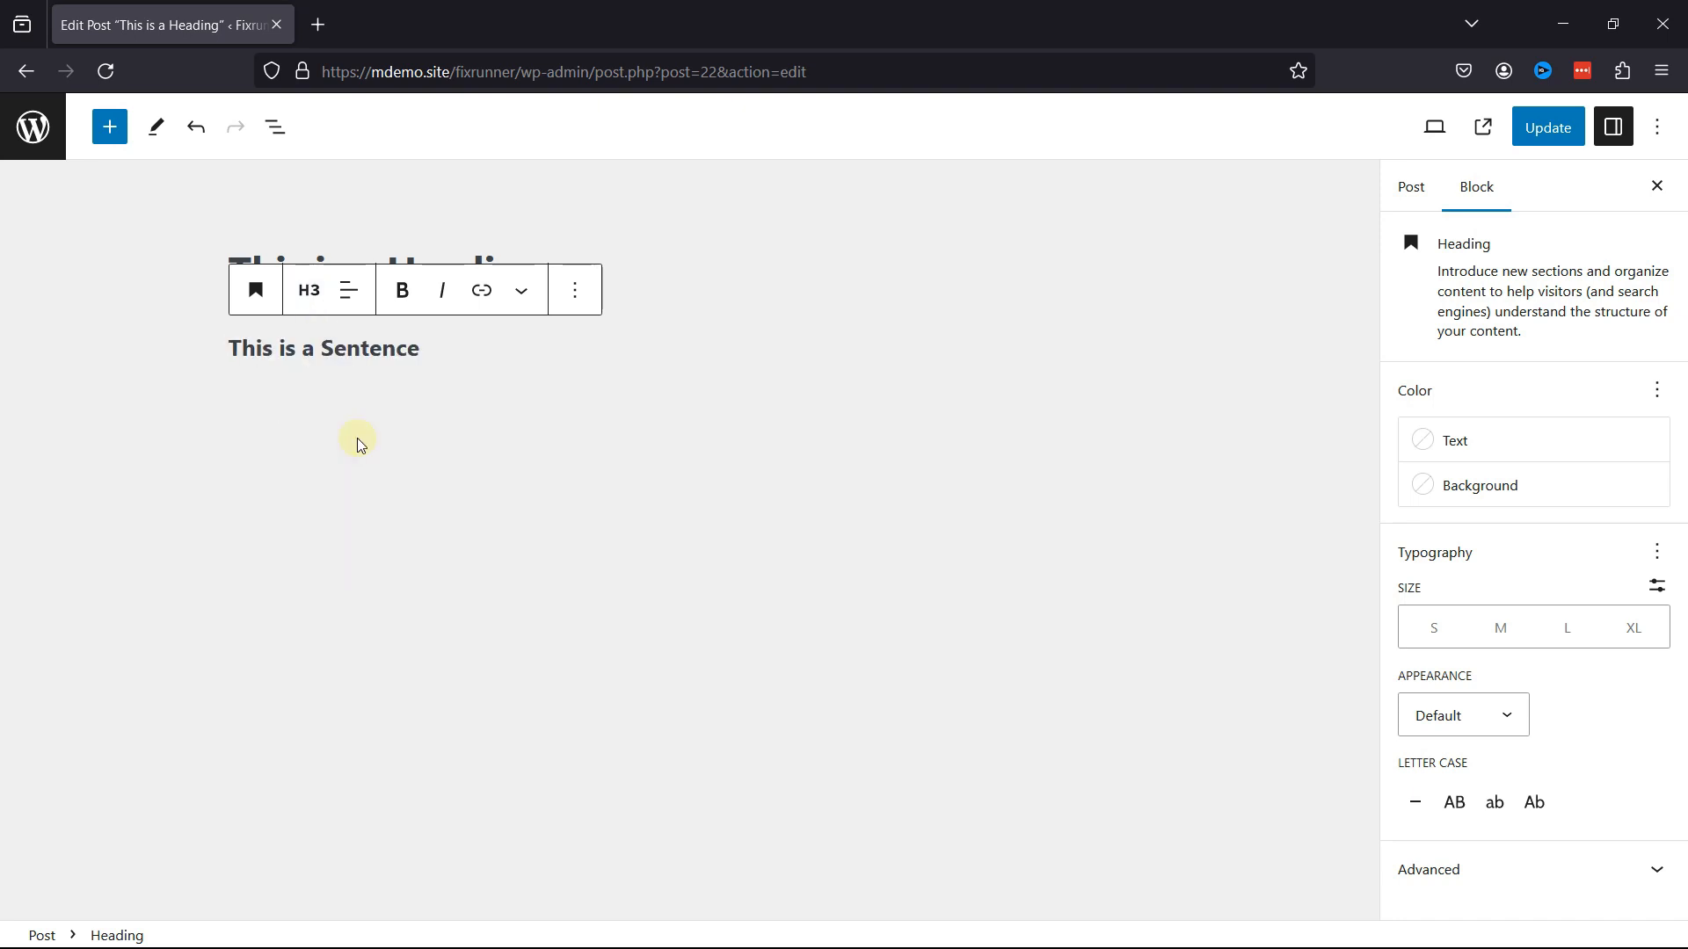
click(514, 440)
click(1547, 141)
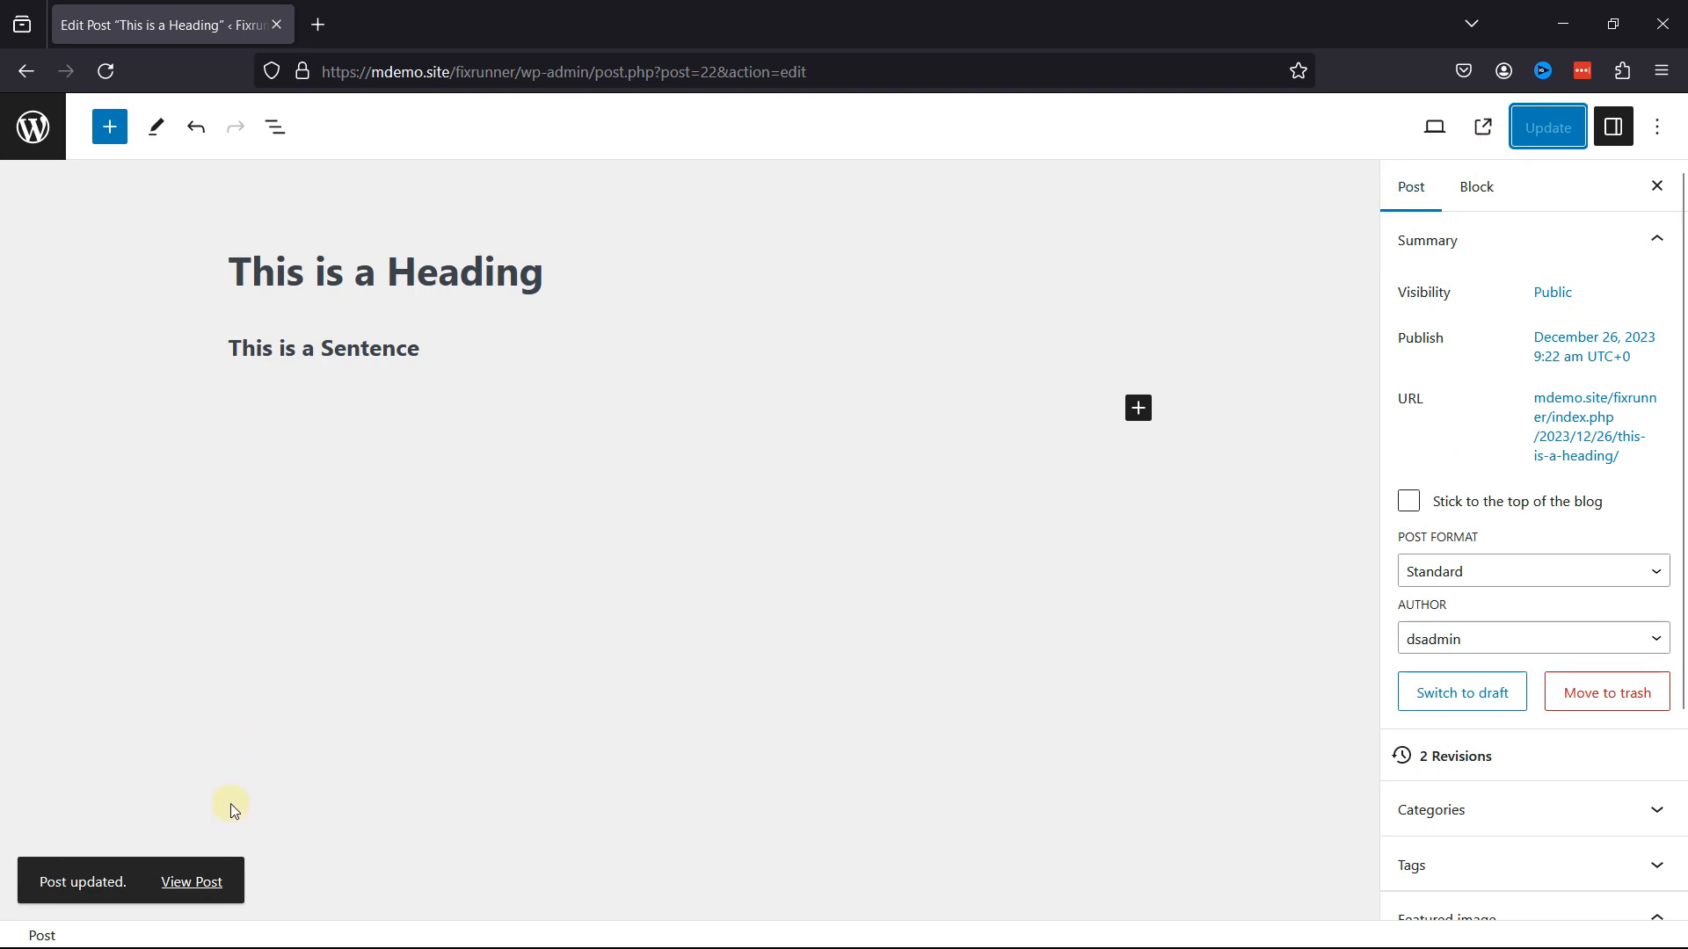
Open the updated post in a new tab and examine the sentence's heading style on the live page
right_click(213, 879)
click(246, 444)
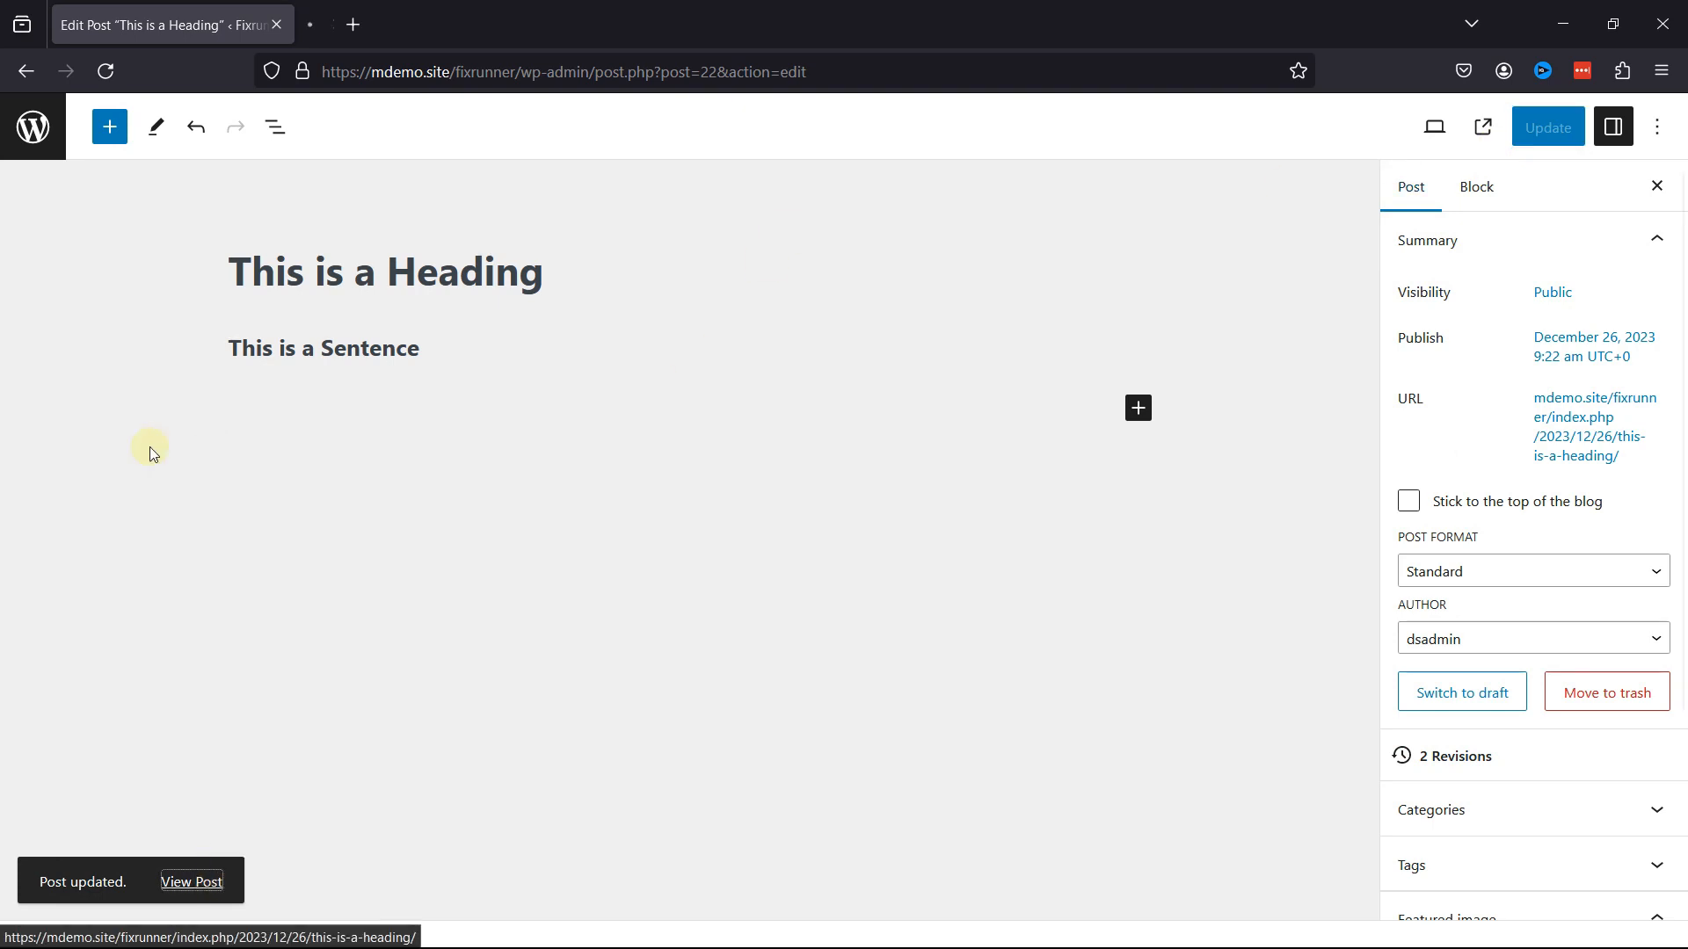
click(378, 24)
drag(303, 401, 670, 451)
click(686, 454)
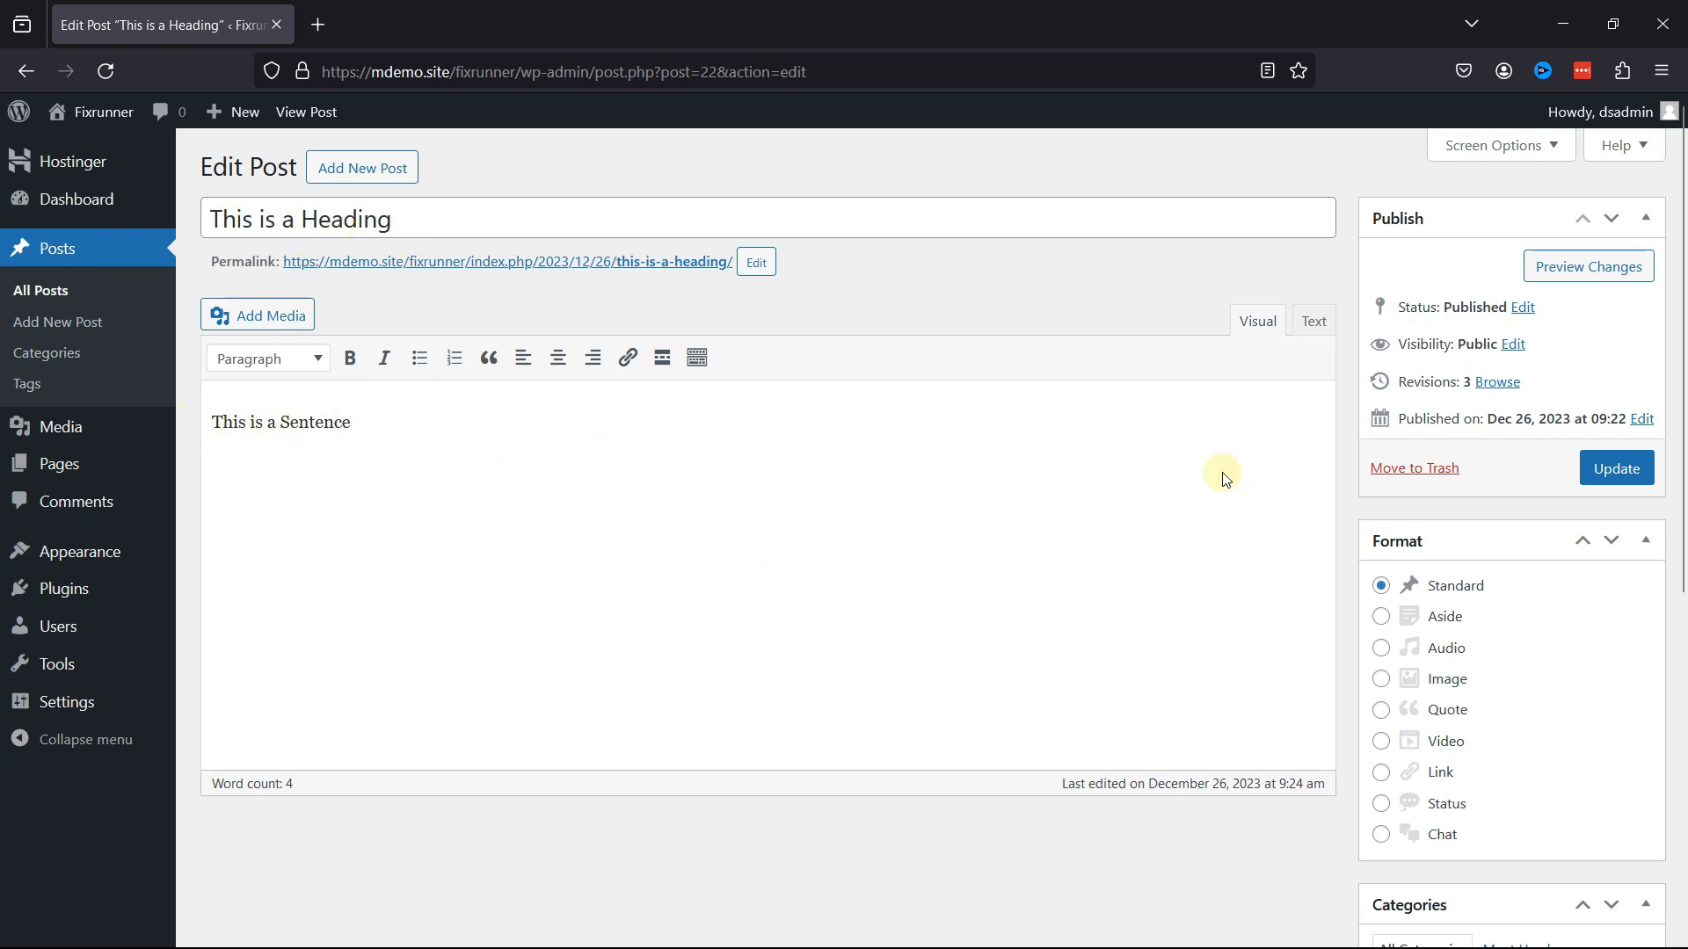
Preview the post from the classic editor, and return to editing it
click(1582, 266)
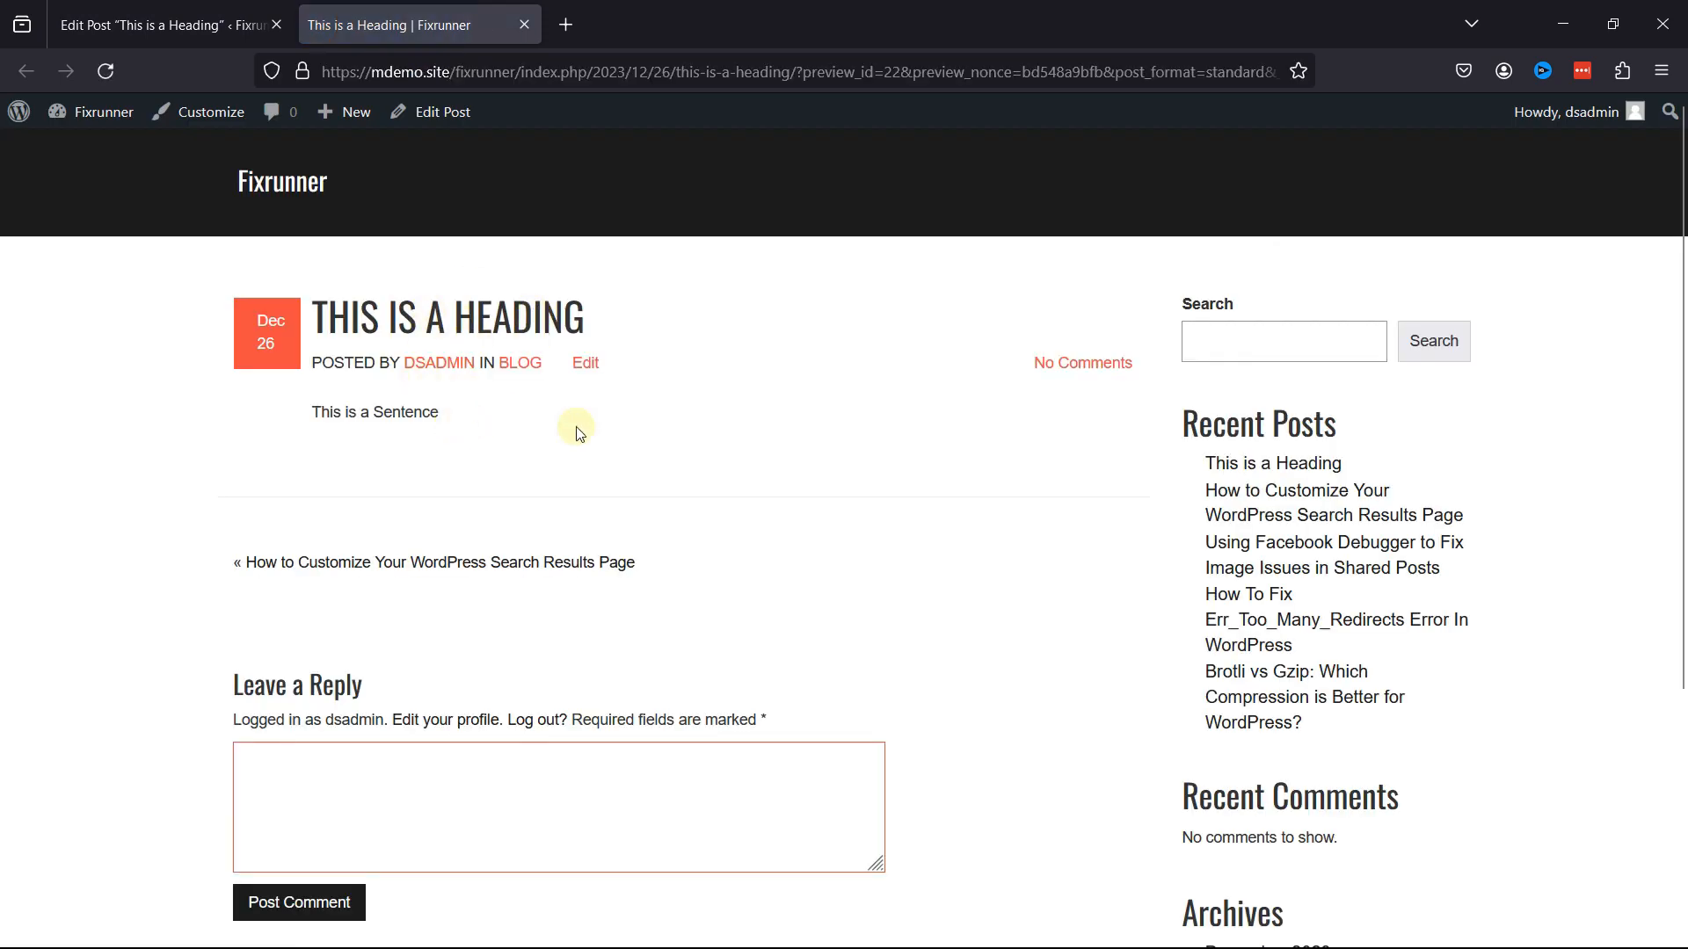
click(198, 34)
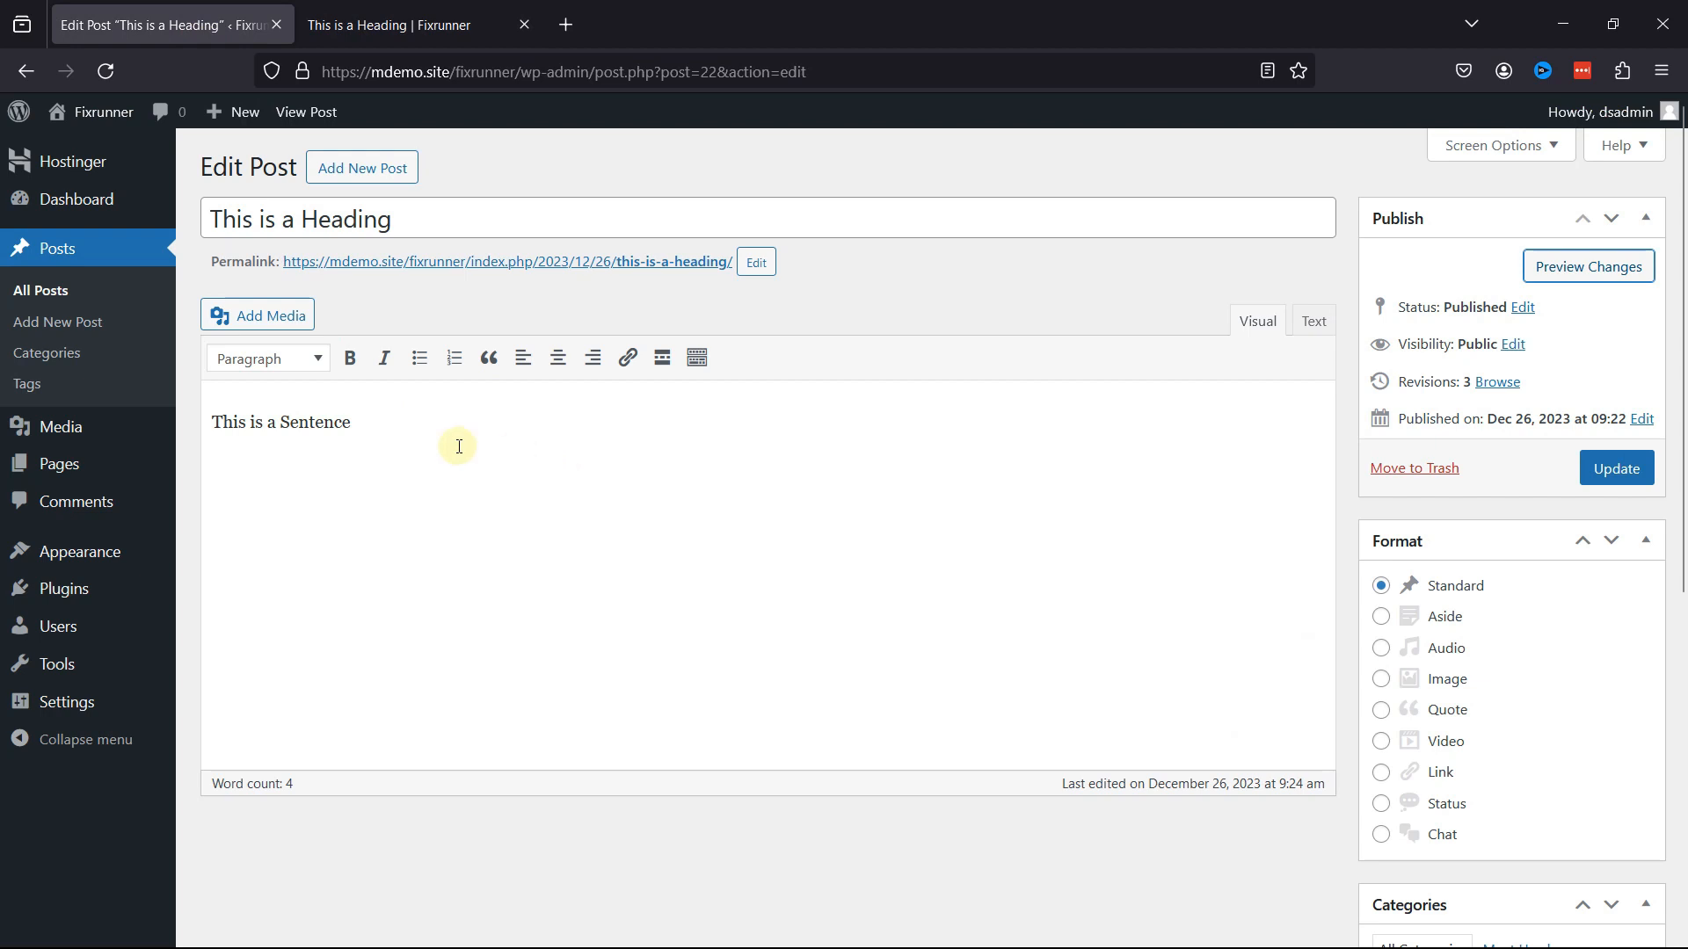
Try Heading 1 and Heading 2 on the "This is a Sentence" text and leave it formatted as Heading 1
drag(387, 423, 195, 418)
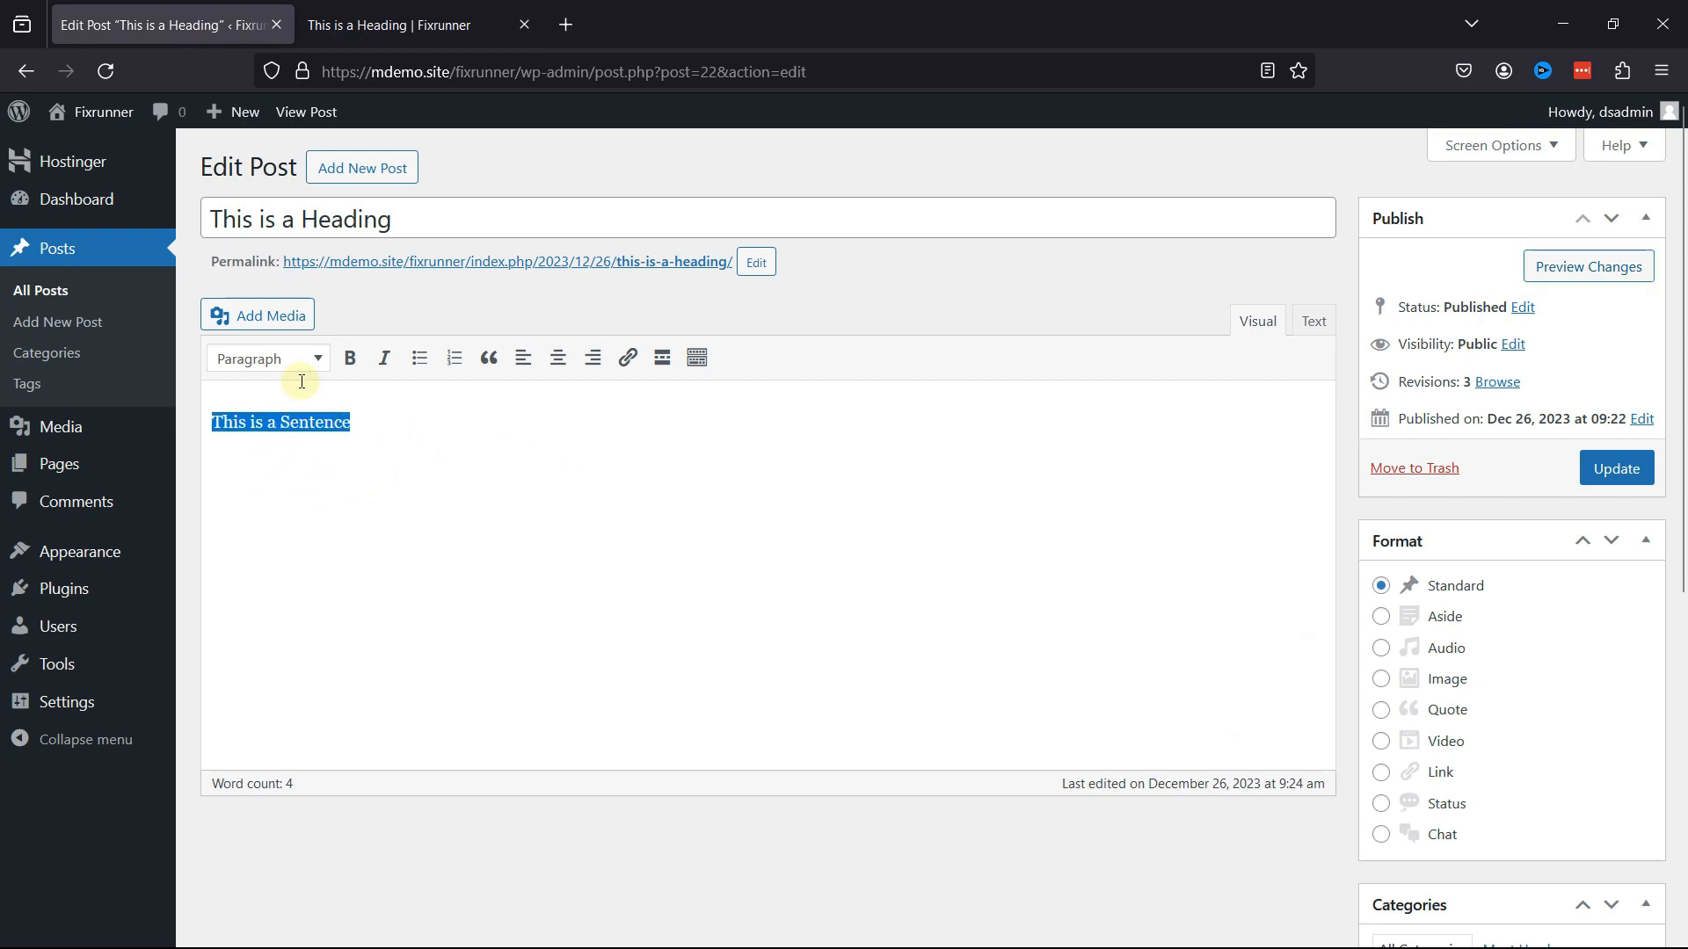
click(281, 360)
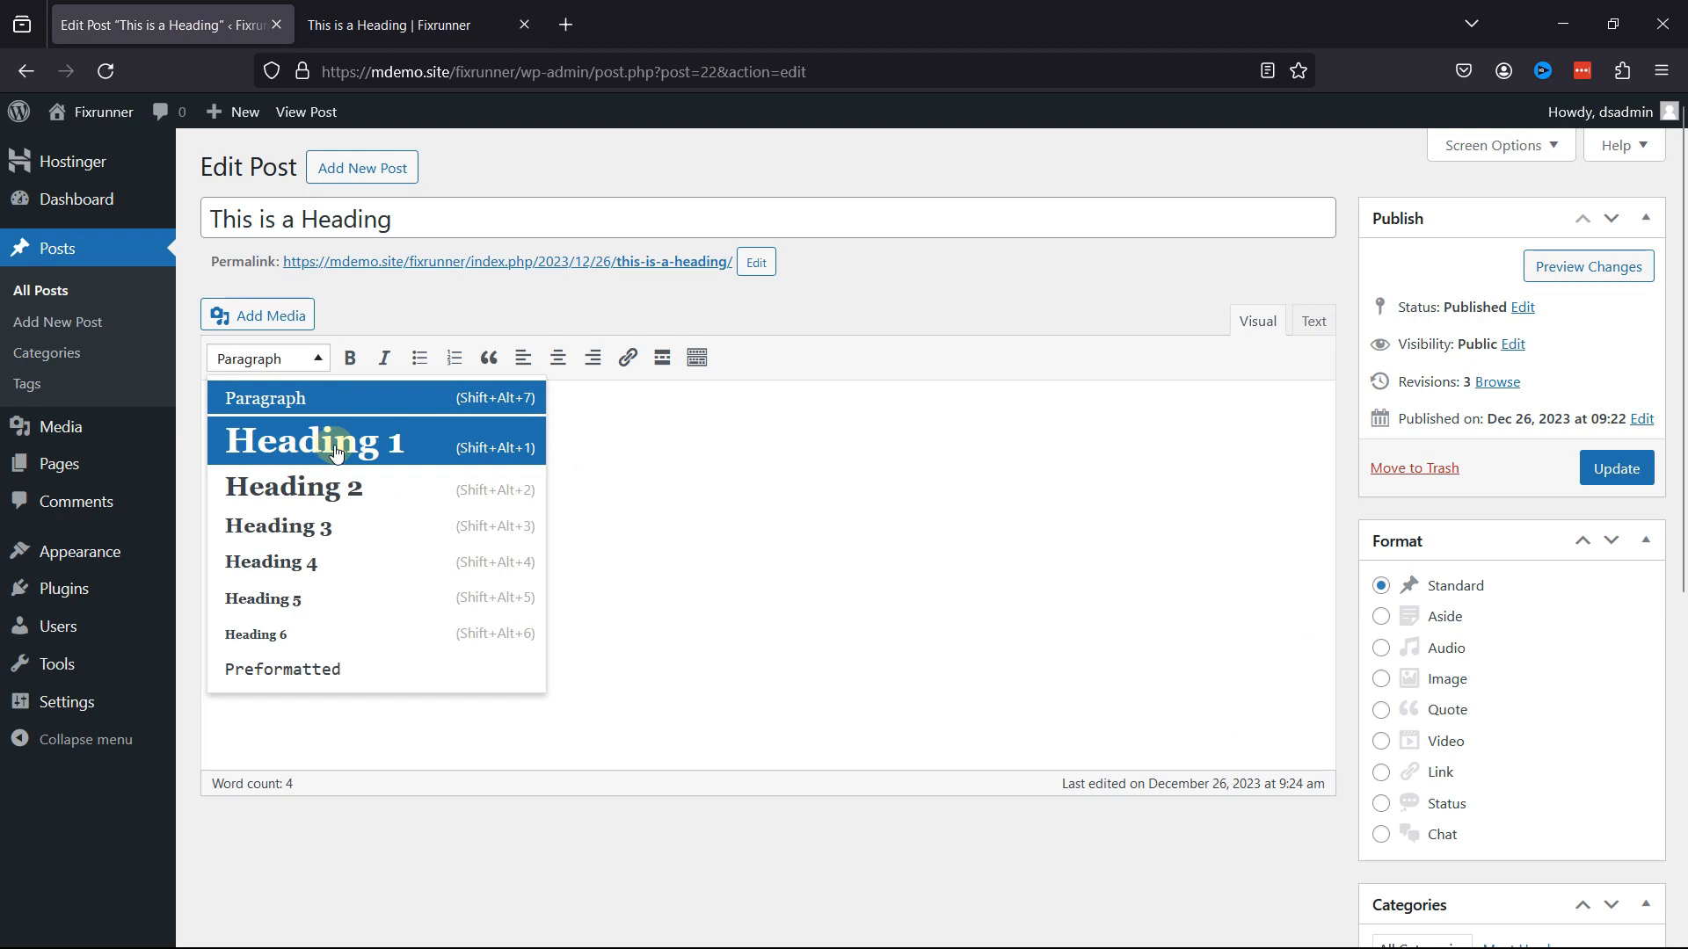
click(295, 443)
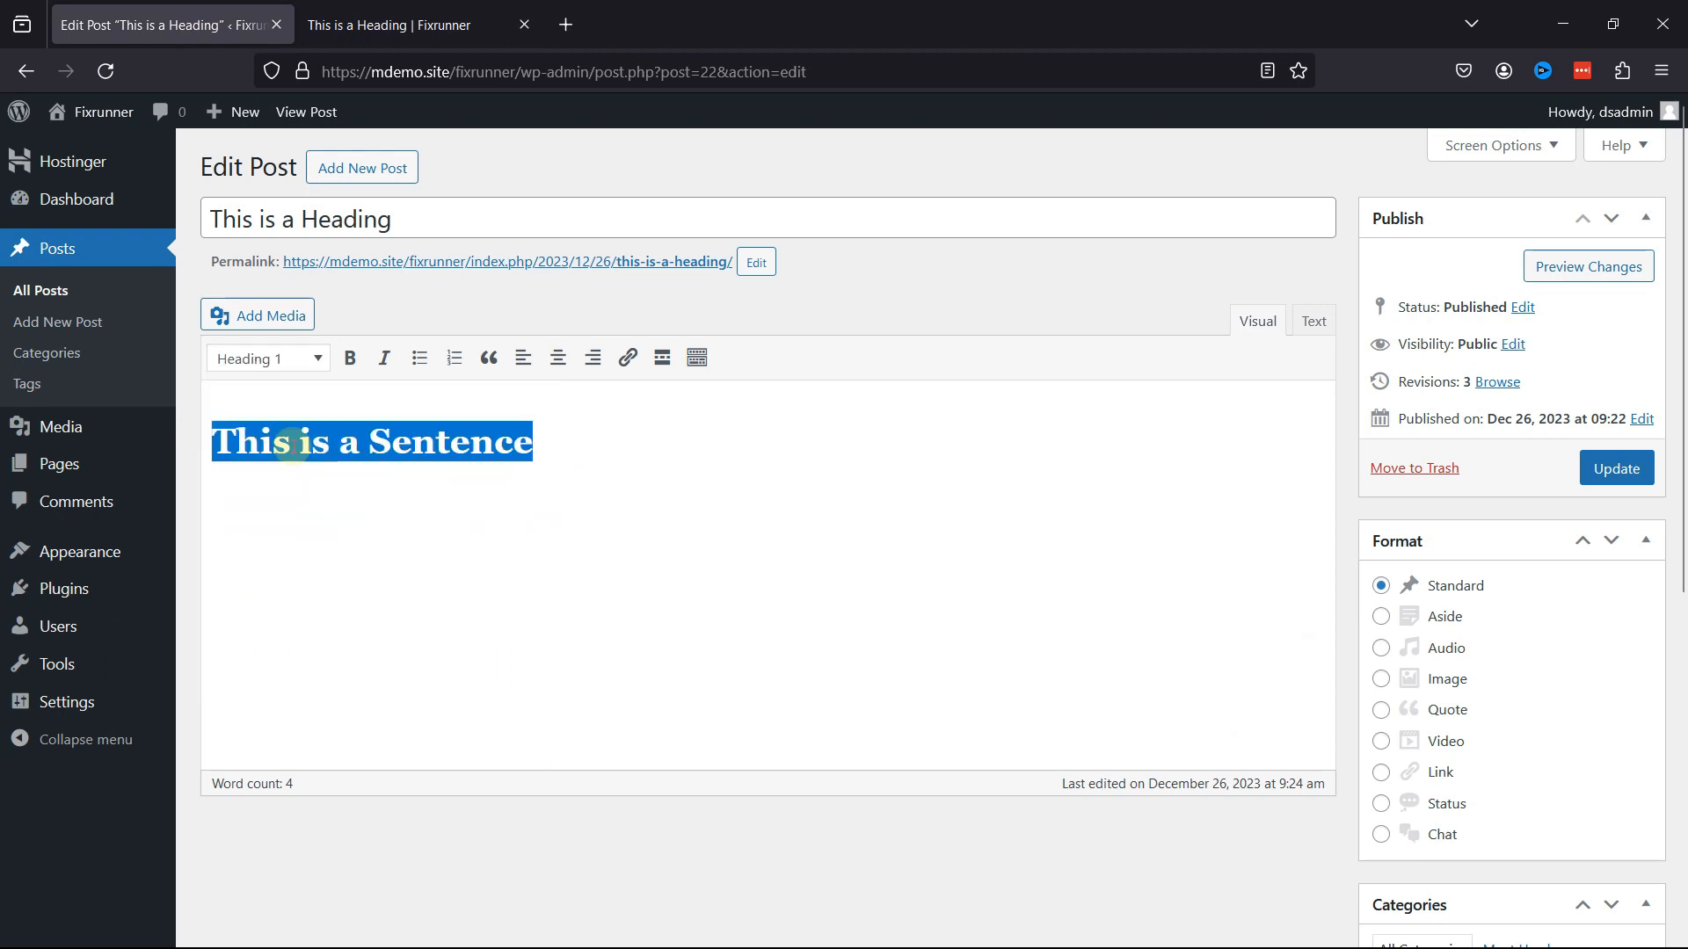
click(268, 359)
click(293, 444)
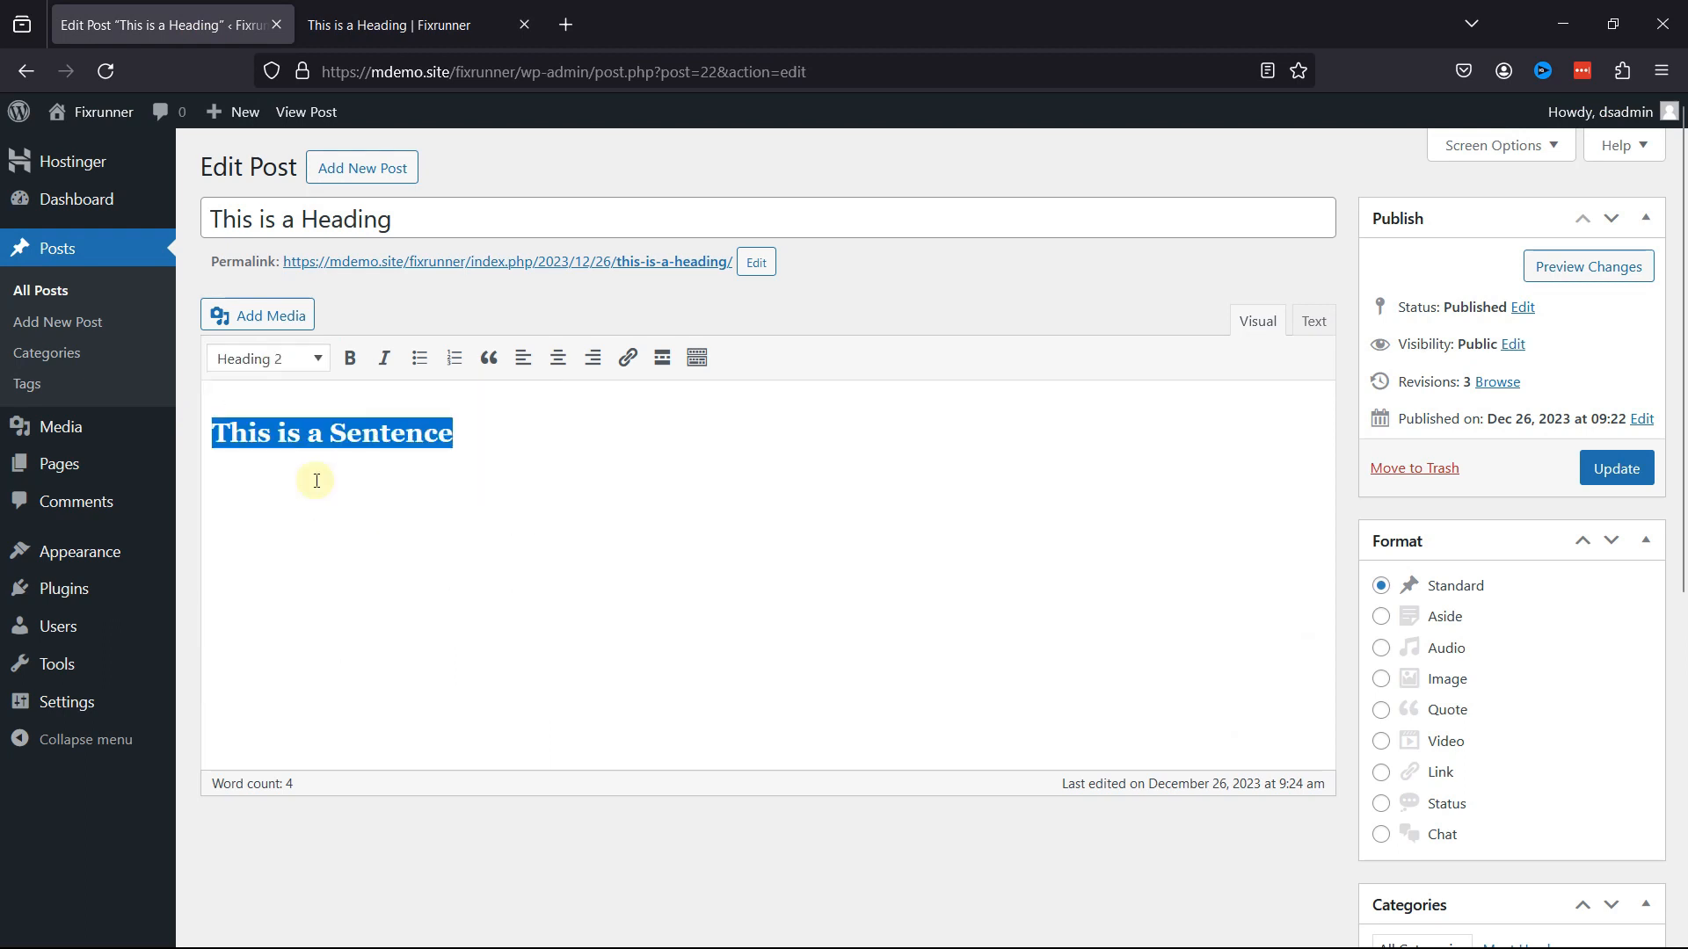
click(237, 358)
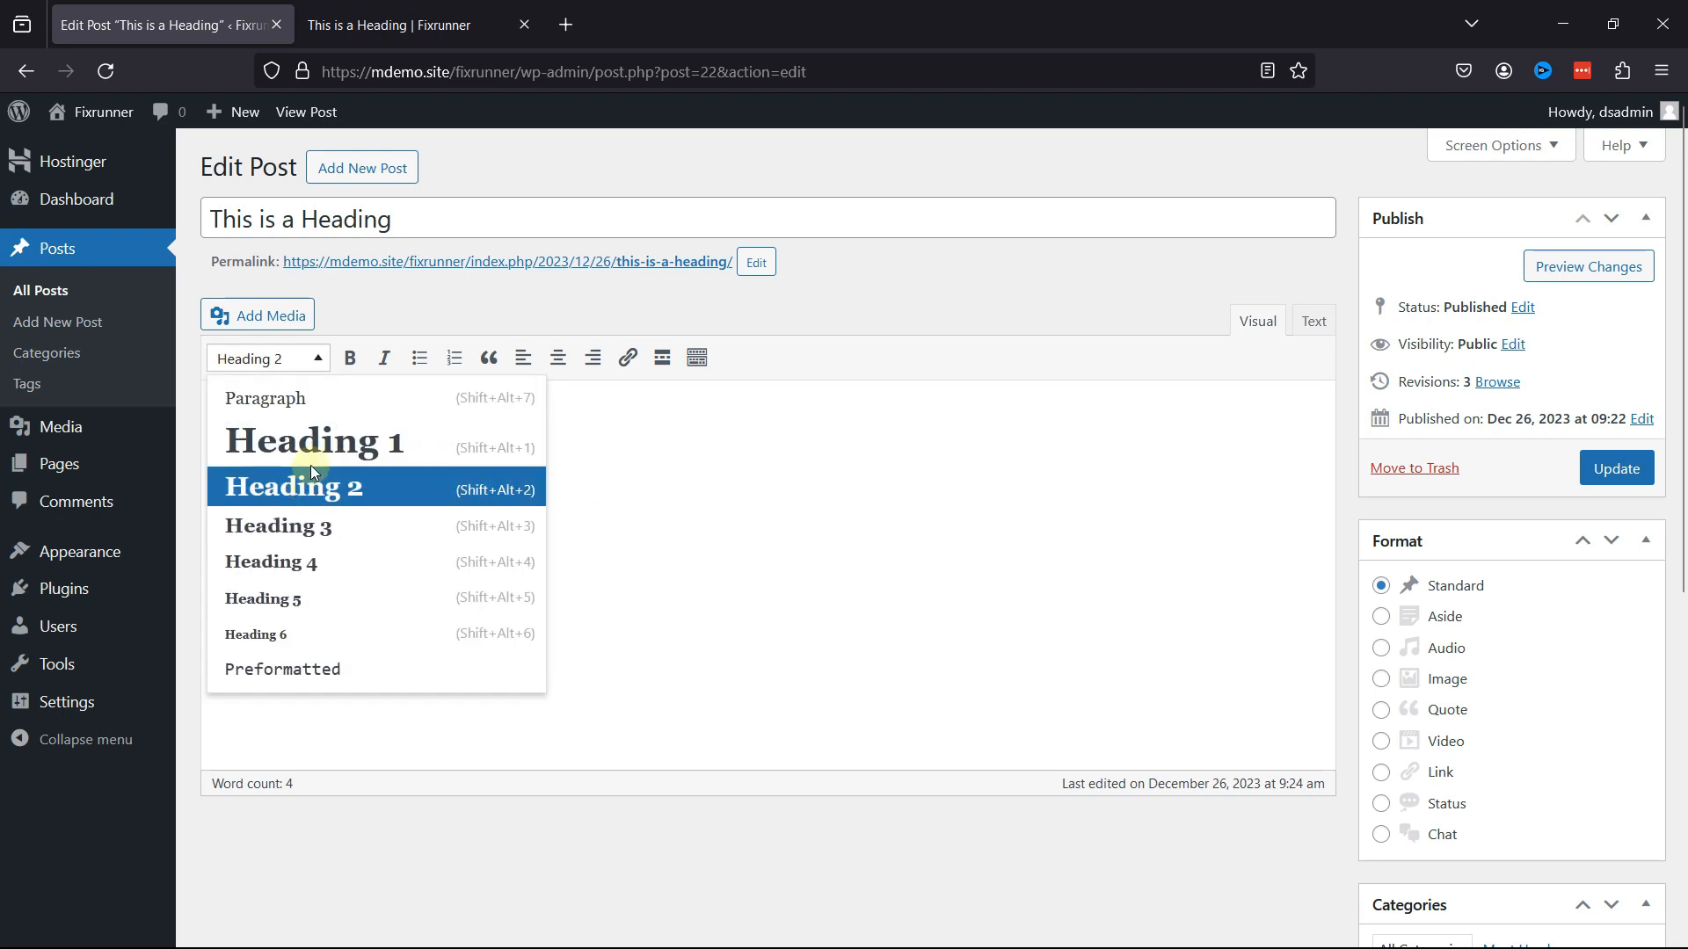
click(309, 453)
click(589, 443)
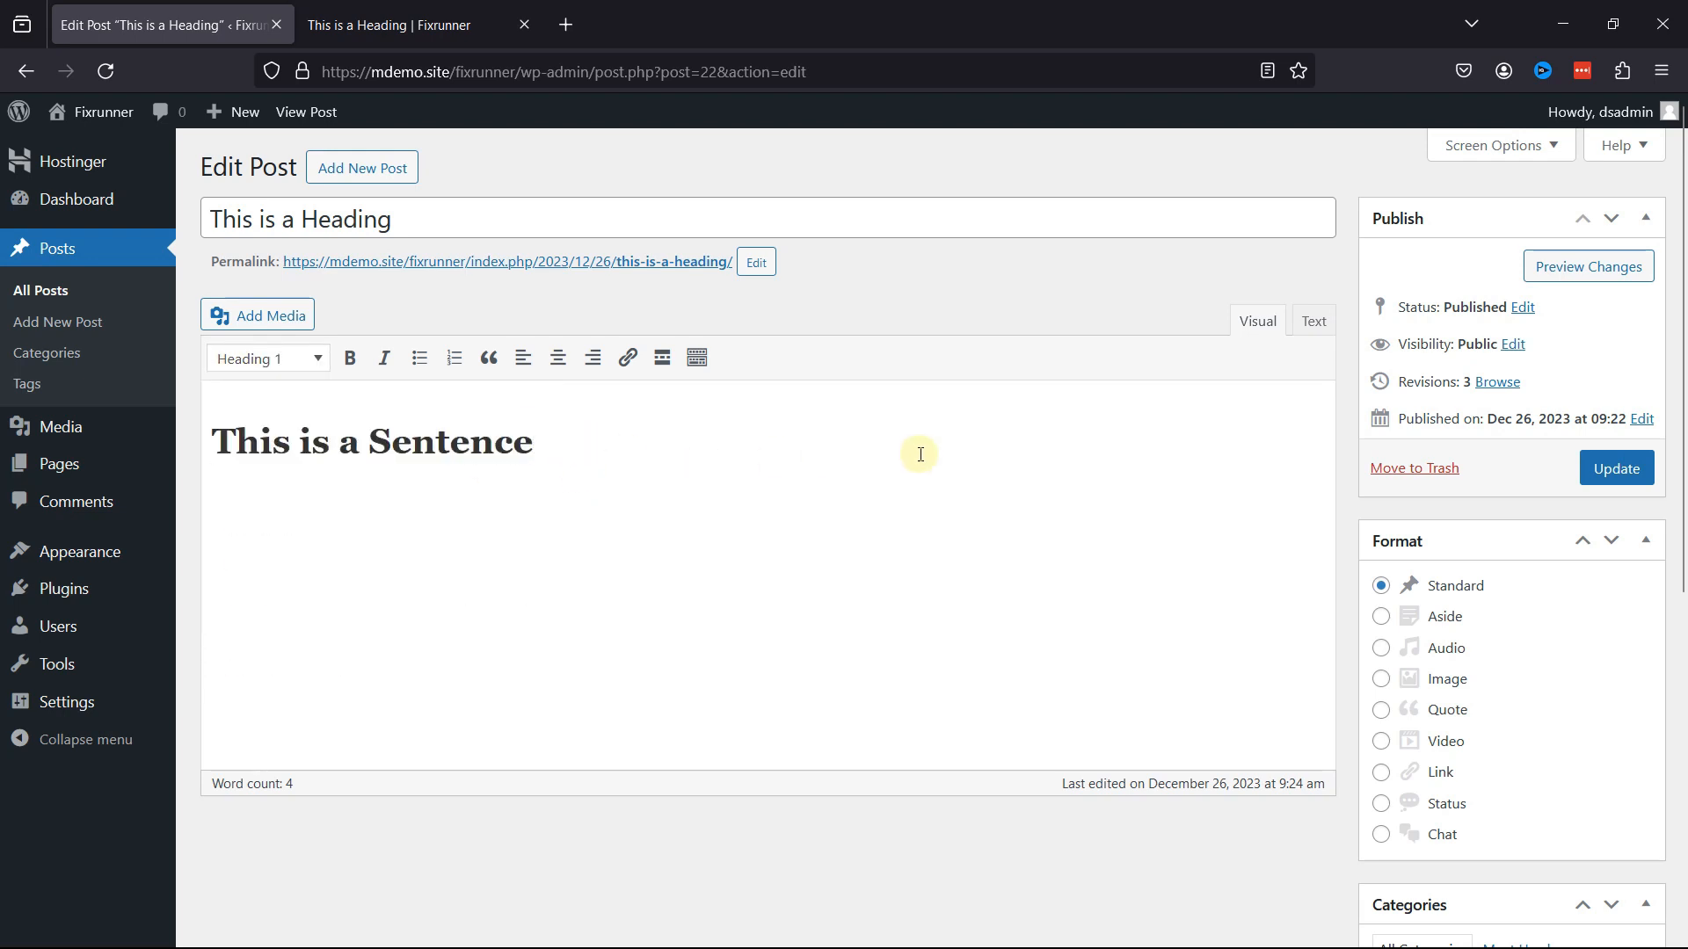
Update the post and examine the sentence's heading style on the live page in a new tab
click(524, 24)
click(1616, 469)
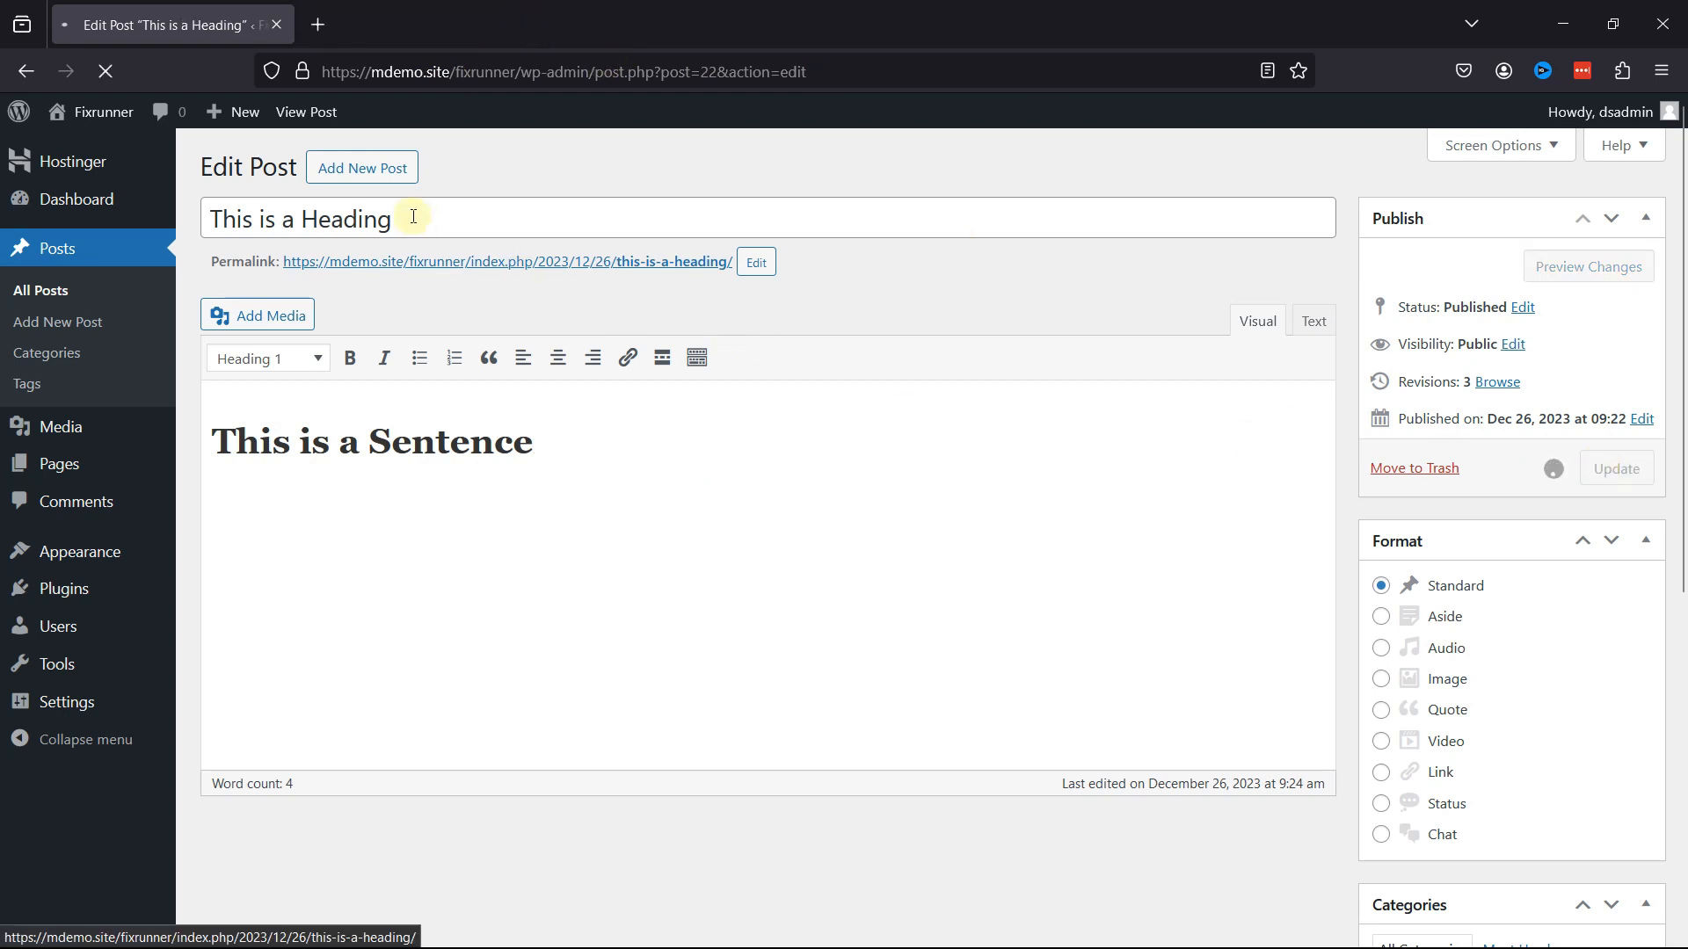
right_click(343, 213)
click(376, 230)
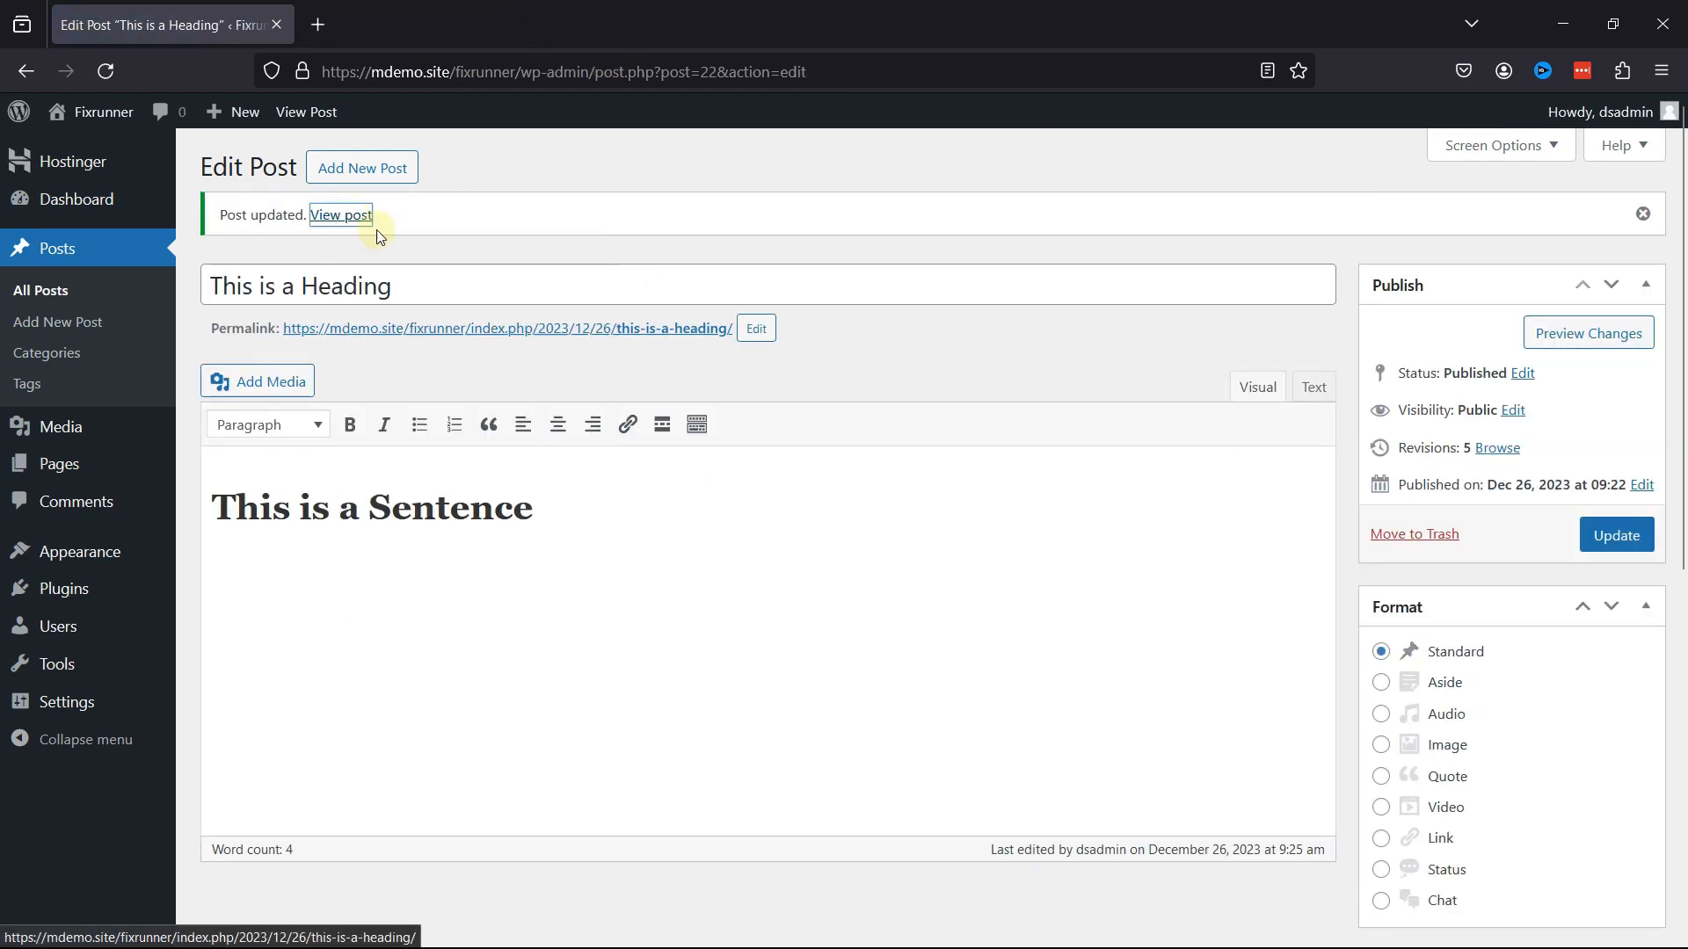
click(352, 34)
drag(328, 415, 633, 437)
click(639, 439)
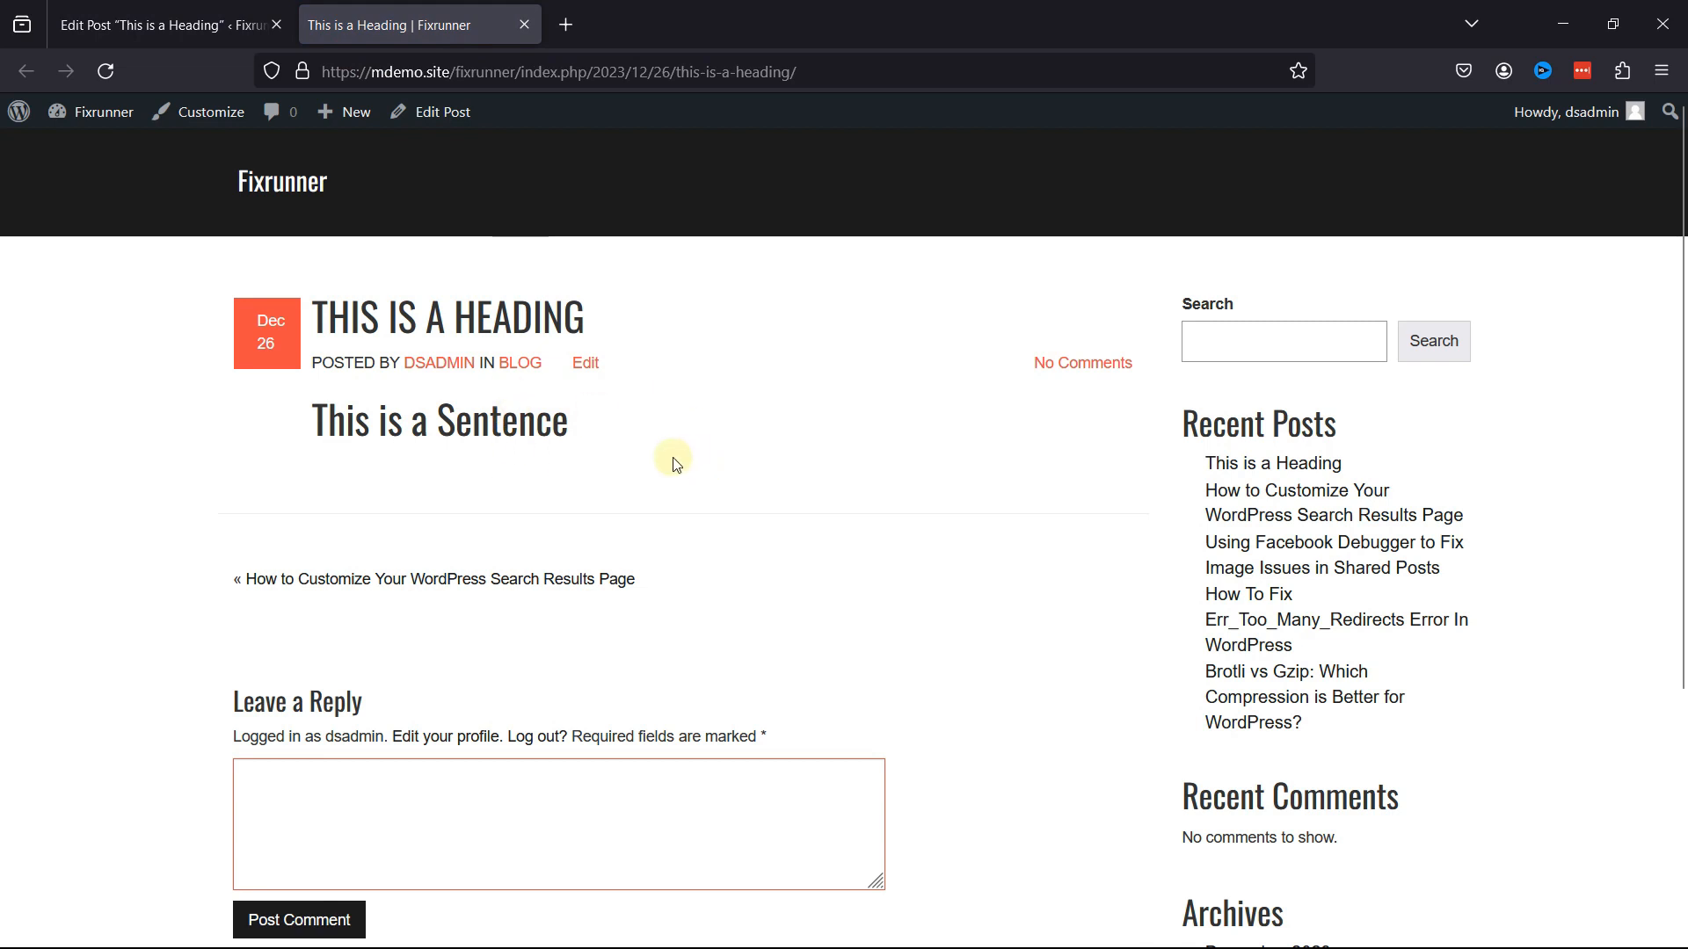
key(ctrl+w)
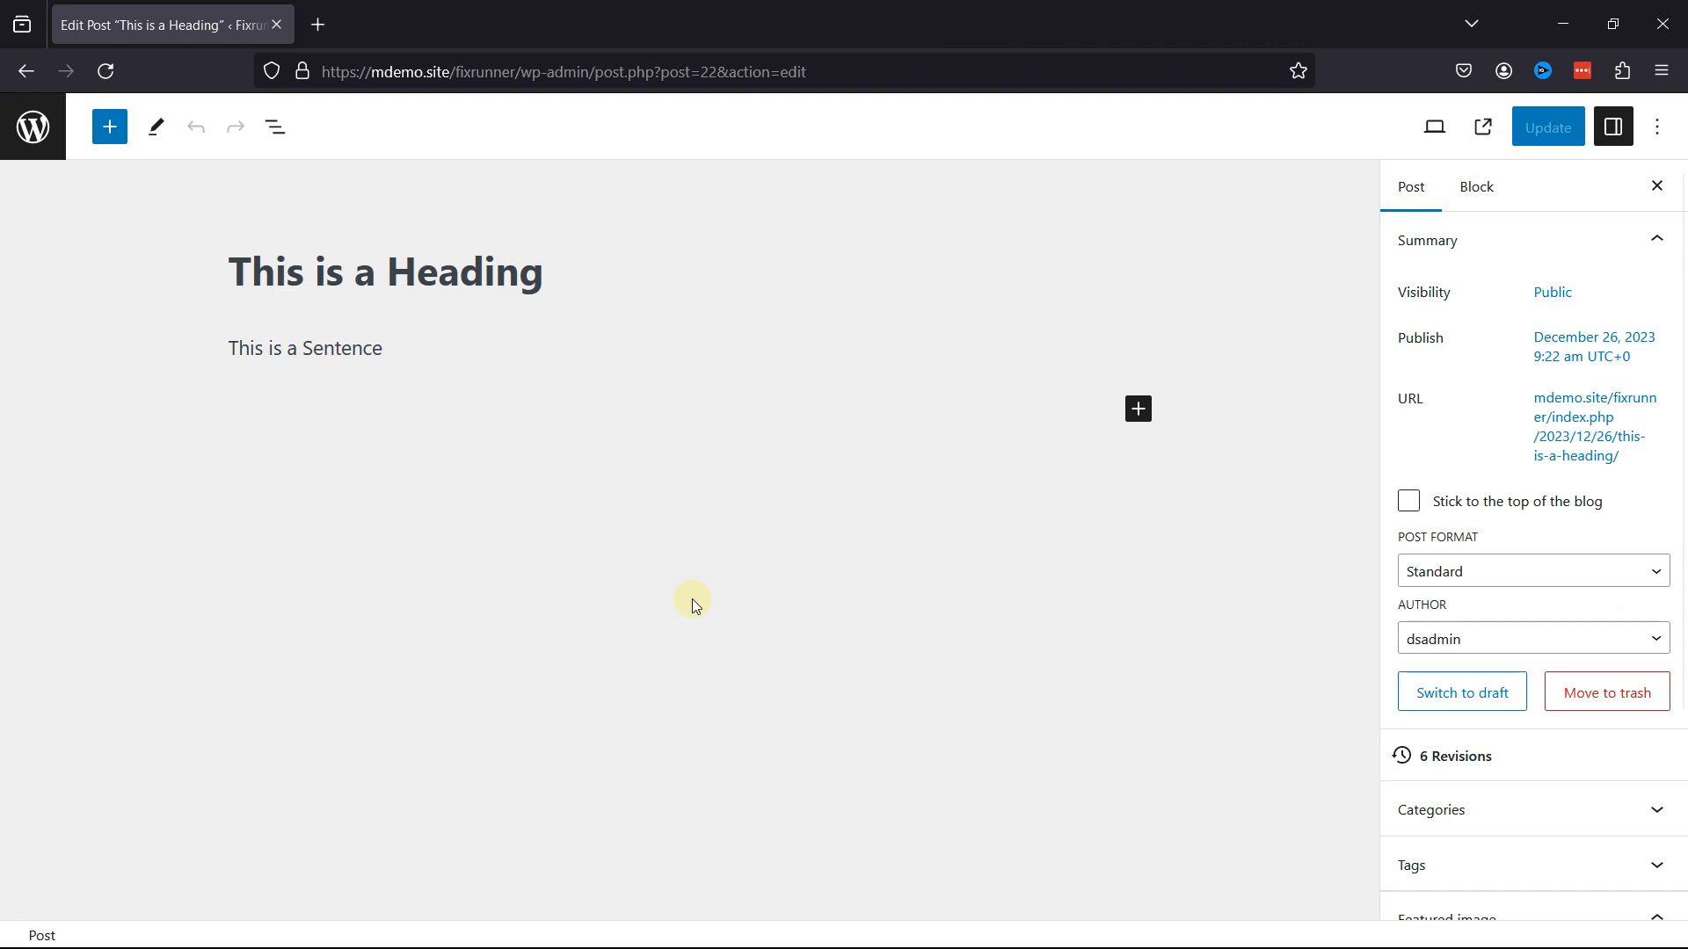
Try the XL, L, M and S font sizes on the "This is a Sentence" paragraph, settle on L and update the post
click(441, 353)
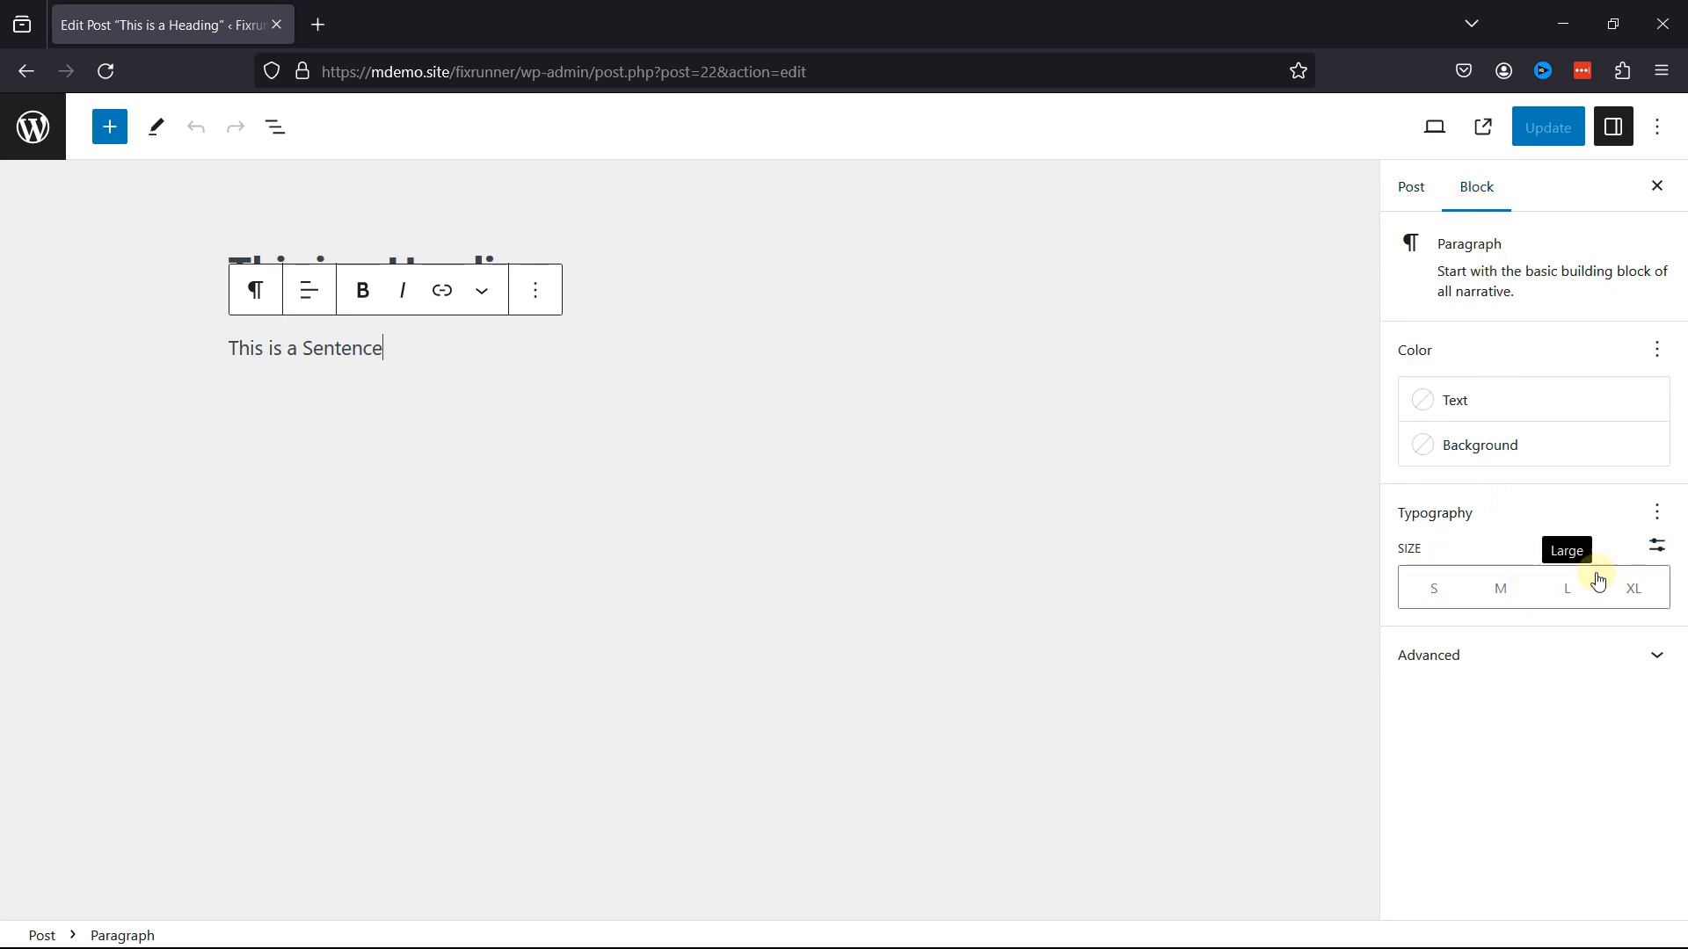
click(1641, 591)
click(1558, 590)
click(1505, 591)
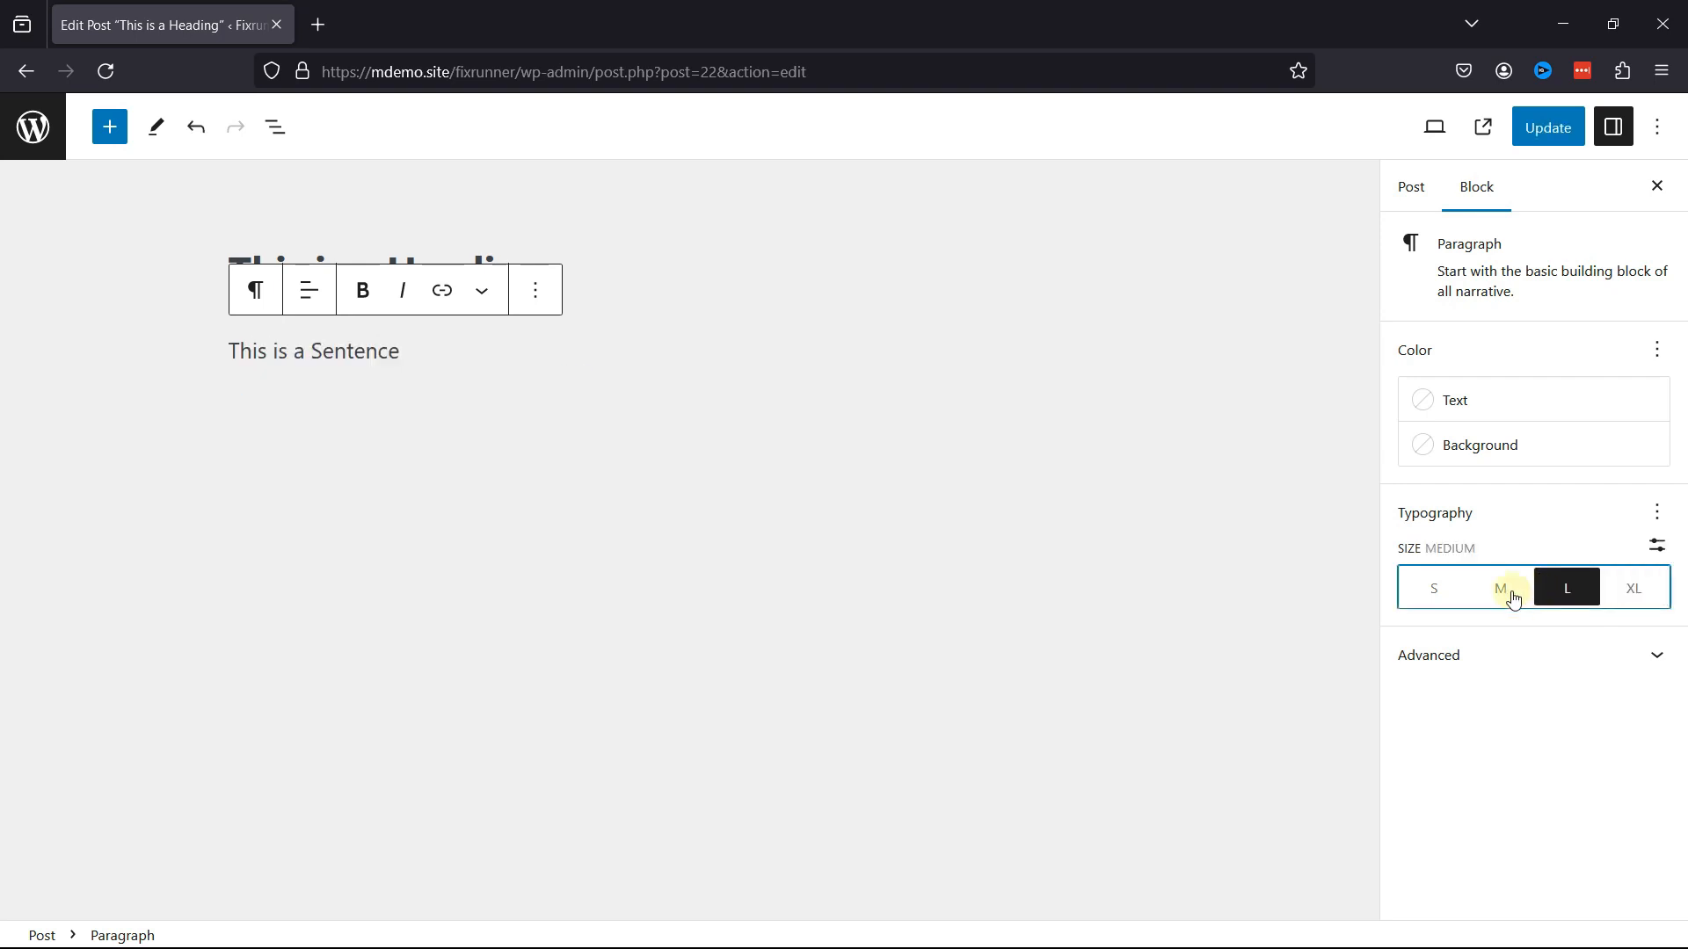
click(1441, 596)
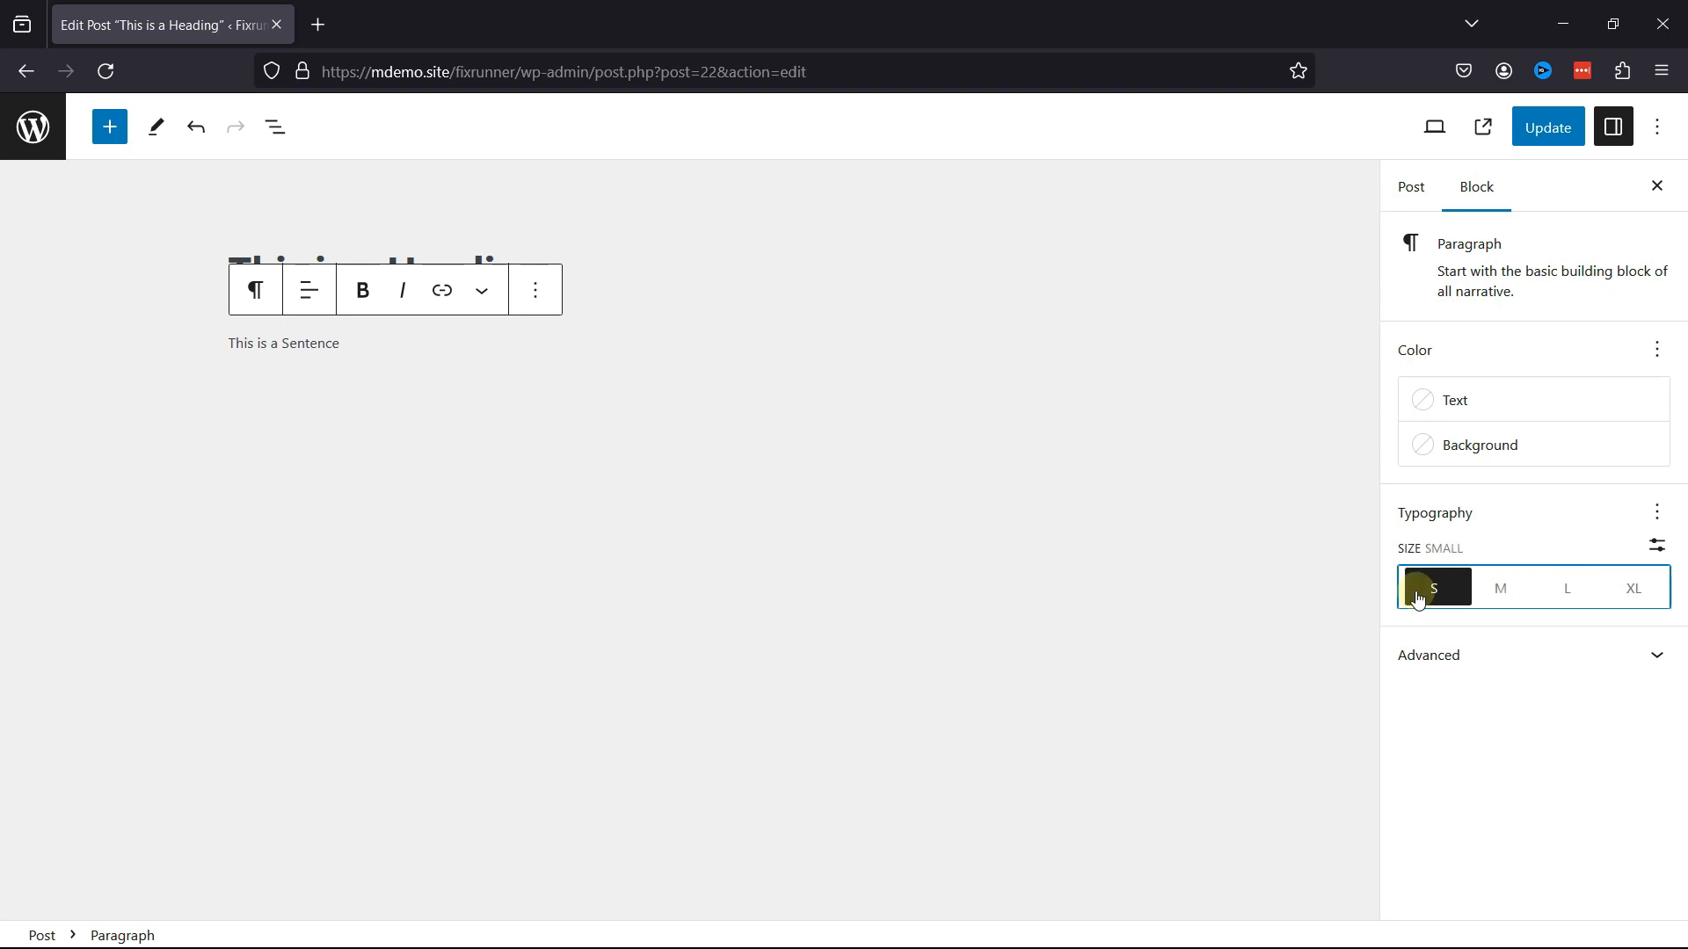
click(1551, 603)
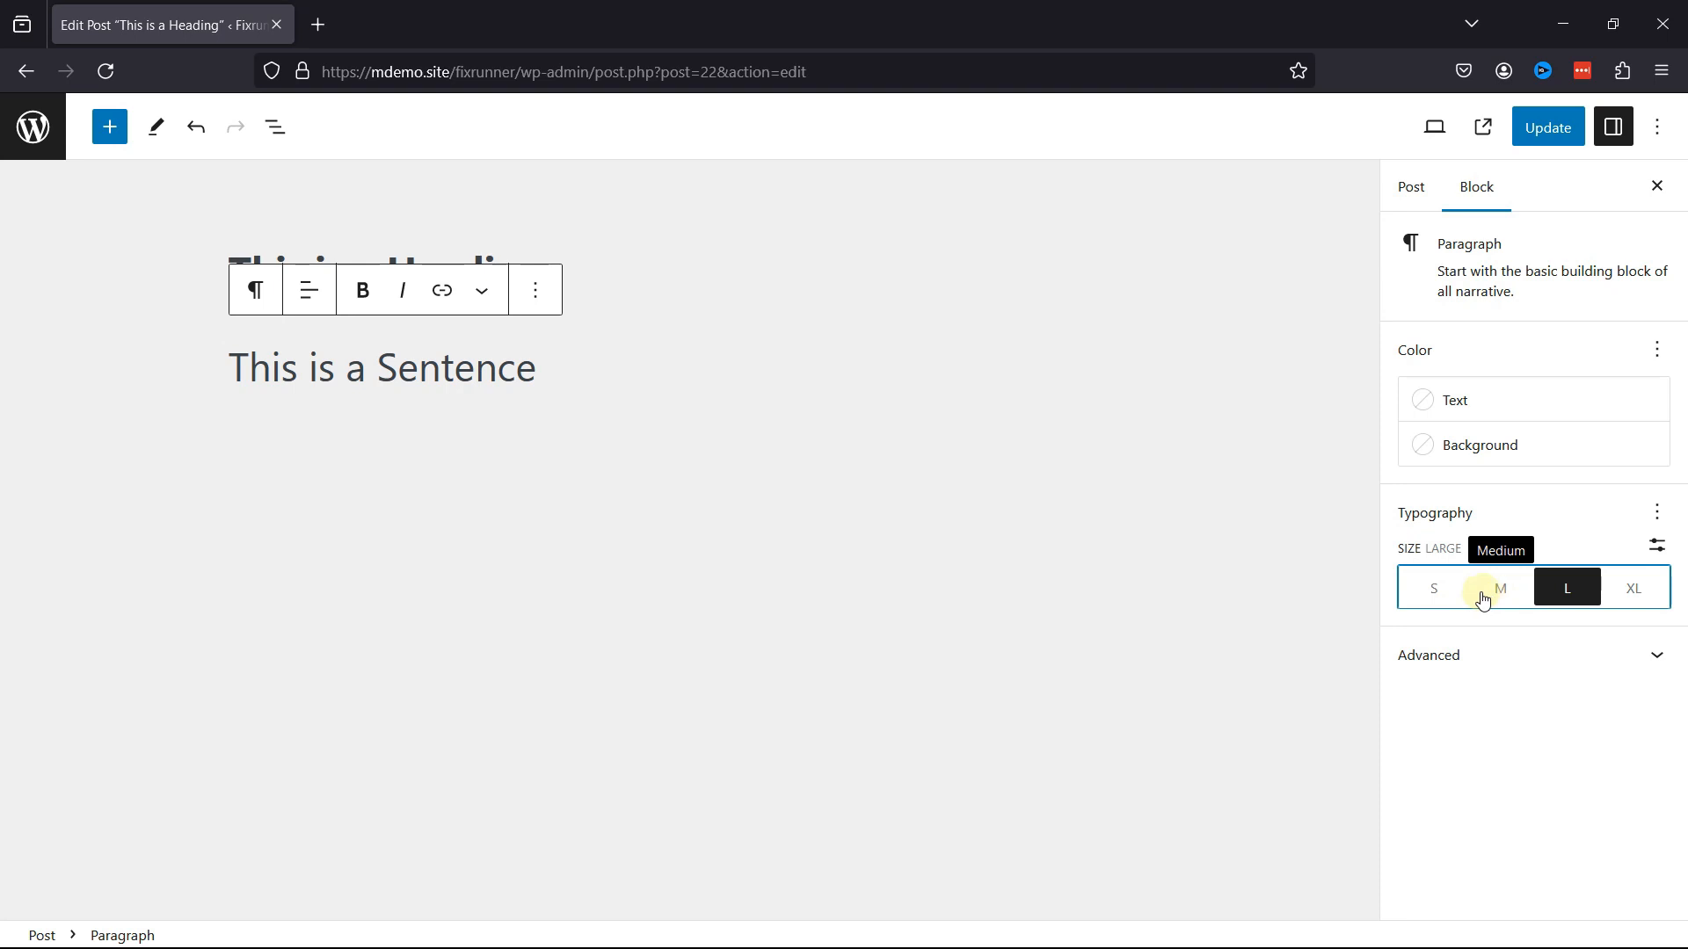
click(1524, 138)
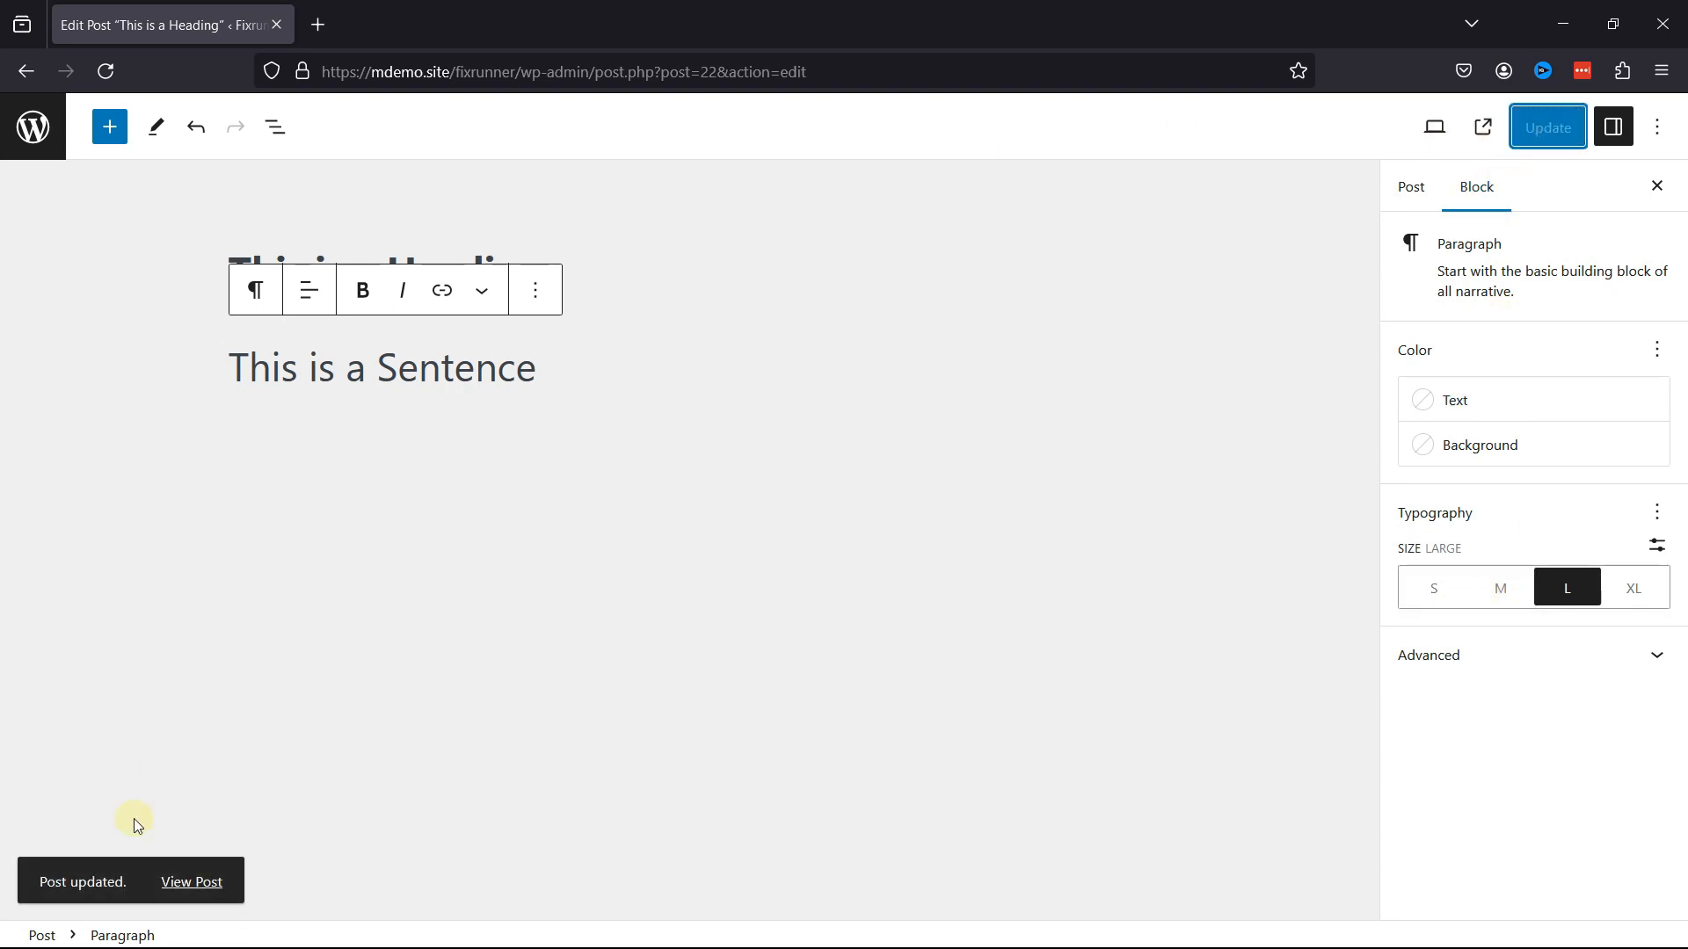
Open the updated post in a new tab, examine the paragraph's size on the live page, and return to the editor
right_click(199, 880)
click(301, 457)
click(430, 18)
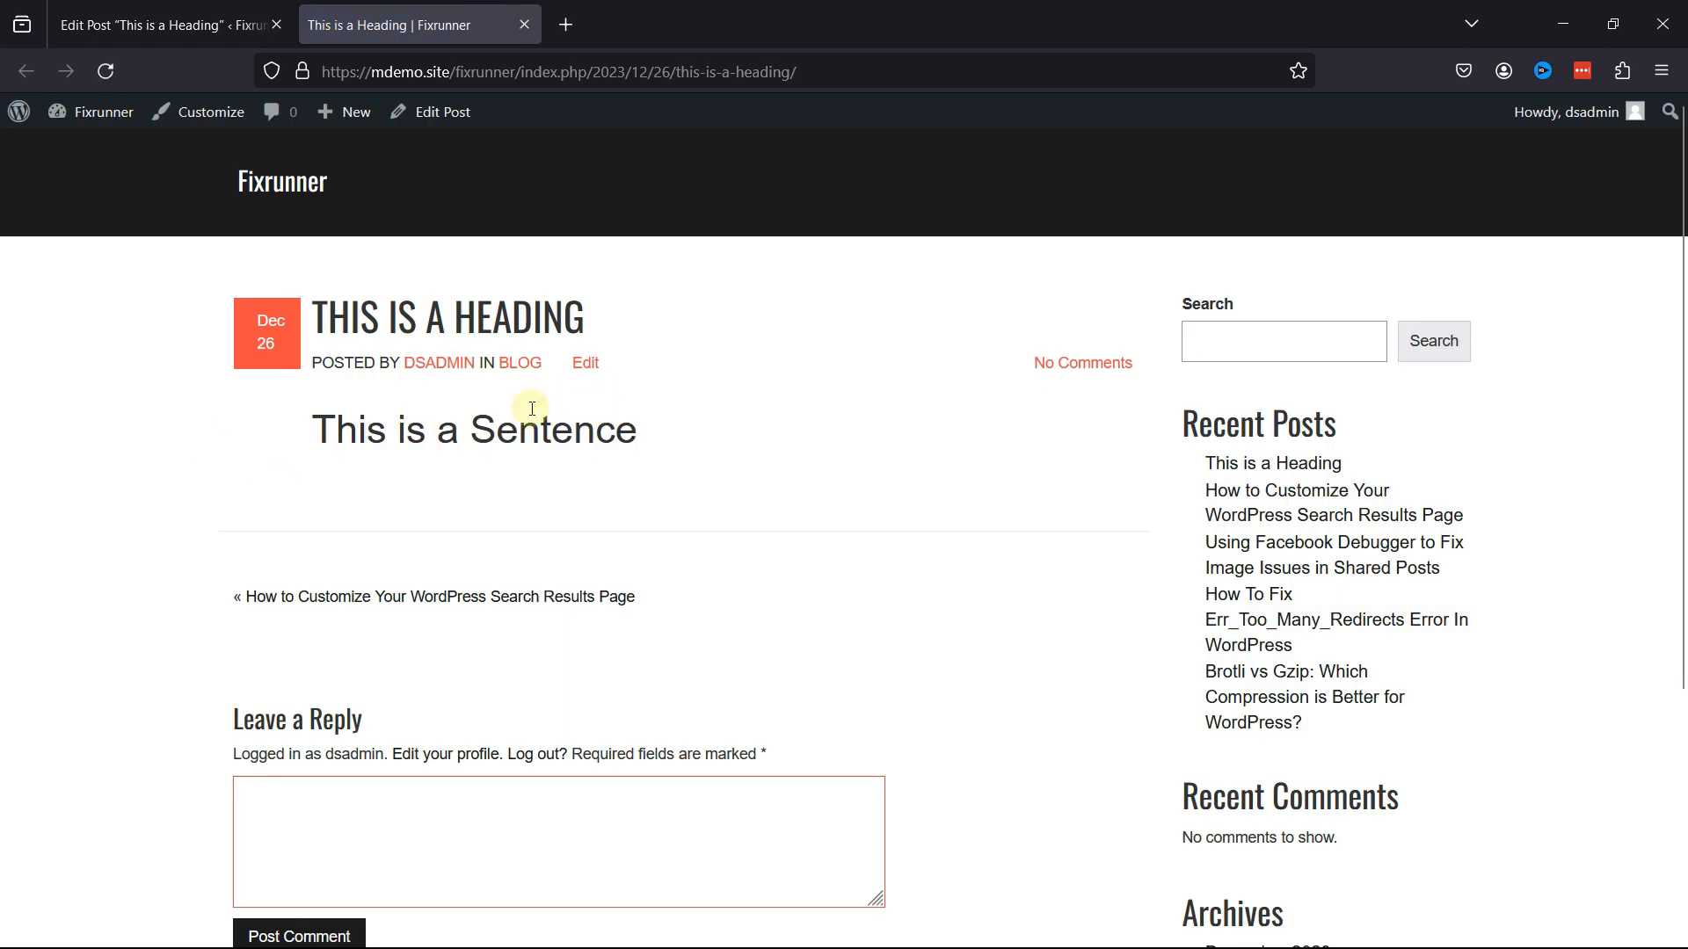
click(167, 25)
Reset all typography settings of the "This is a Sentence" paragraph and update the post
click(1661, 548)
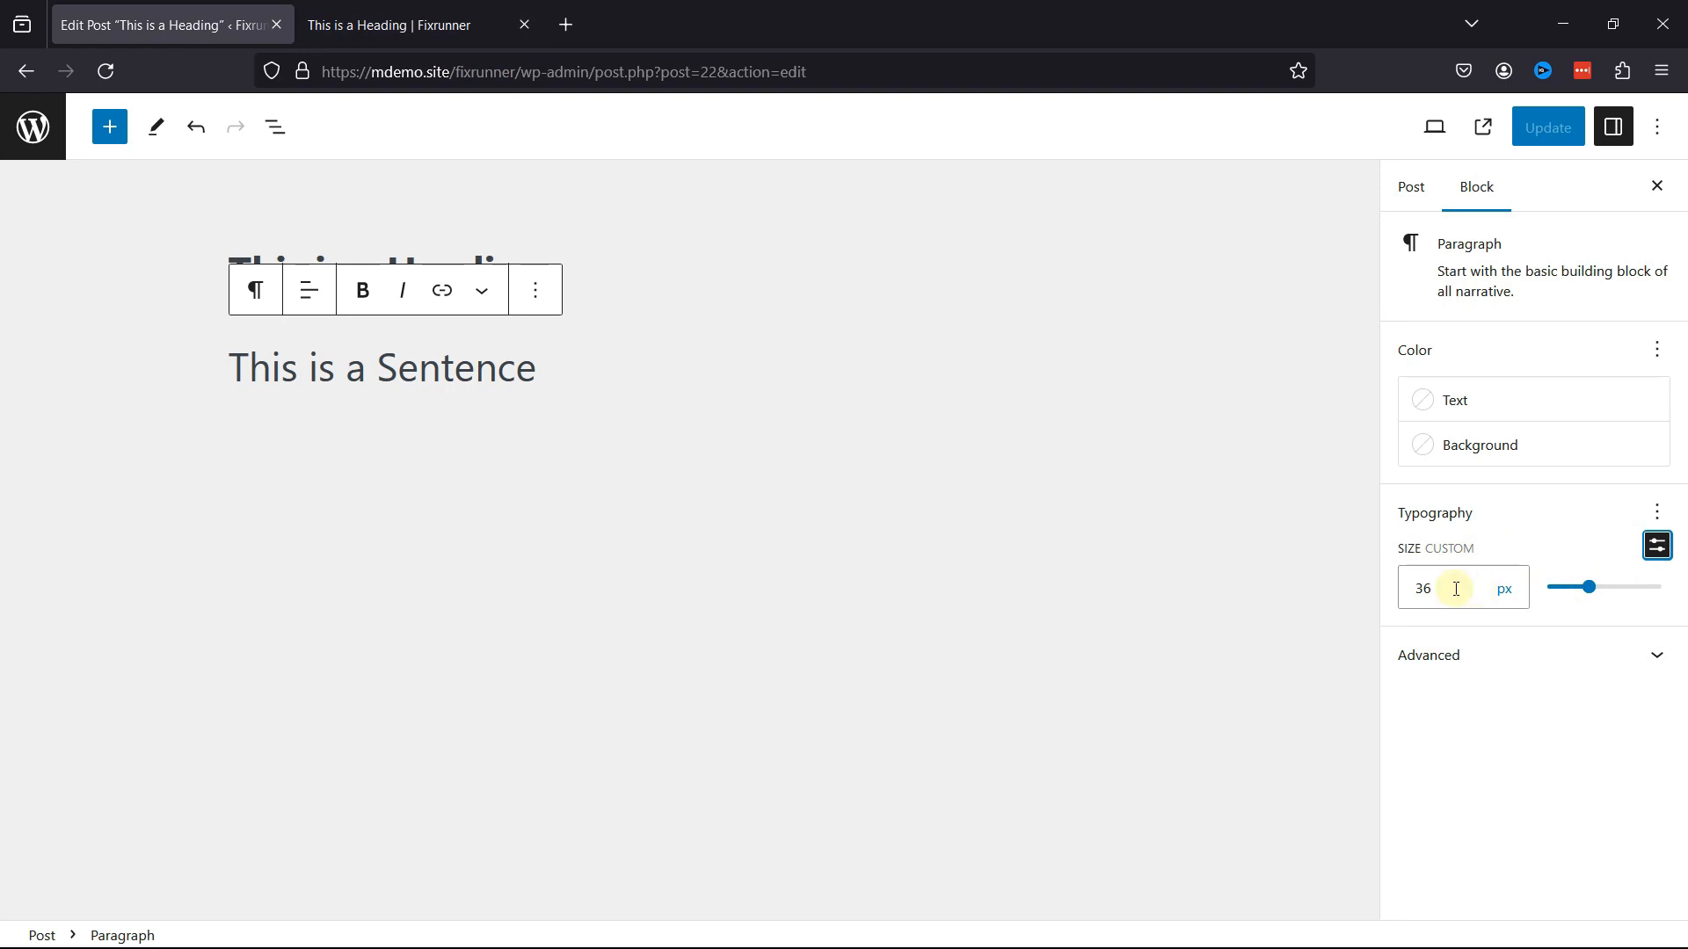
click(1416, 544)
click(1656, 514)
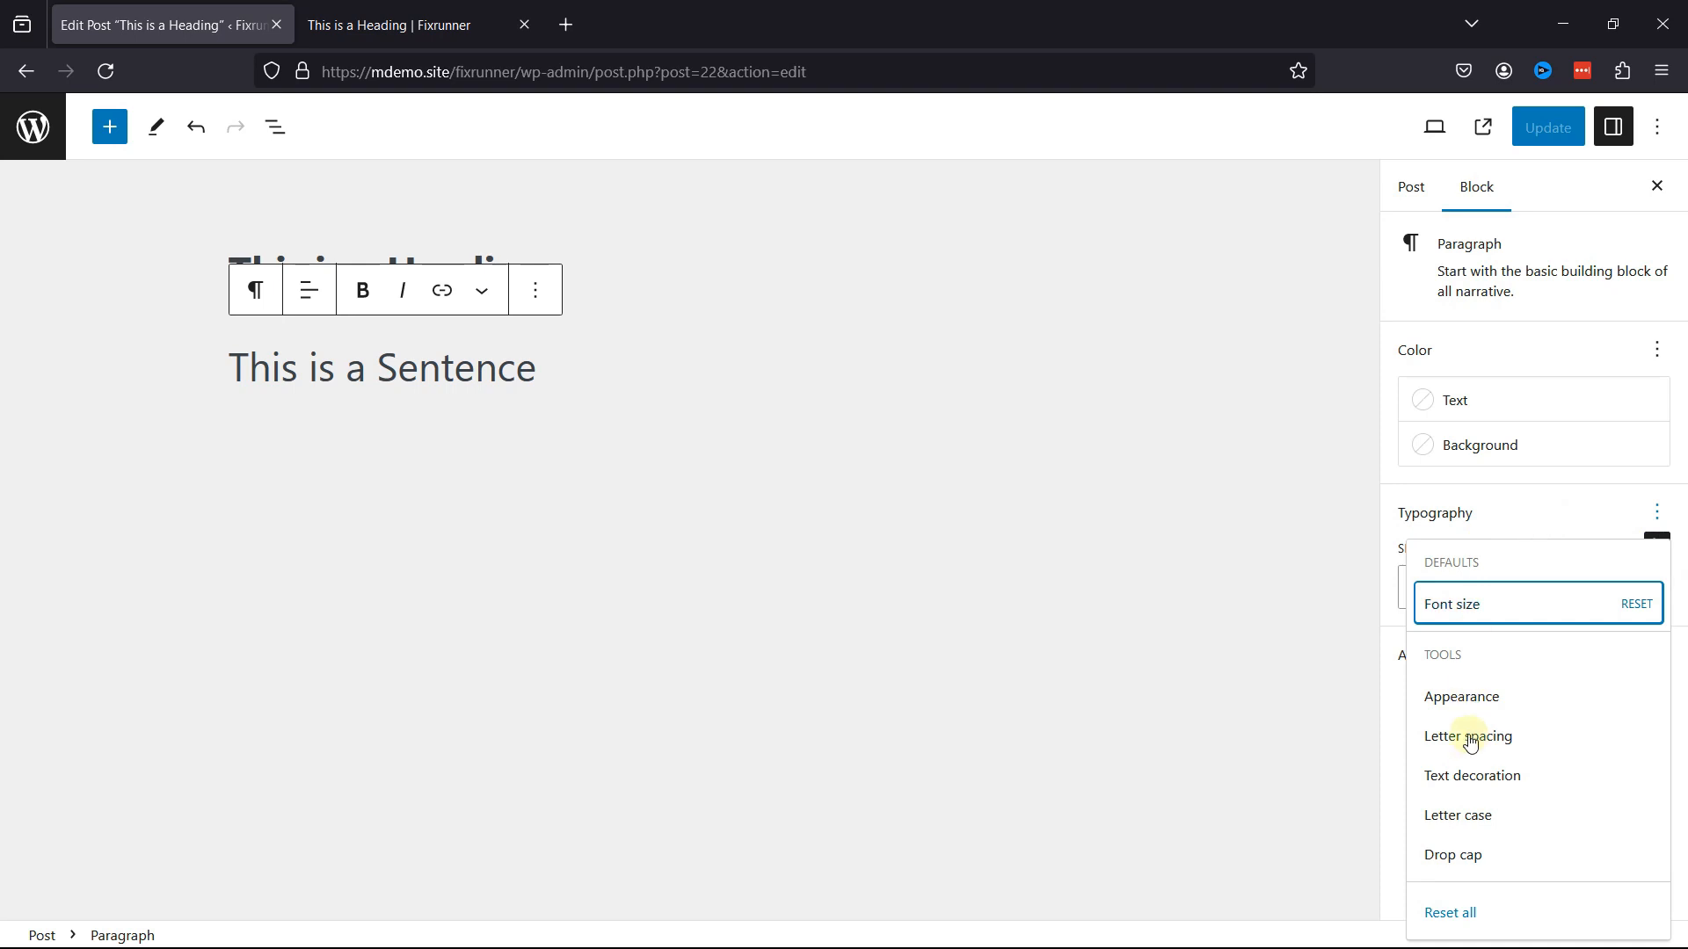
click(1455, 915)
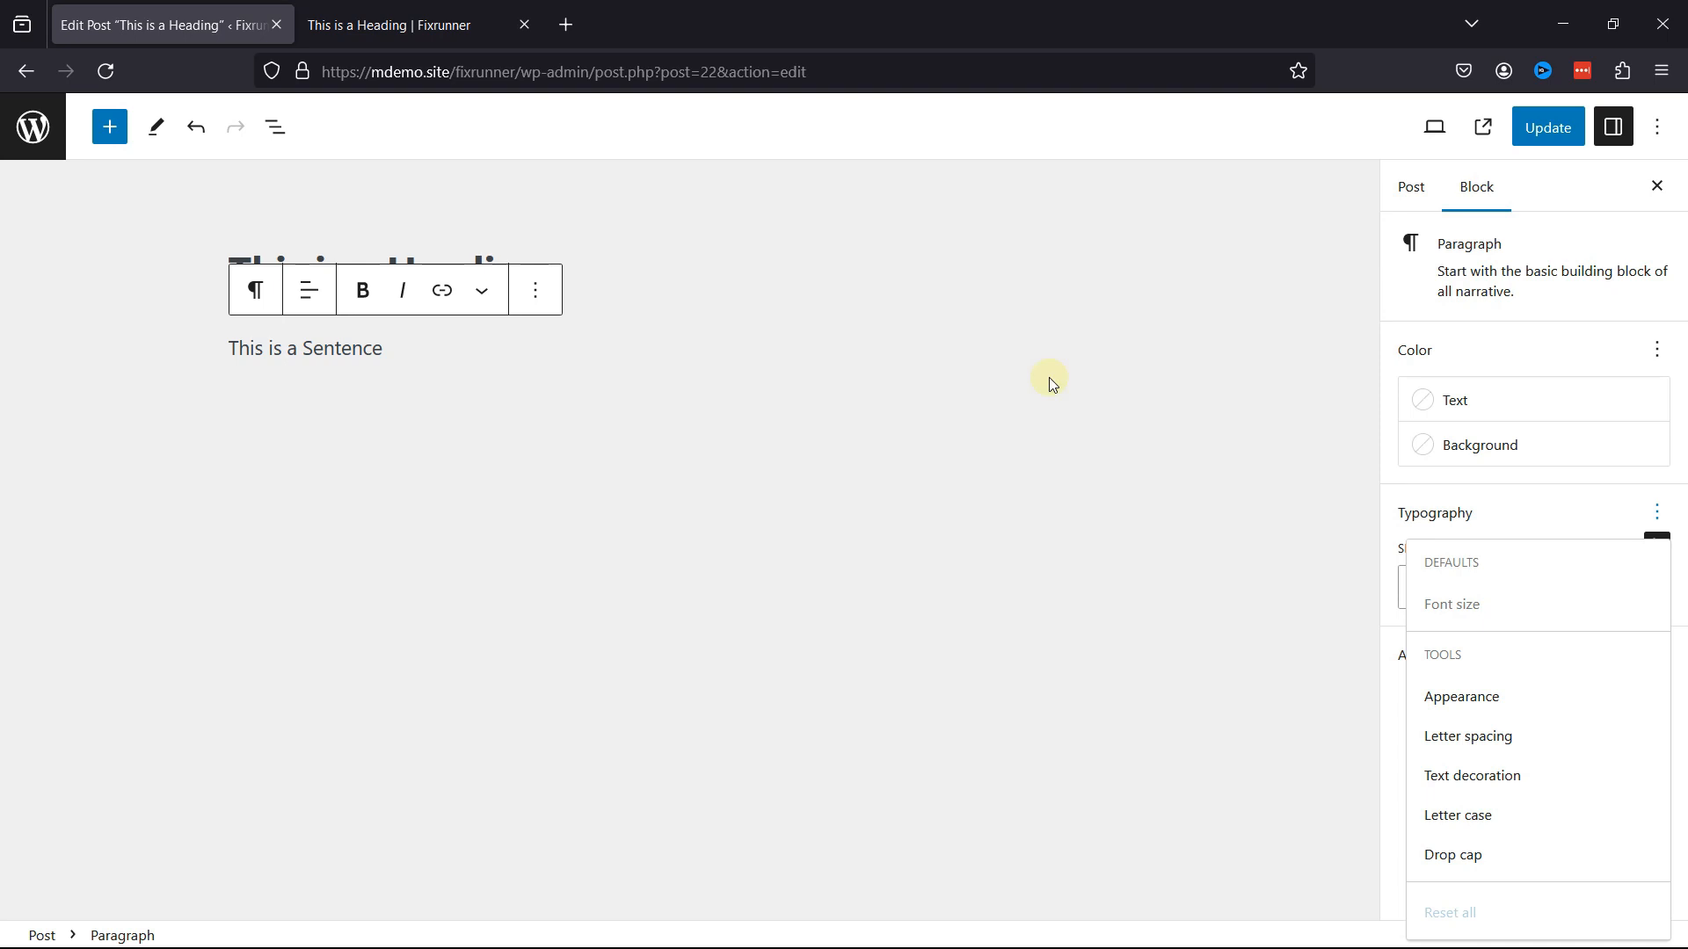
click(1137, 379)
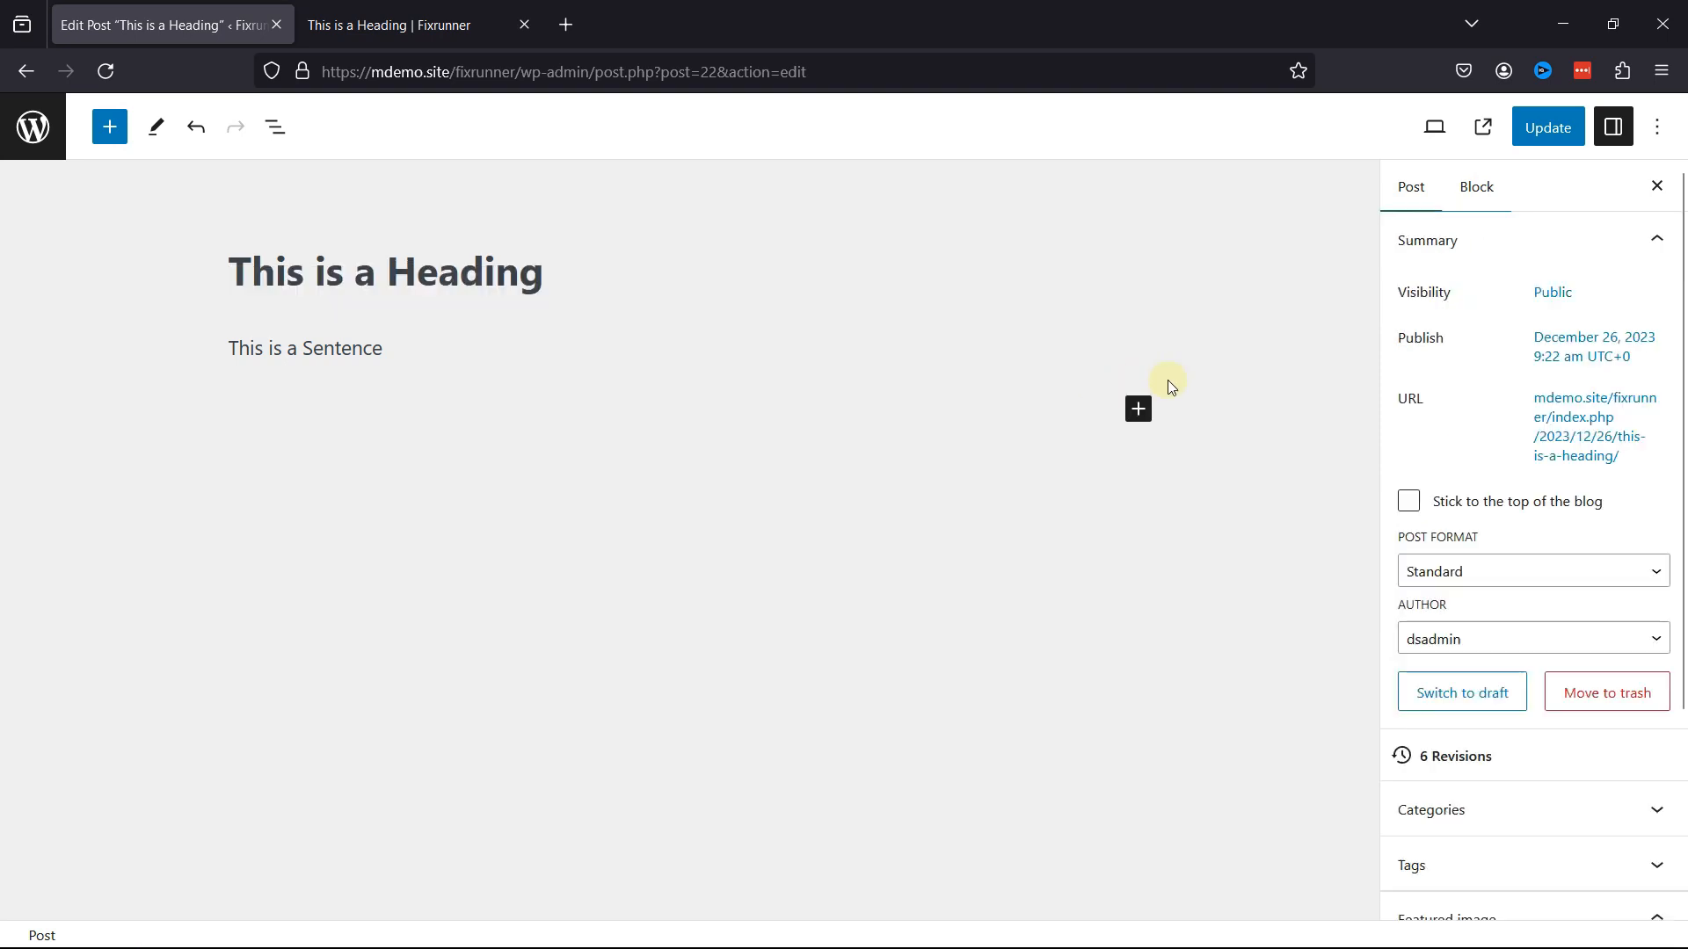
click(1547, 126)
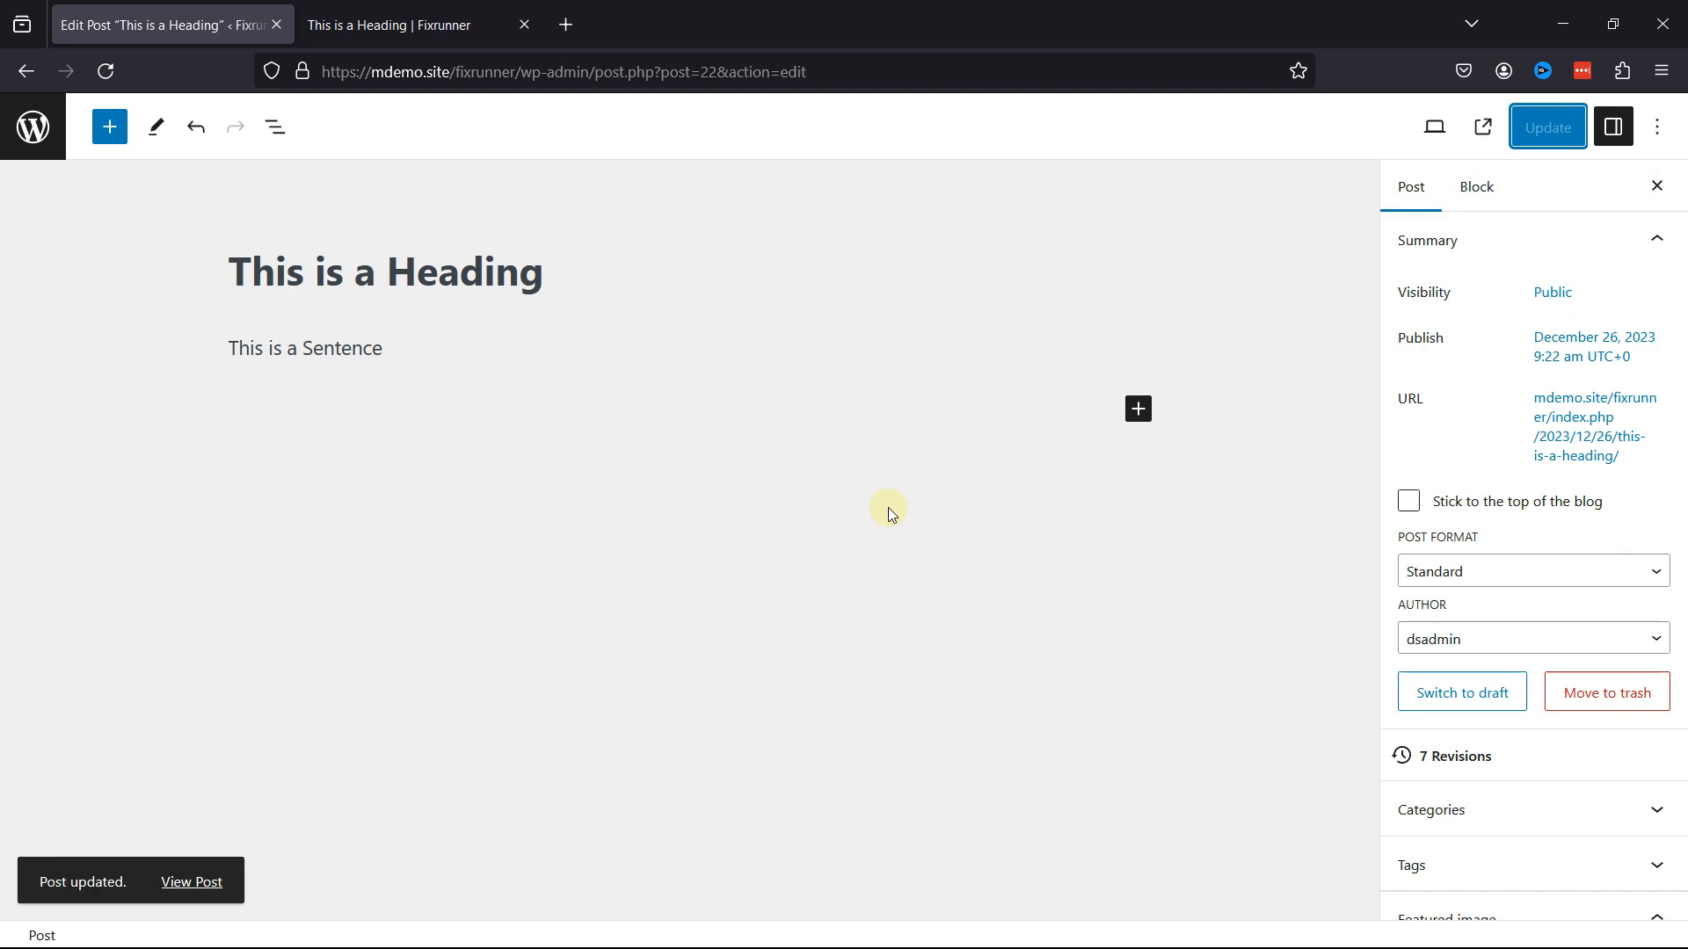
Switch back to the classic editor and open the "This is a Heading" post in it from the posts list
click(531, 37)
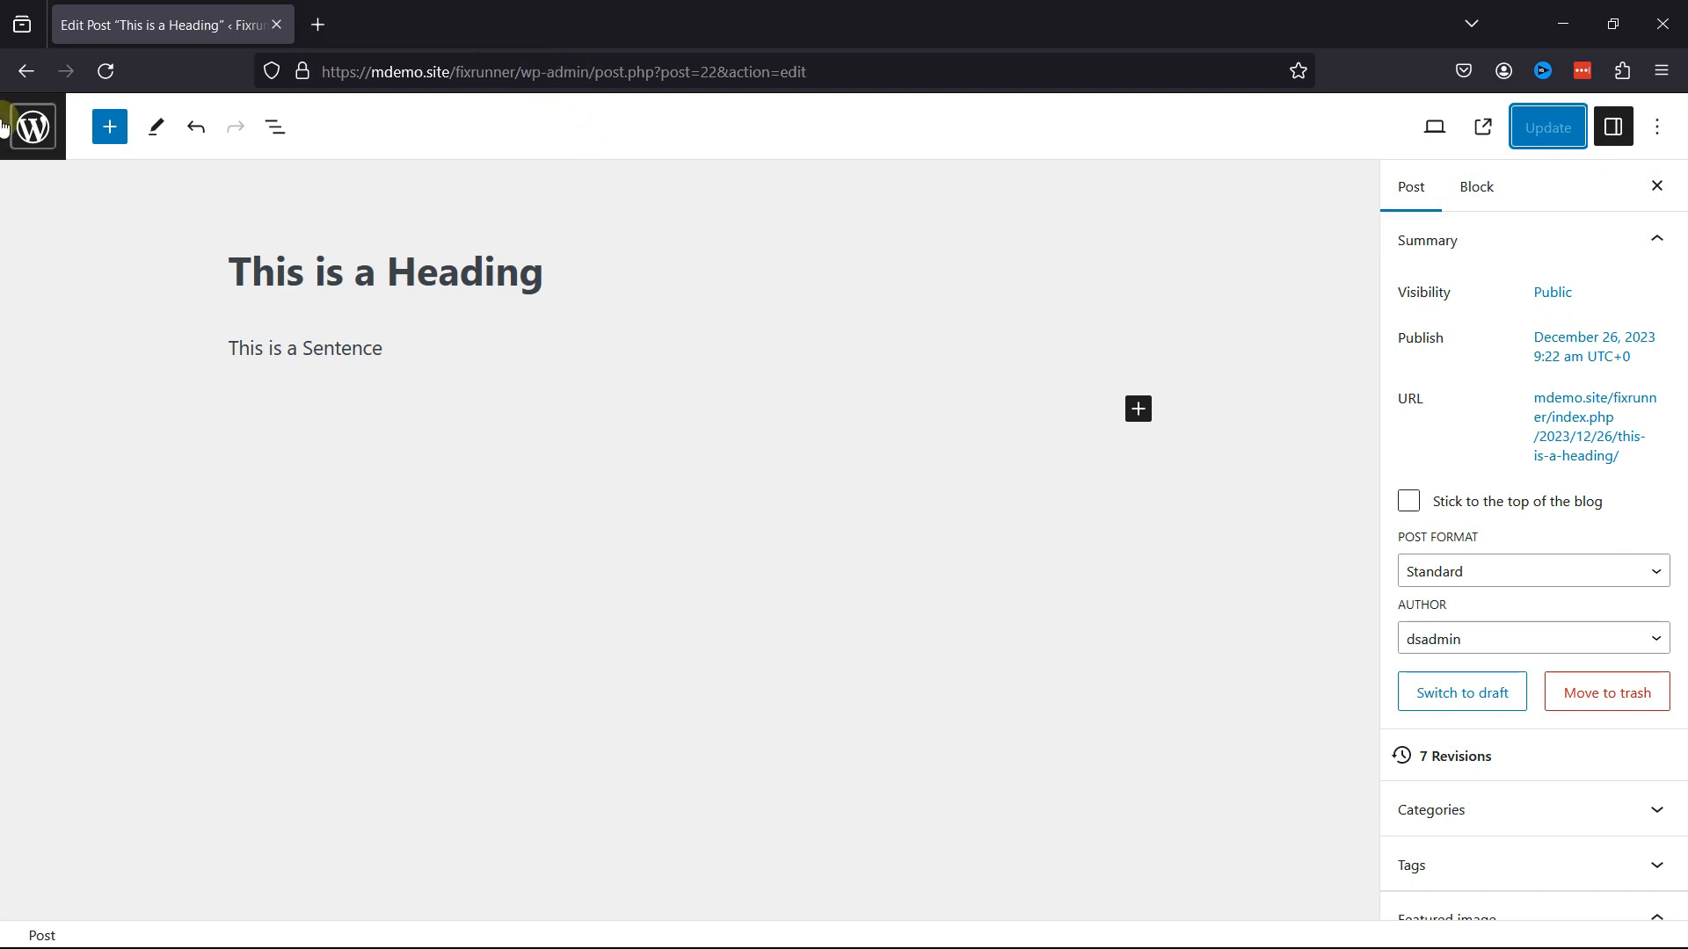
click(33, 126)
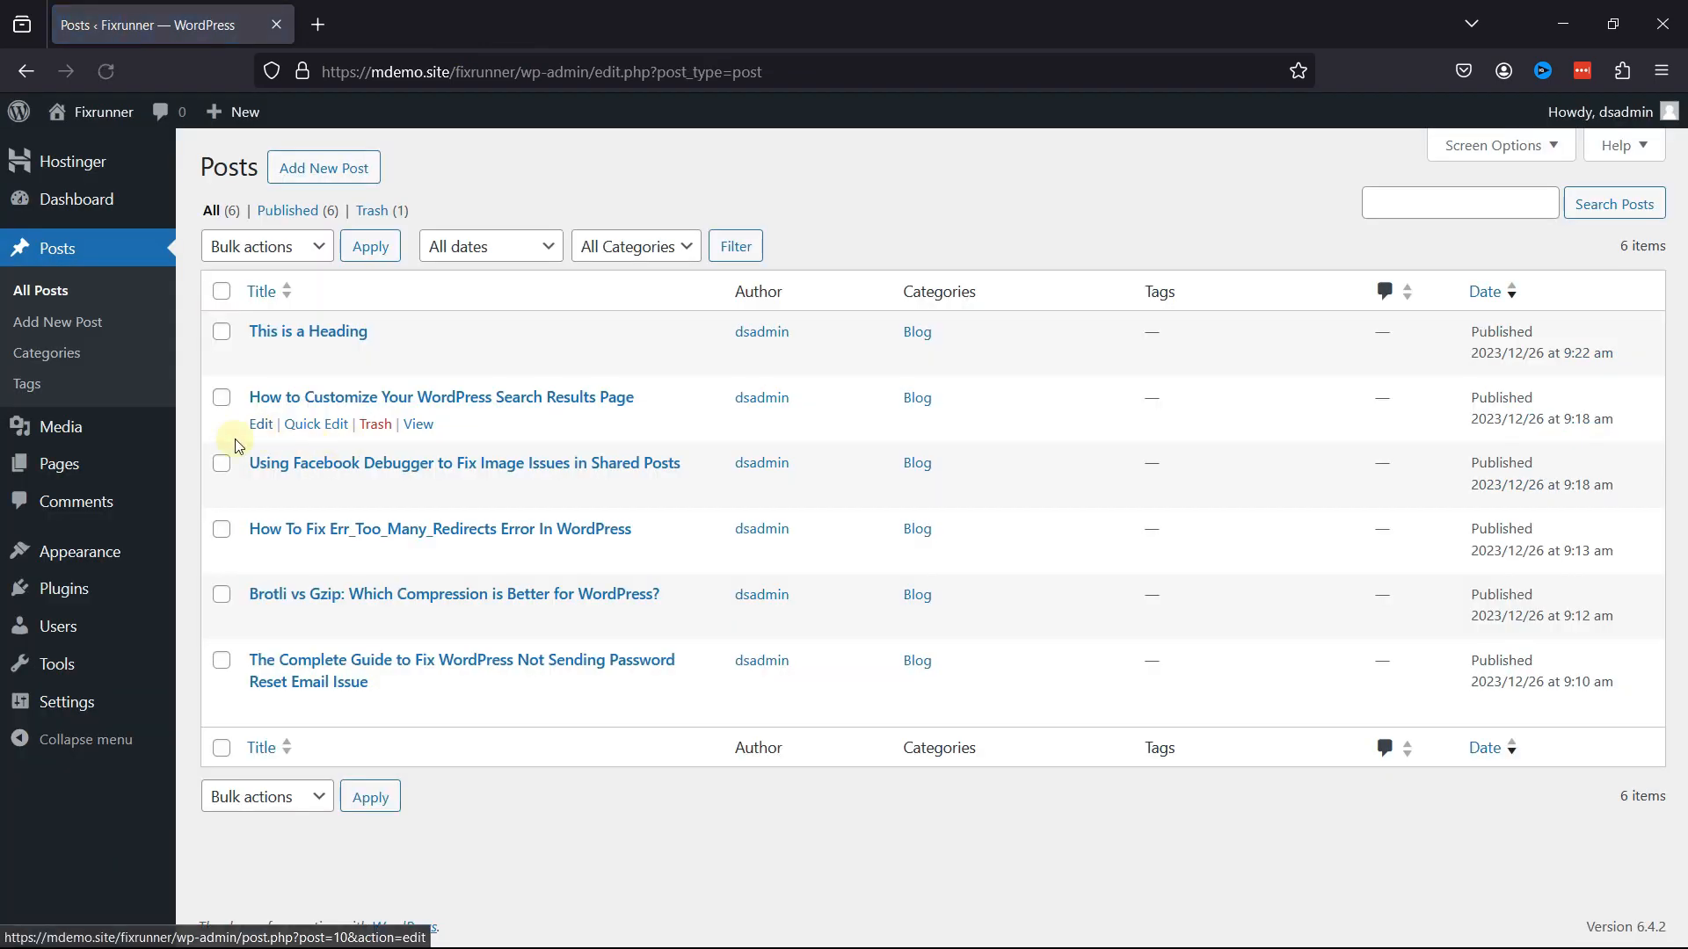
right_click(257, 357)
click(297, 373)
mouse_move(70, 589)
click(262, 590)
click(270, 365)
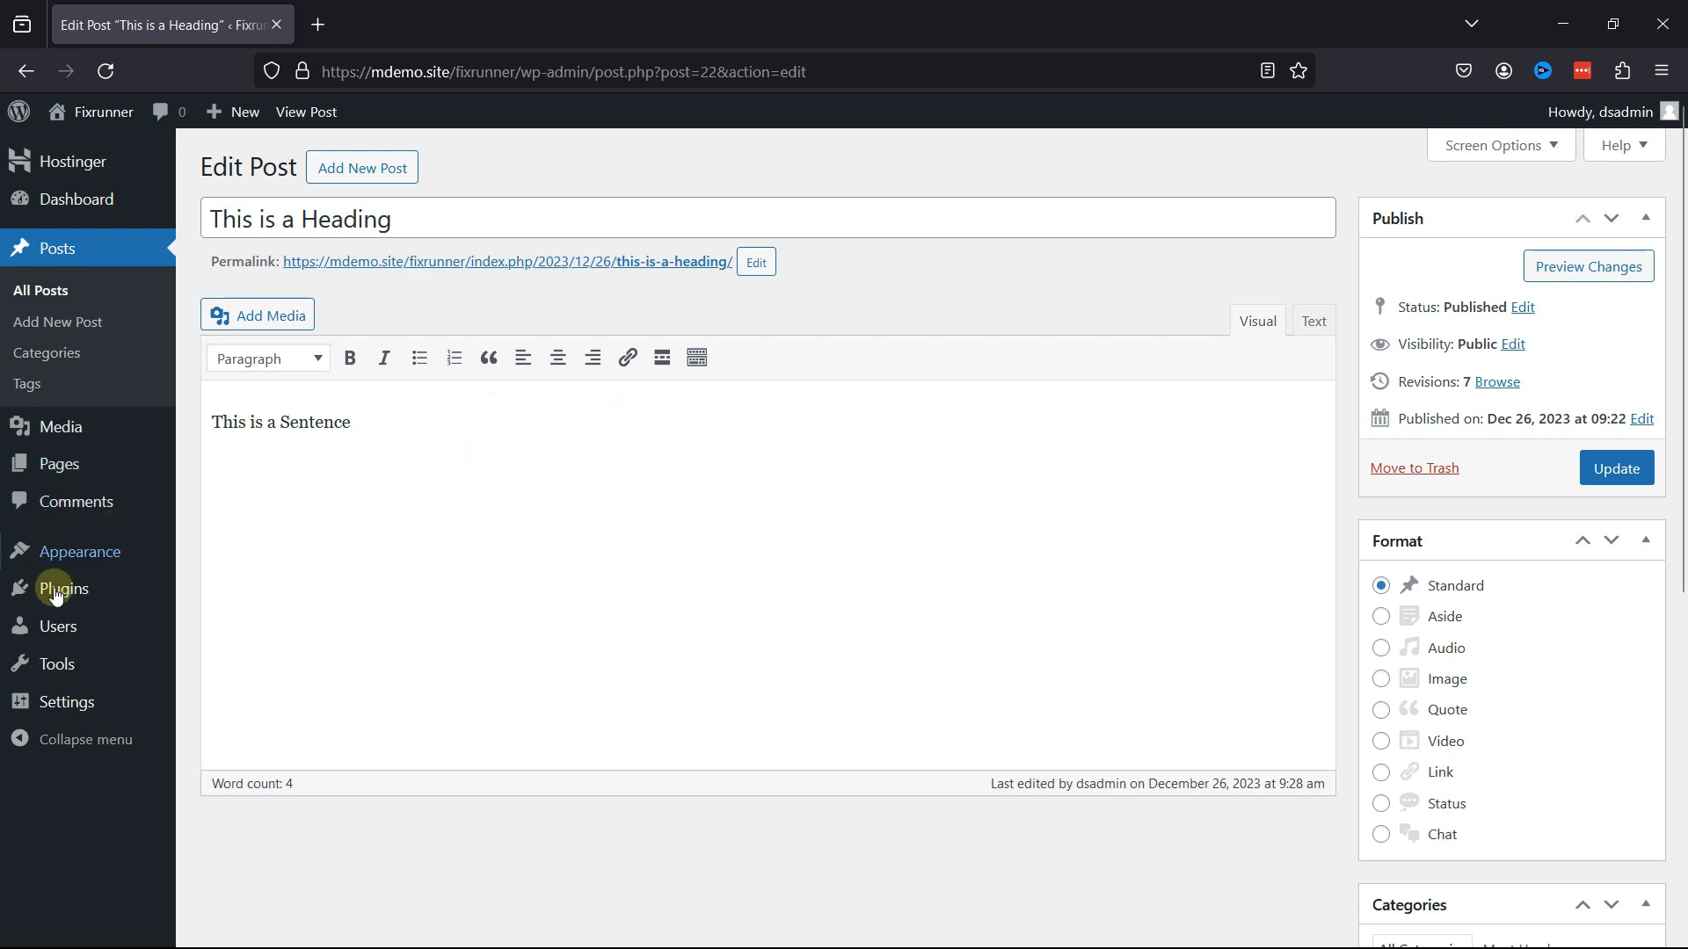
Find the Advanced Editor Tools plugin in the plugin directory, then install and activate it
mouse_move(62, 588)
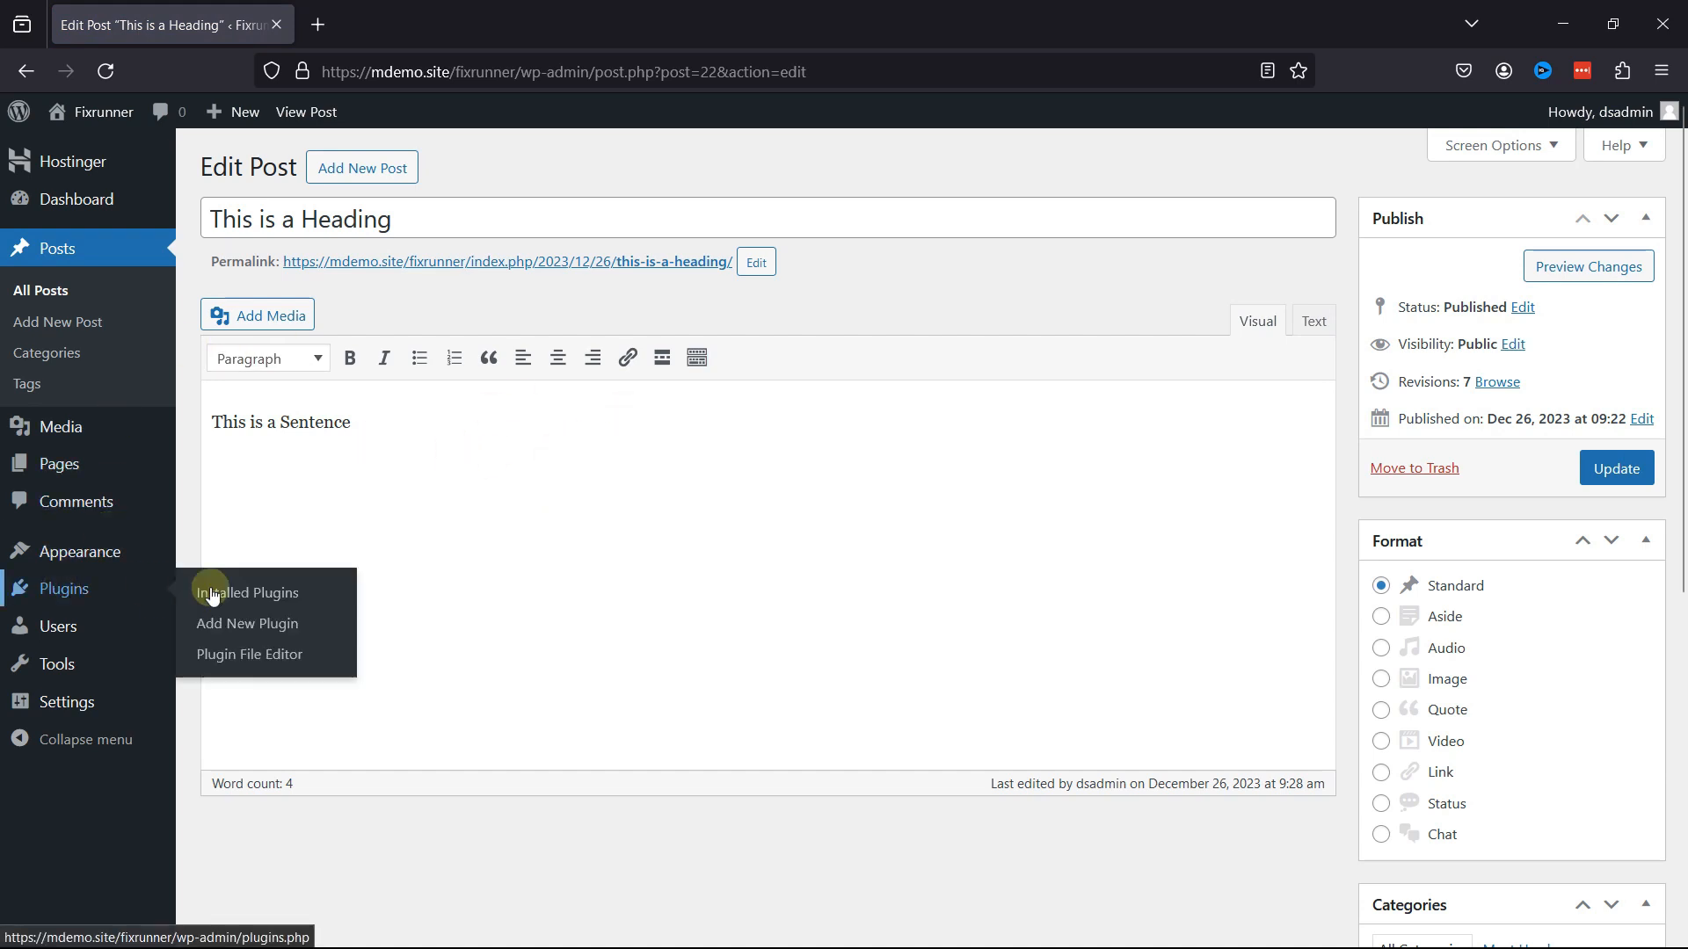
click(258, 625)
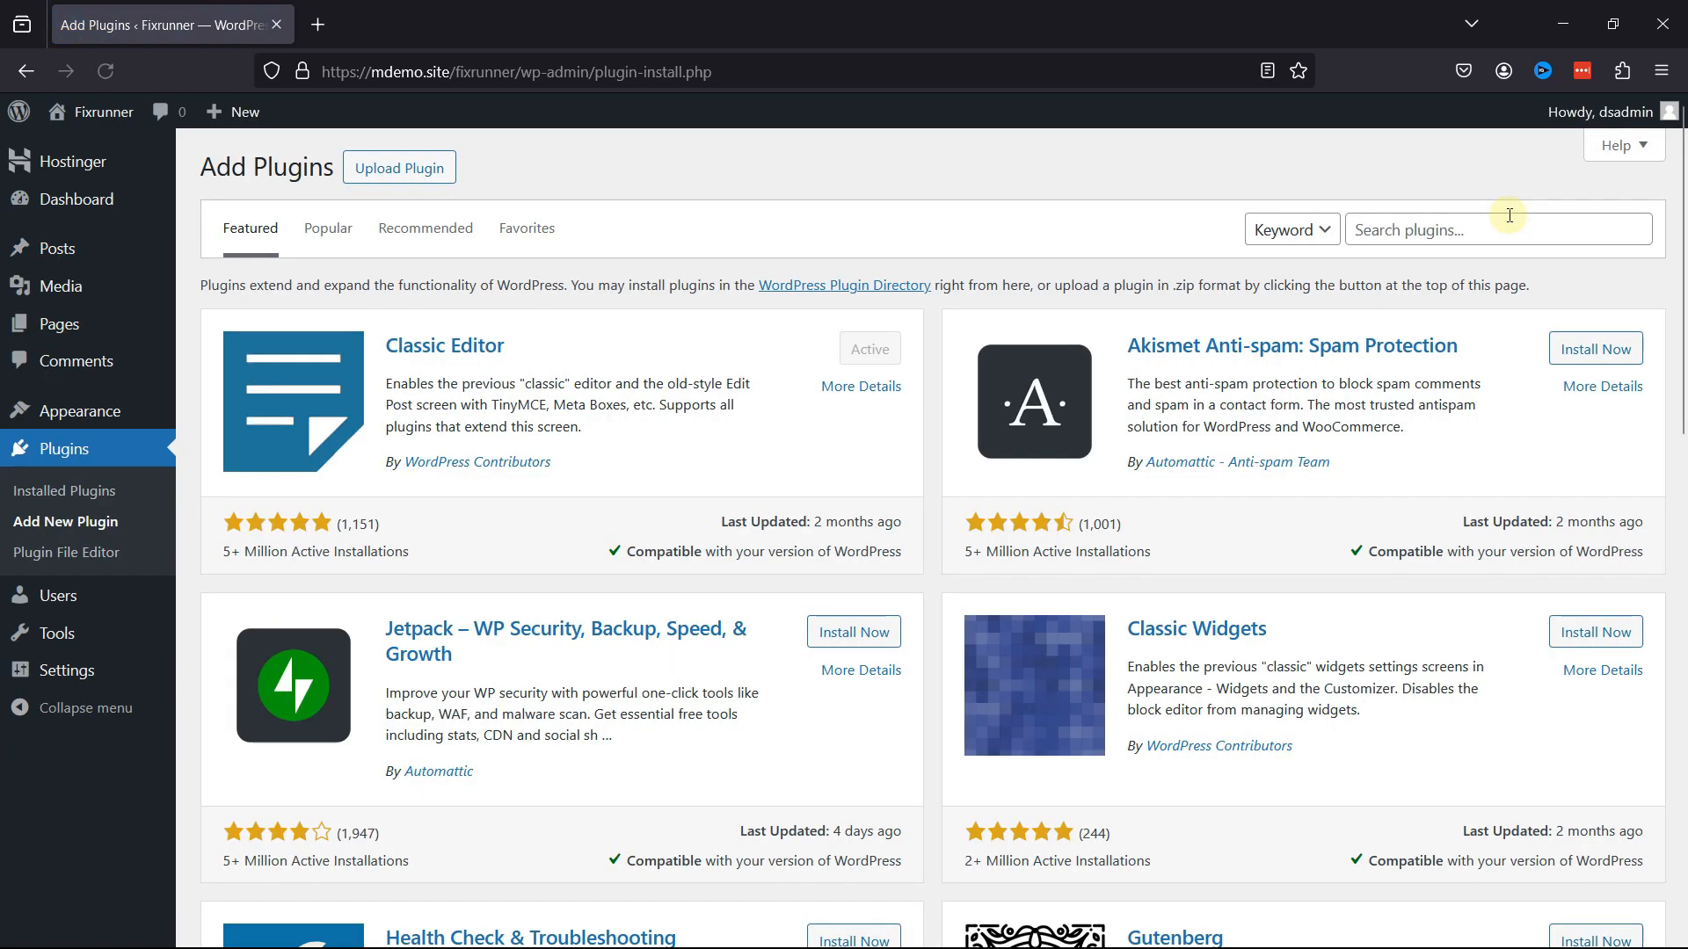
click(1486, 219)
text(ad)
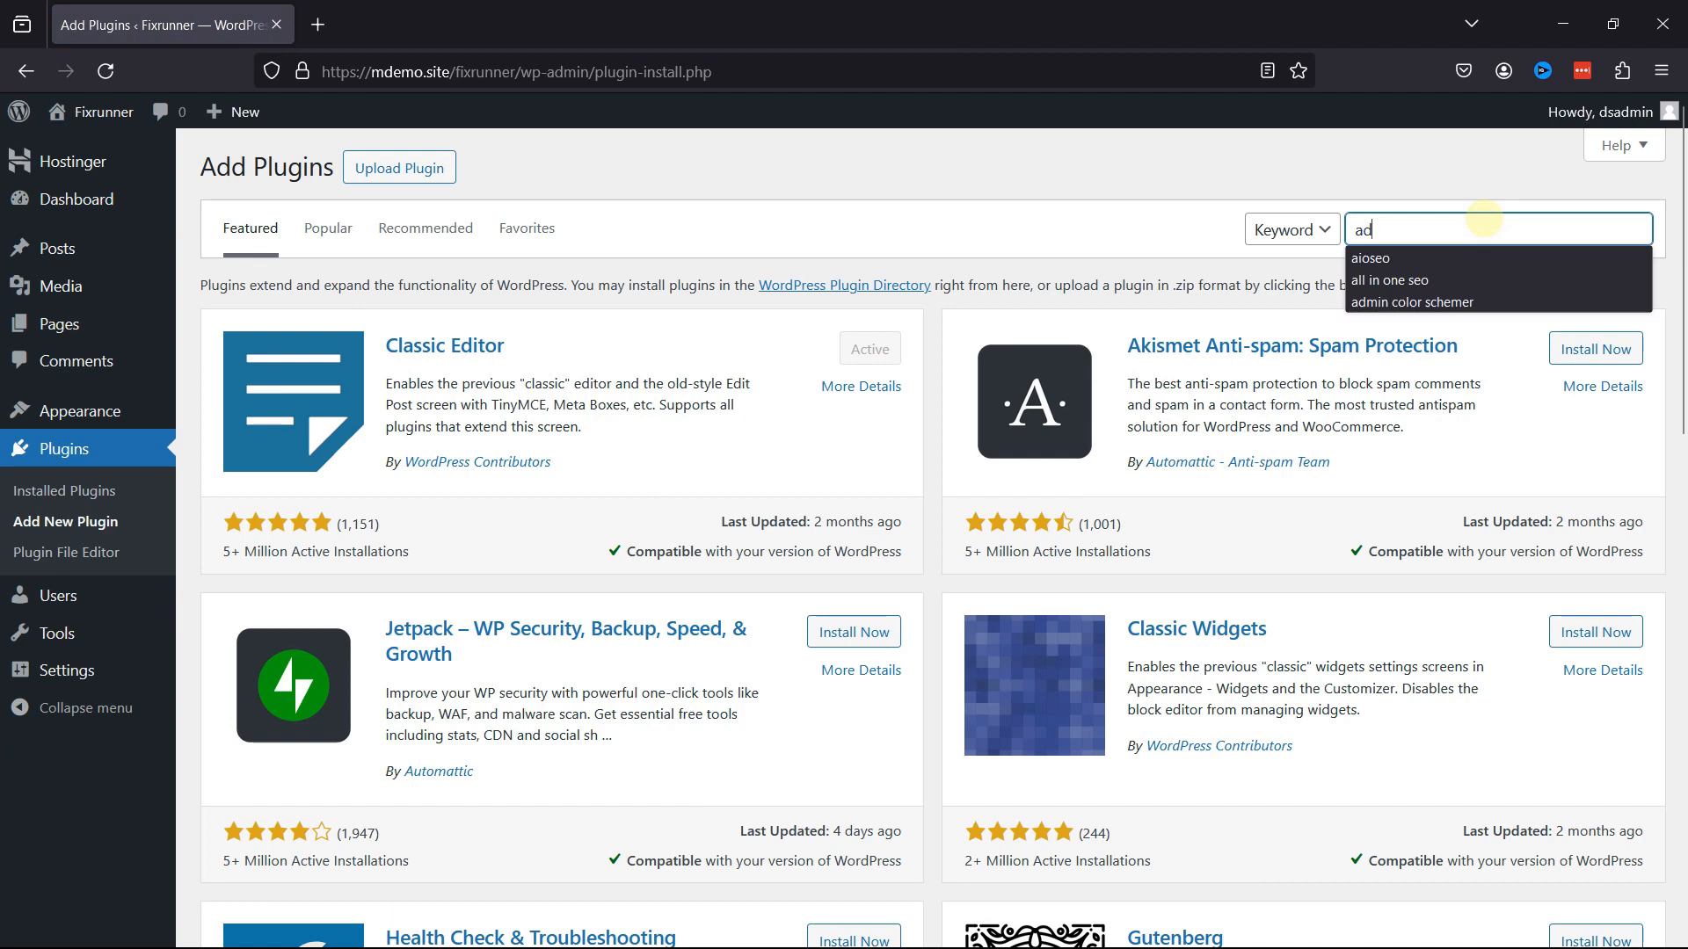
text(vance editor tools)
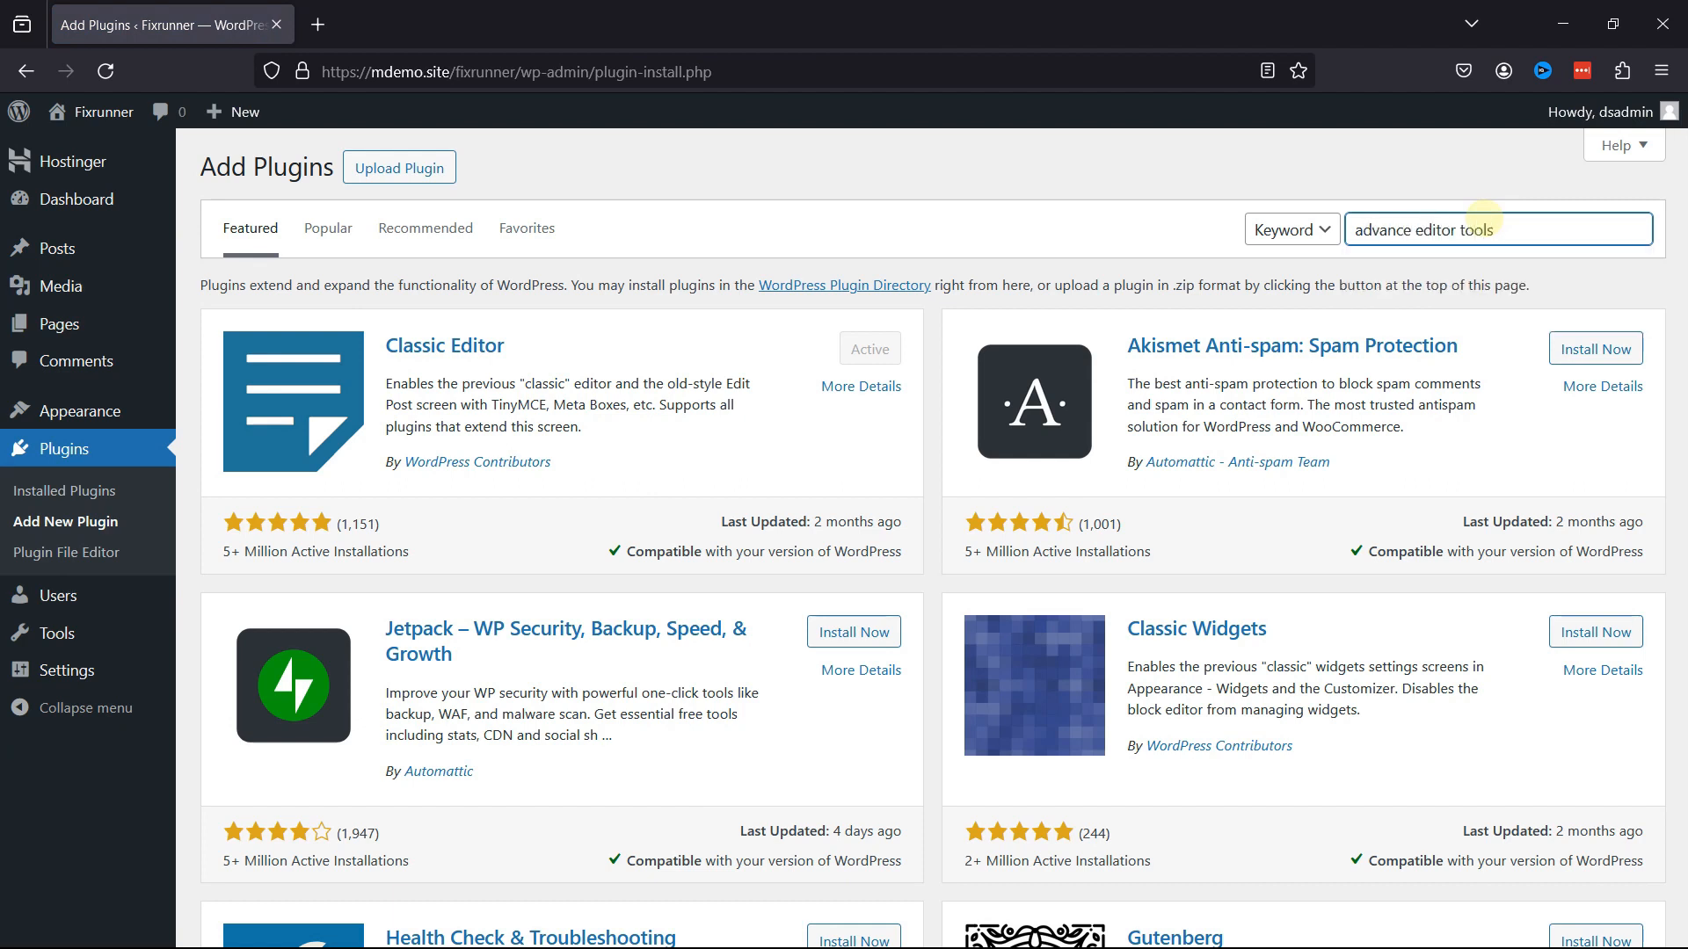
key(Return)
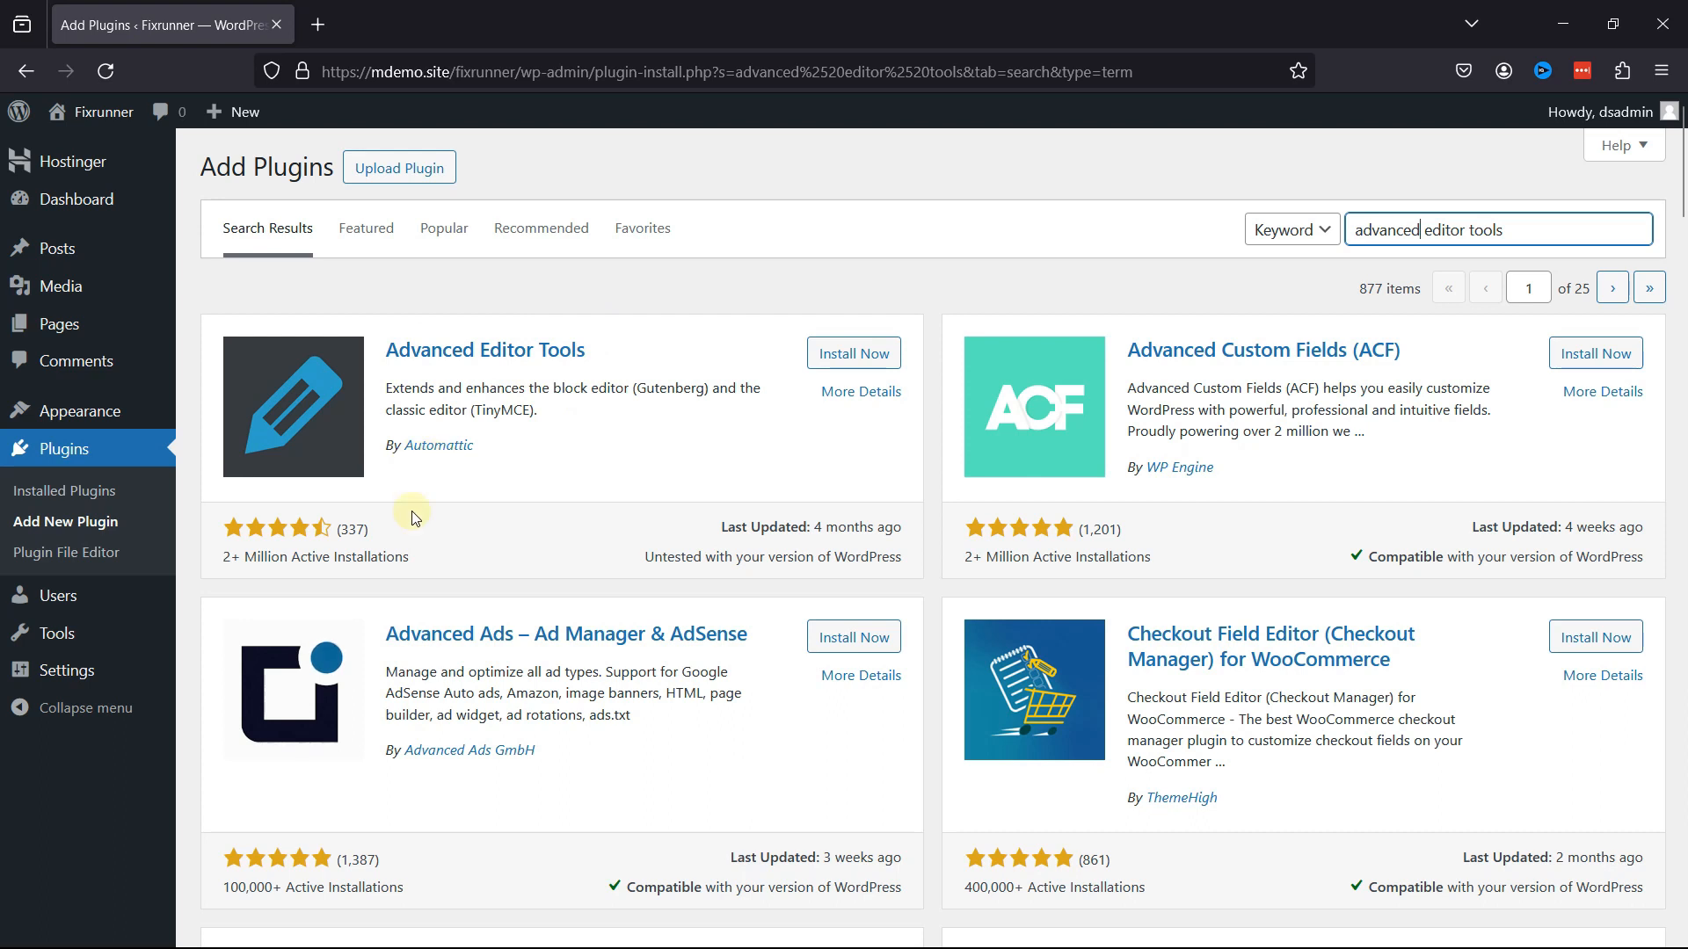
click(823, 364)
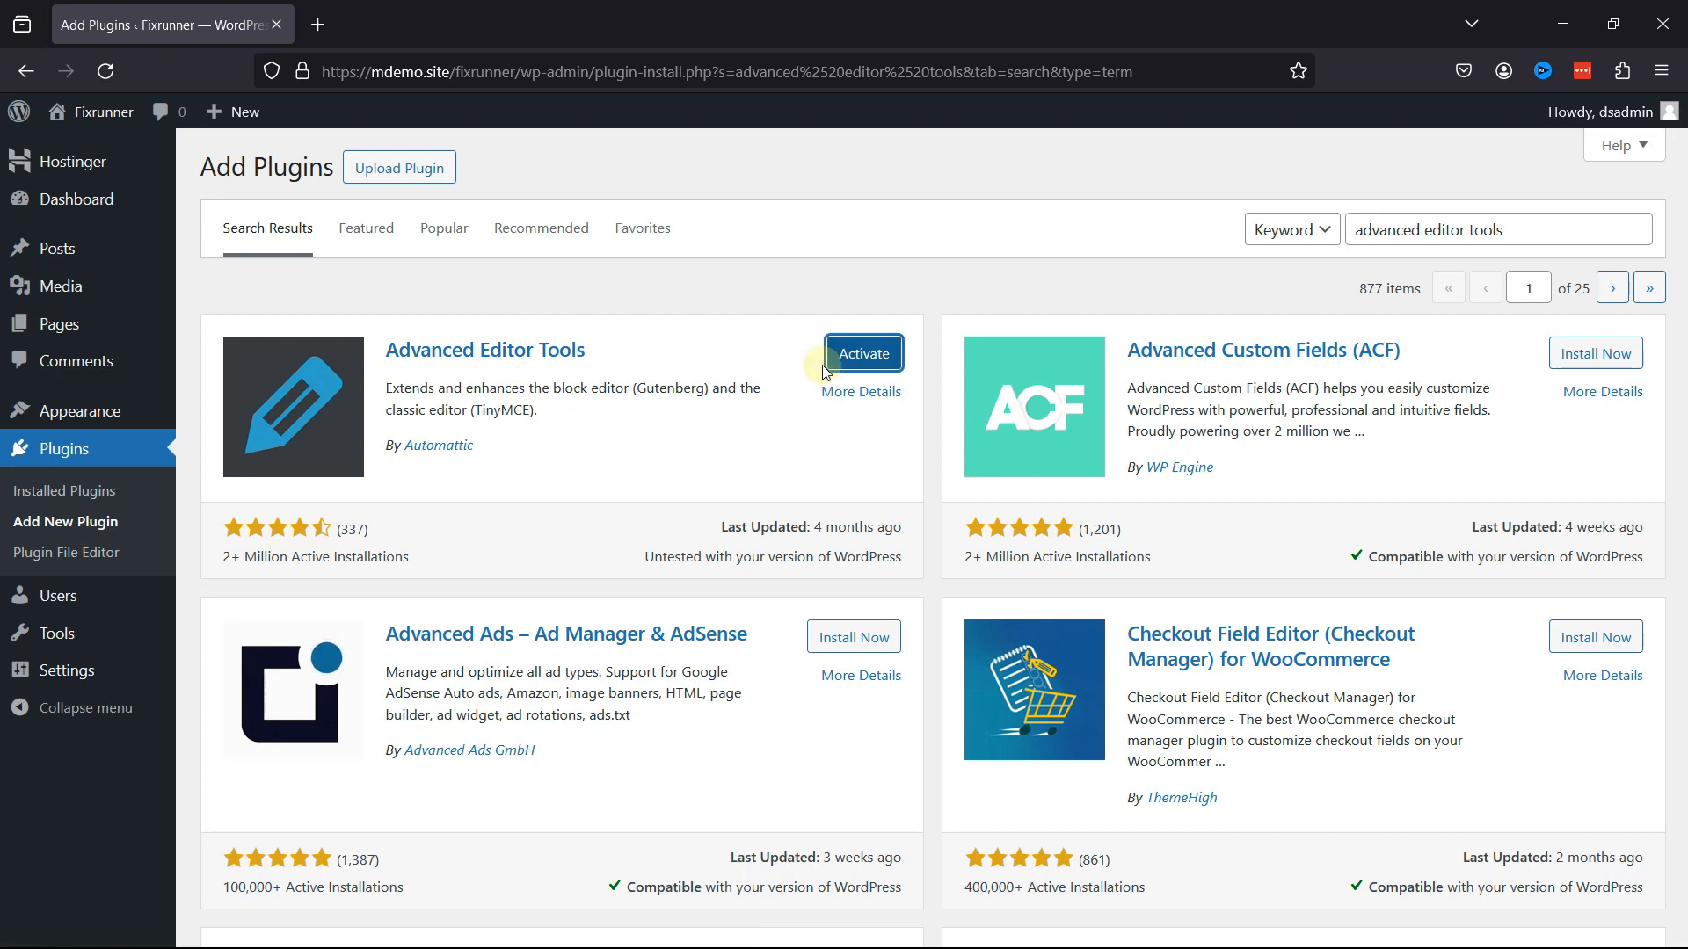
click(866, 353)
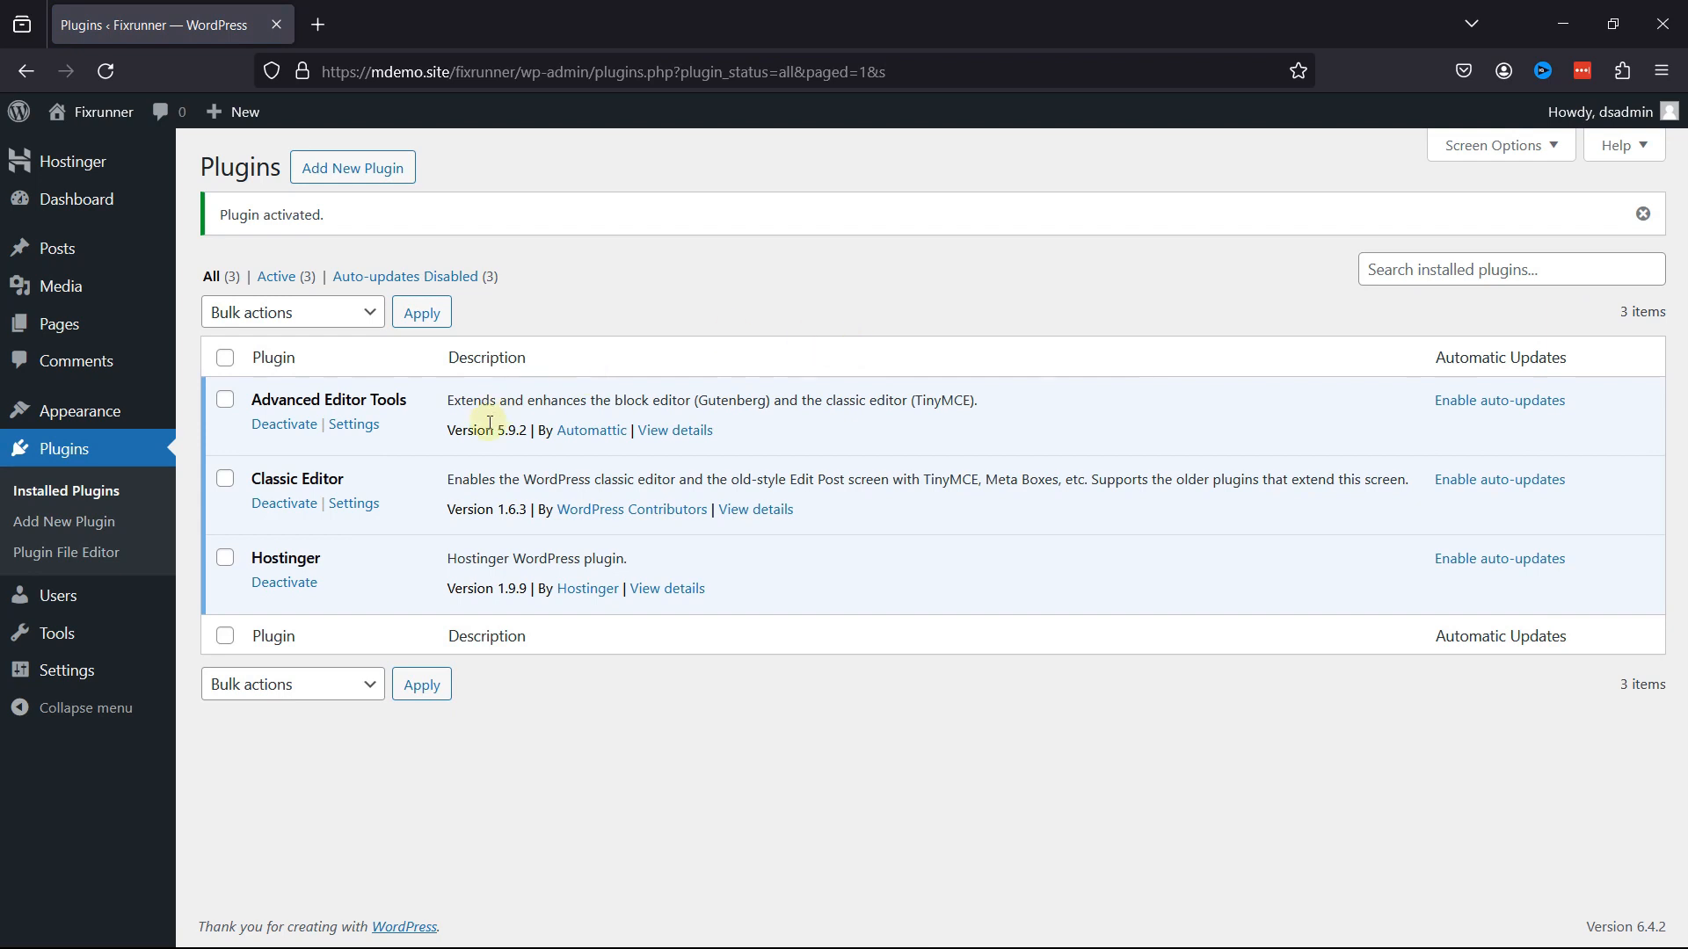
Open the Advanced Editor Tools settings and examine the toolbar options for the Block Editor (Gutenberg) and the Classic Editor (TinyMCE)
click(374, 433)
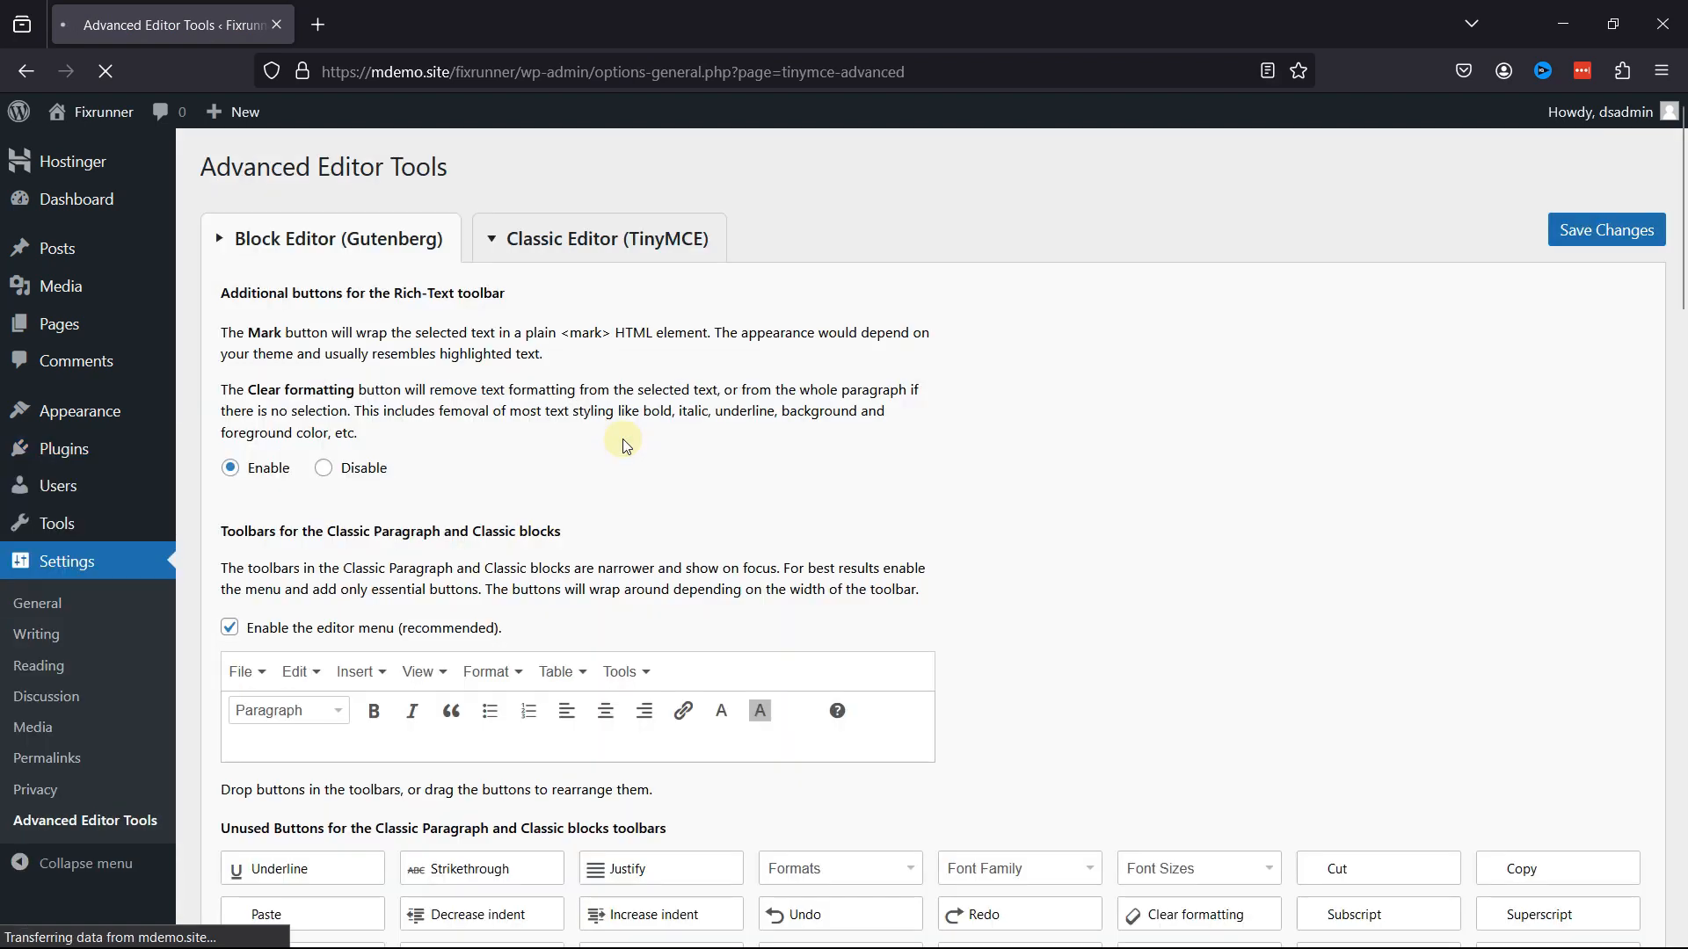
scroll(871, 399, down, 5)
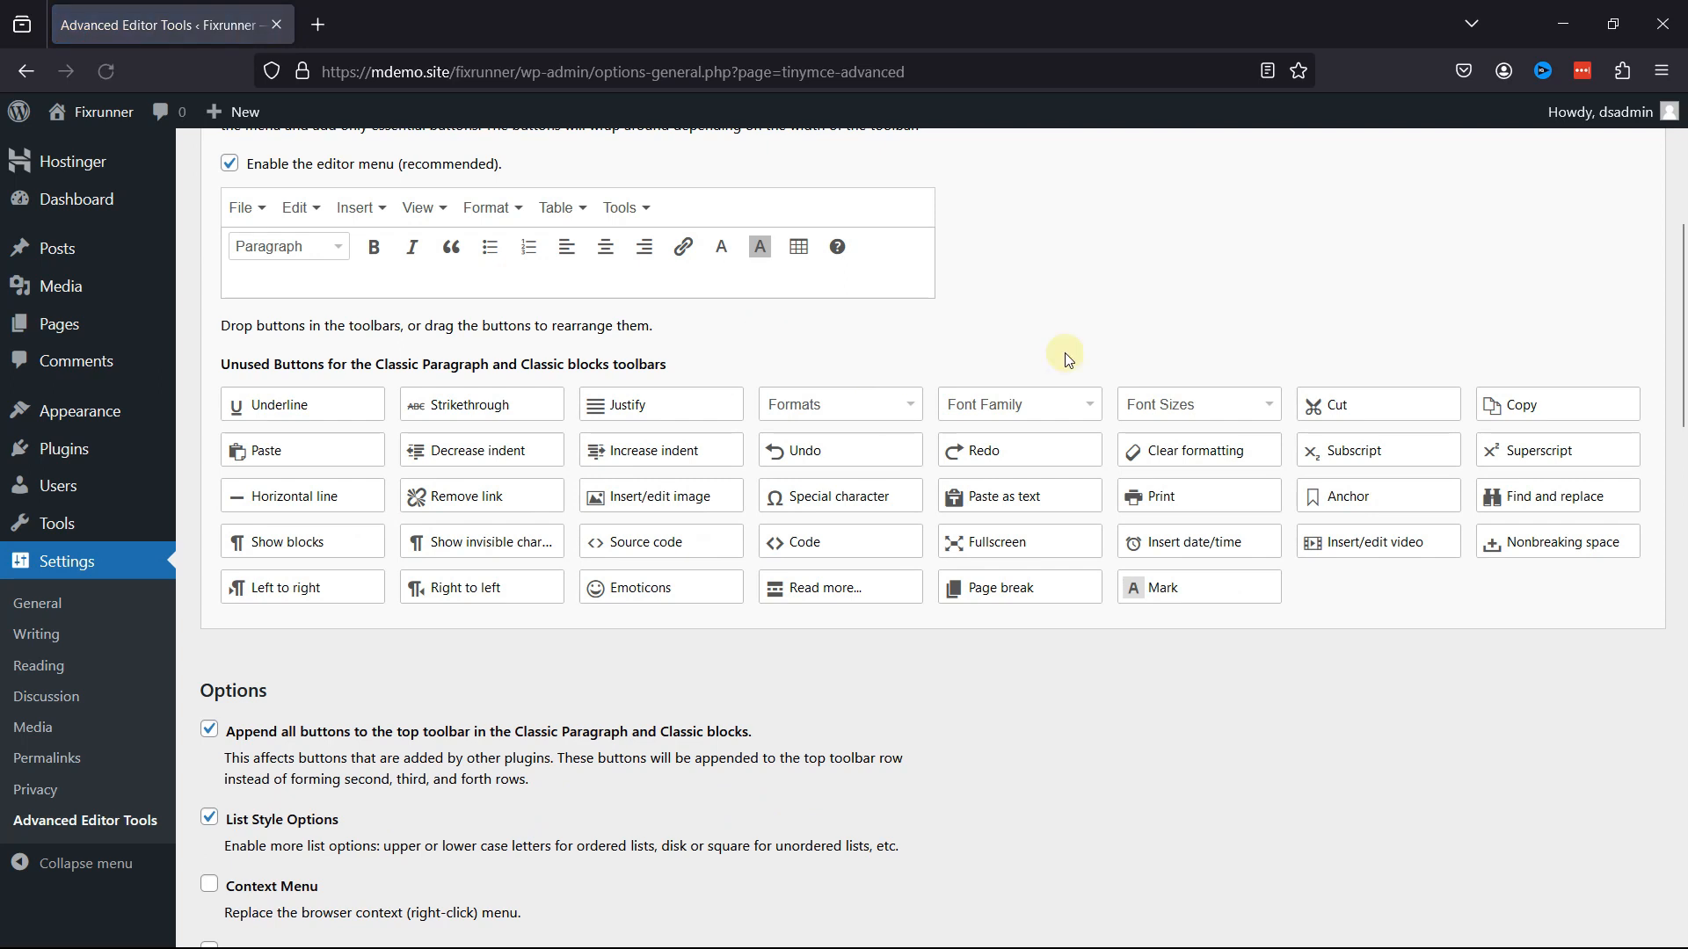
scroll(665, 422, up, 5)
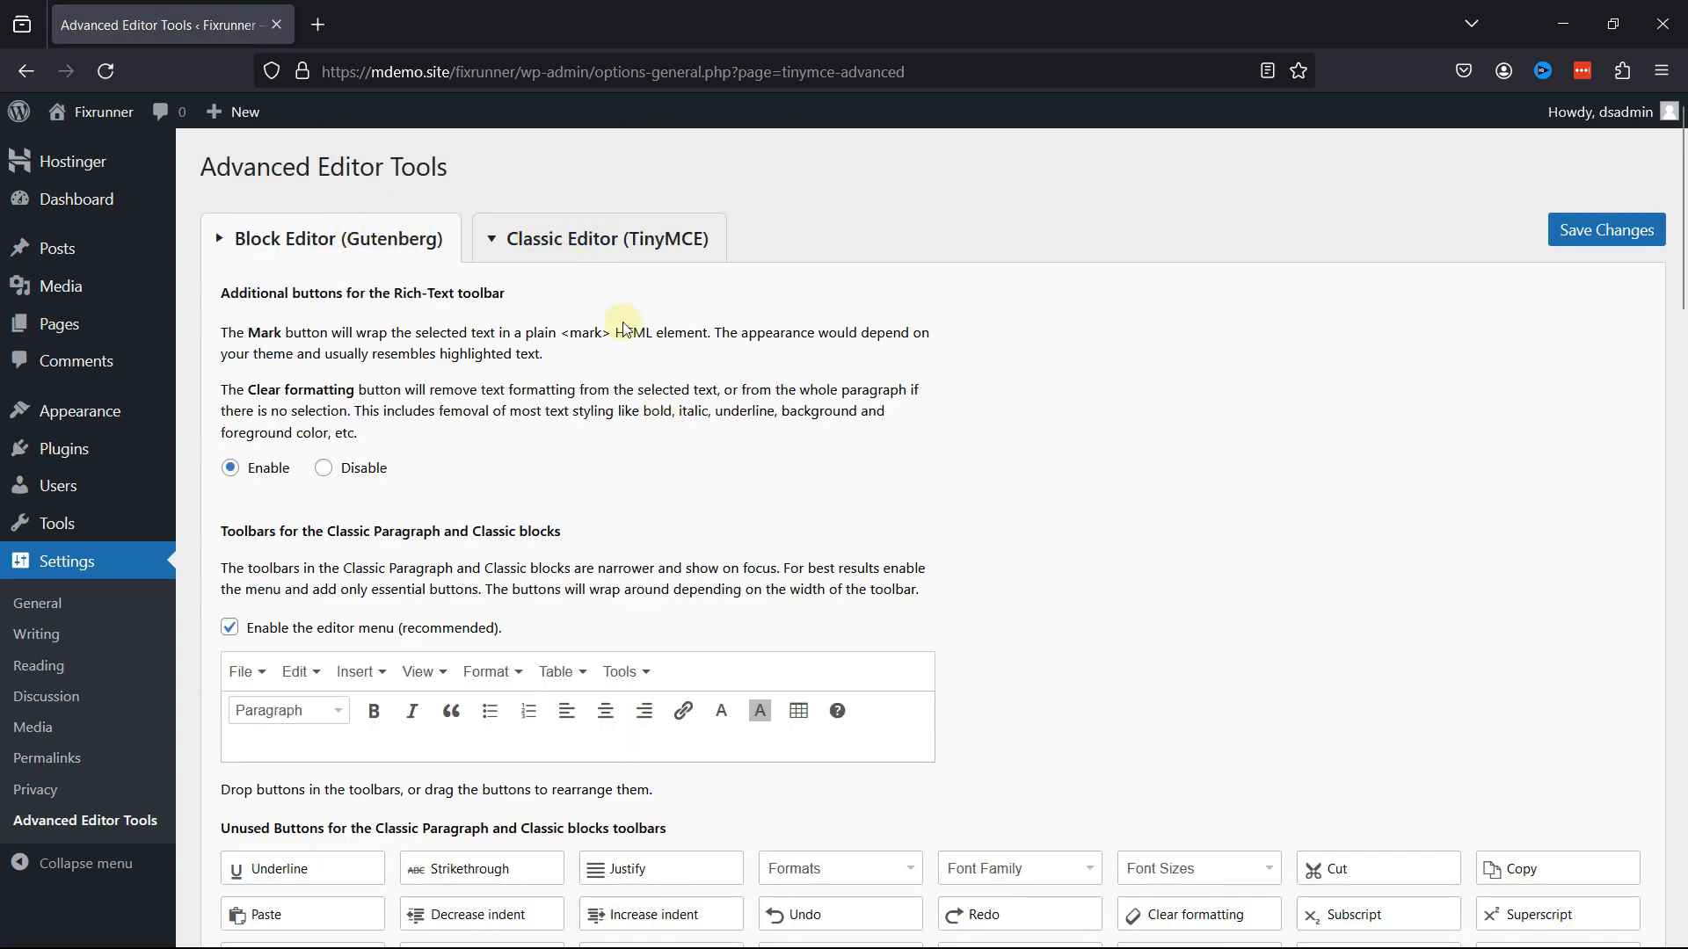
click(604, 241)
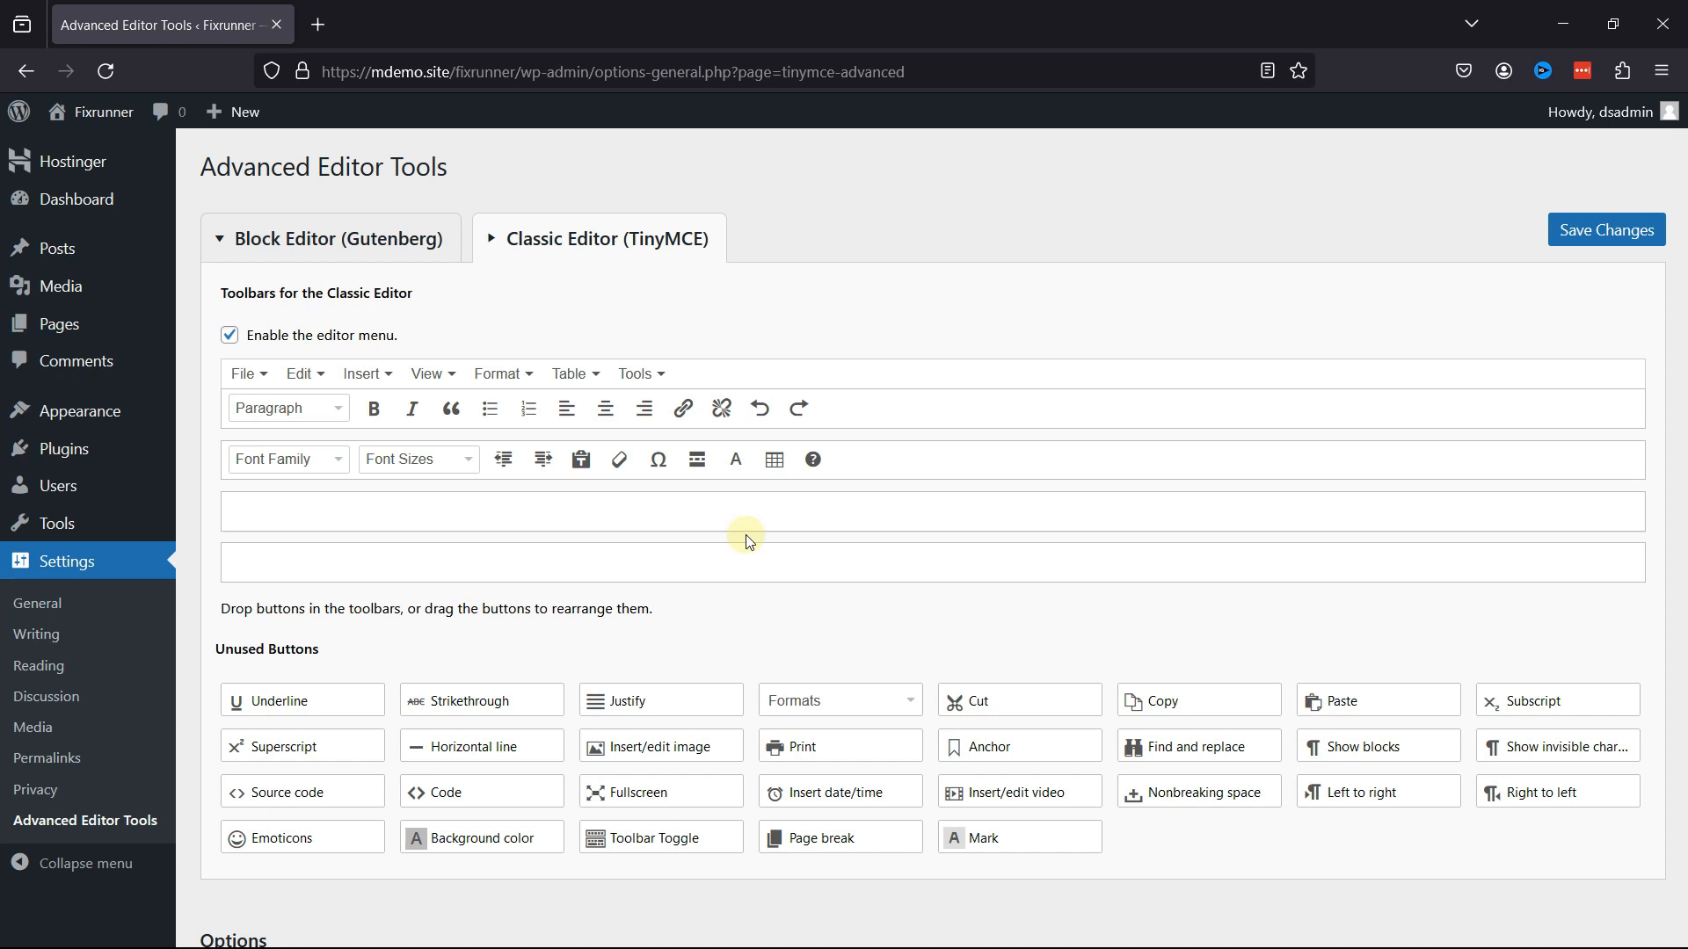
Add the Font Family and Font Sizes buttons to the Block Editor's Classic Paragraph and Classic blocks toolbar and save the settings
click(332, 244)
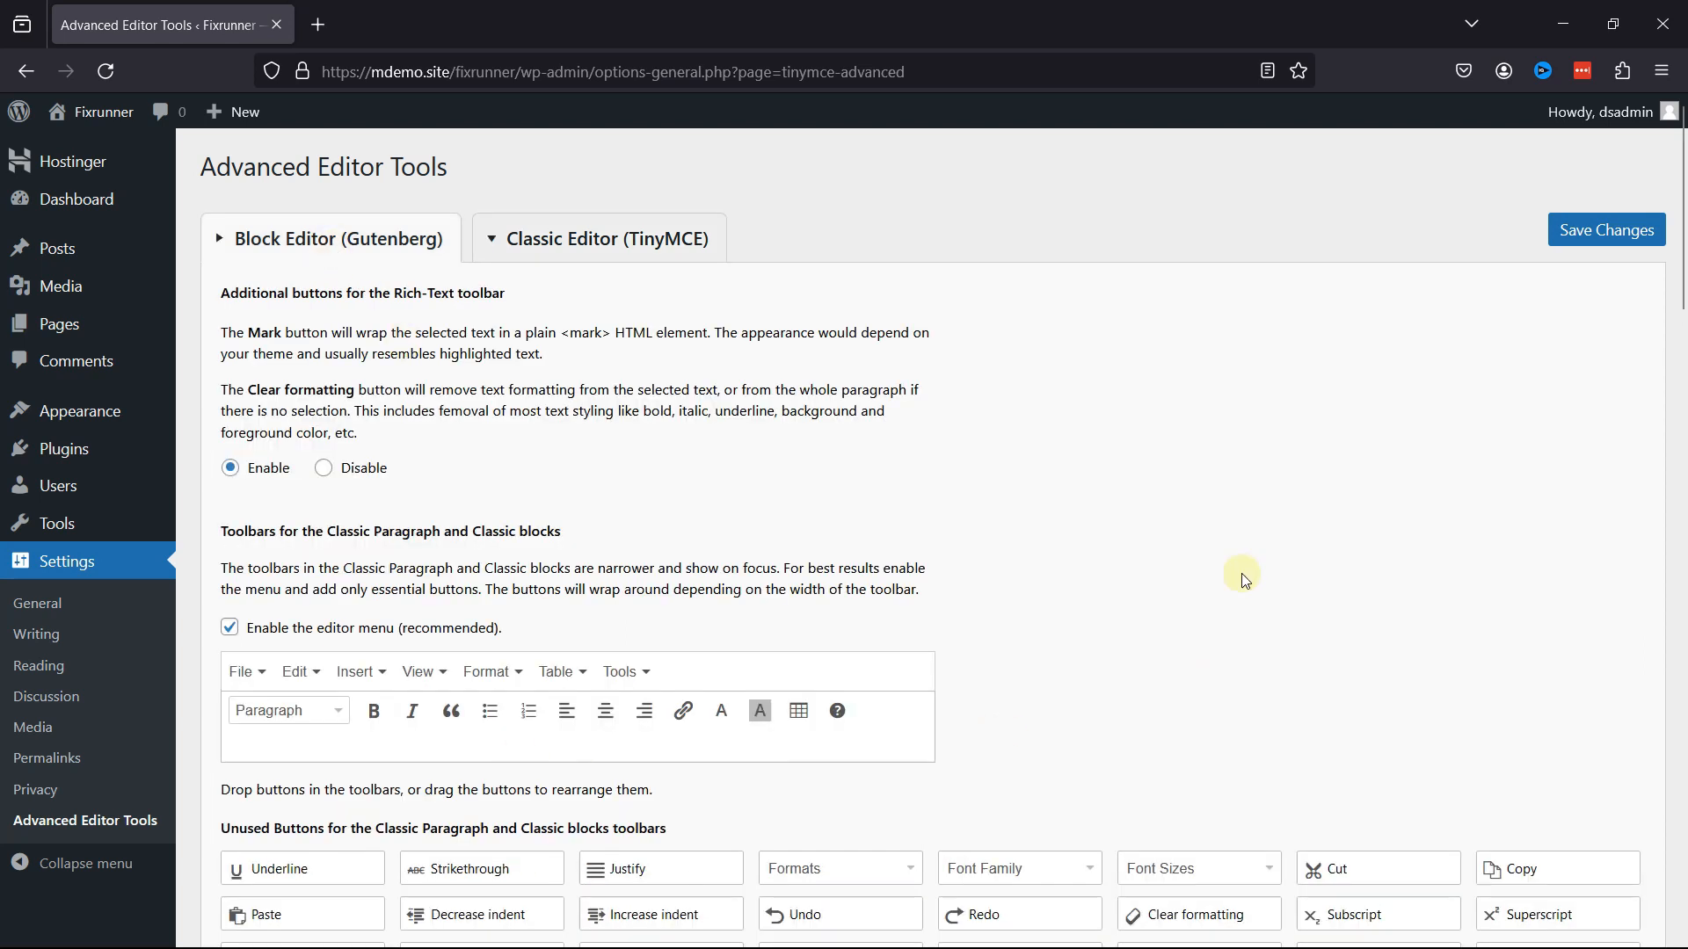
scroll(1241, 573, down, 3)
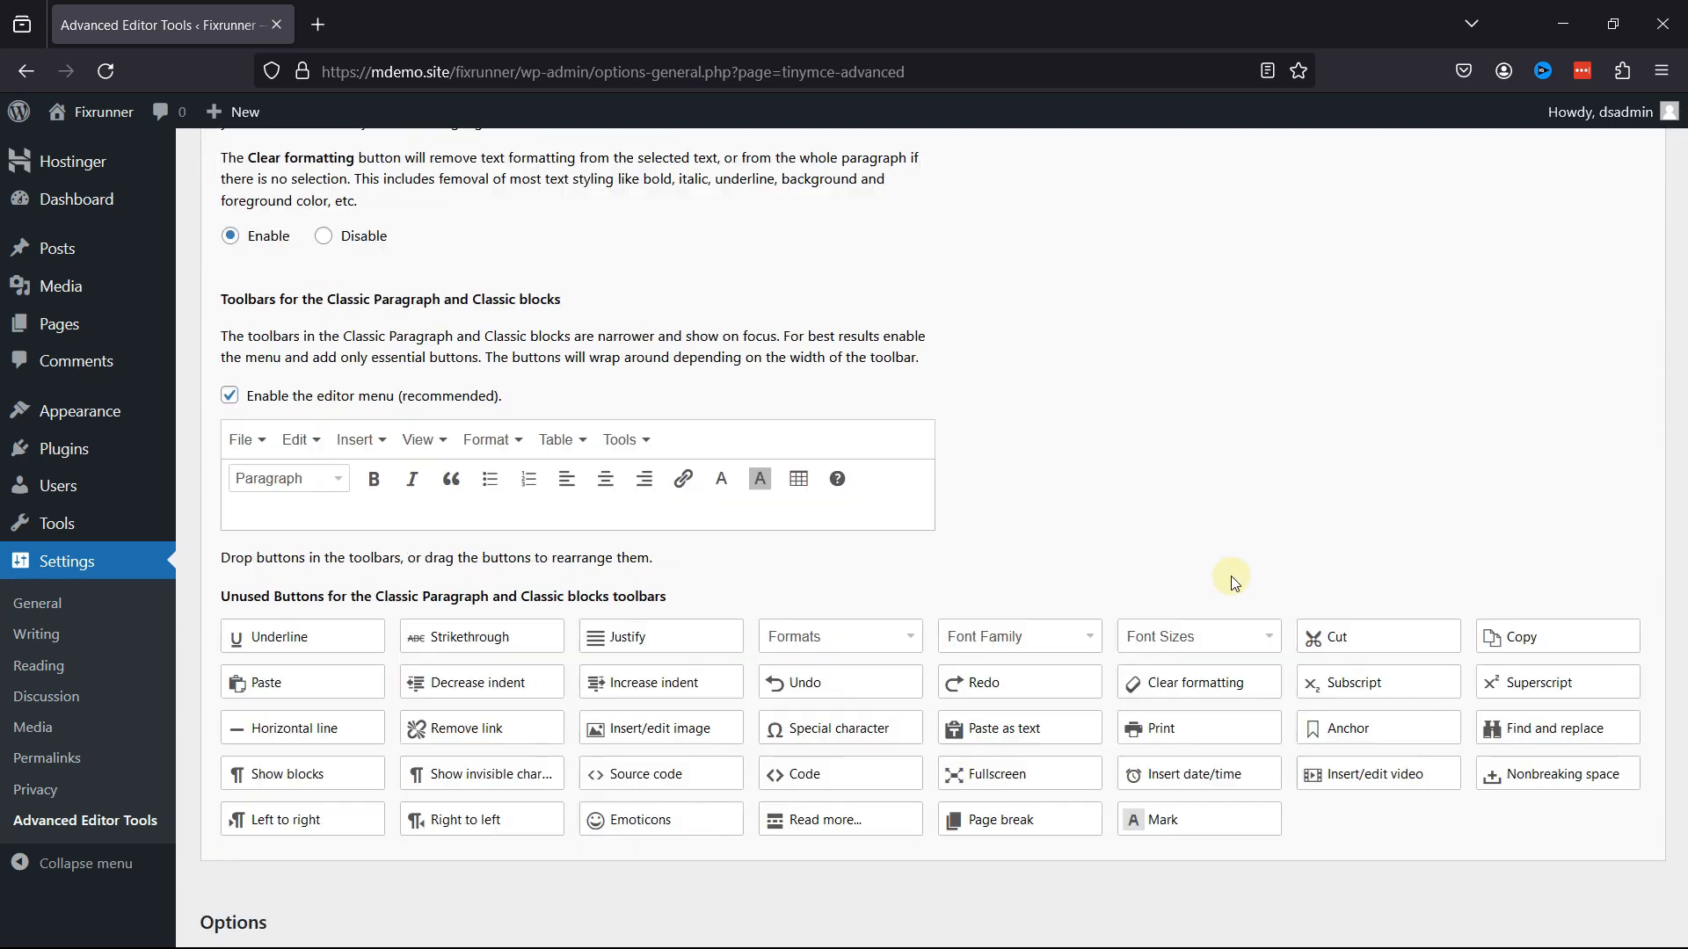
drag(1241, 647, 888, 481)
drag(1027, 643, 626, 540)
drag(645, 482, 892, 483)
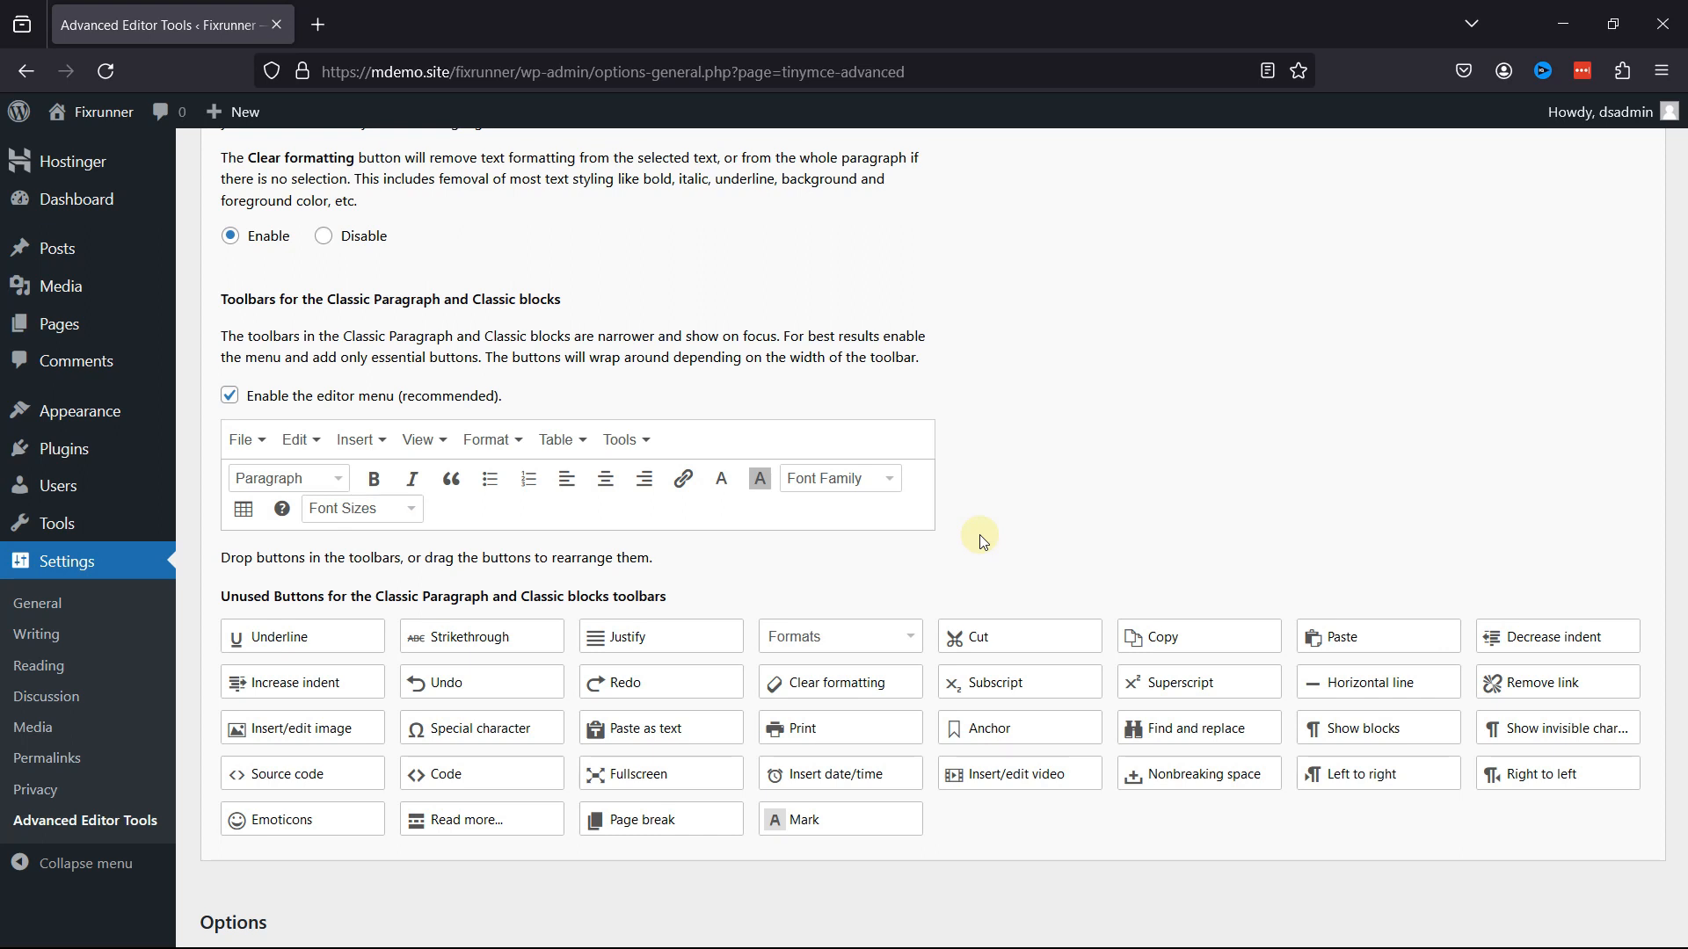
scroll(982, 541, down, 15)
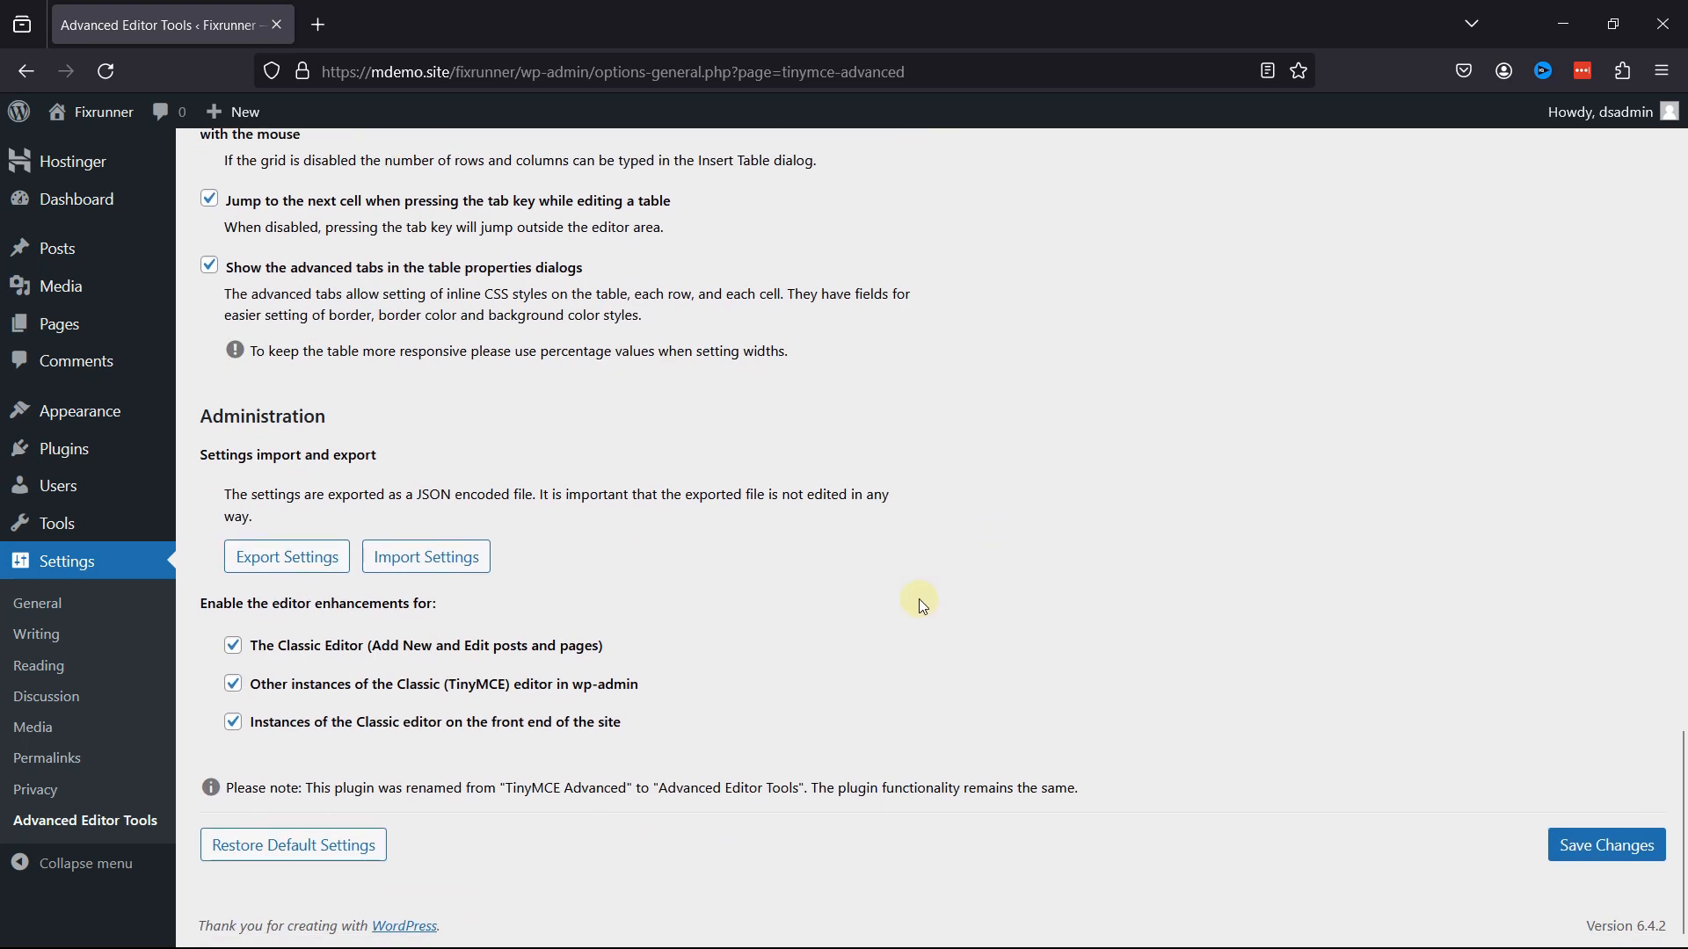
click(1615, 857)
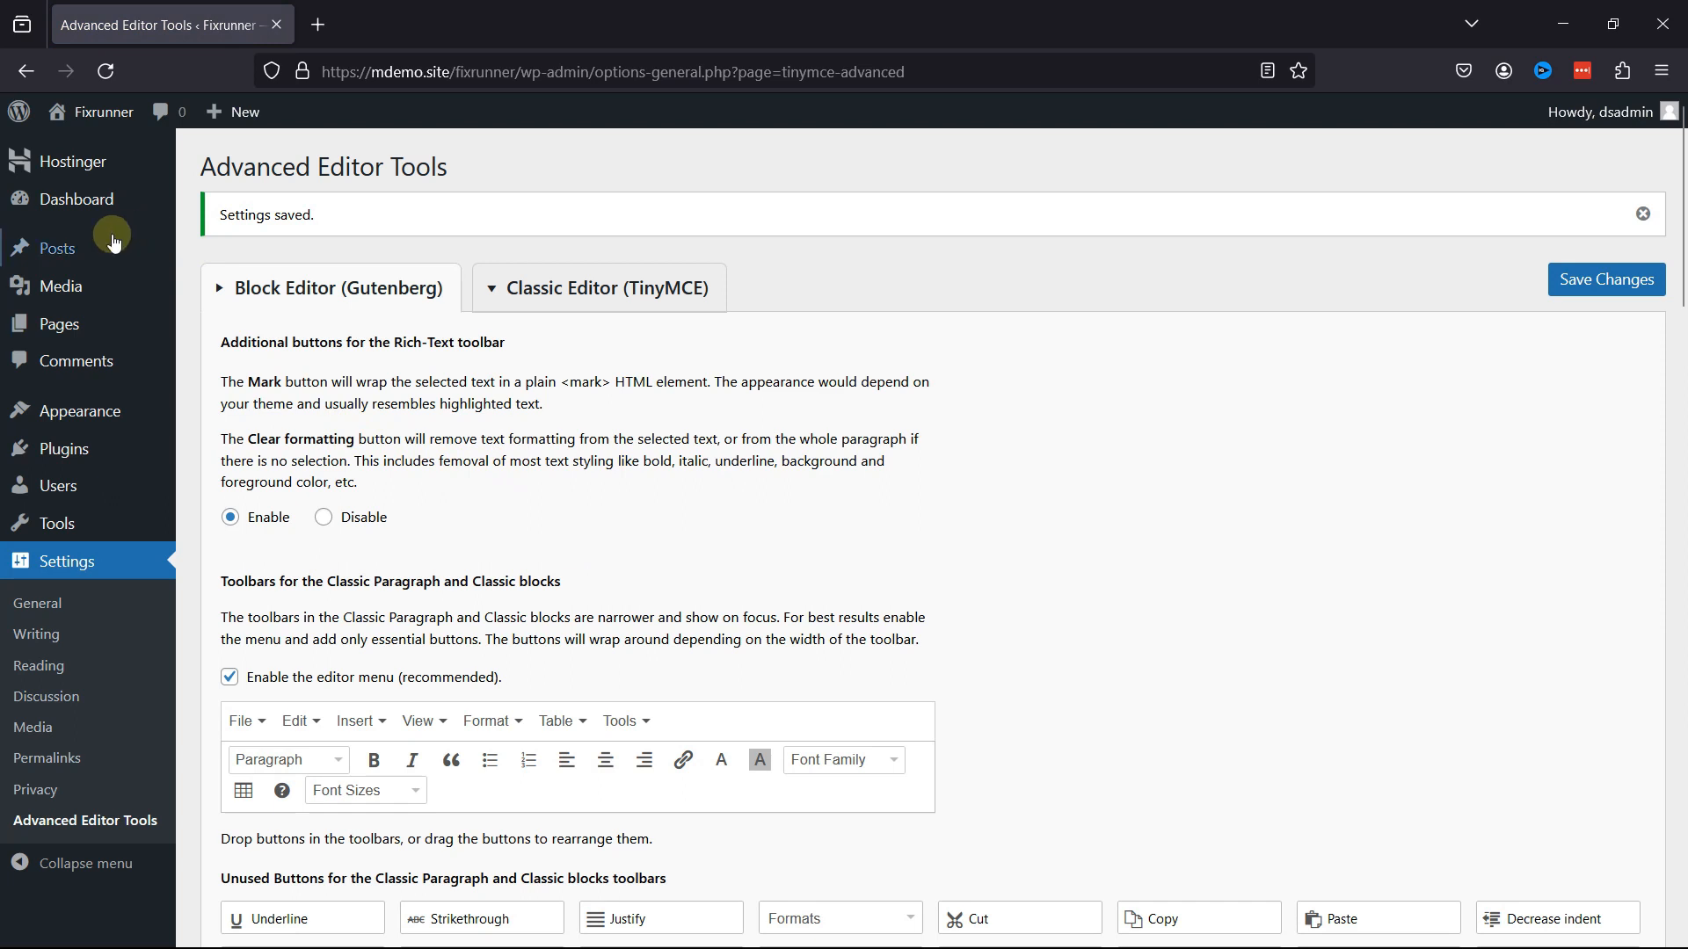
Open the "This is a Heading" post from the posts list and replace its body text with "This is a Sentence"
mouse_move(114, 246)
click(231, 263)
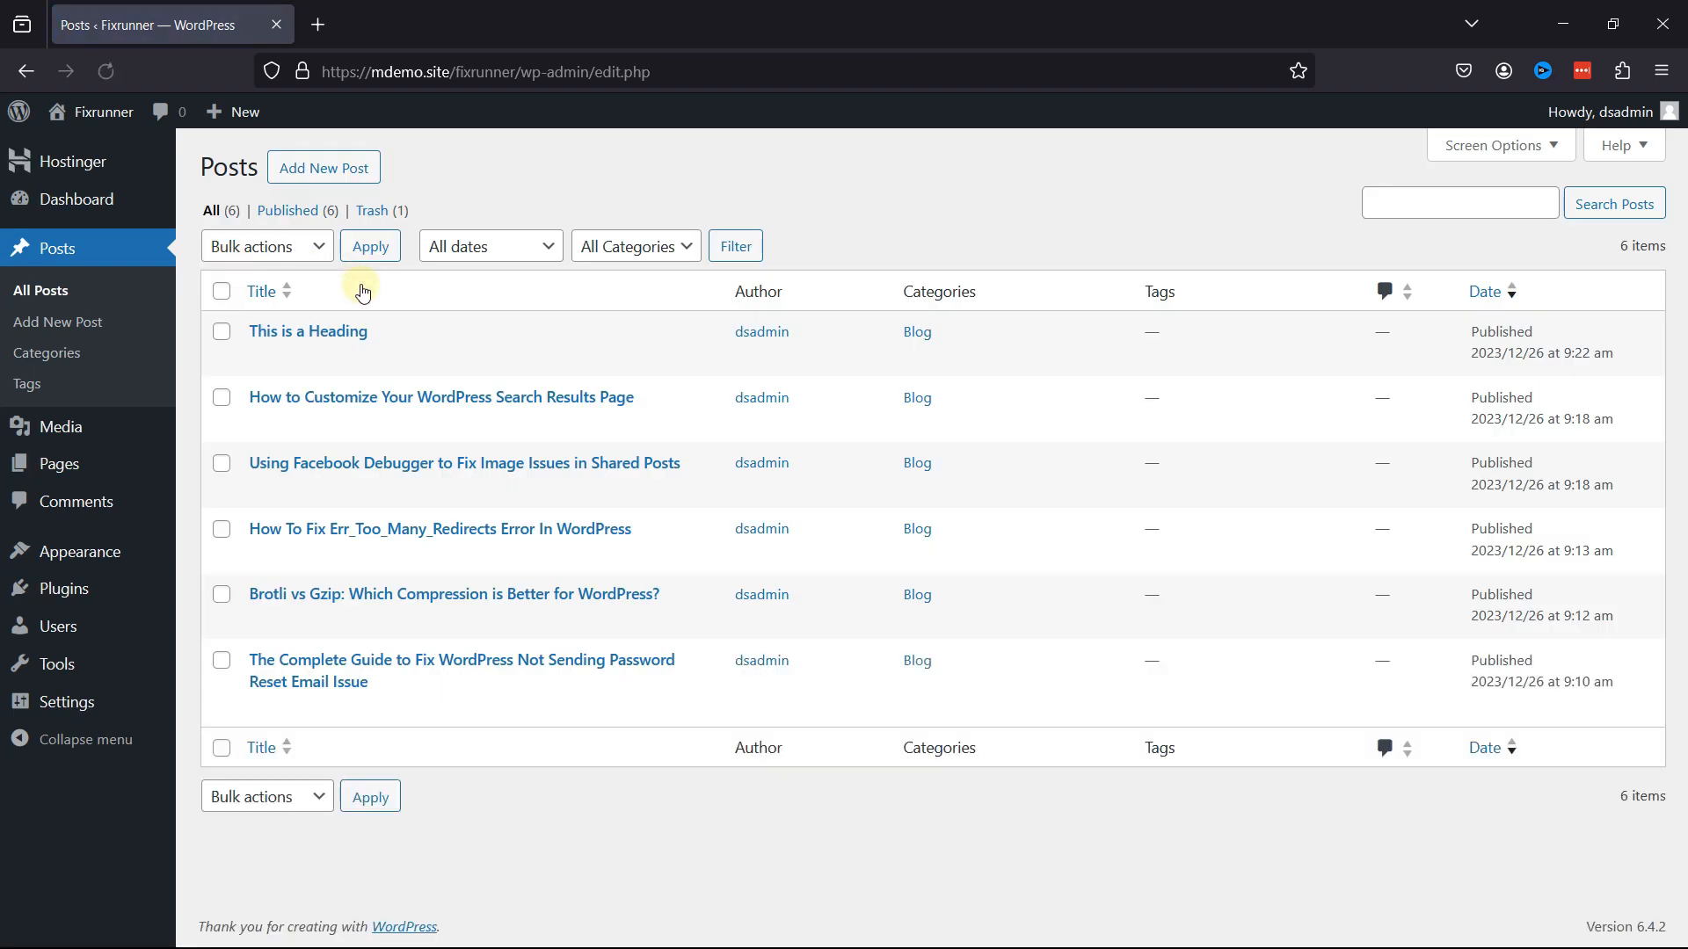
click(278, 335)
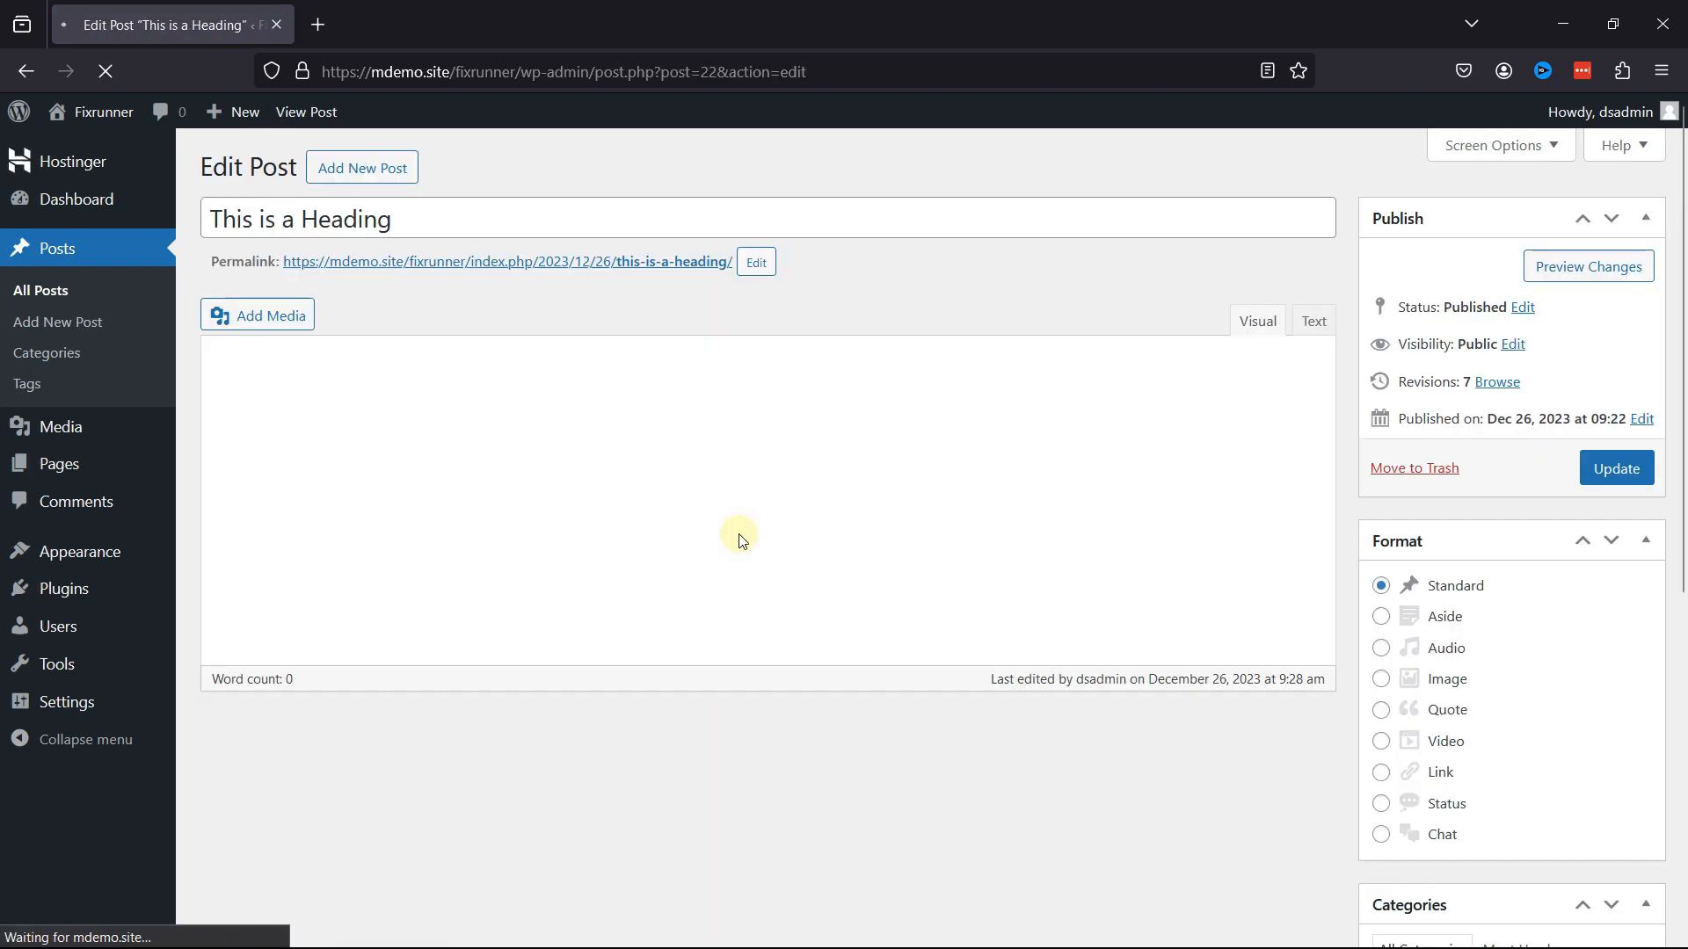
drag(383, 500, 124, 516)
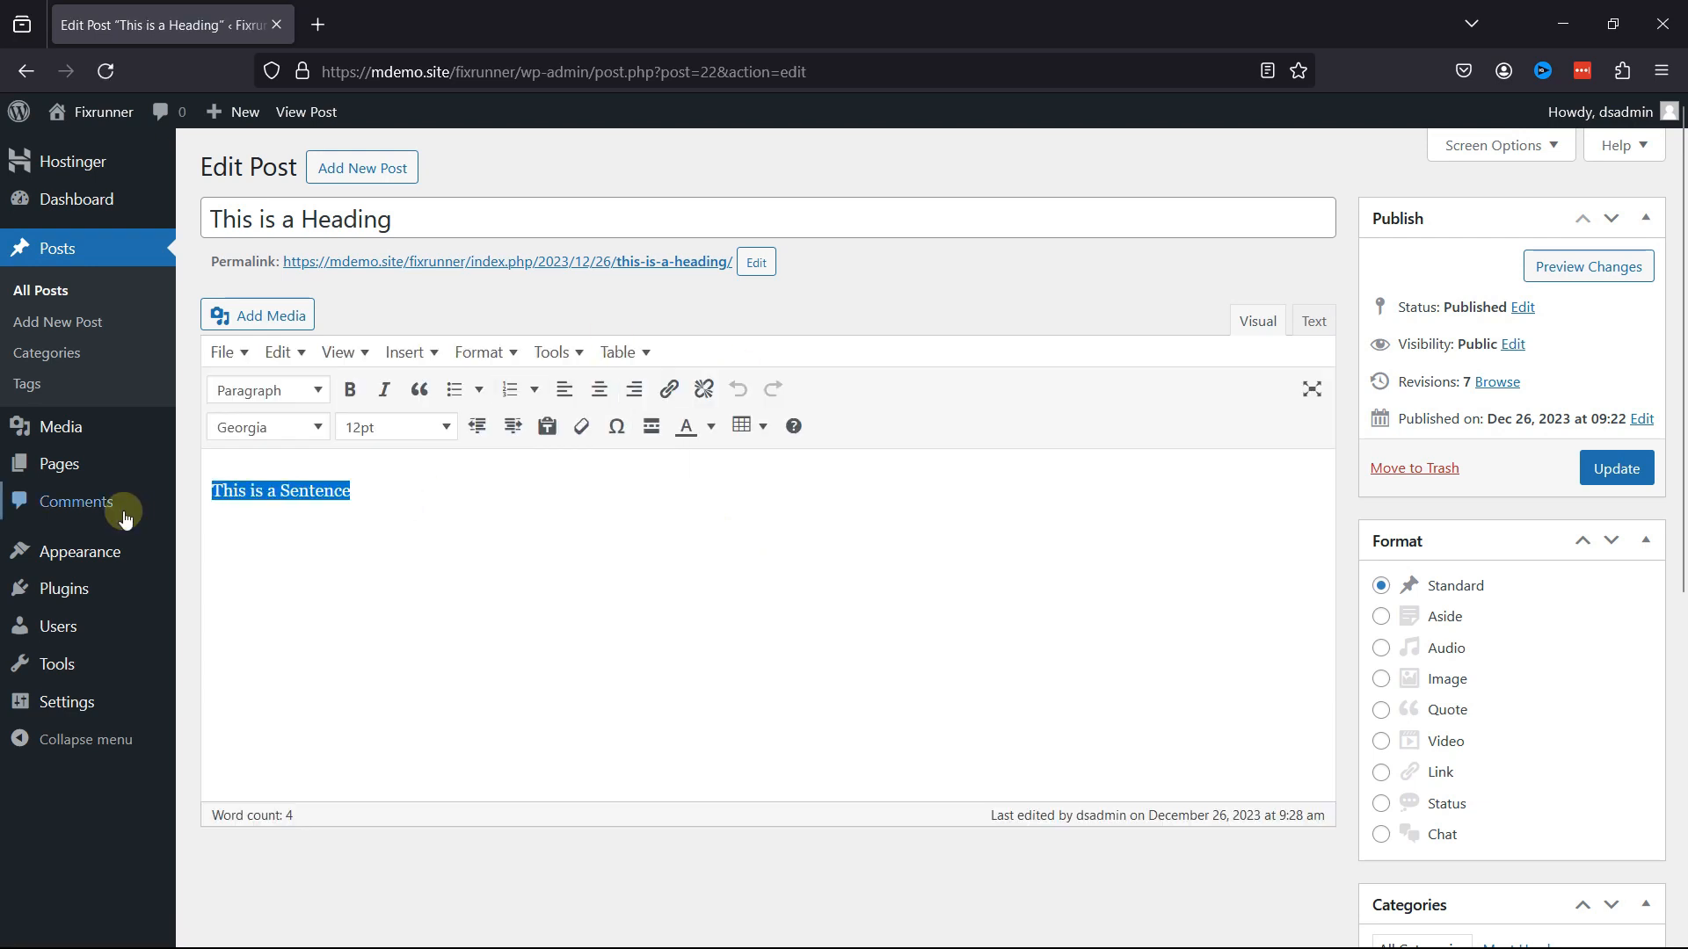
key(BackSpace)
text(This )
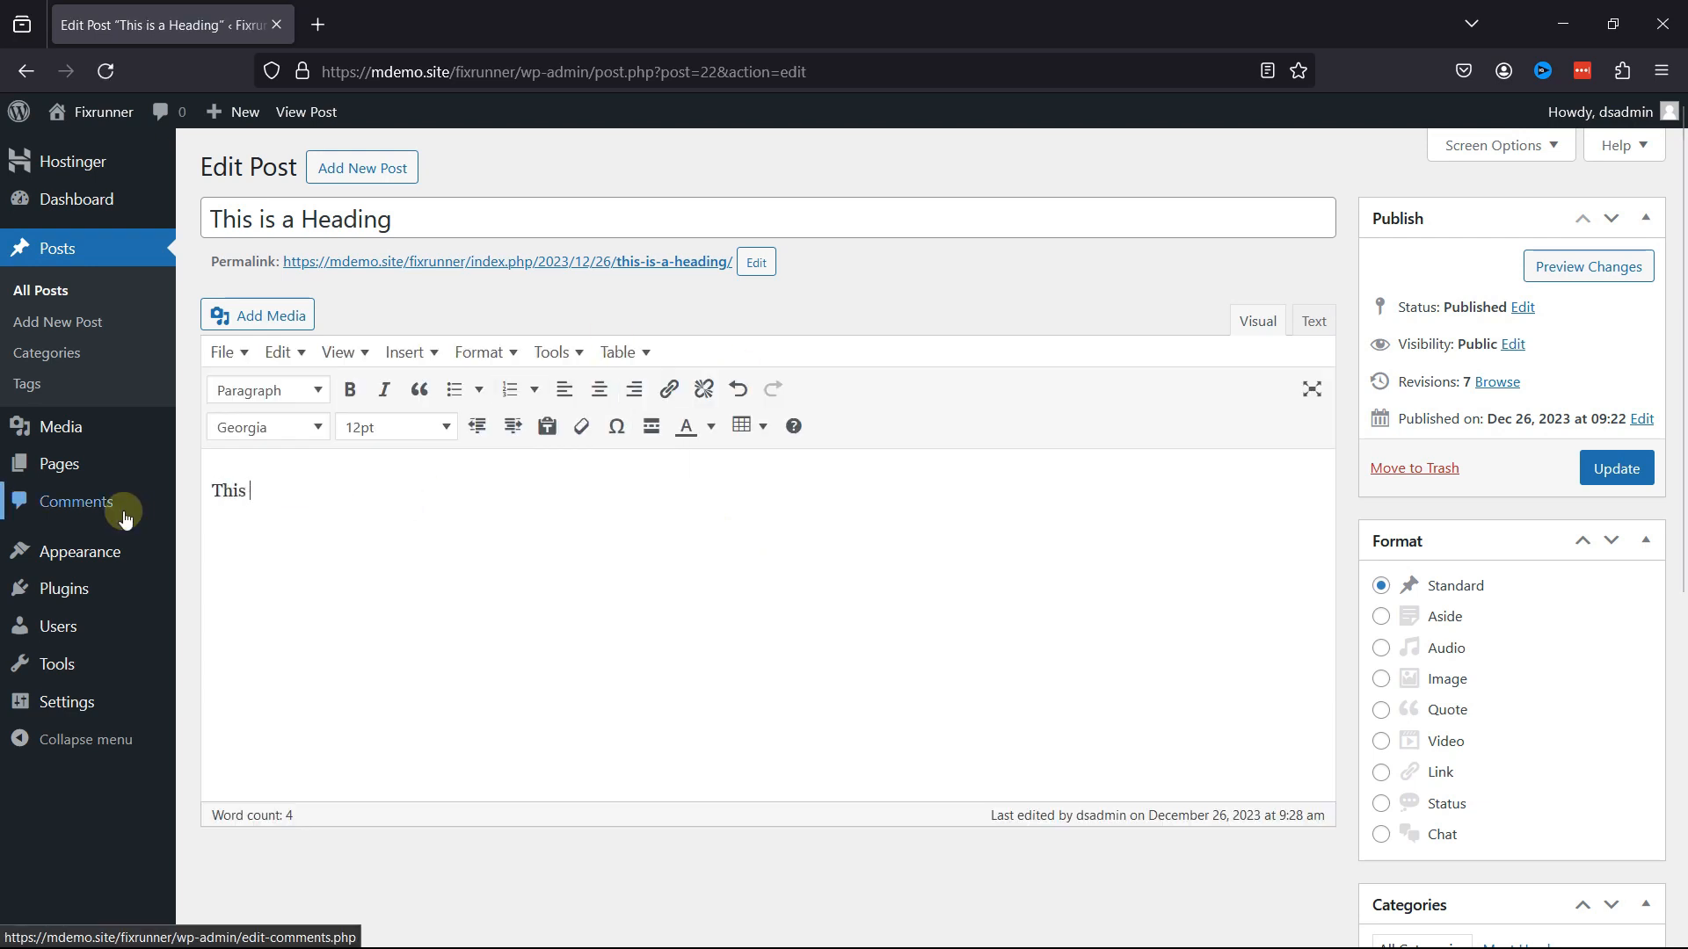
text(is a Sentence)
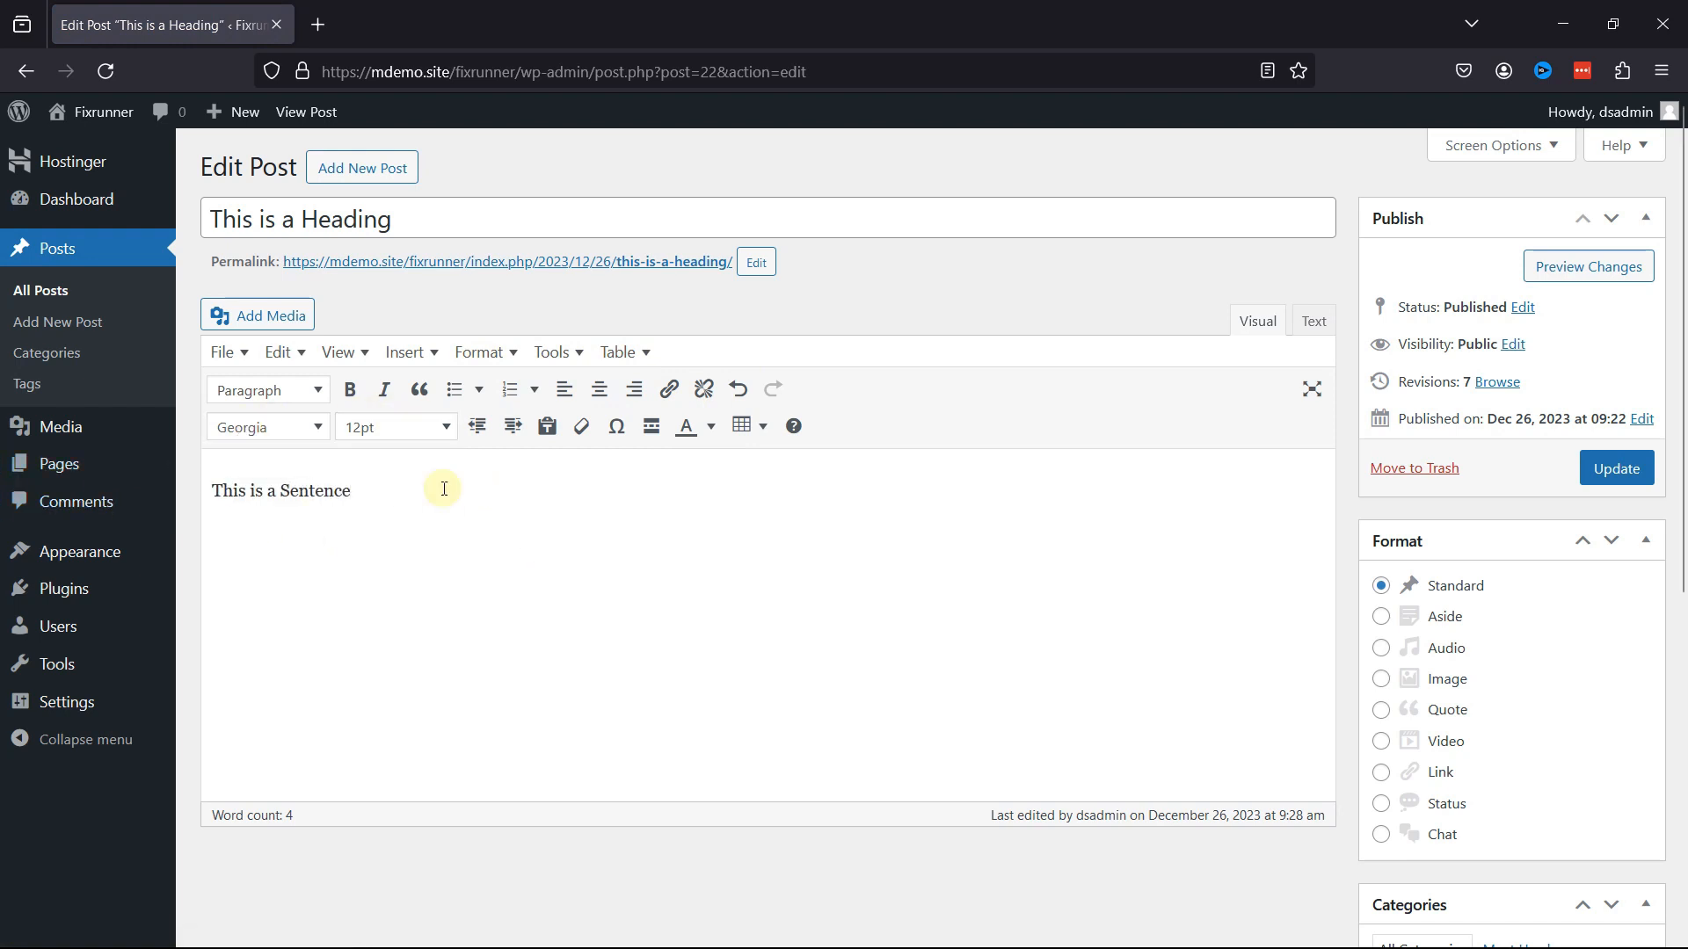
Try 24pt on the "This is a Sentence" text, settle on a 36pt font size, and update the post
click(408, 435)
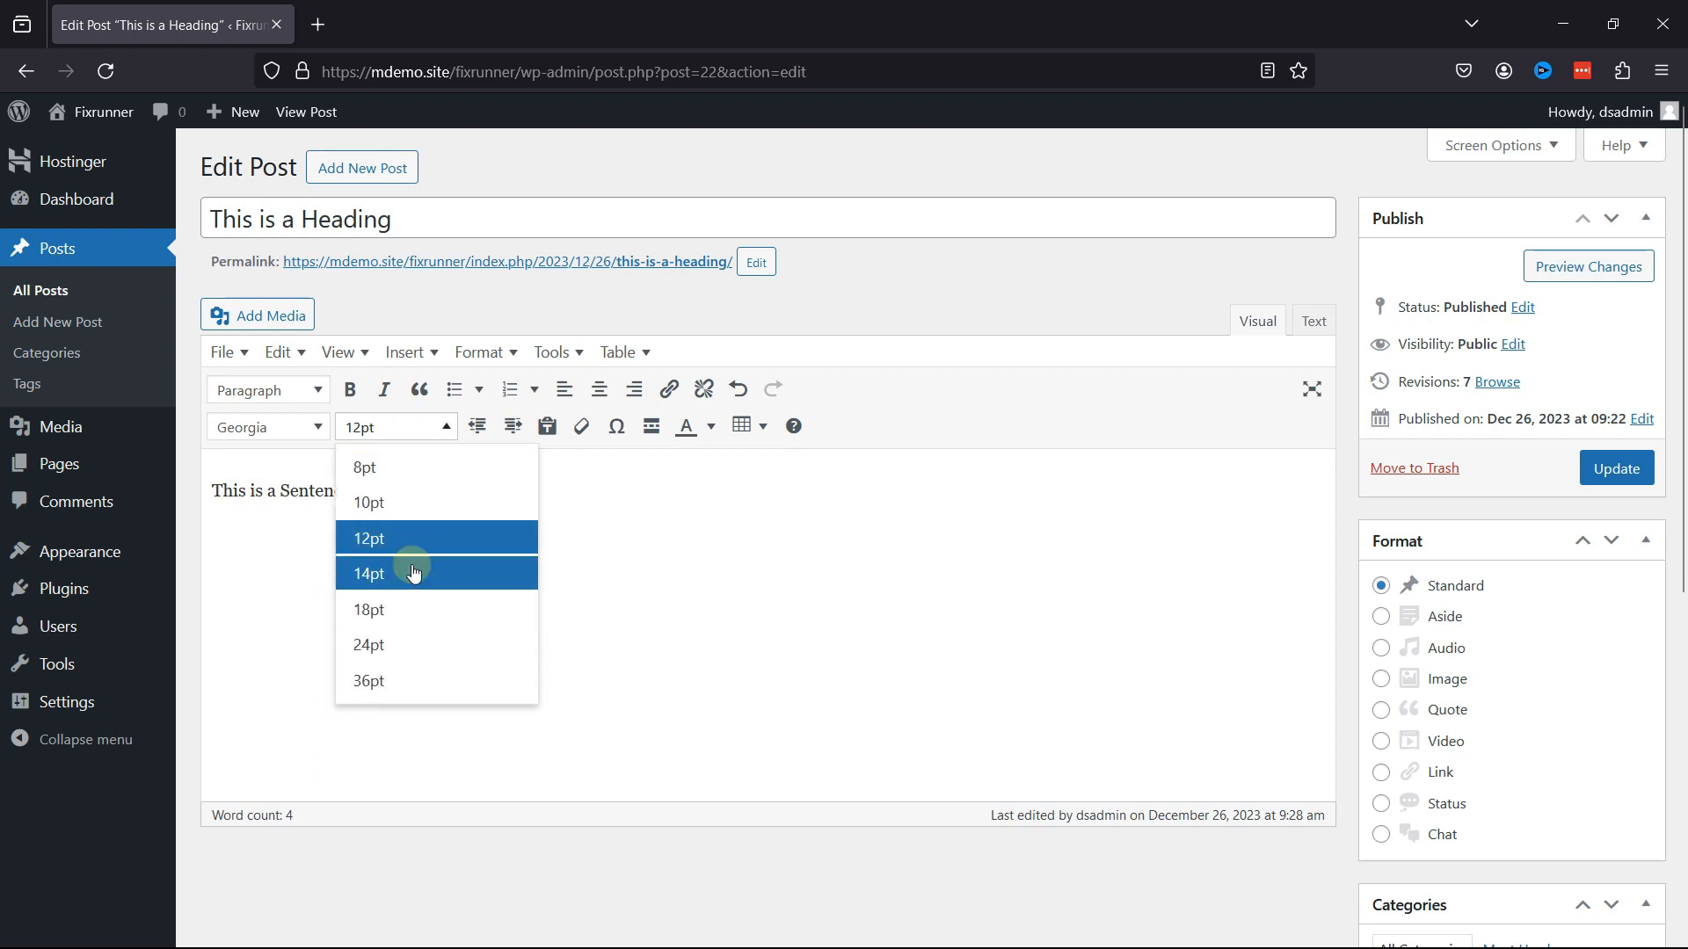
click(440, 647)
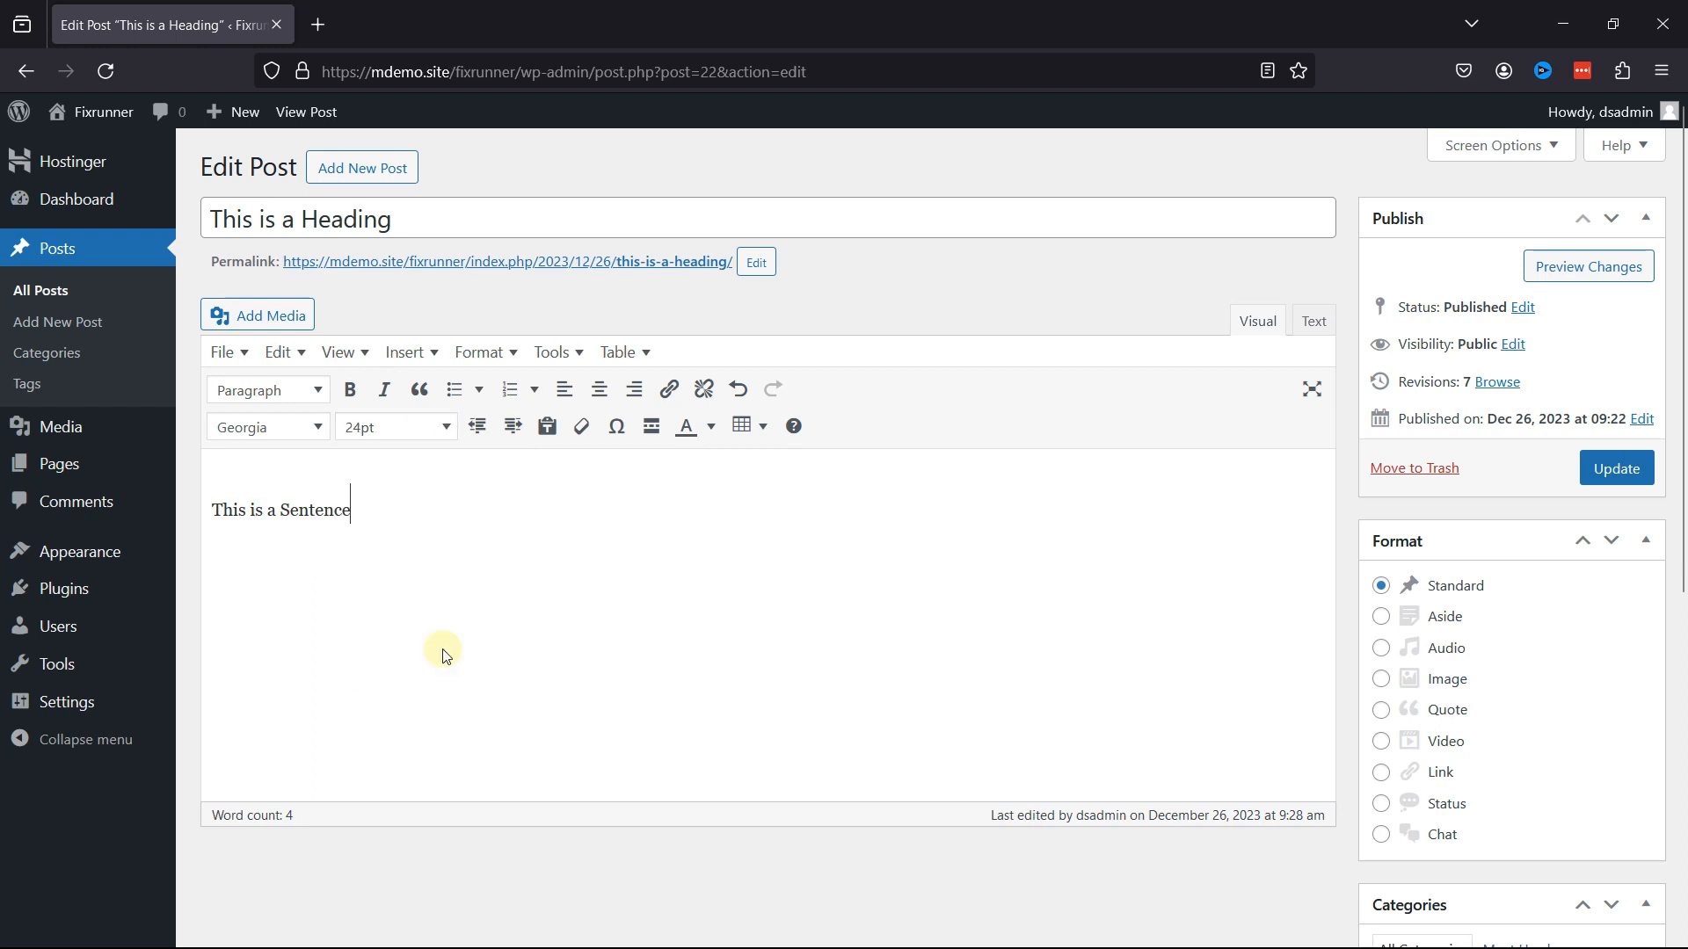
click(428, 433)
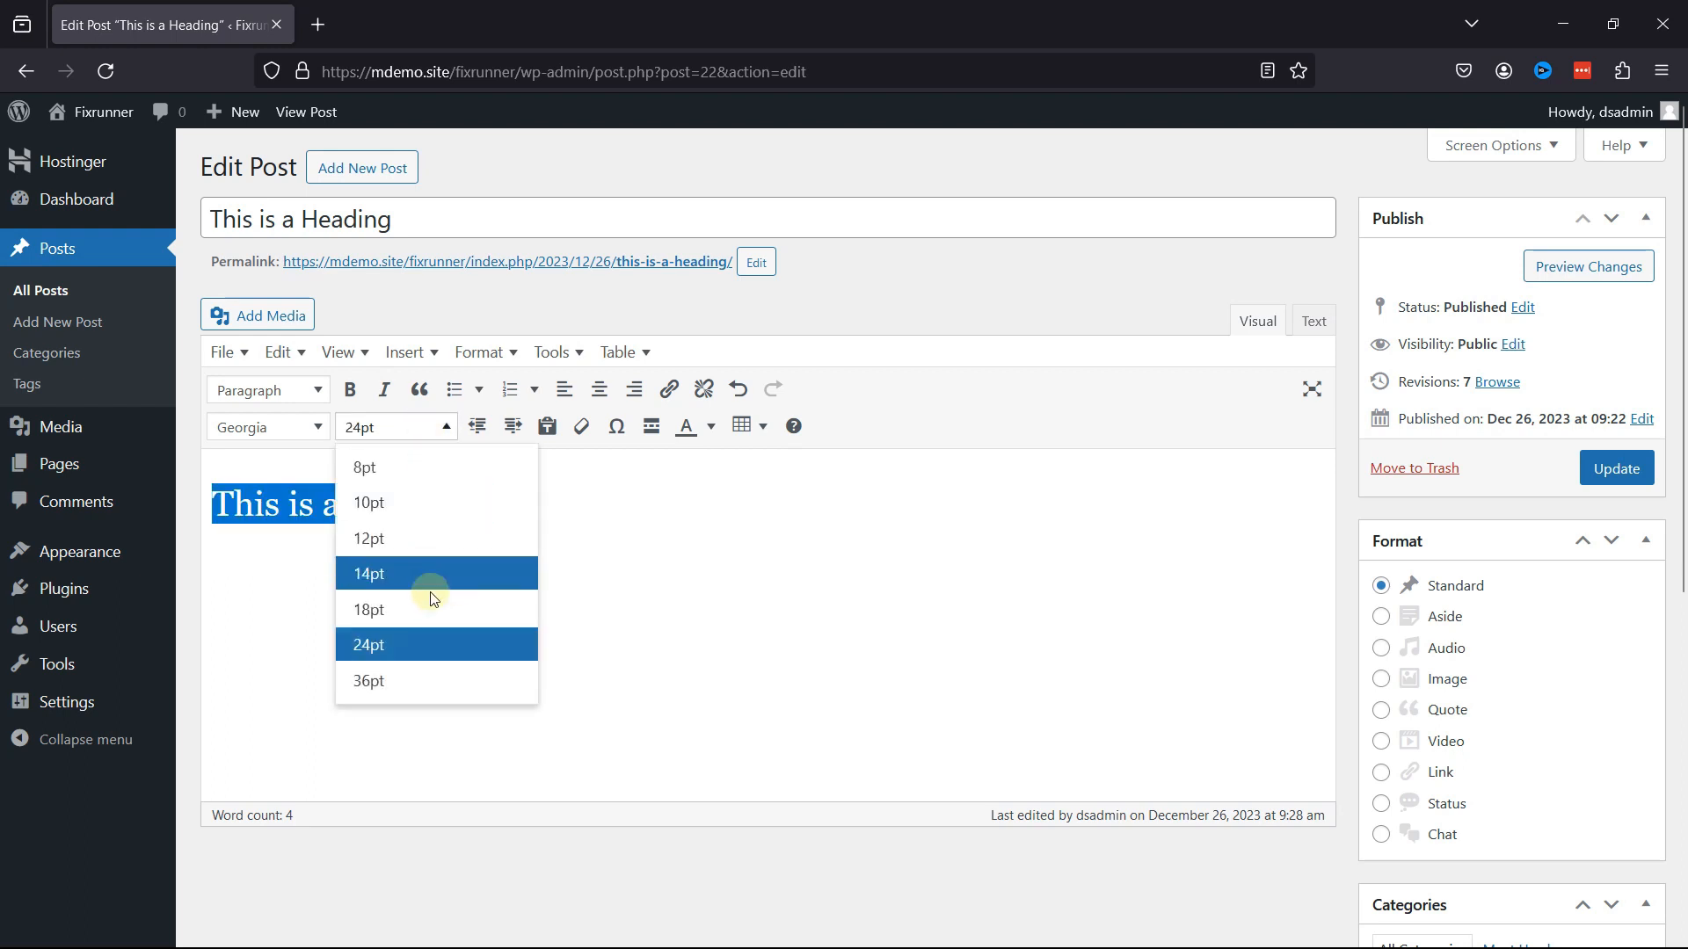
click(435, 677)
click(1061, 512)
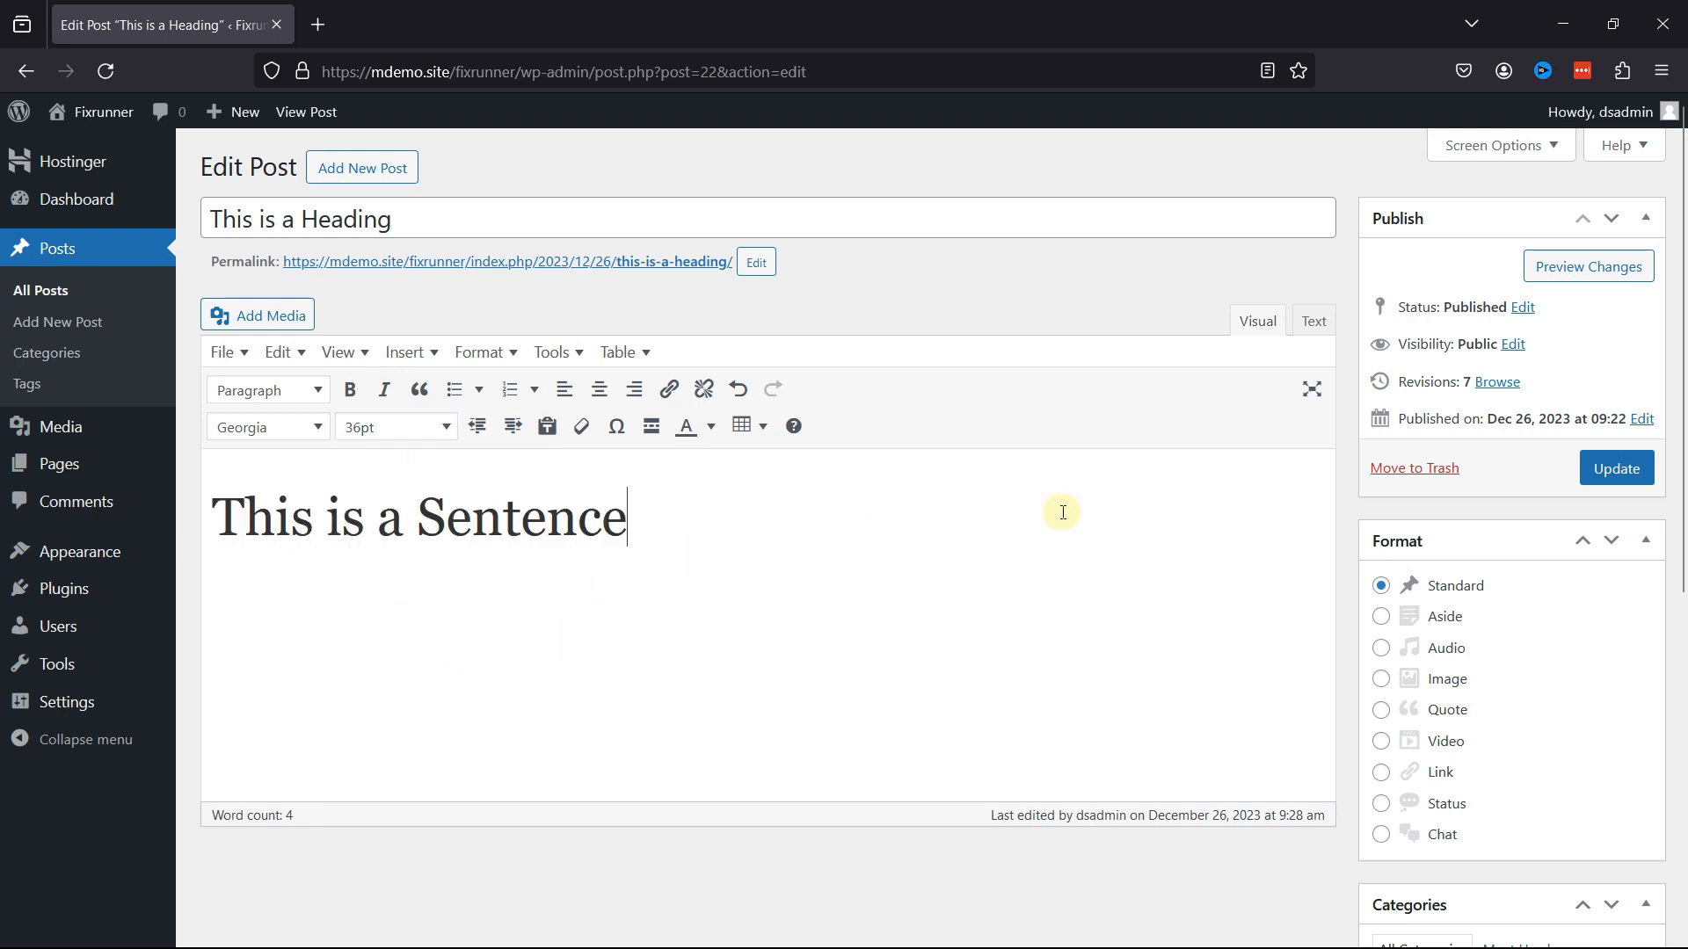
click(1622, 470)
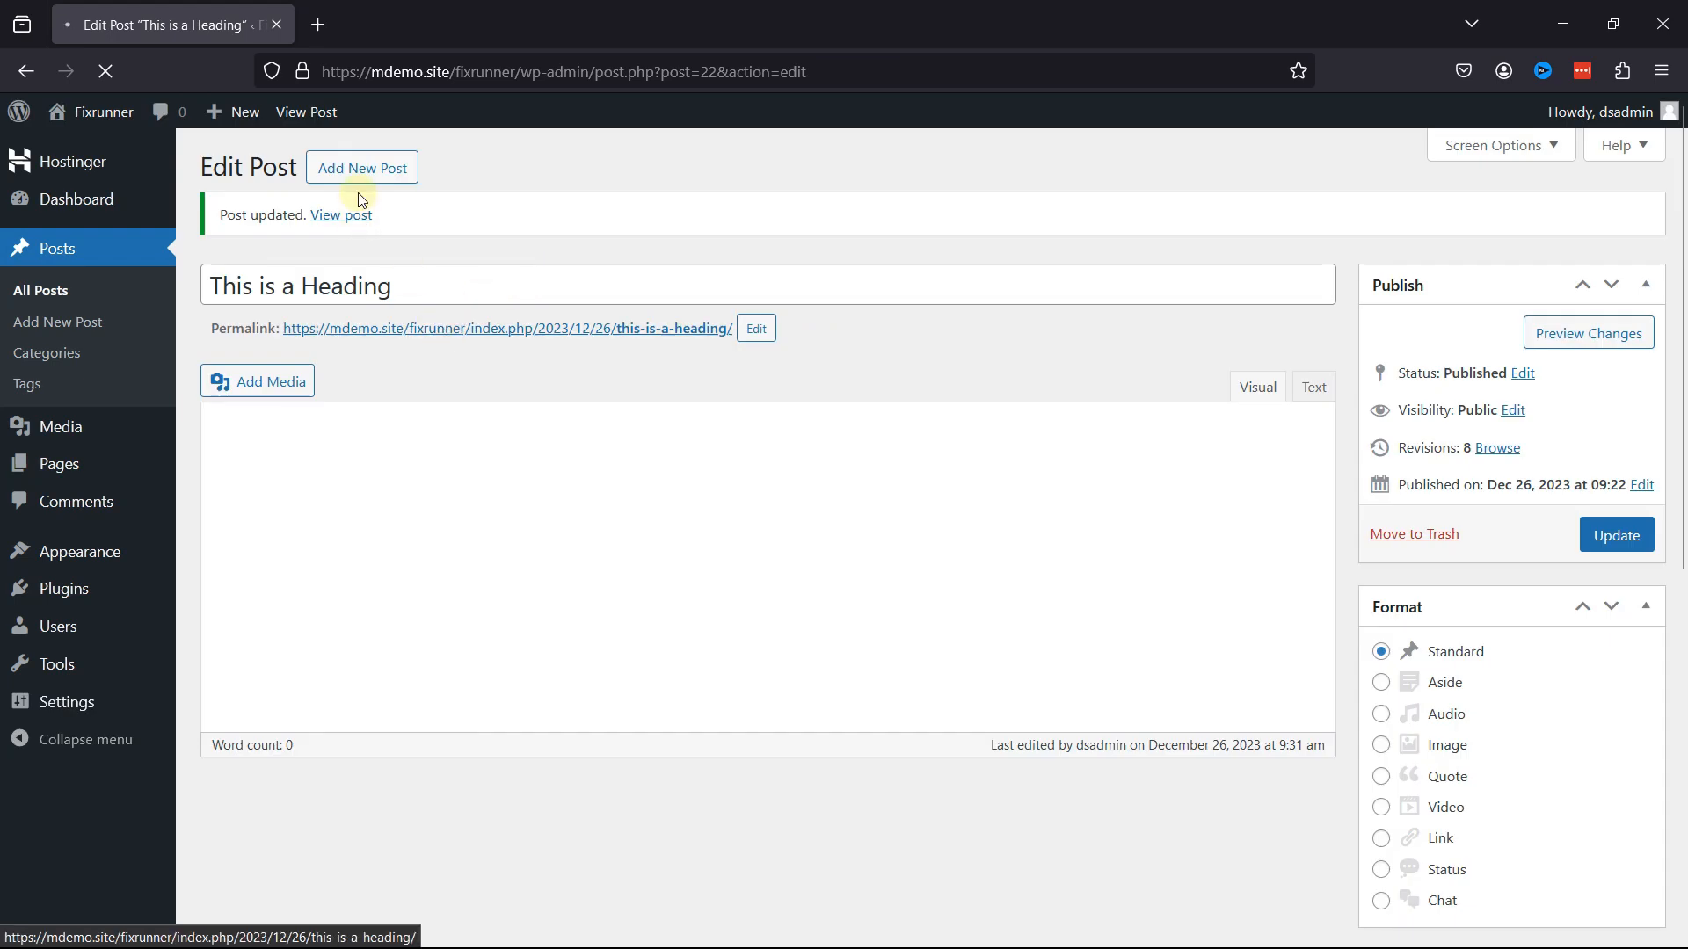
View the published post in a new browser tab to check the sentence's size, and return to the editor
middle_click(340, 217)
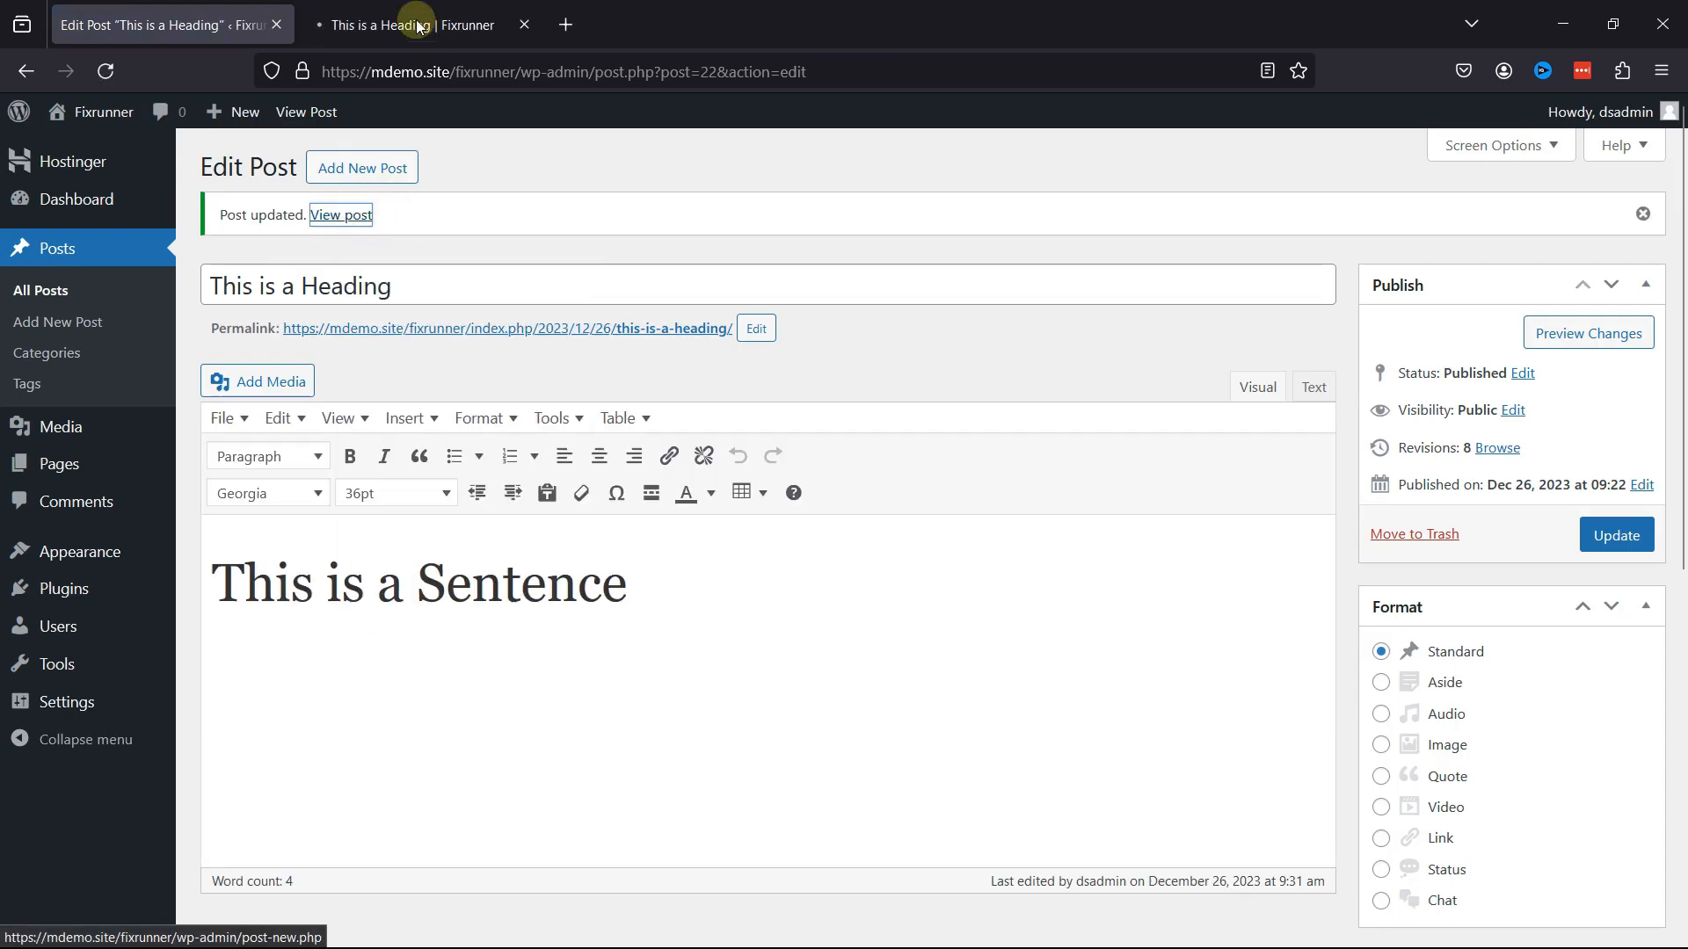
click(478, 24)
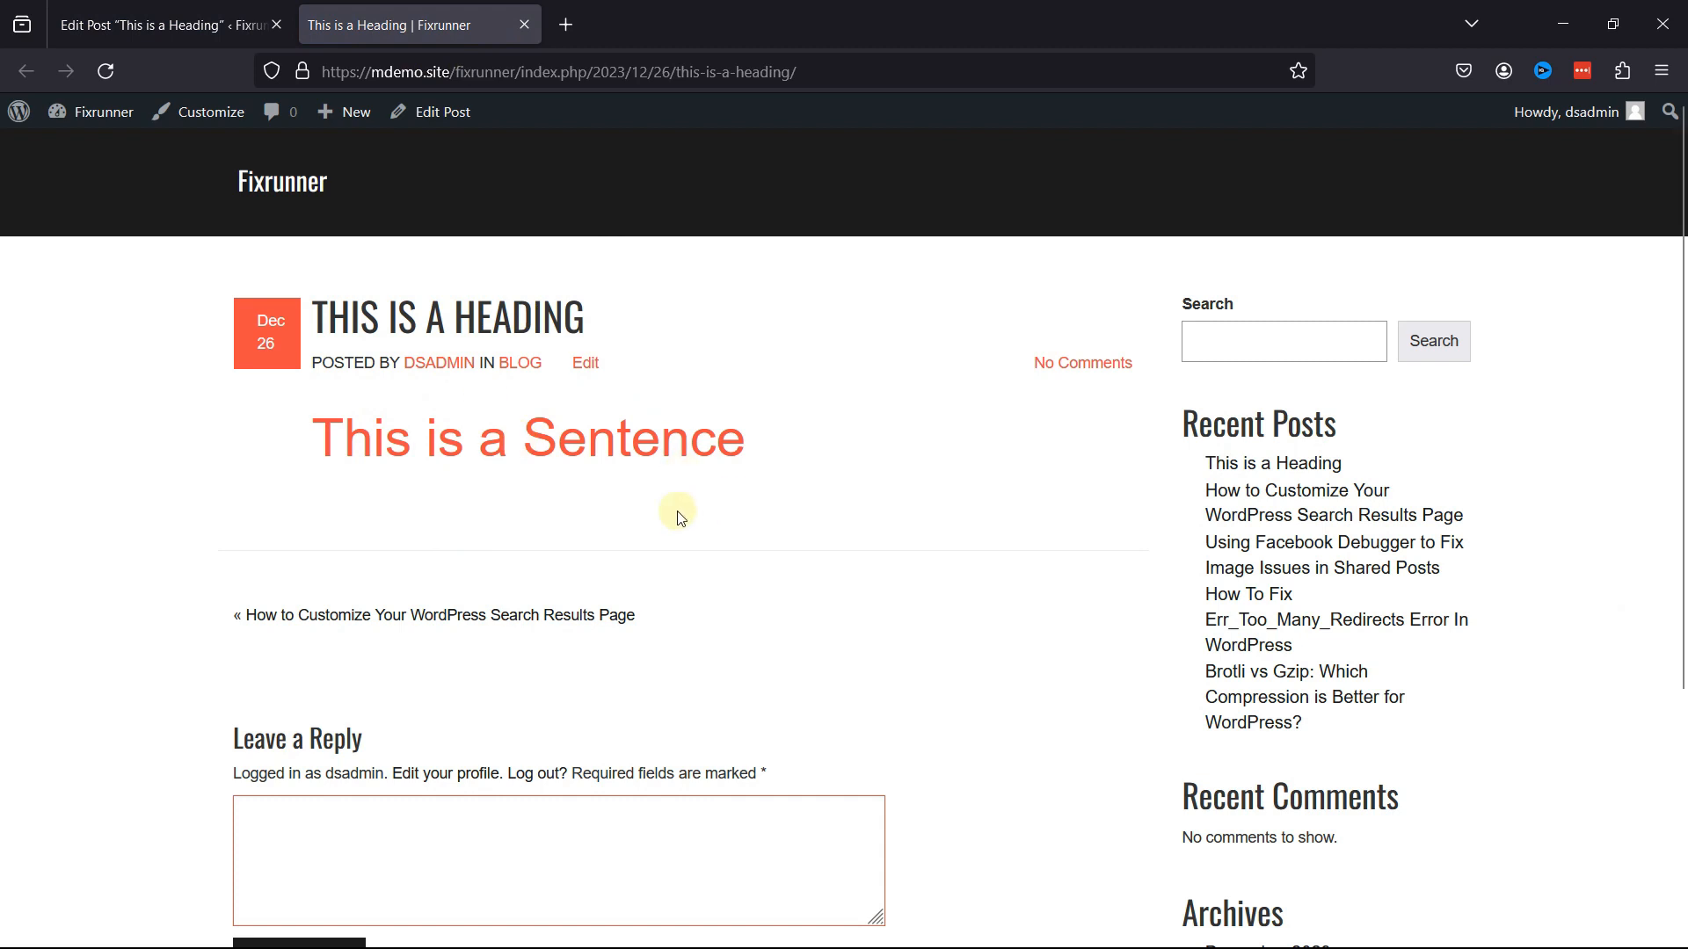
click(147, 27)
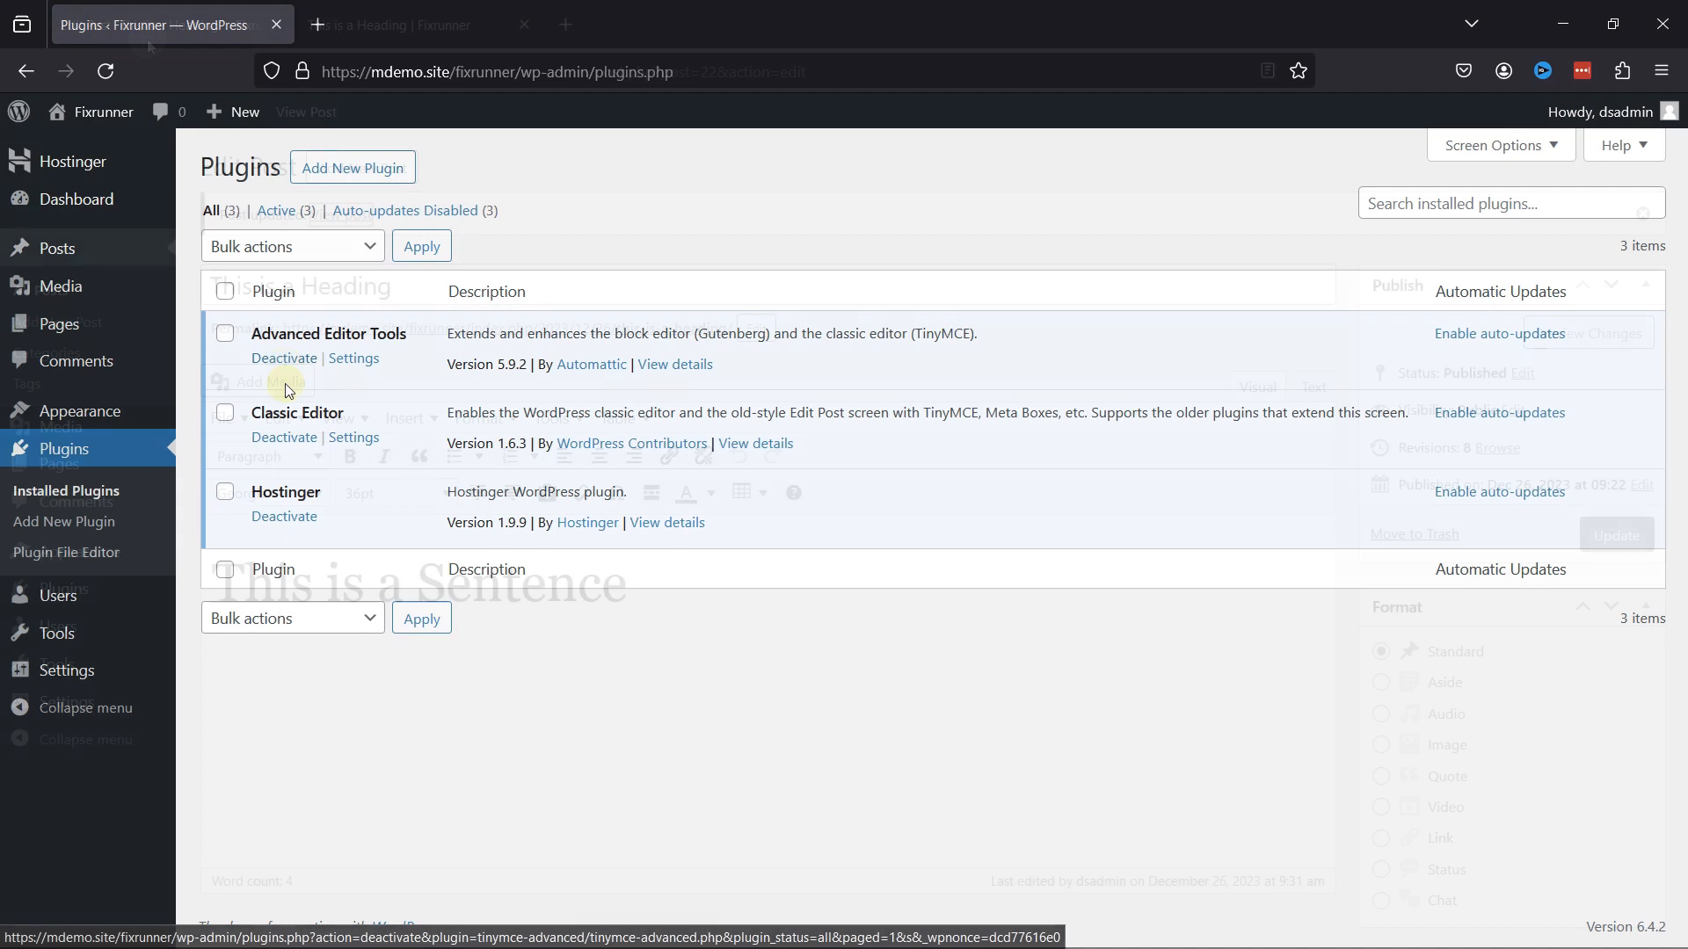
Deactivate the Classic Editor plugin and open the "This is a Heading" post in the block editor
click(283, 436)
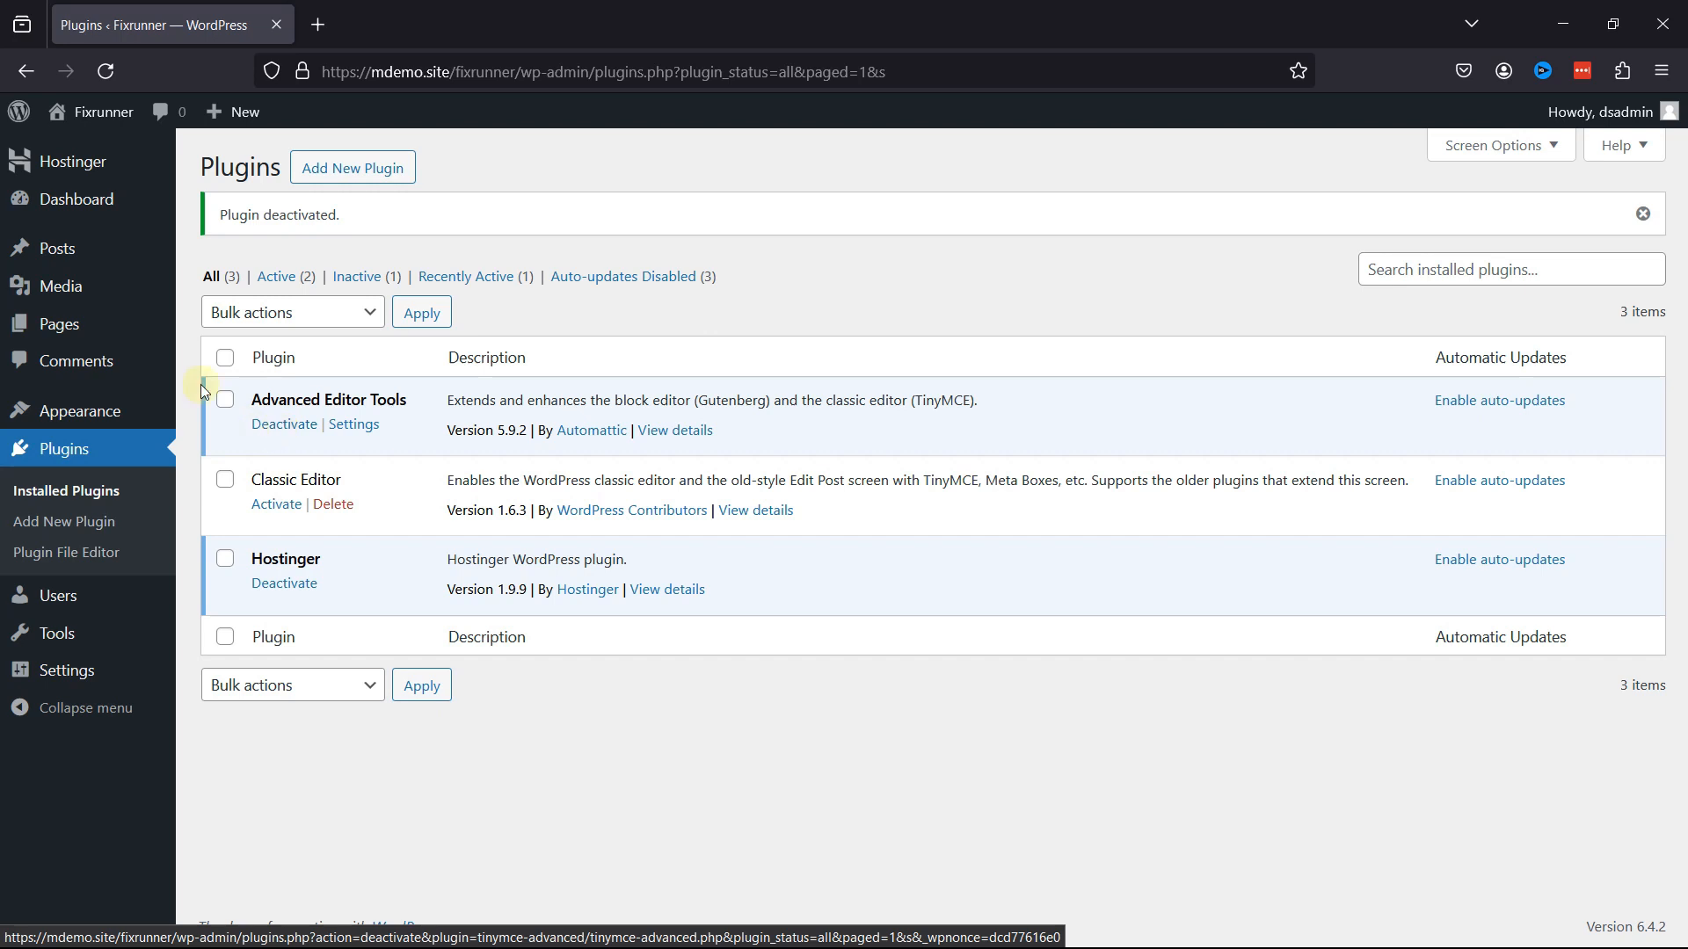
mouse_move(112, 254)
click(231, 256)
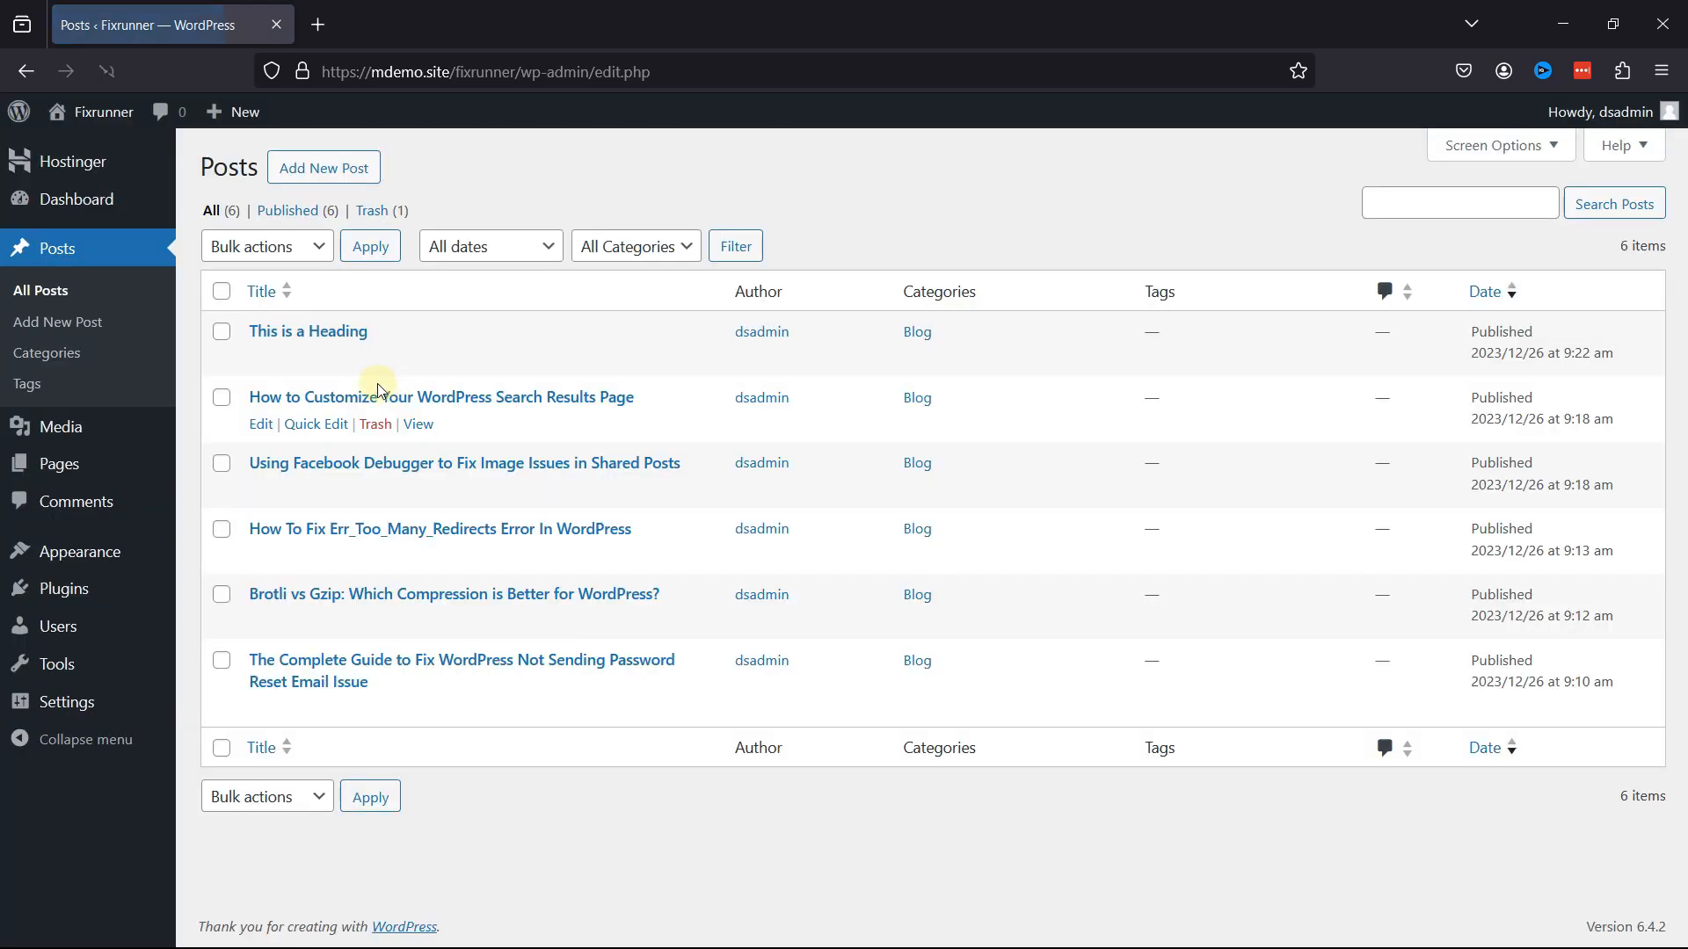
click(261, 368)
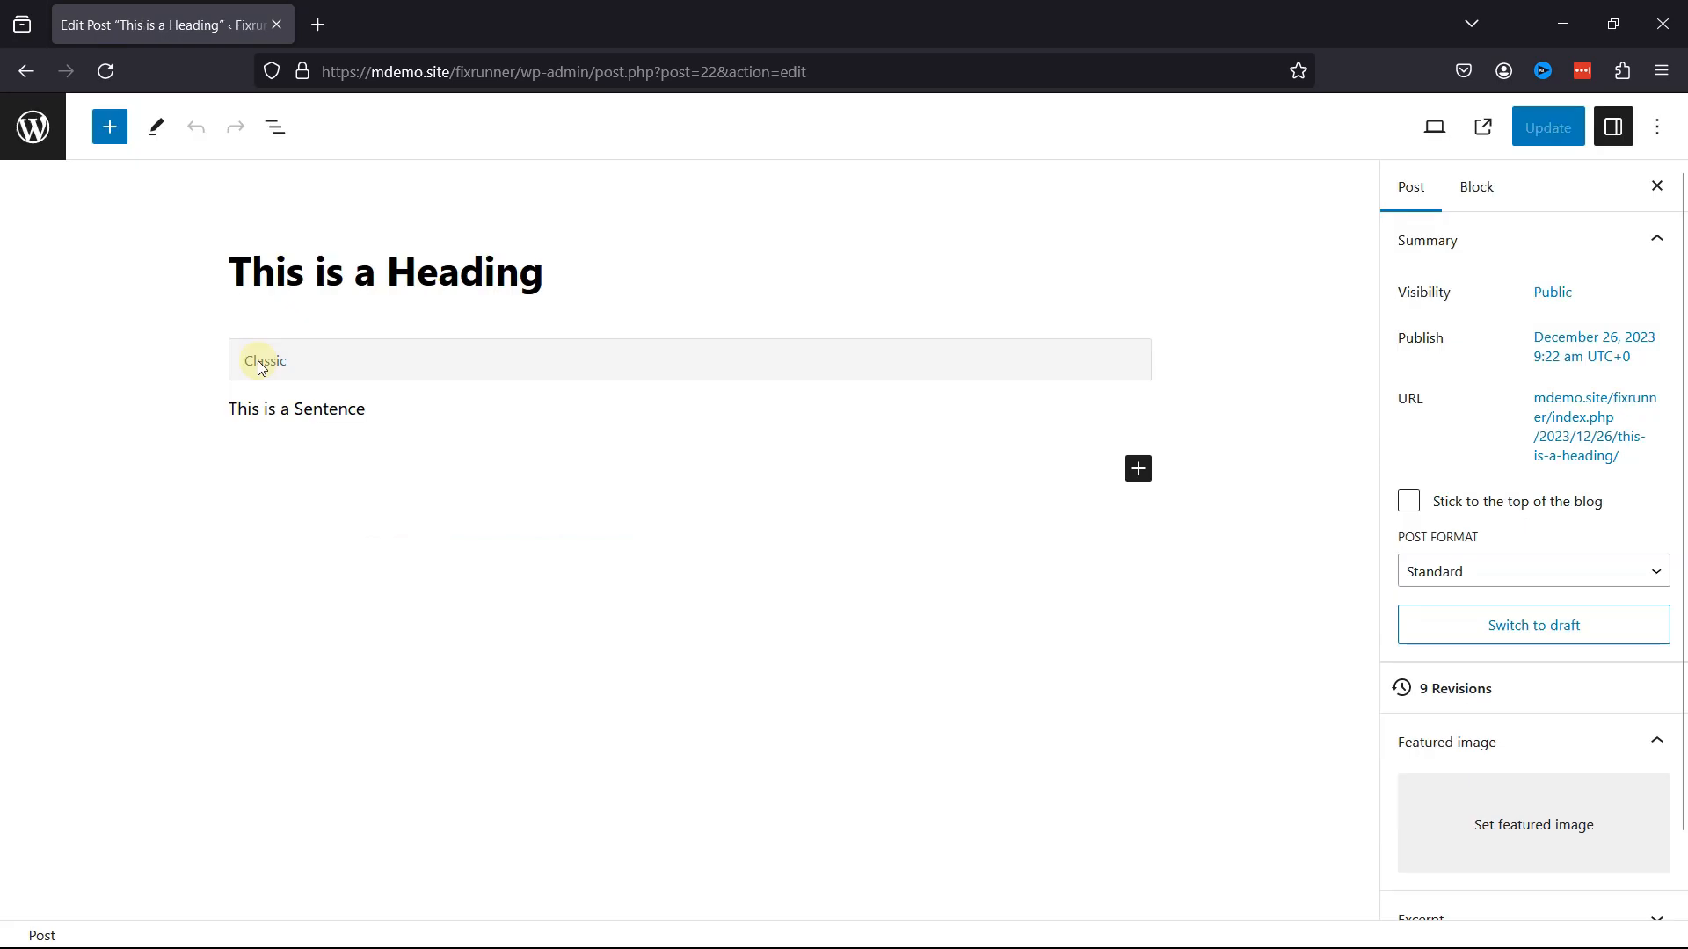
Examine the Classic block's toolbar, insert a Classic Paragraph block below the sentence, and remove that new block again
click(262, 364)
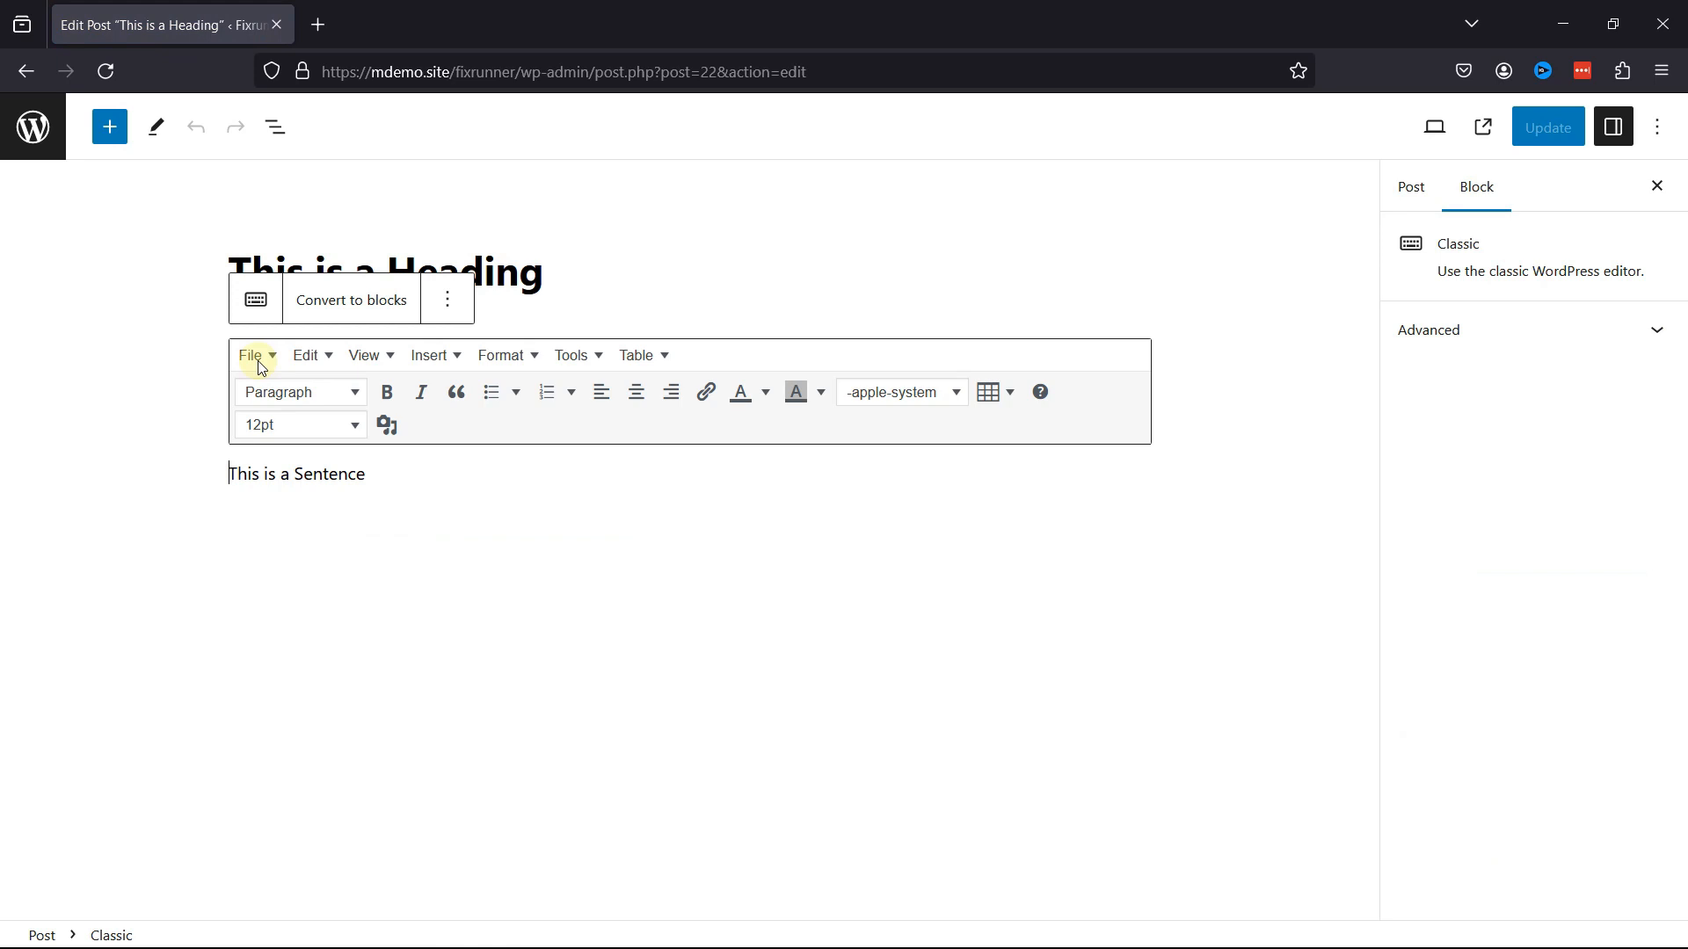
click(467, 489)
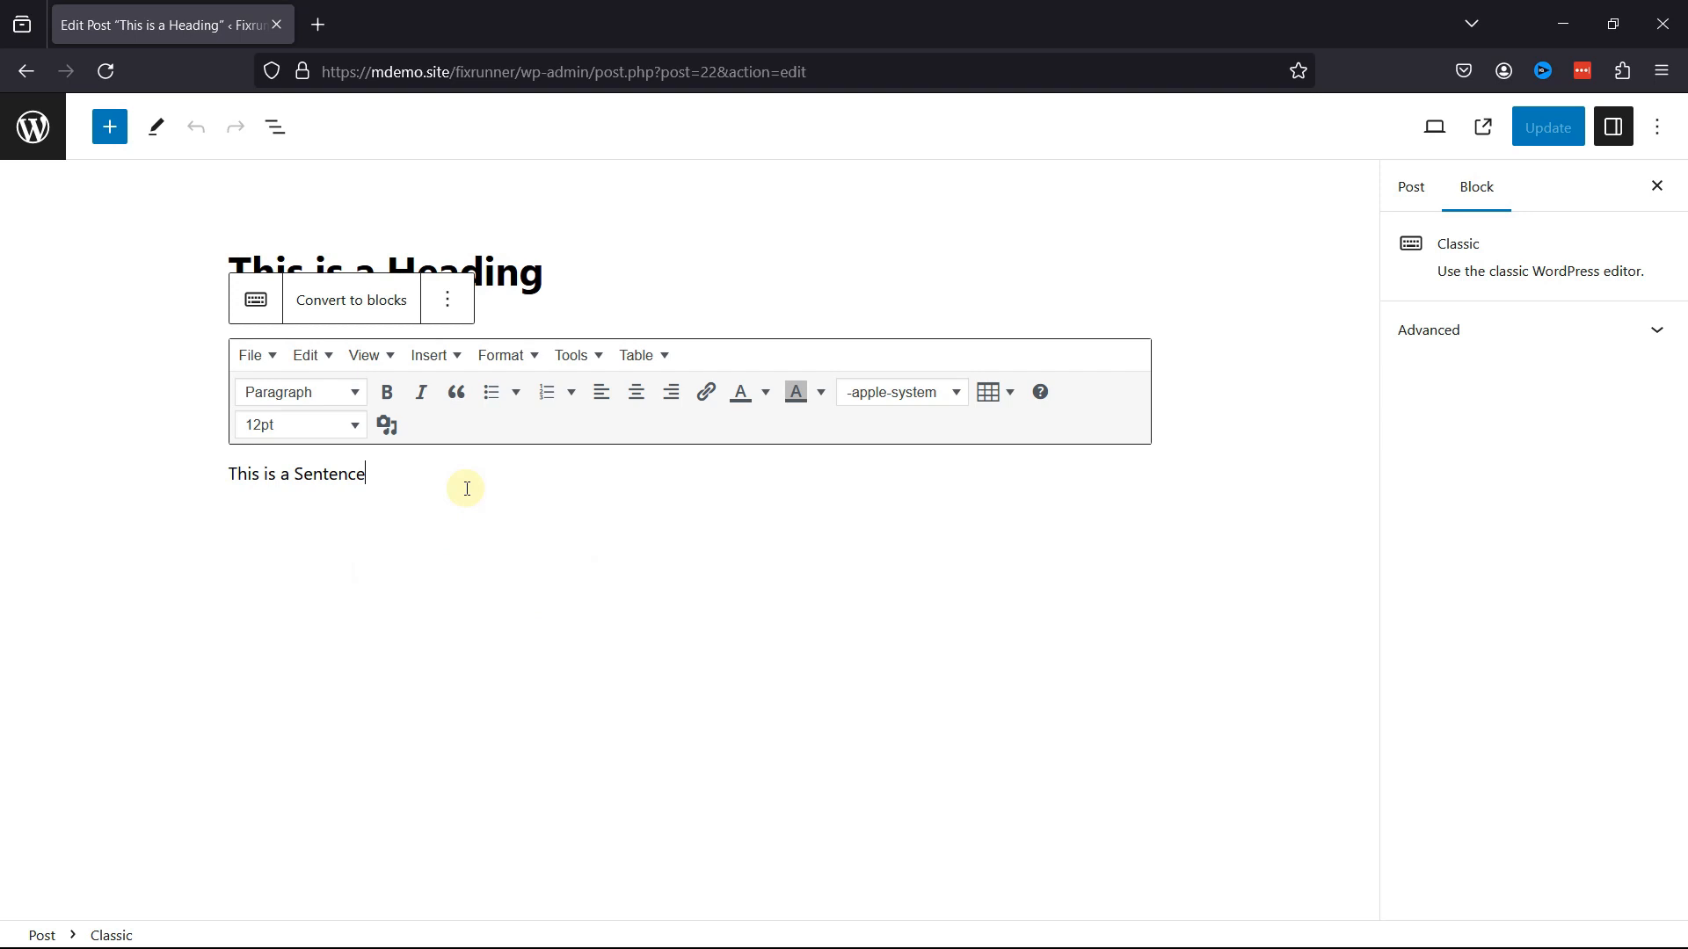
click(1137, 429)
click(1137, 420)
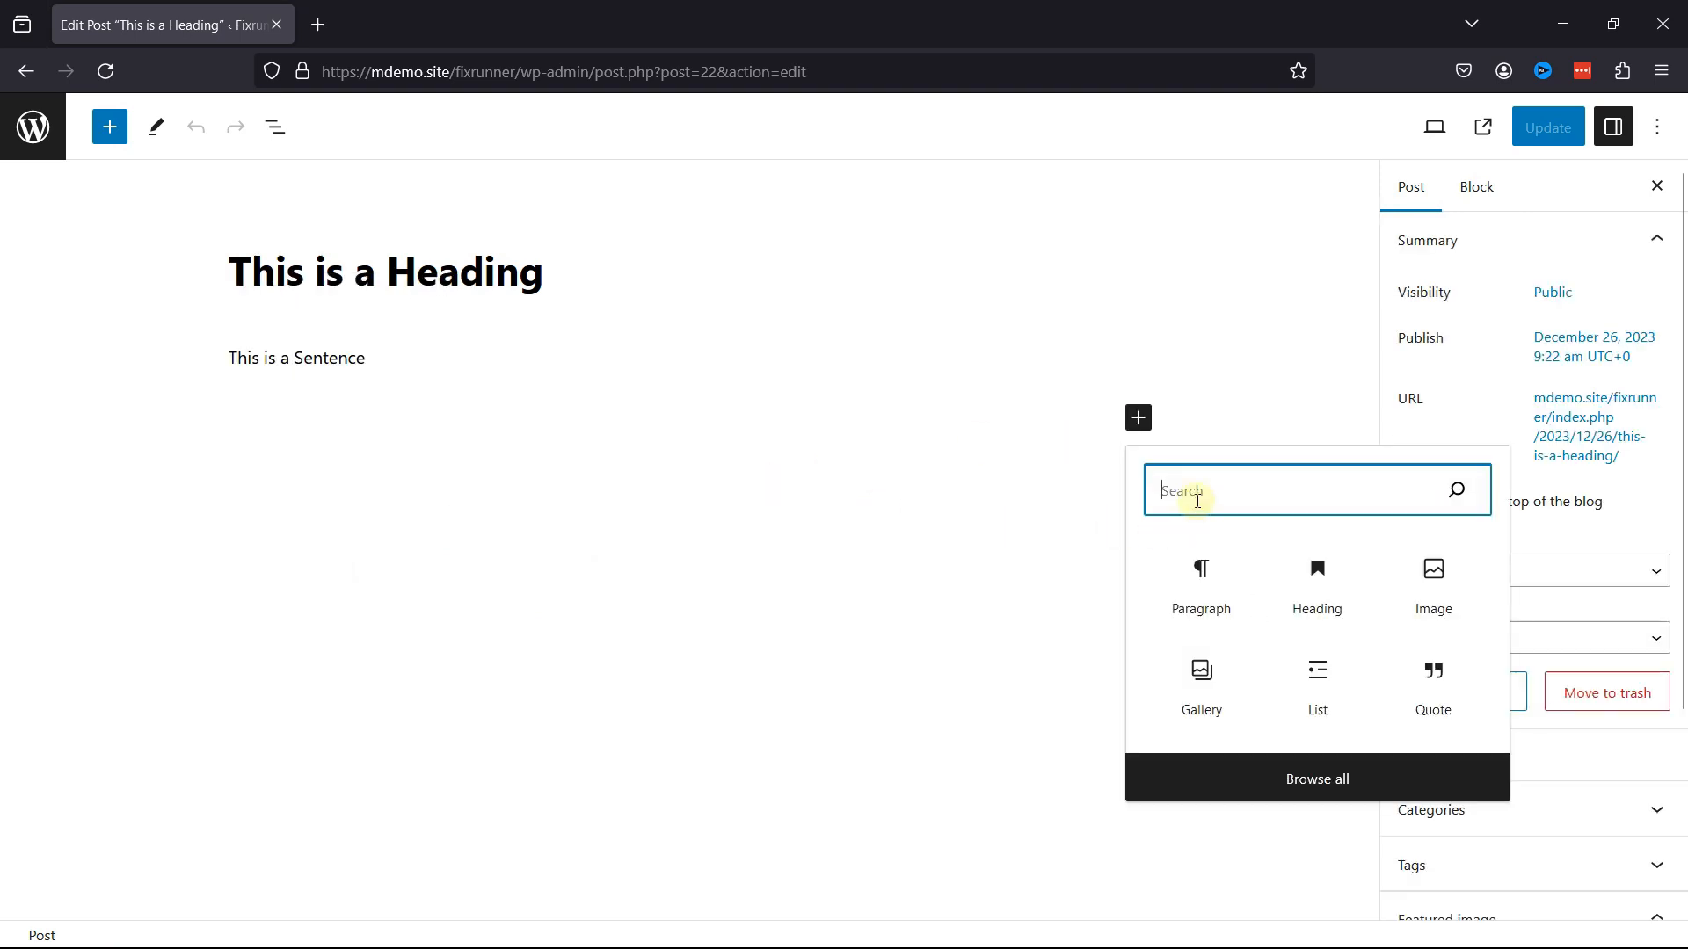
text(class)
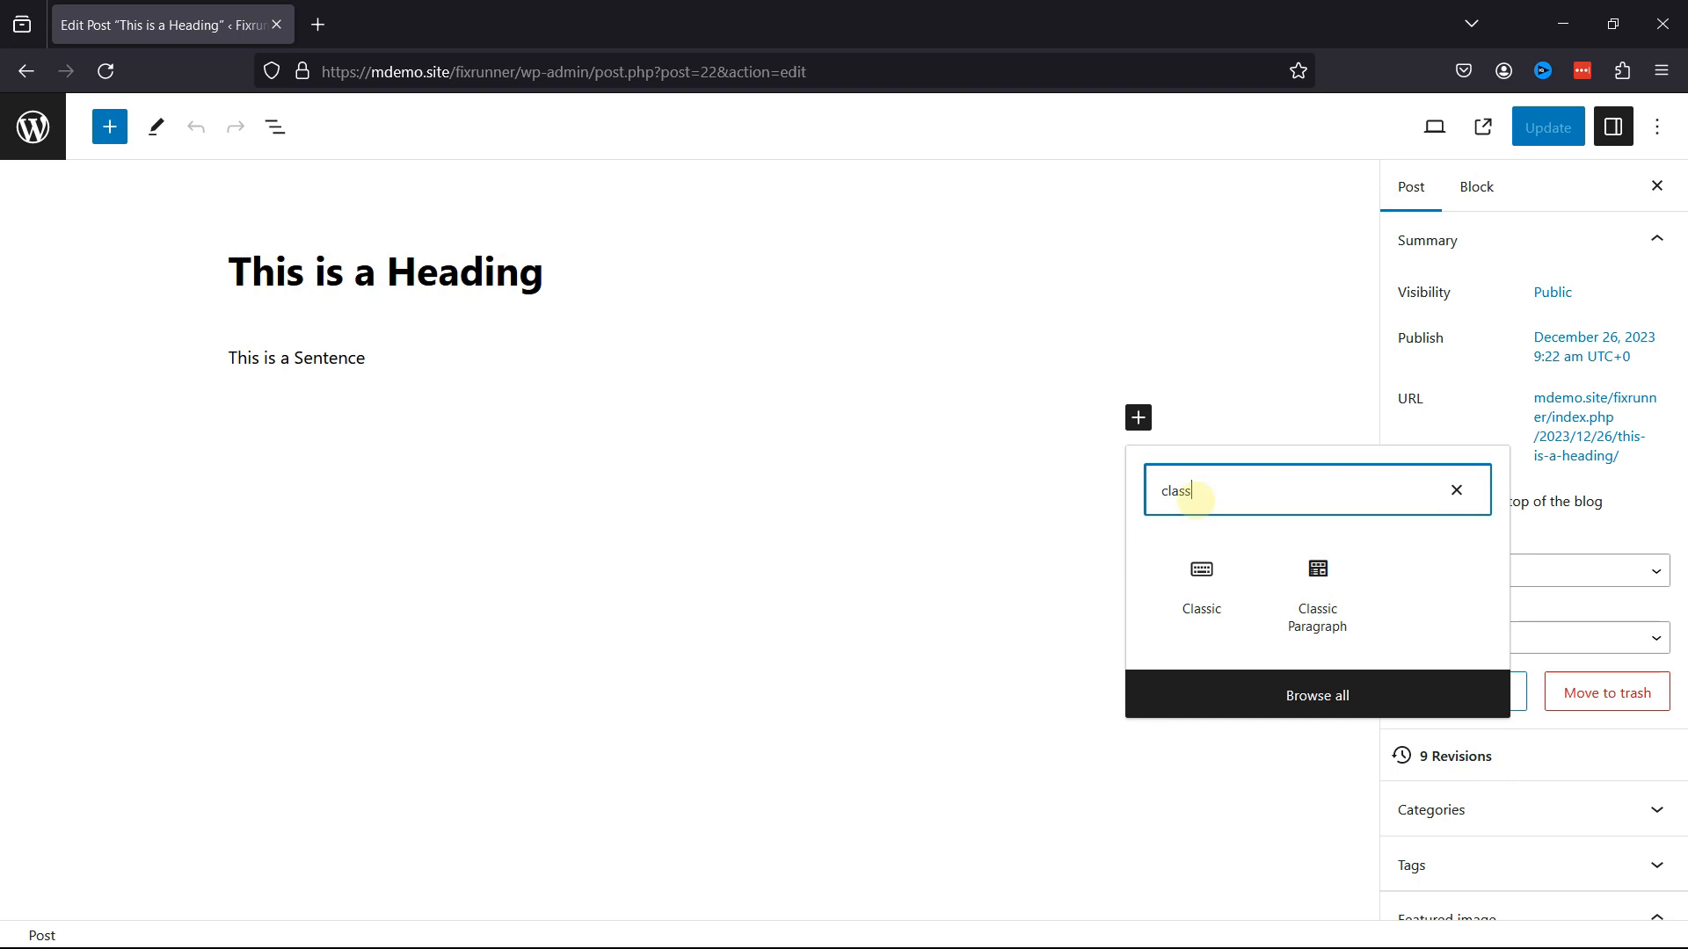
click(1319, 600)
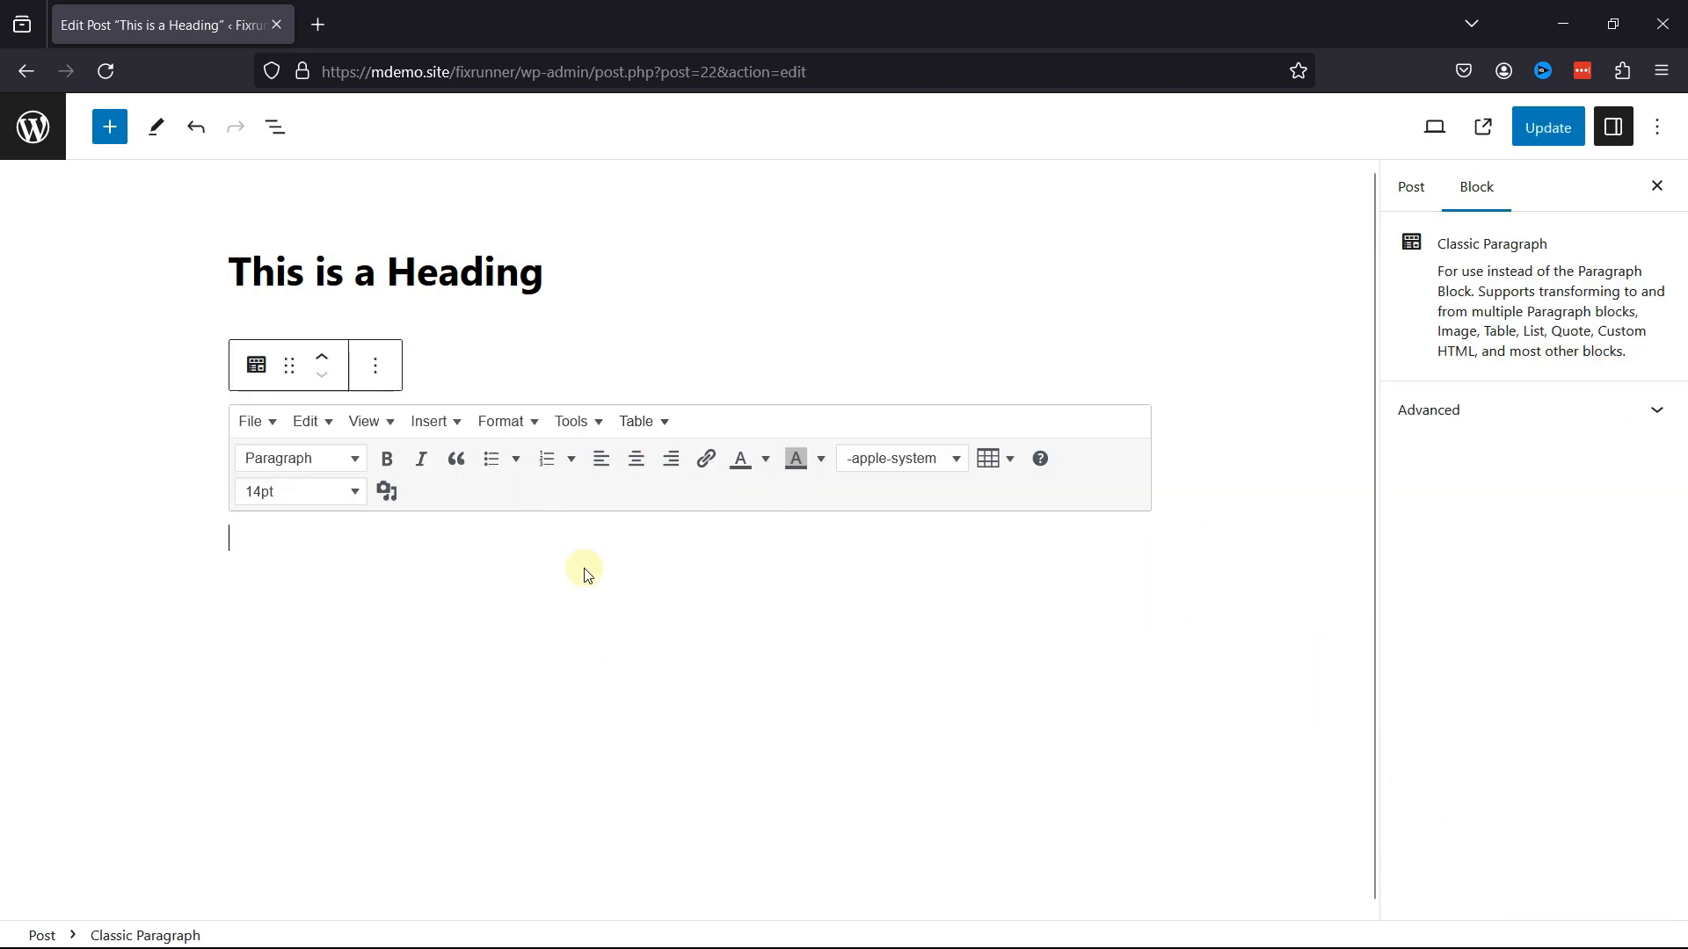
click(379, 367)
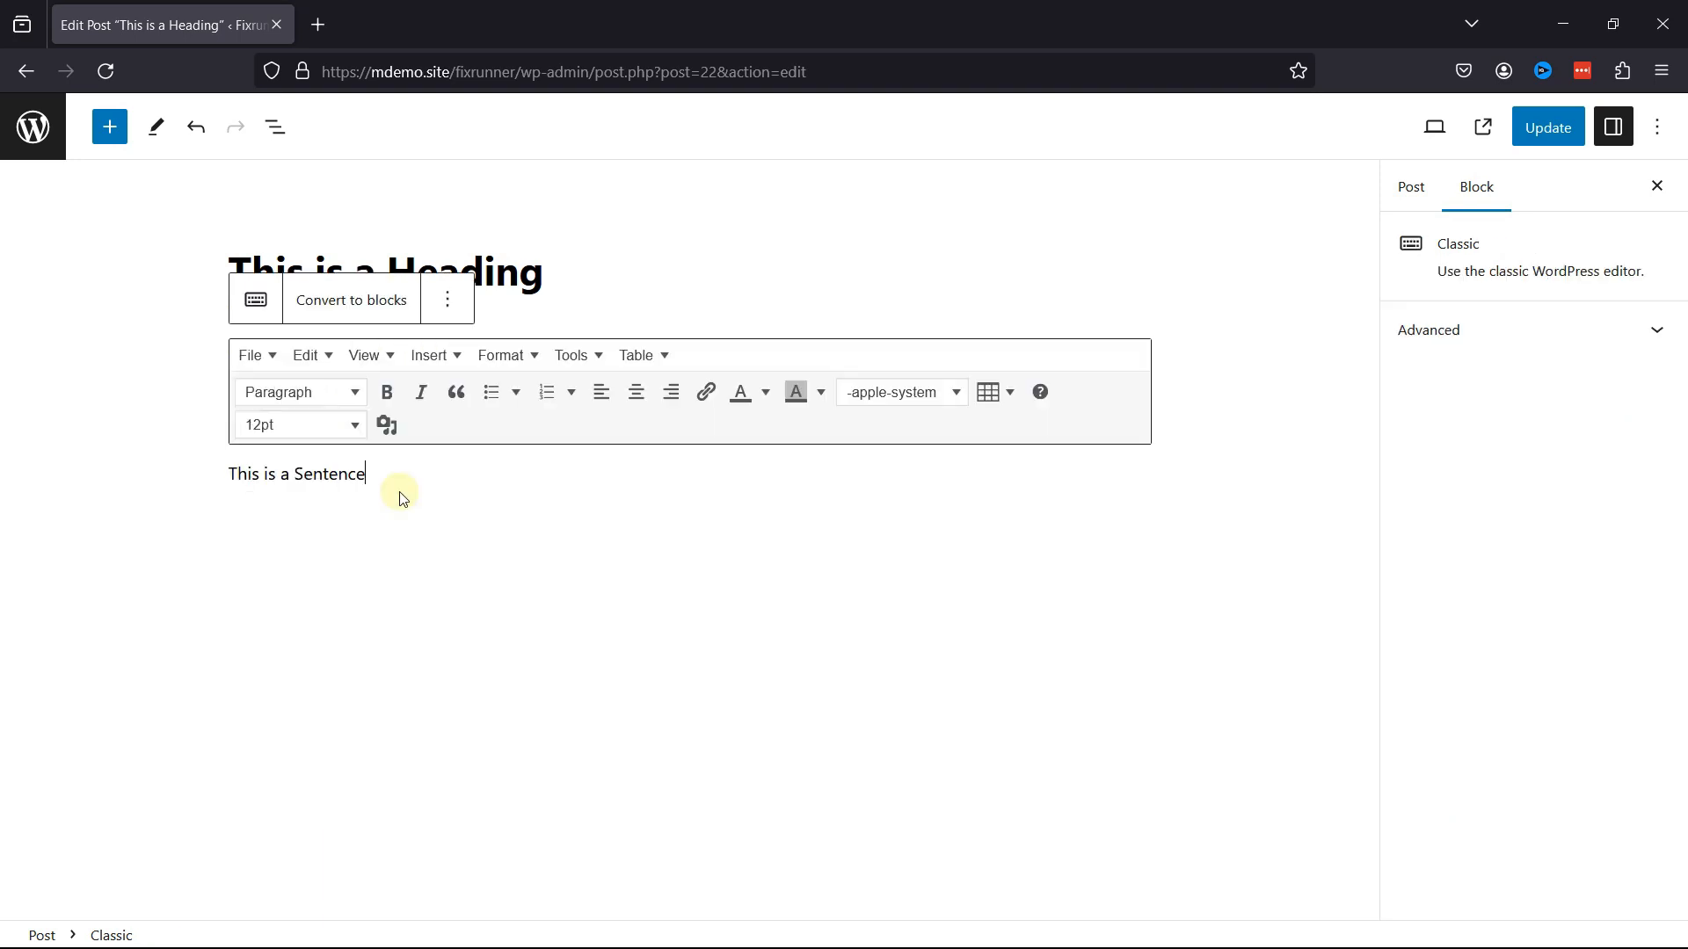
Set the font size of "This is a Sentence" in the Classic block to 18pt and update the post
drag(379, 476, 196, 474)
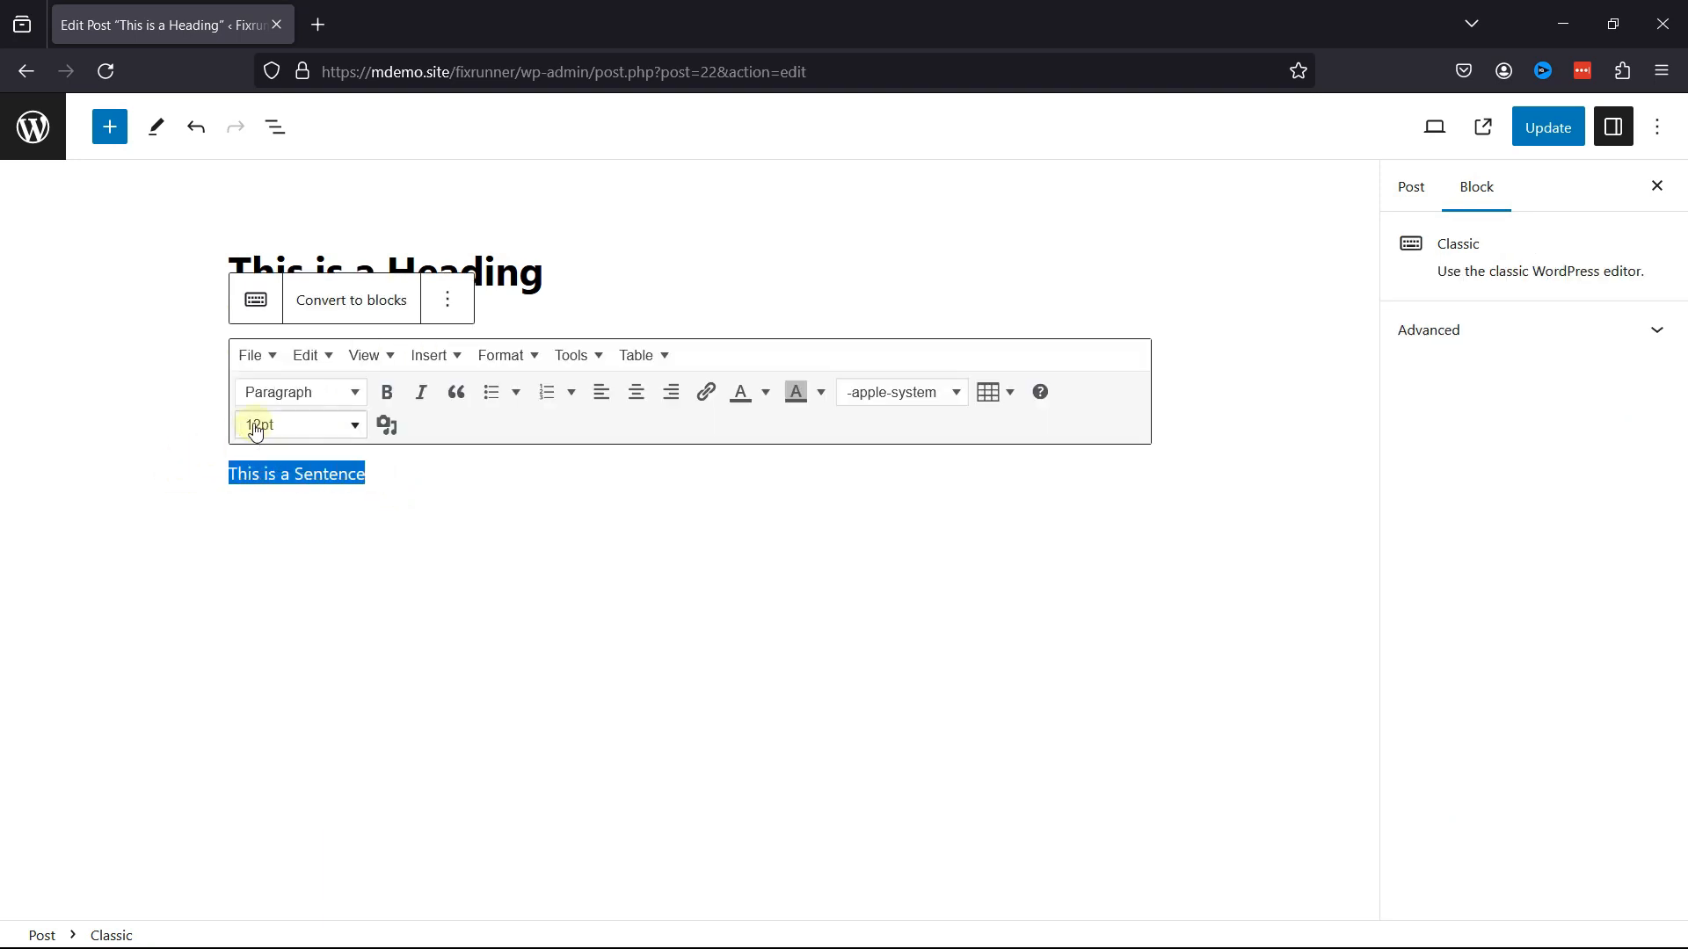
click(253, 426)
click(368, 589)
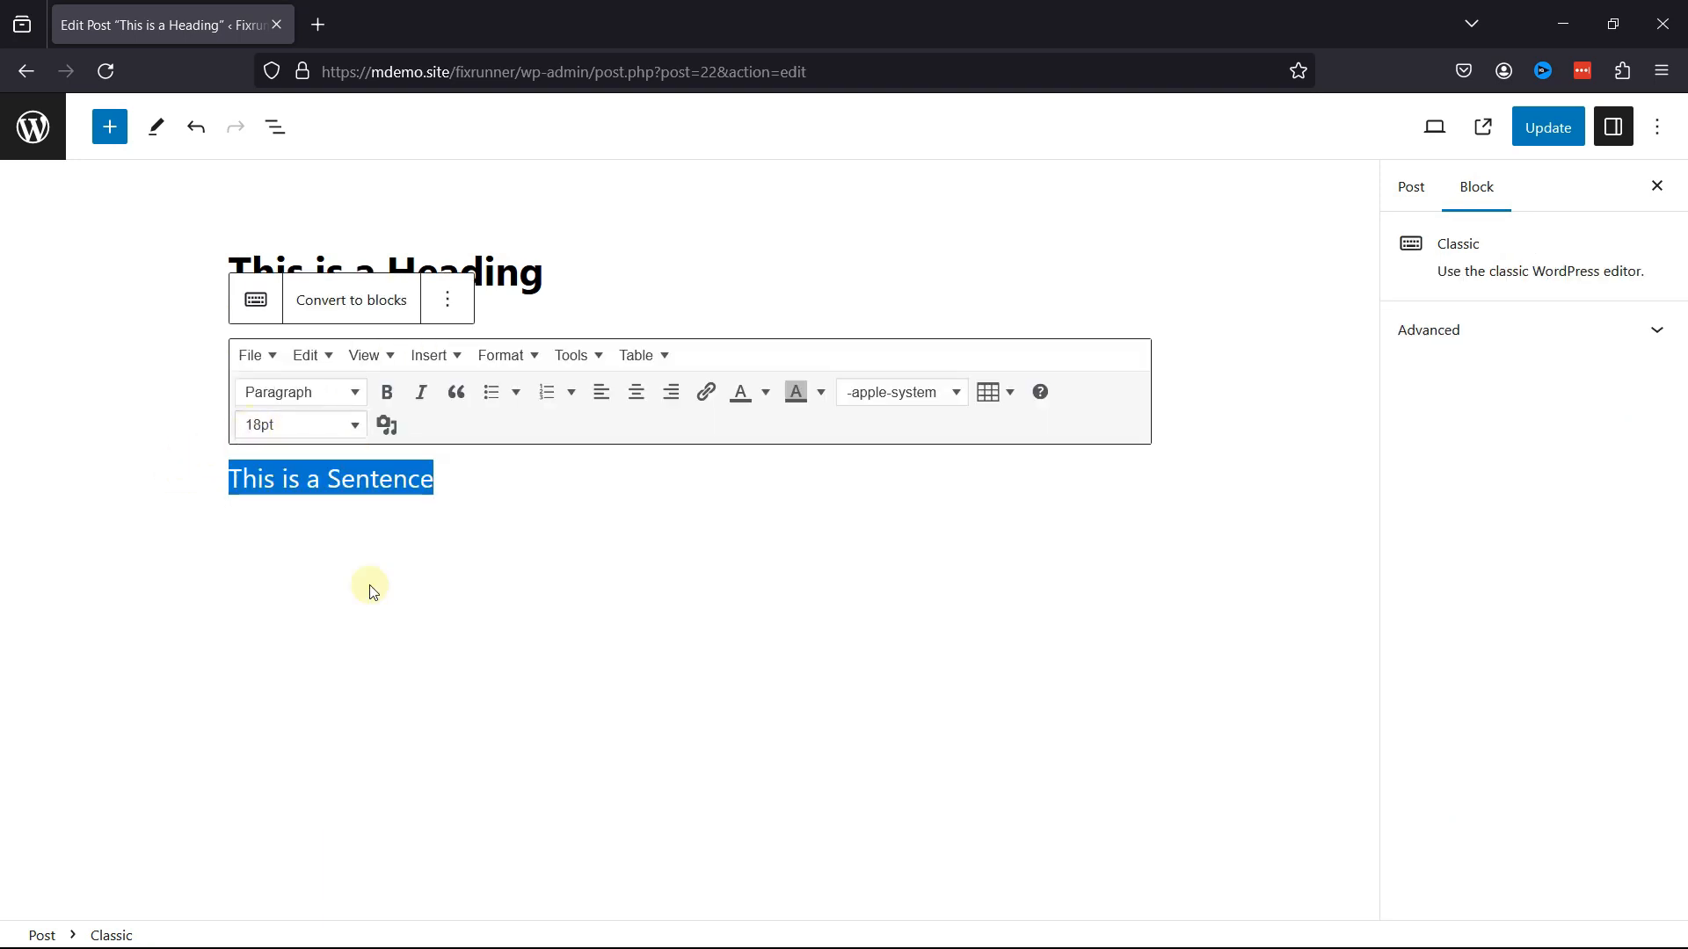
click(607, 510)
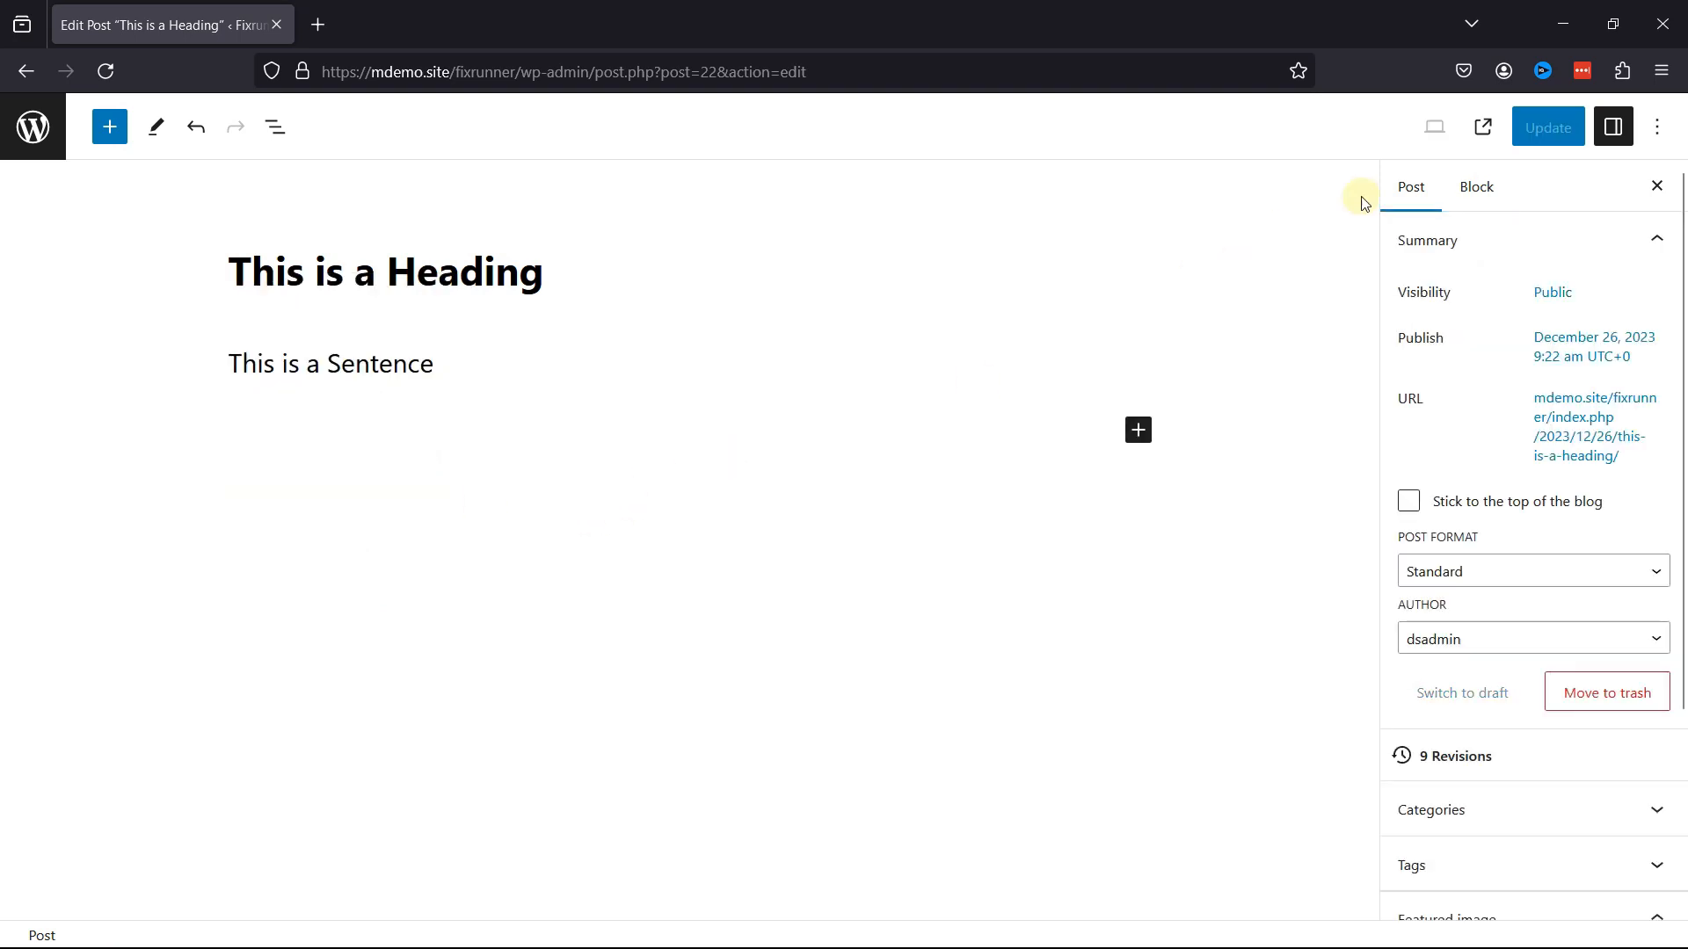
click(1538, 130)
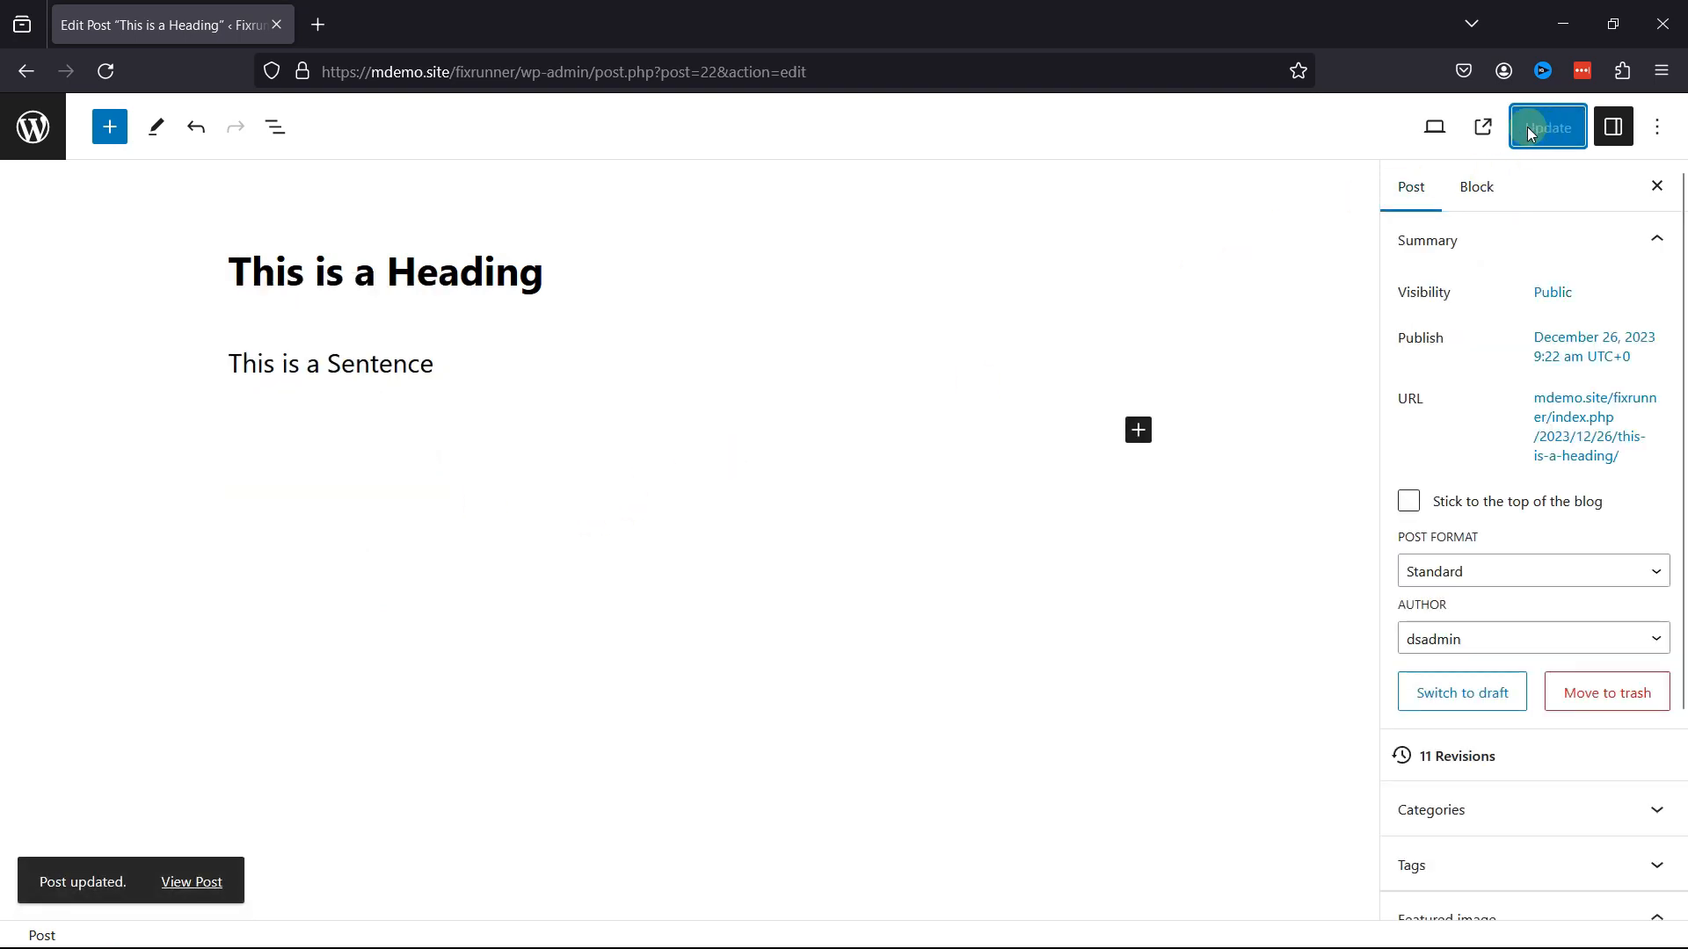
Open the updated post in a new browser tab and check the sentence's size on the live page
click(194, 882)
right_click(194, 882)
click(305, 443)
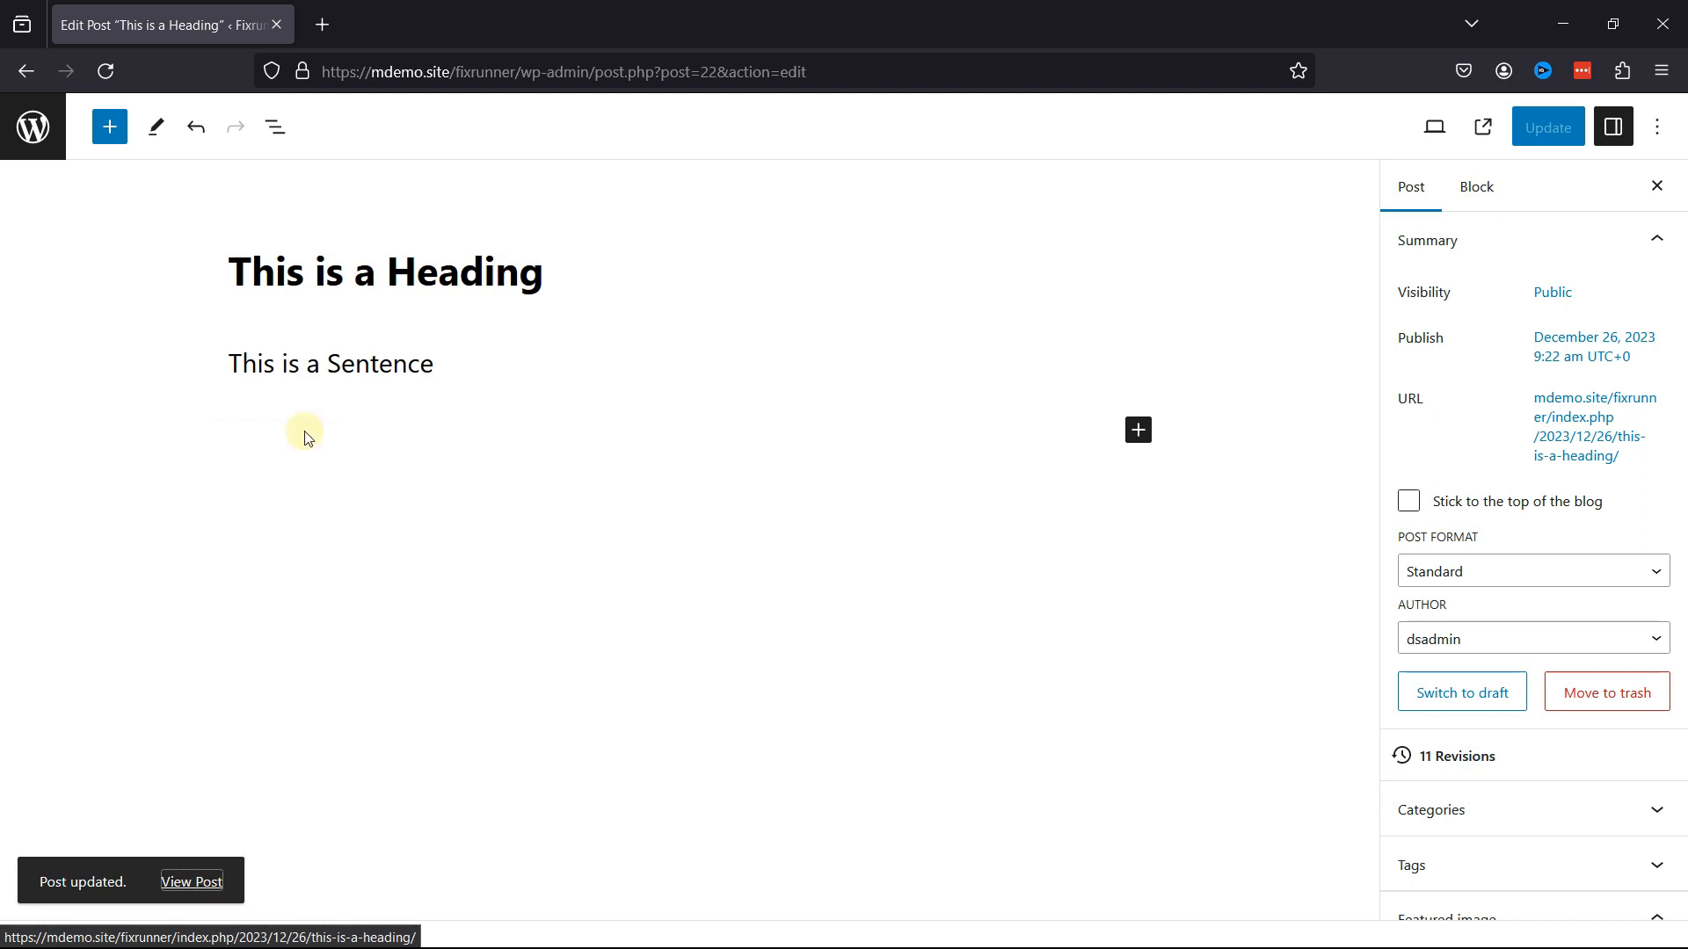
click(422, 27)
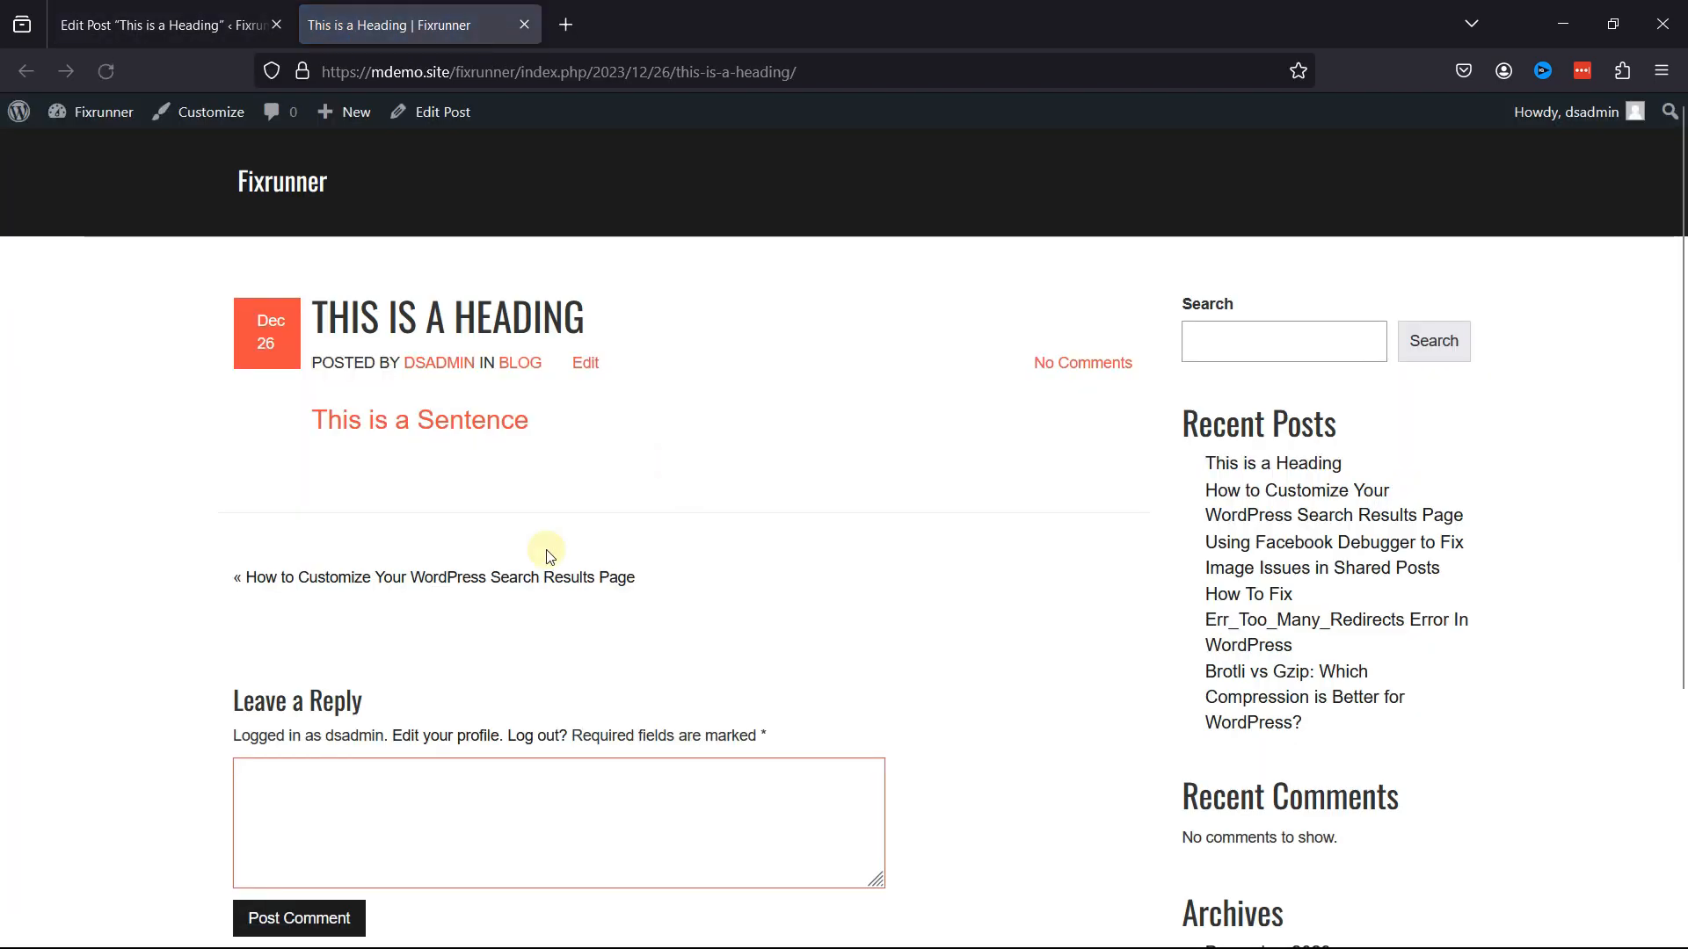
drag(561, 437, 301, 419)
click(633, 422)
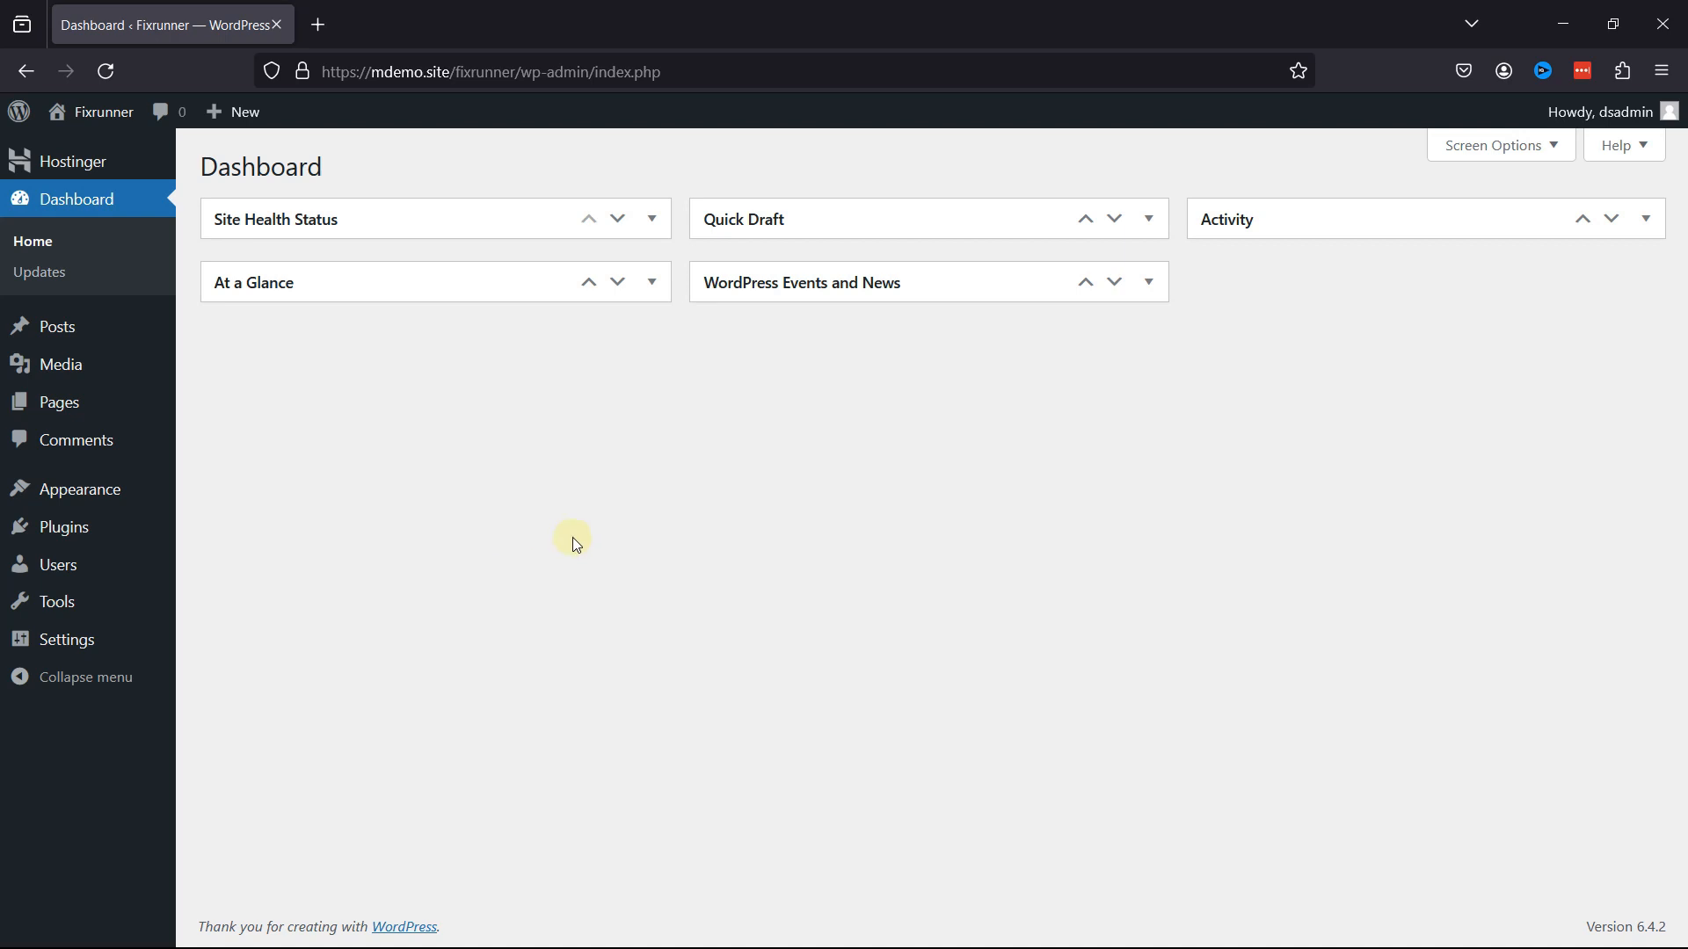
Search the plugin directory for "wp code", then install and activate the WPCode plugin
mouse_move(150, 526)
click(236, 556)
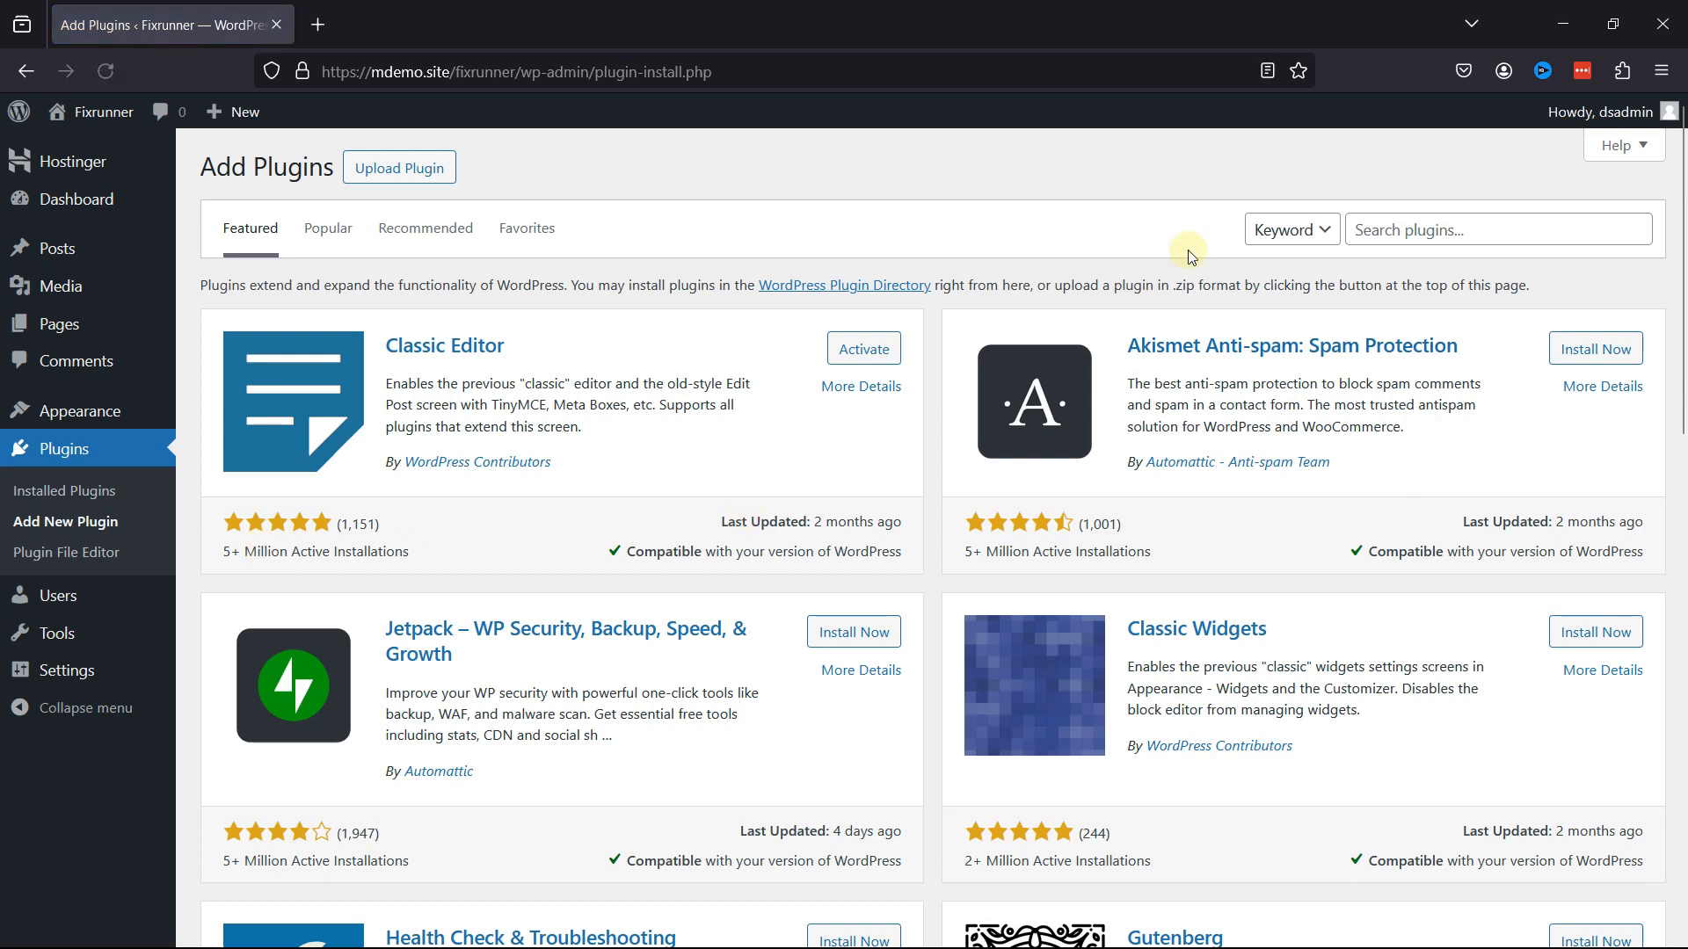
click(1389, 231)
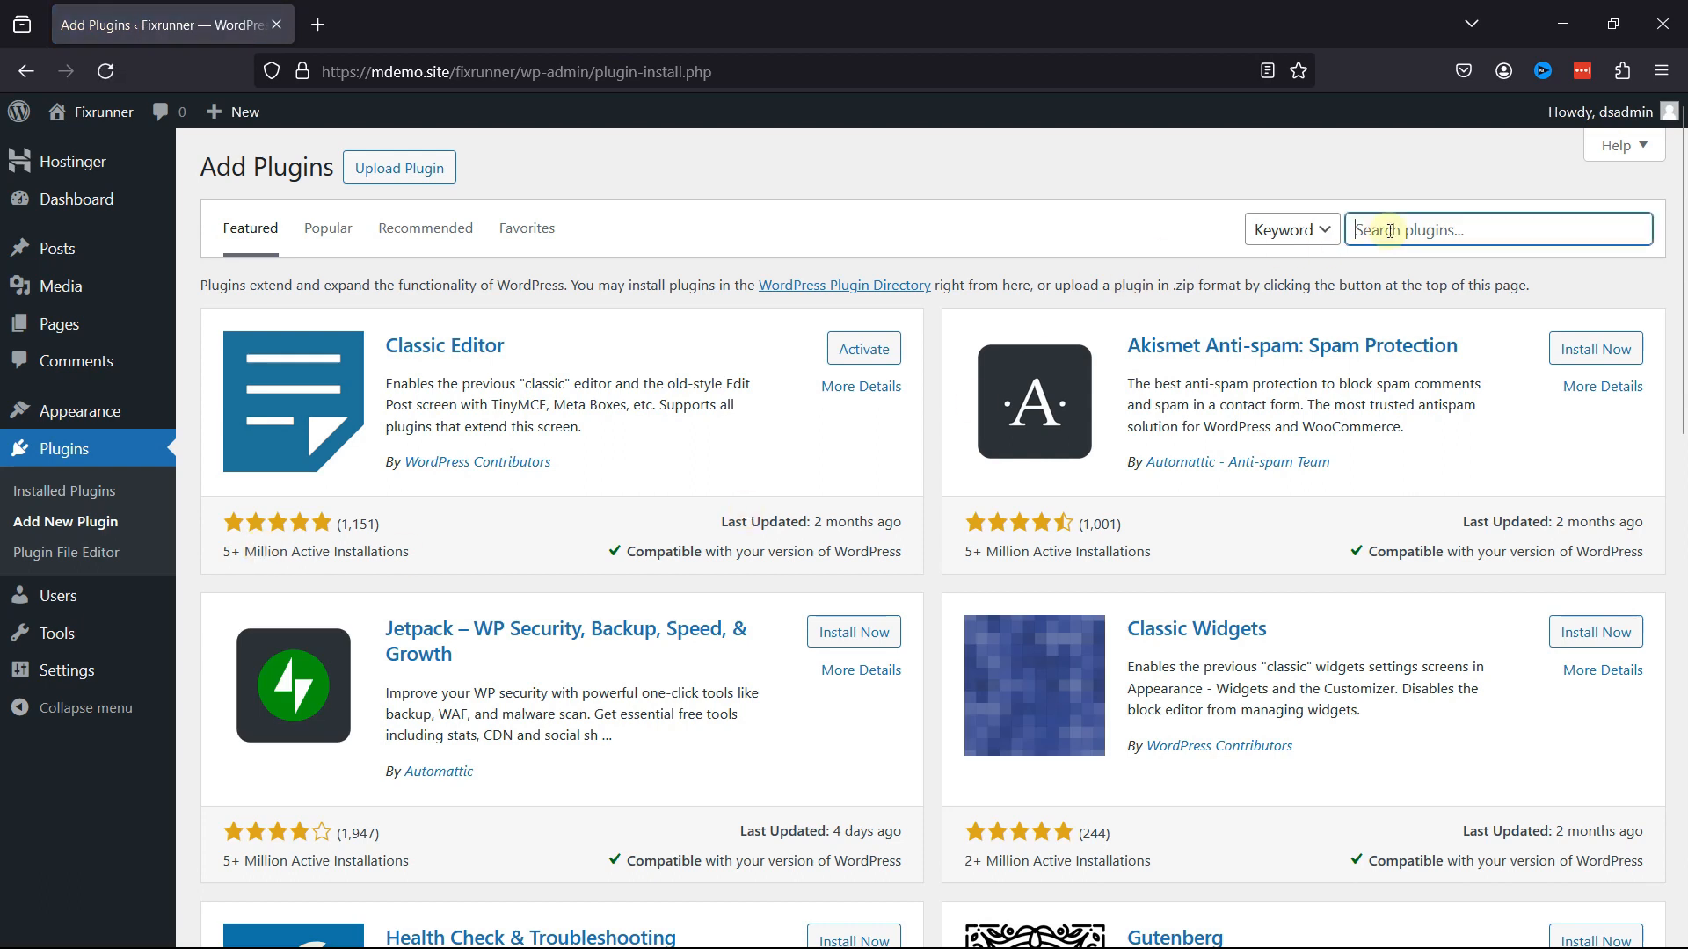
text(wp code)
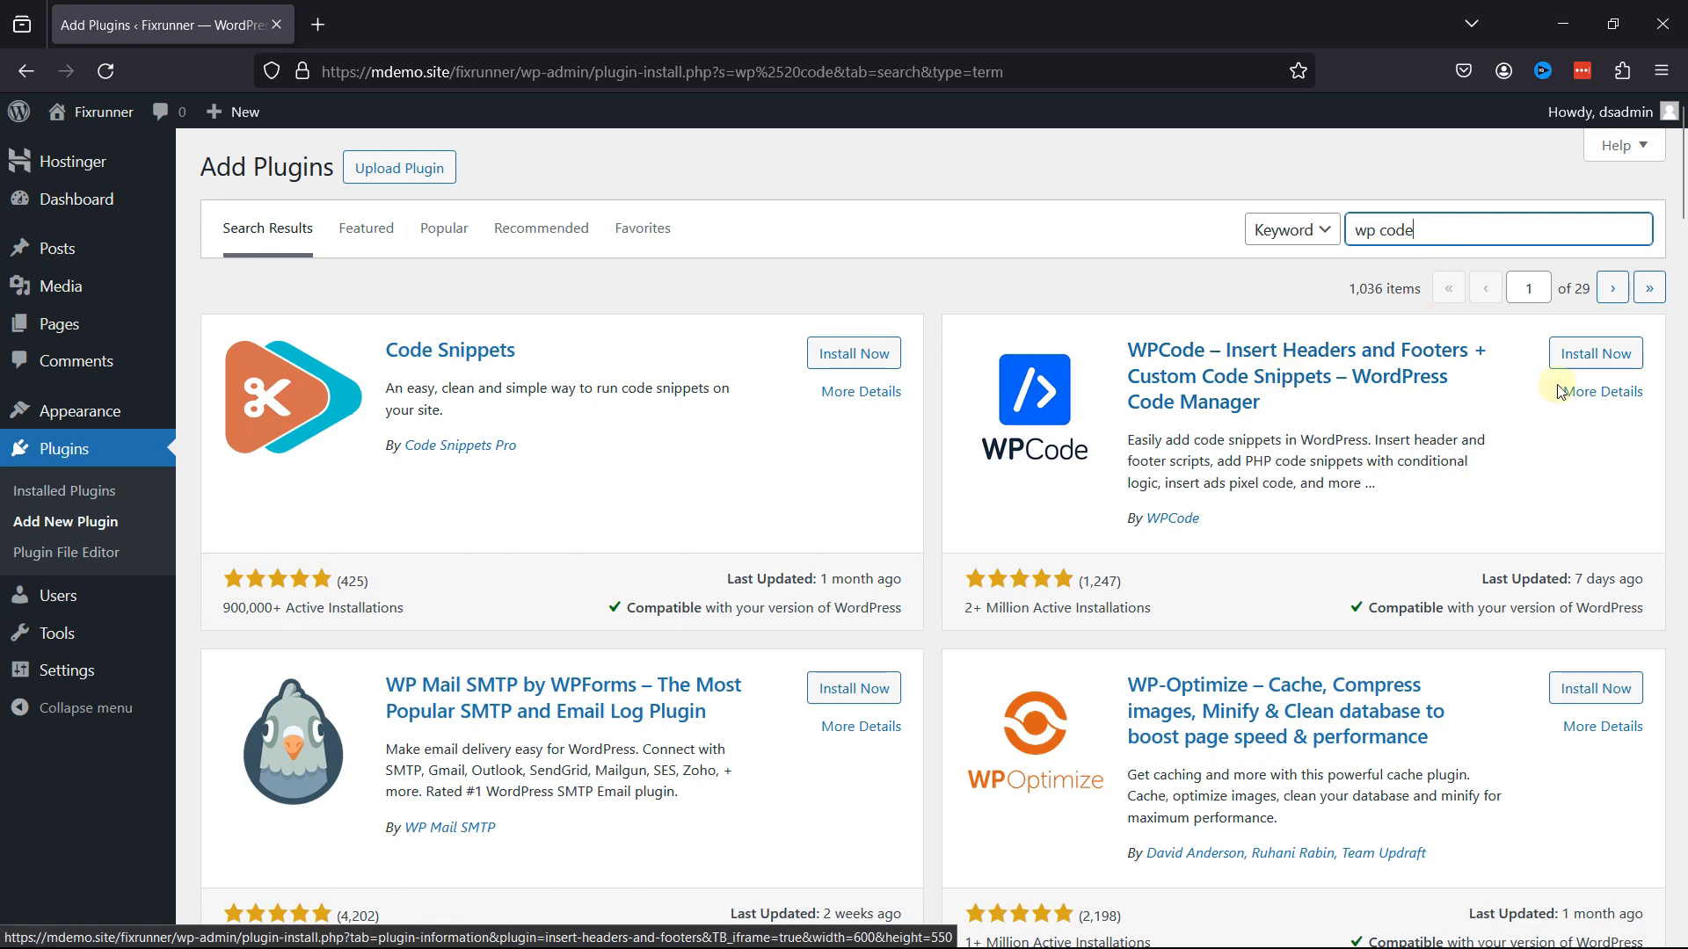
click(1598, 354)
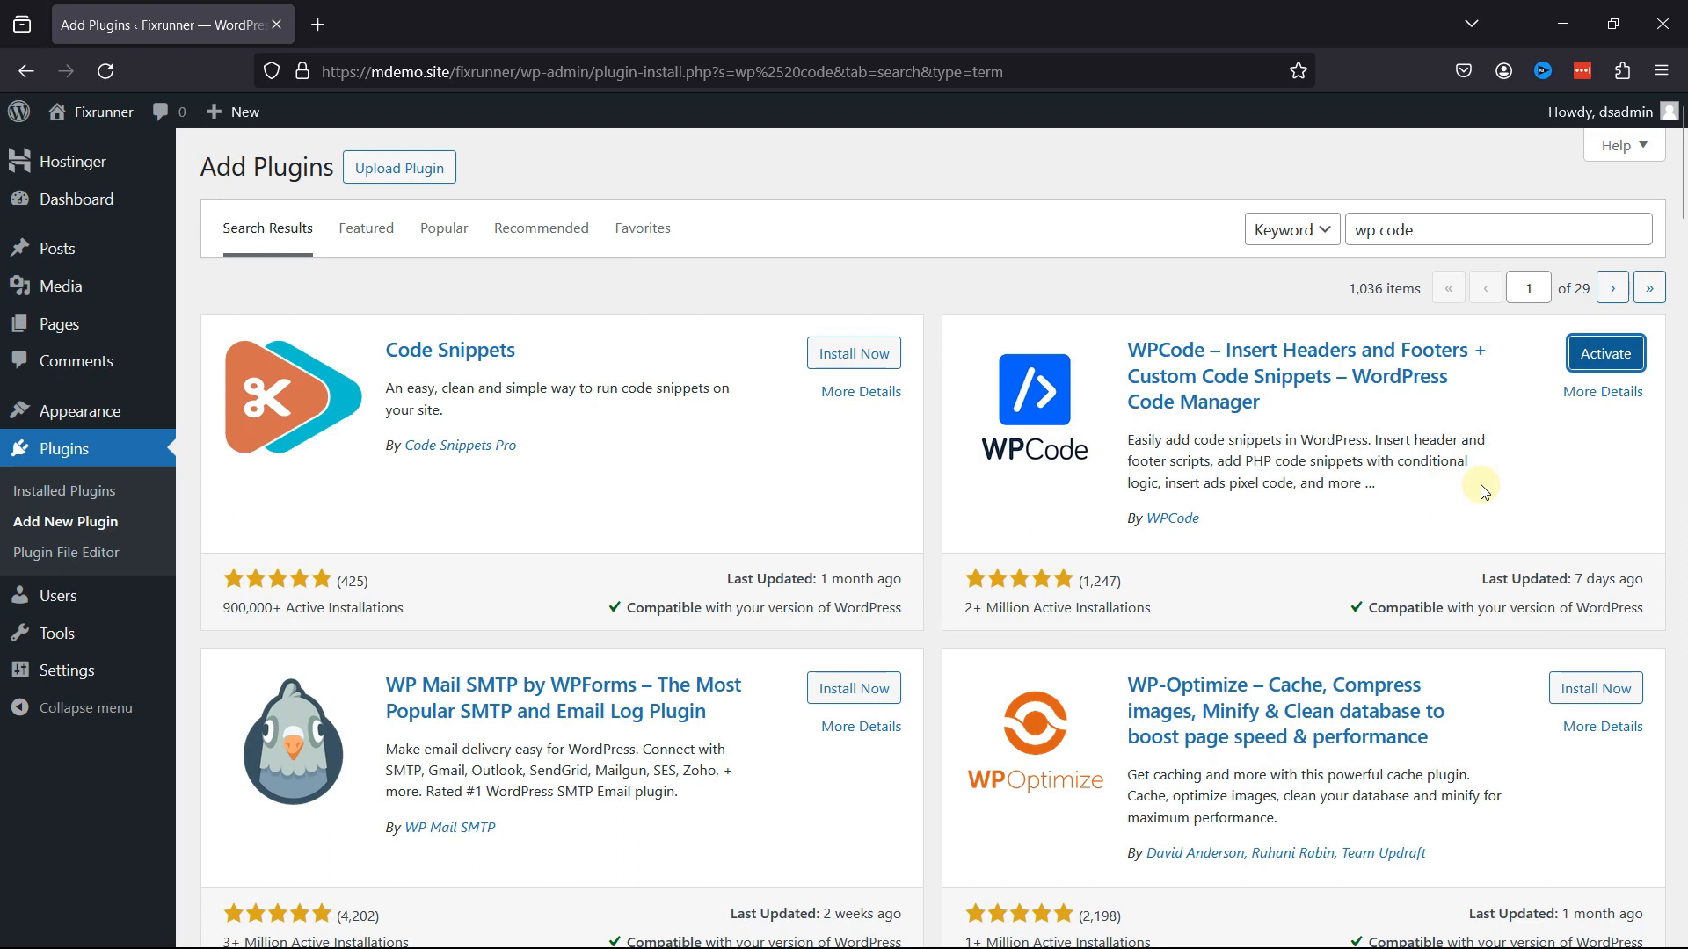
click(1582, 360)
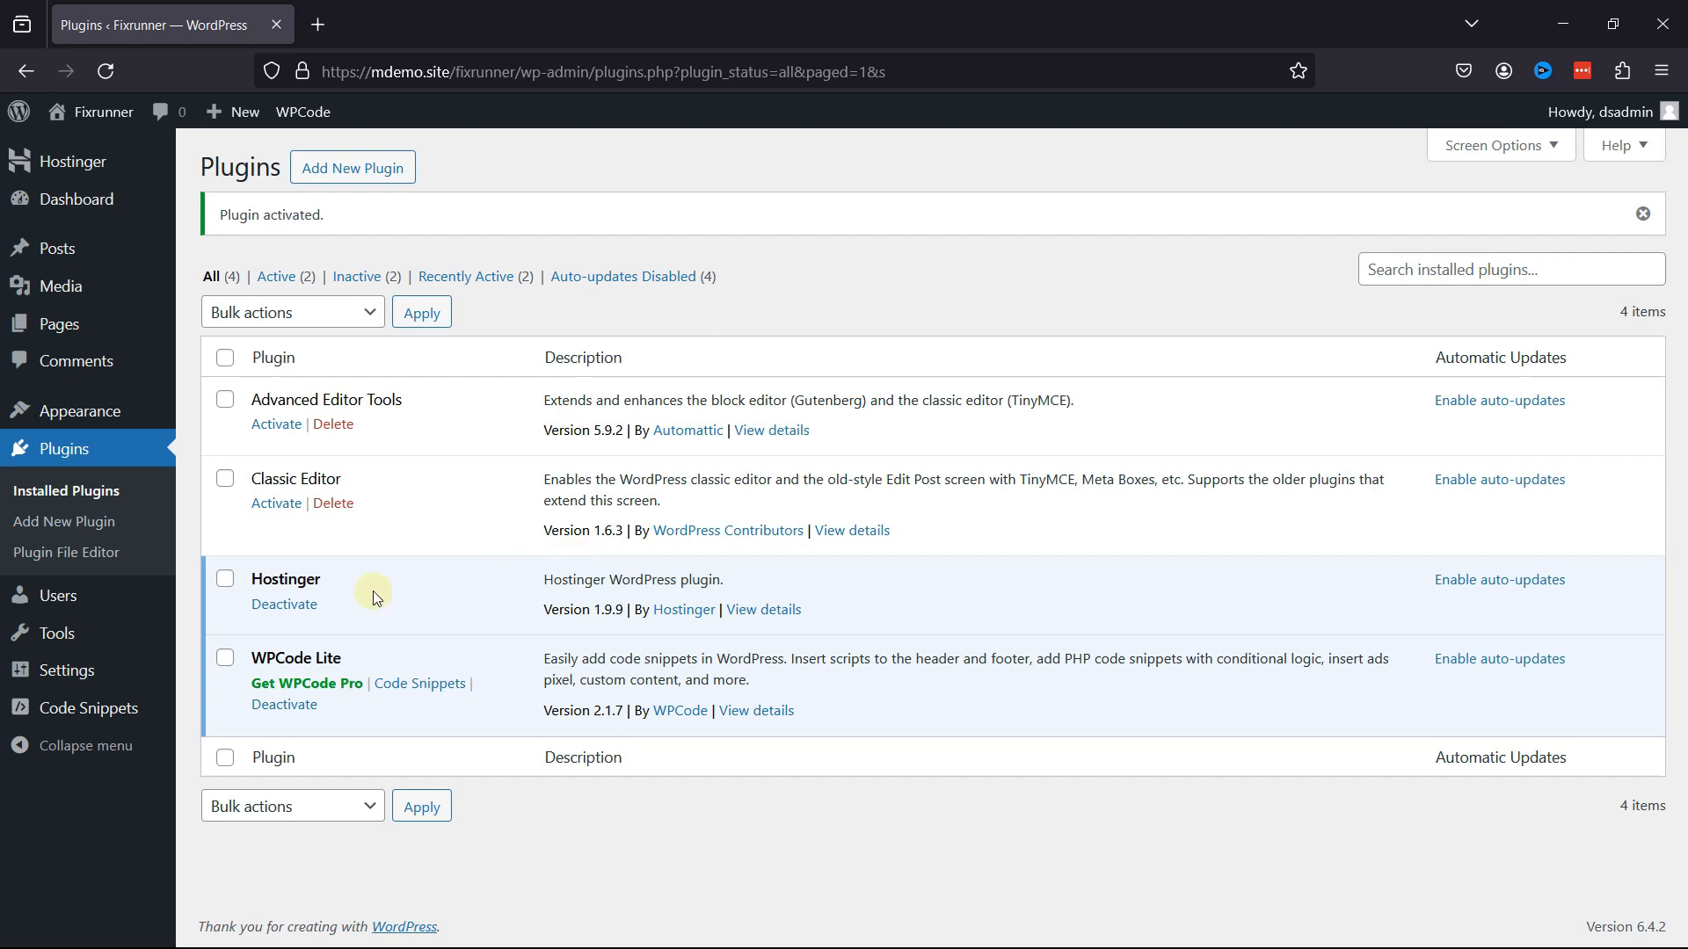
Start a new custom code snippet titled "Big Font Size" and set its code type to CSS Snippet
mouse_move(94, 716)
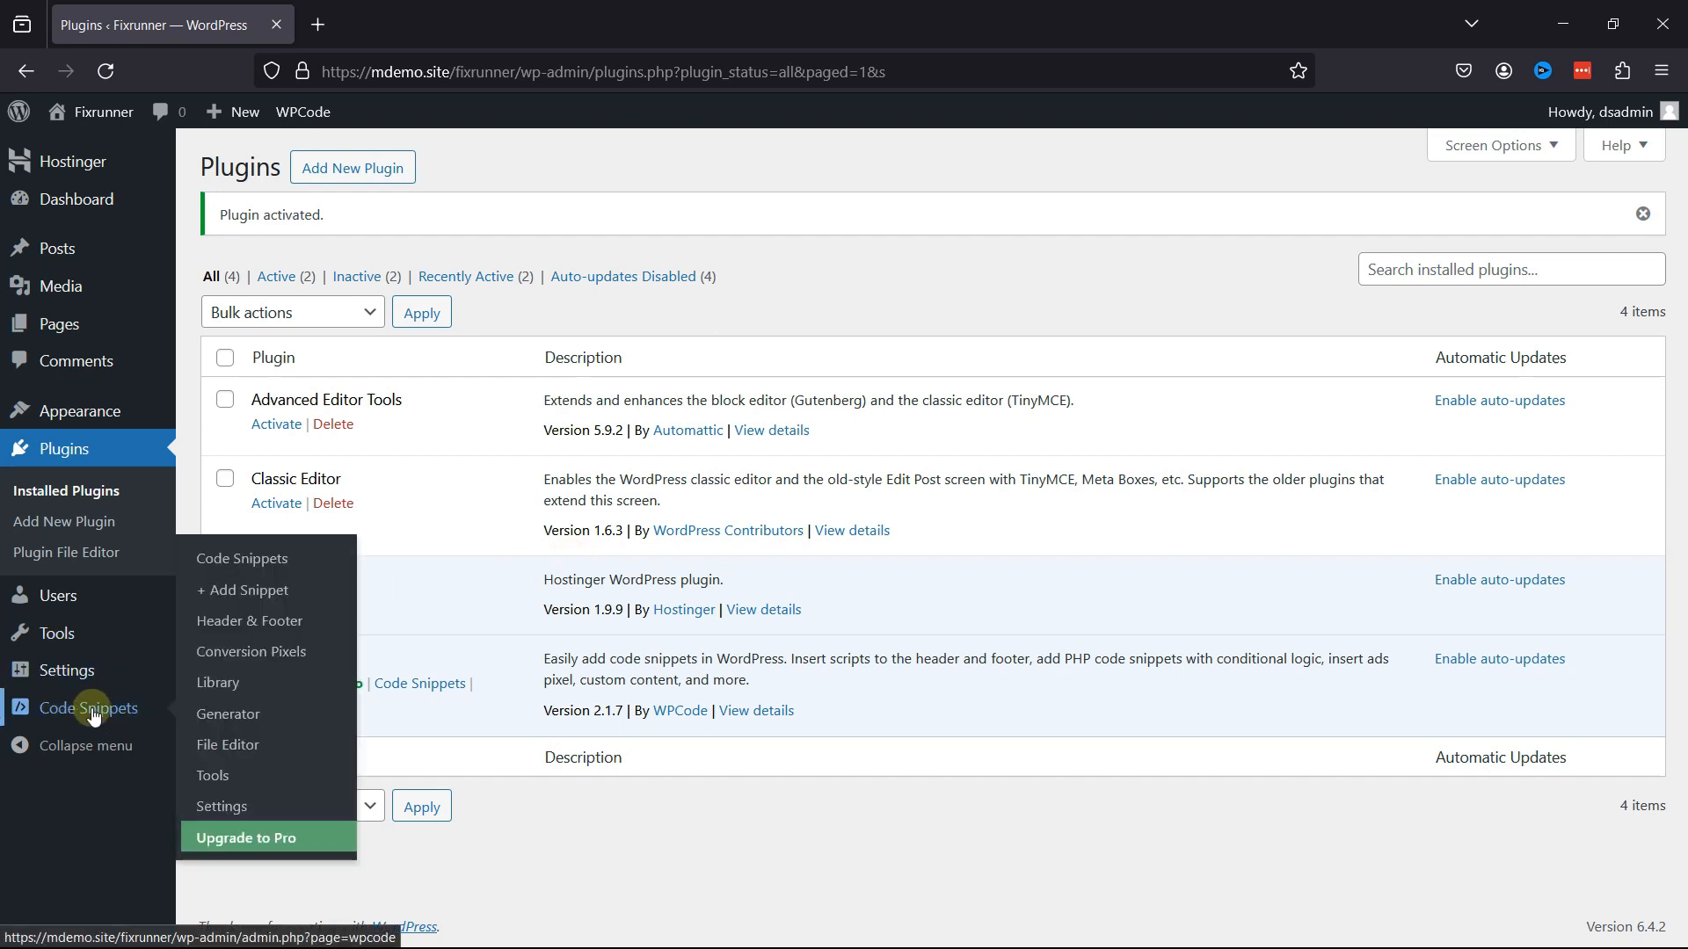
click(254, 596)
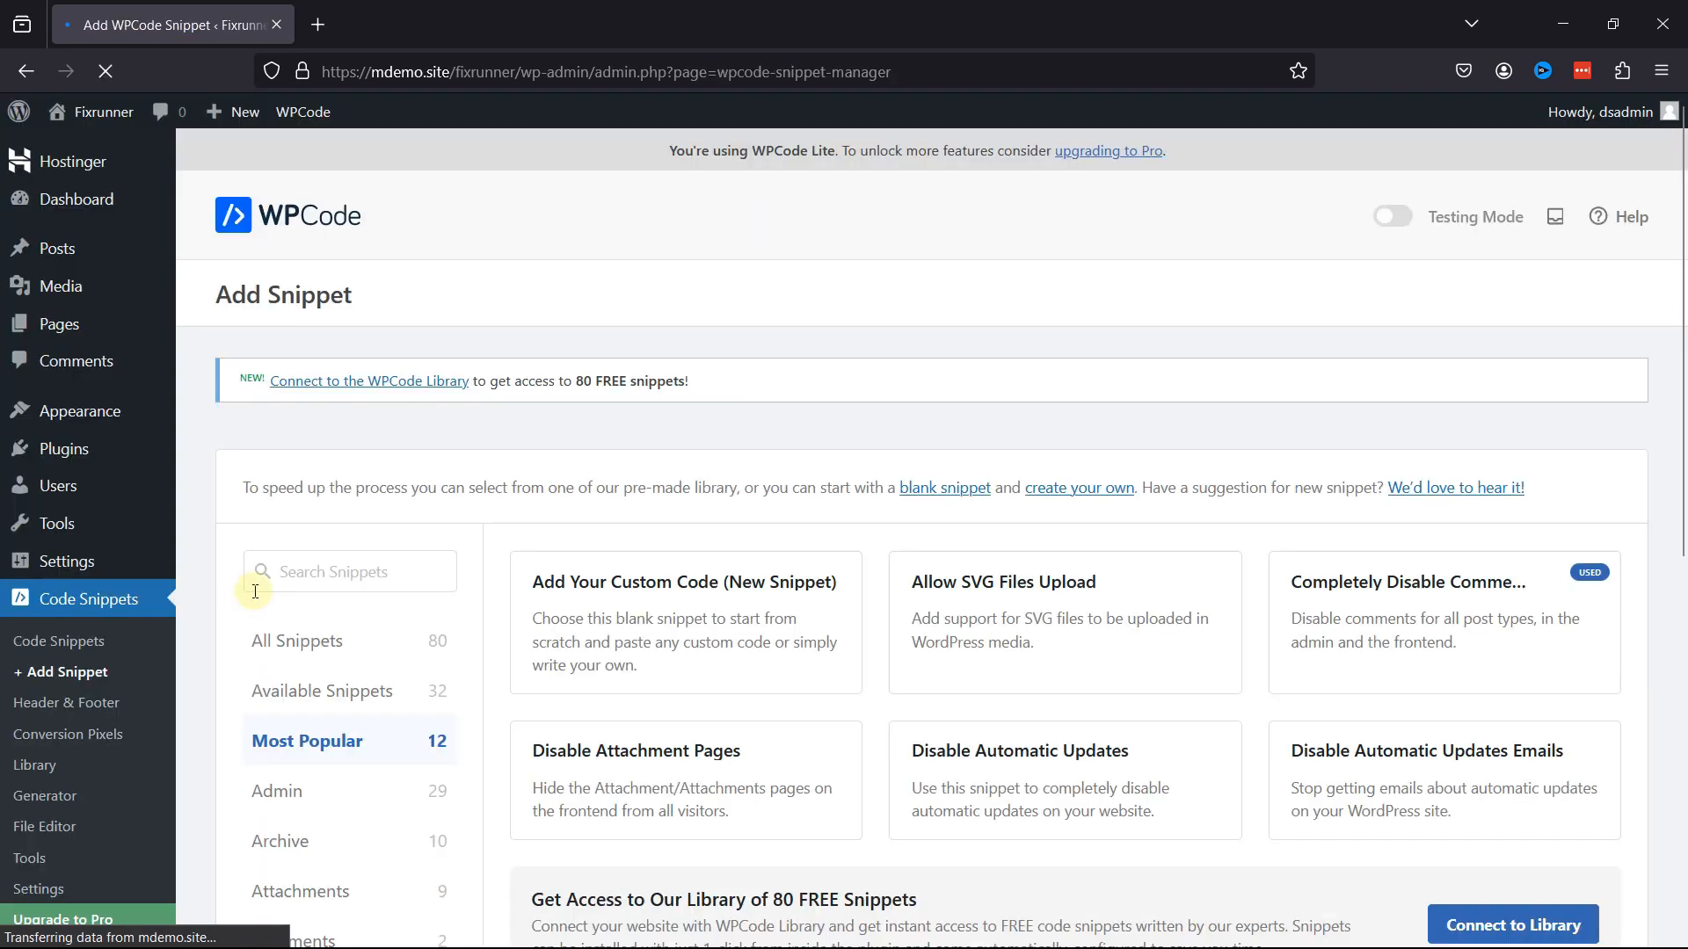
click(697, 631)
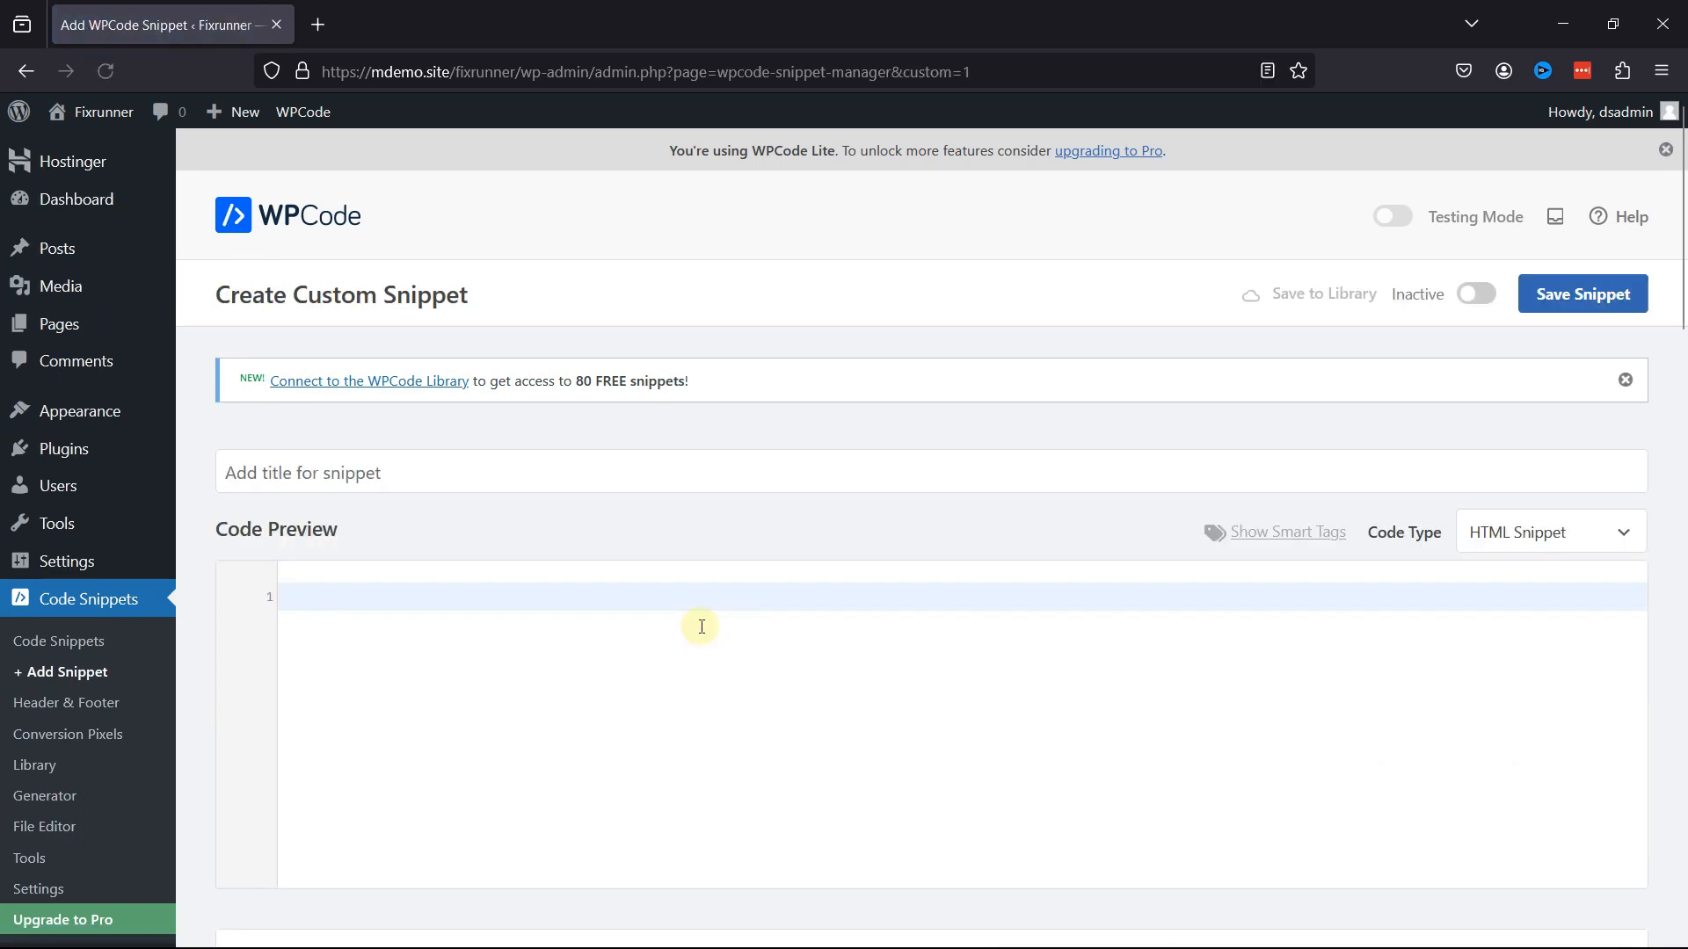
click(429, 458)
text(Bi)
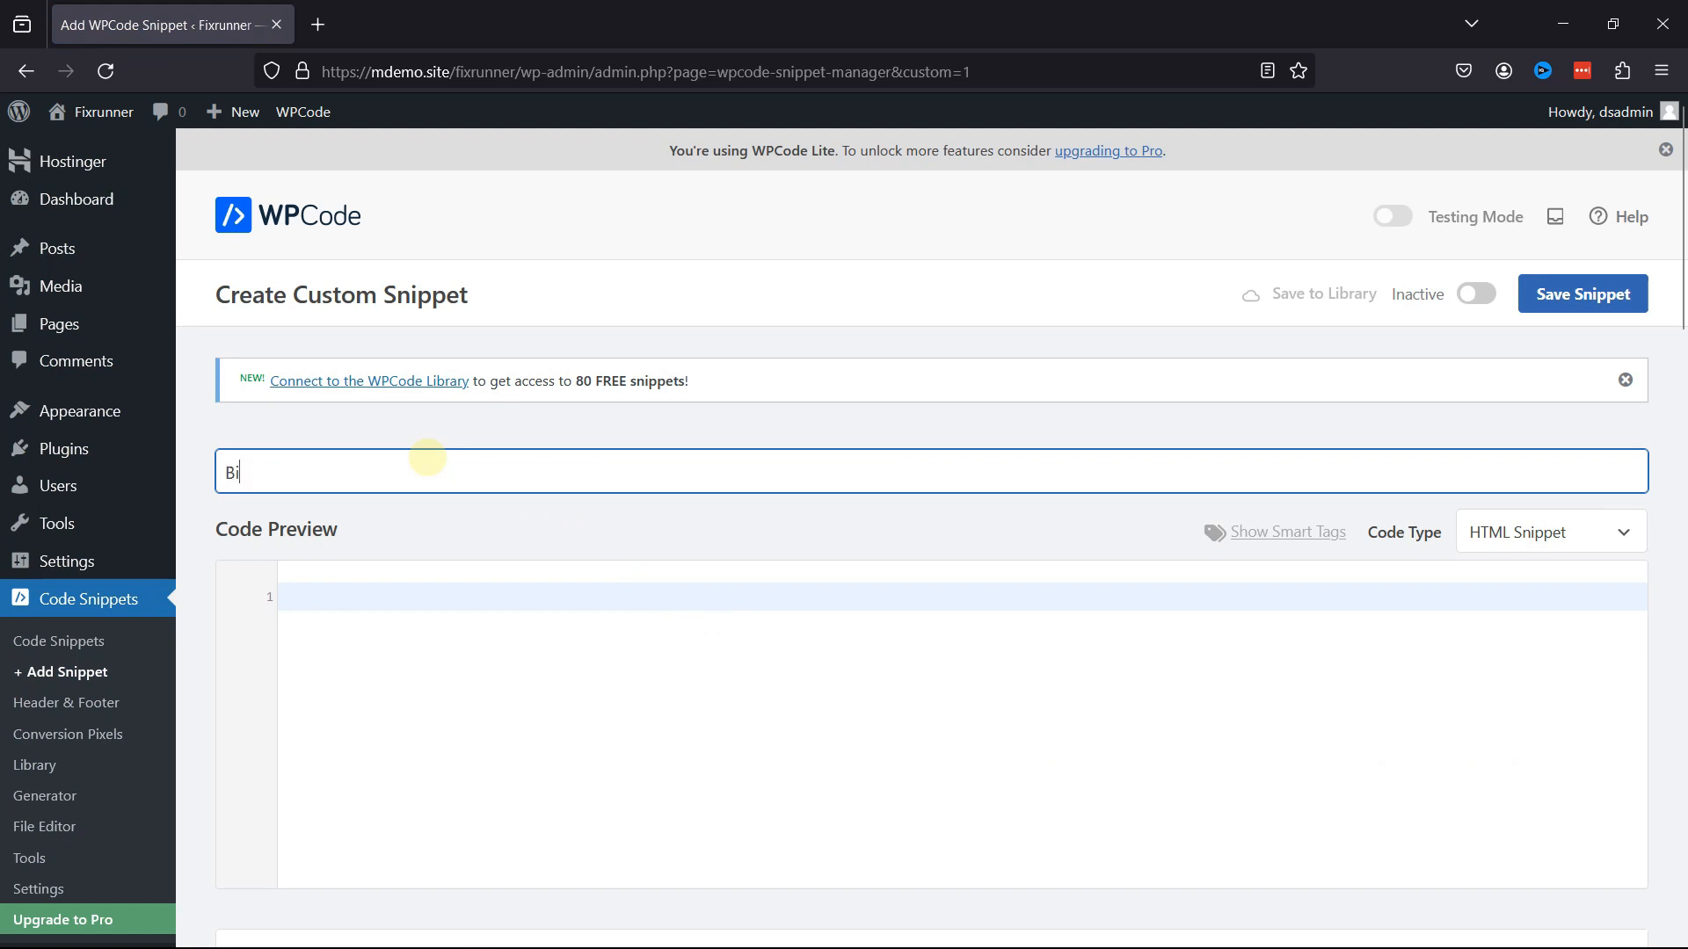
text(g Font Size)
click(1573, 533)
click(1547, 760)
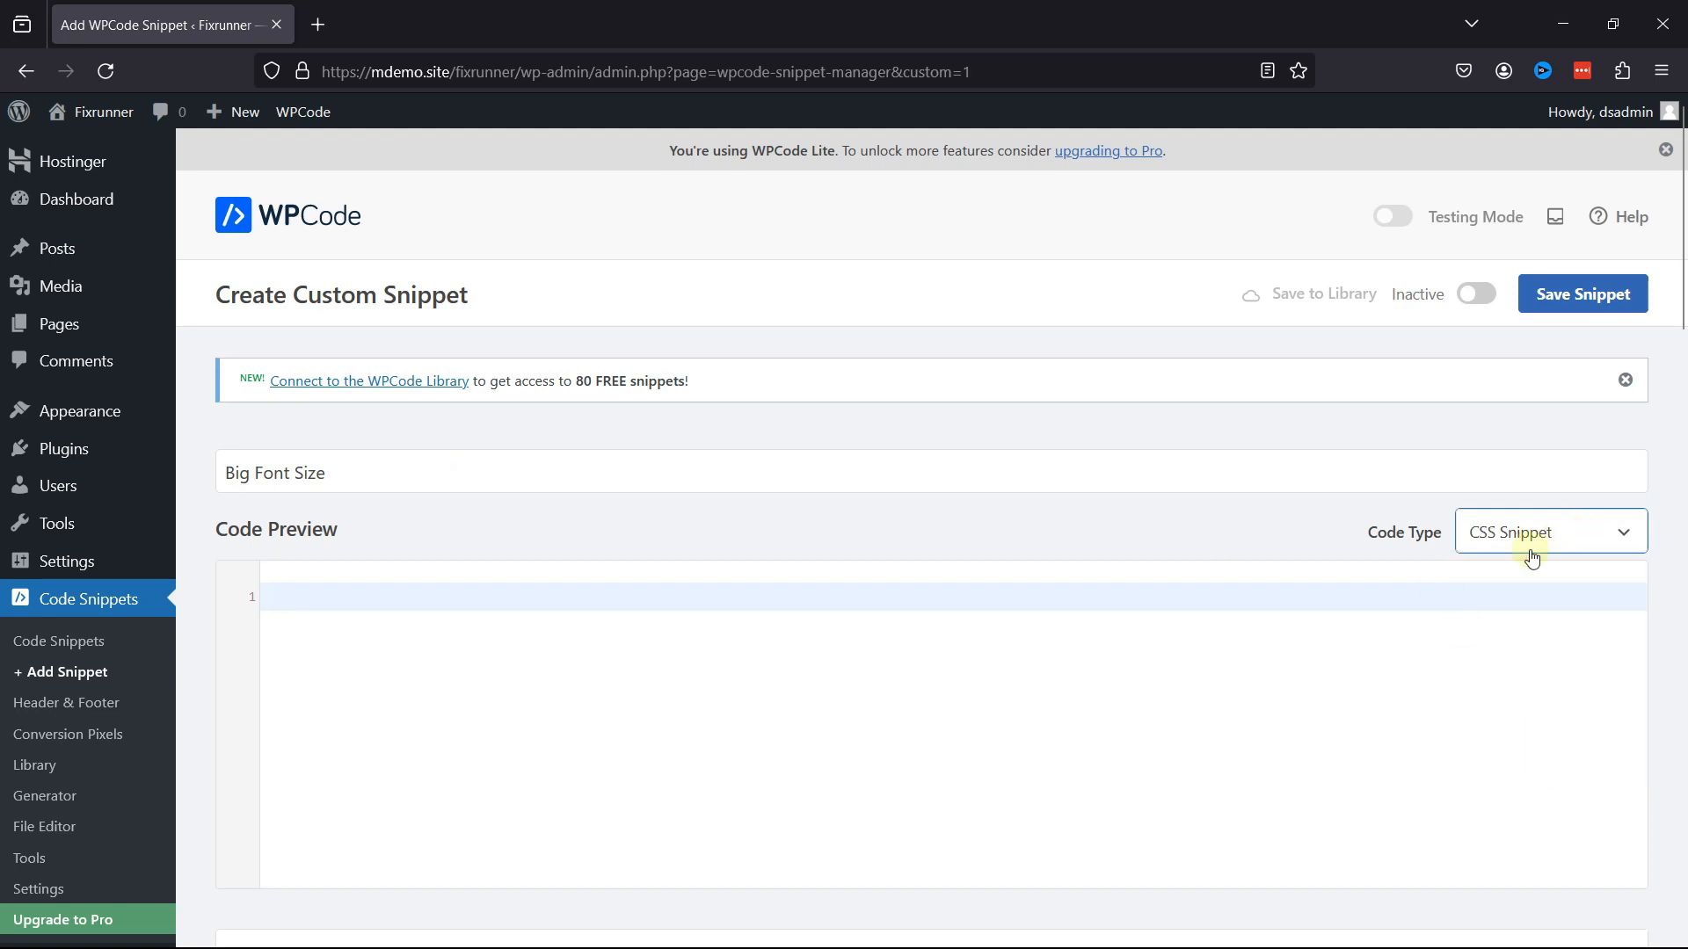
Write a CSS rule for p in the snippet's code that sets font-size: 36px;
click(1029, 604)
text(p)
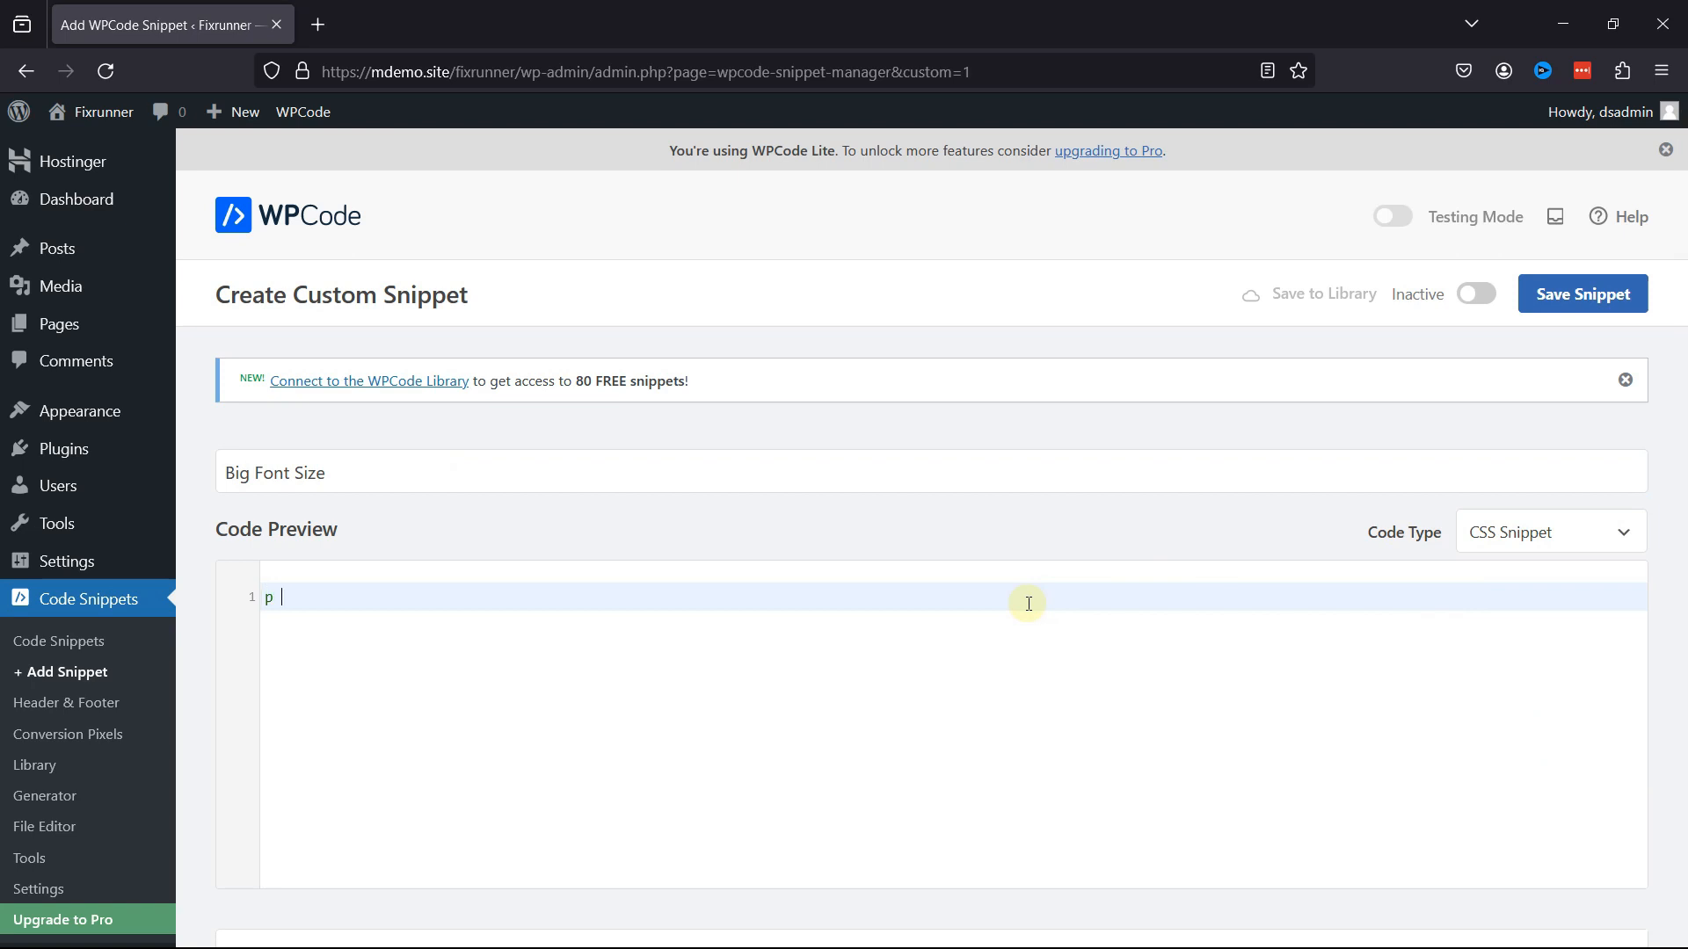
text( {)
key(Return)
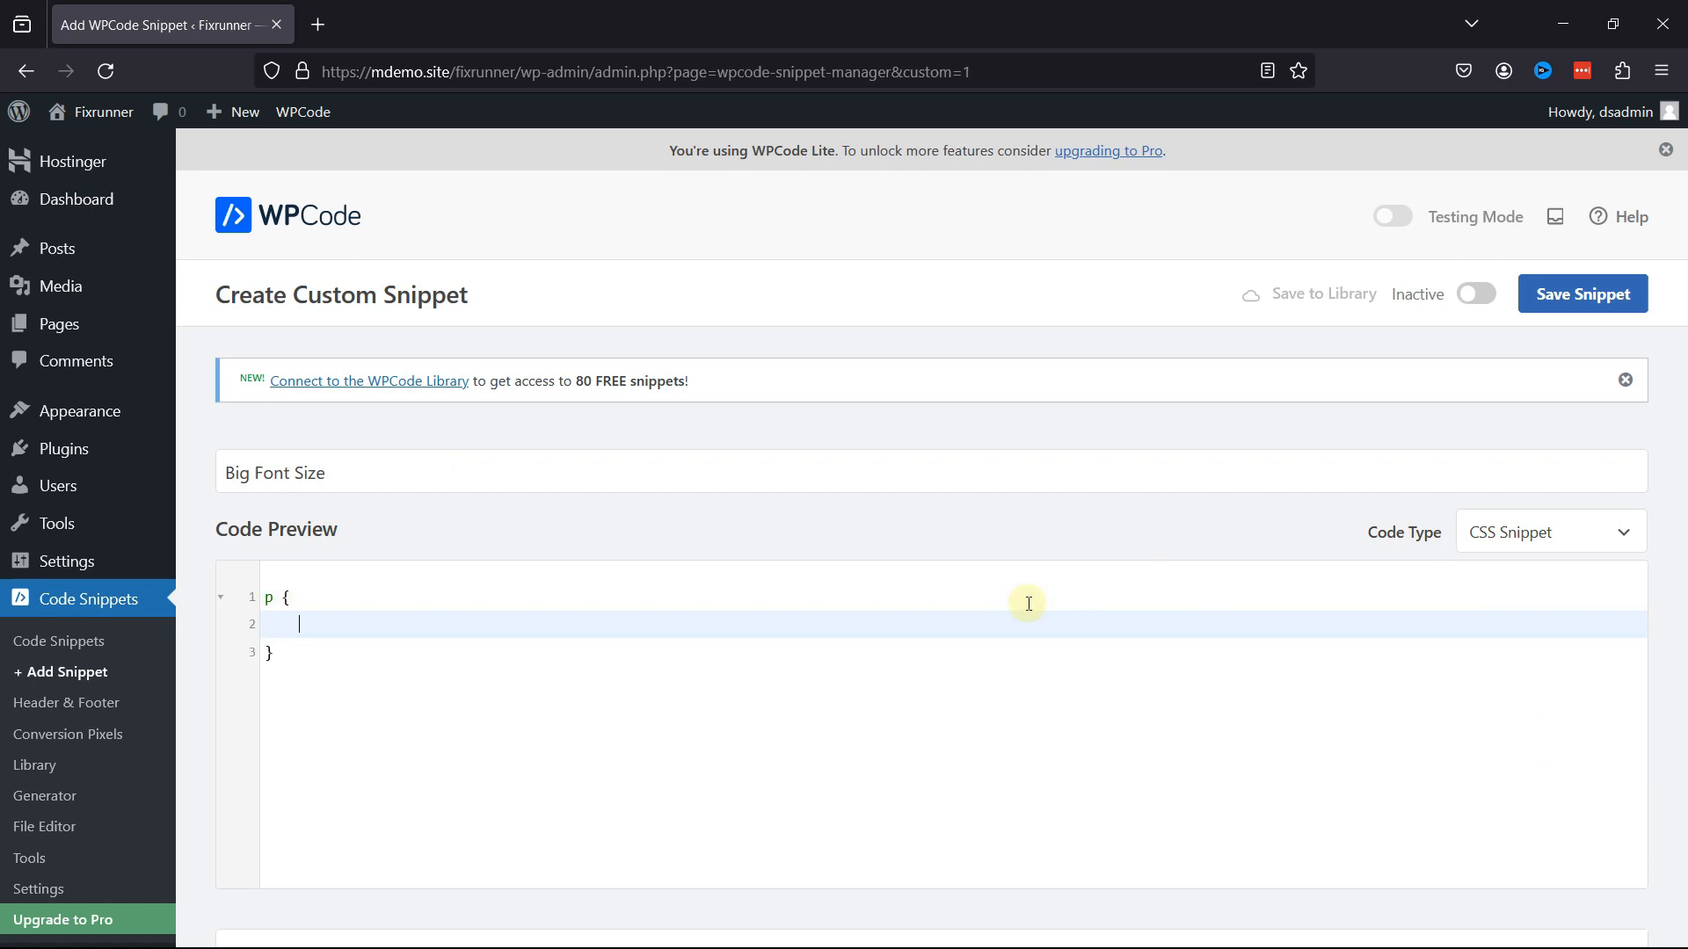
text(Font)
key(BackSpace)
key(BackSpace)
key(BackSpace)
key(BackSpace)
text(font)
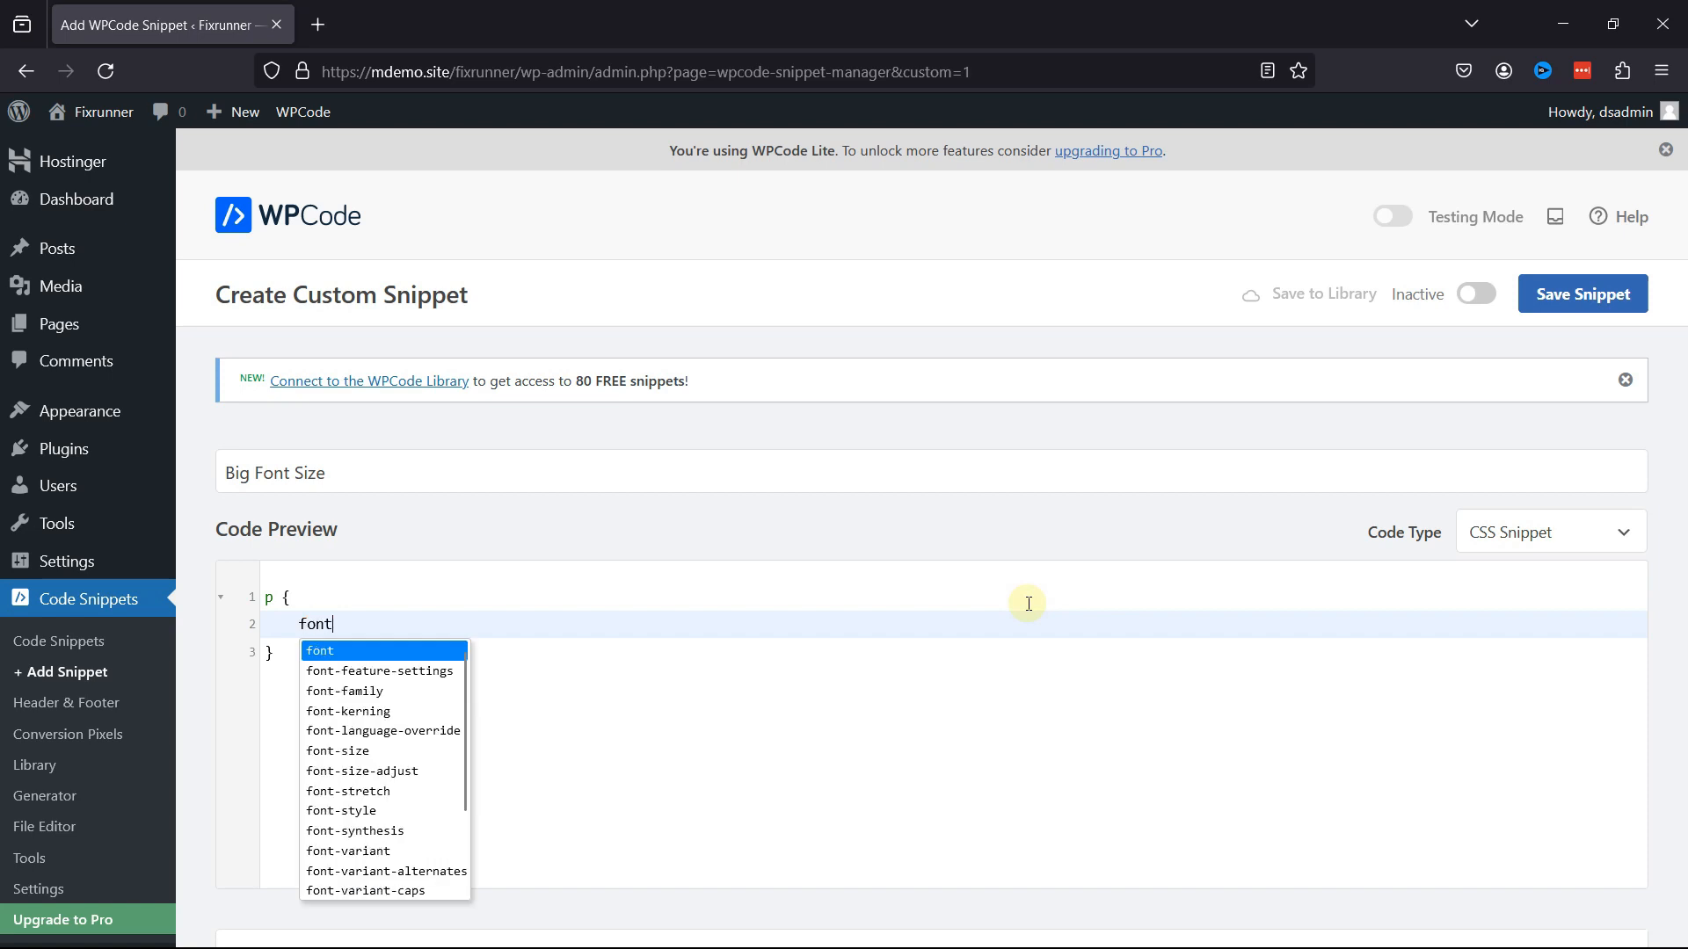
text(-size)
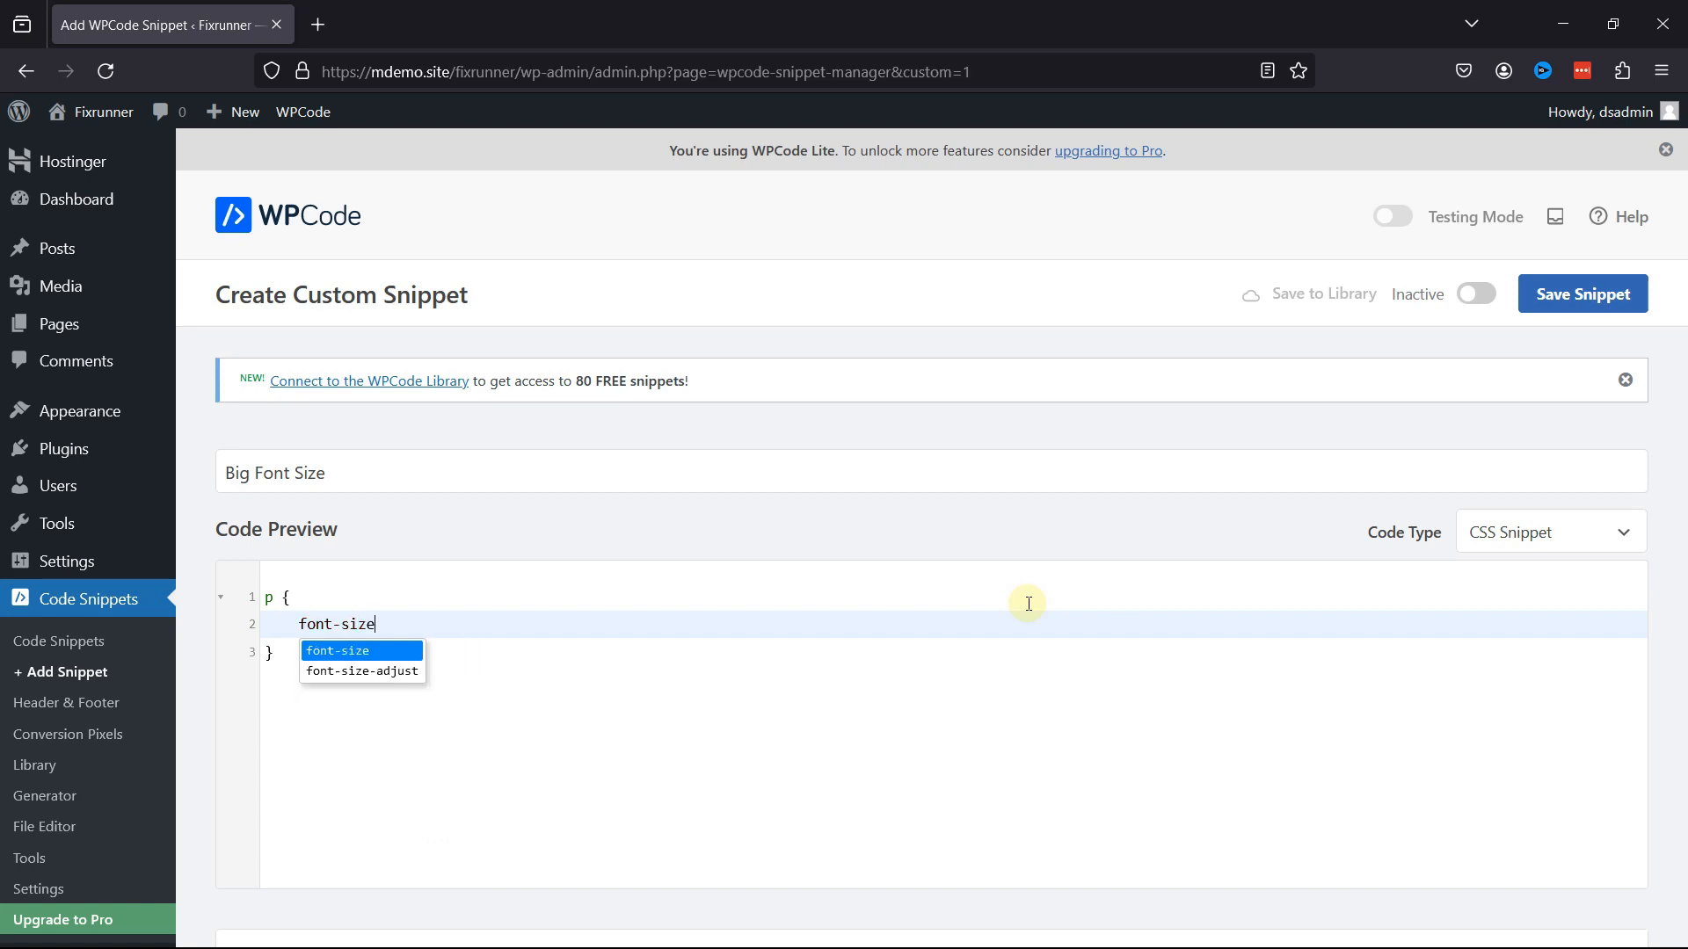
text(: 3)
text(6)
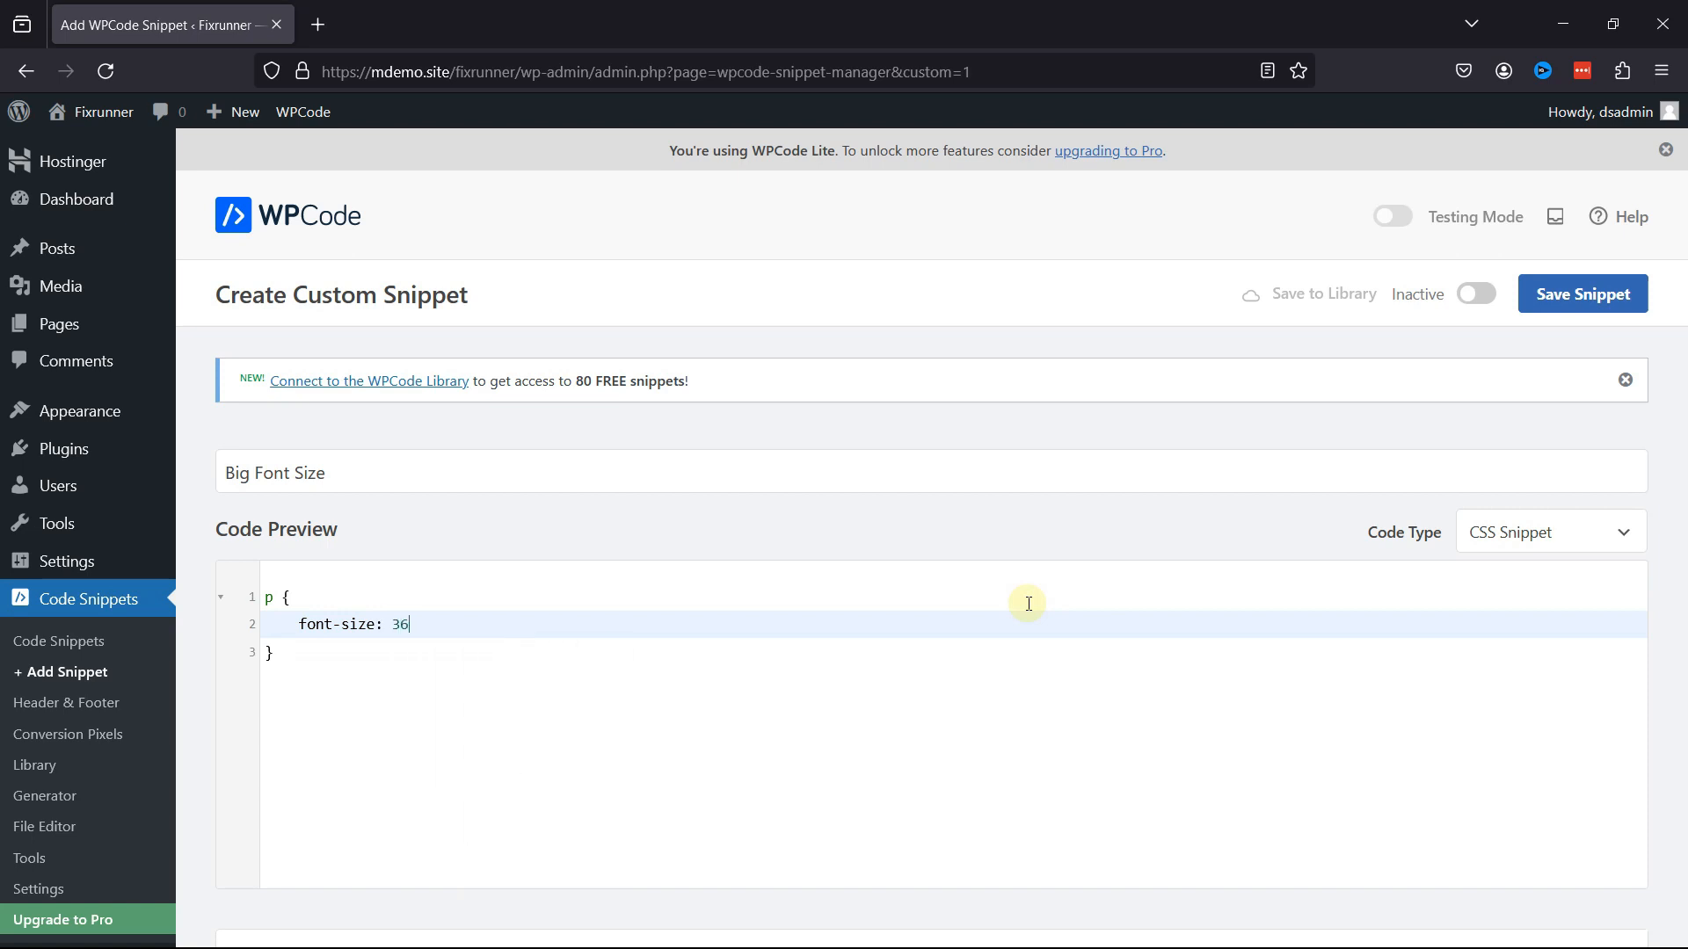
text(px:)
key(BackSpace)
text(;)
Activate and save the "Big Font Size" snippet, and review its insertion, device type and conditional logic settings
click(1464, 296)
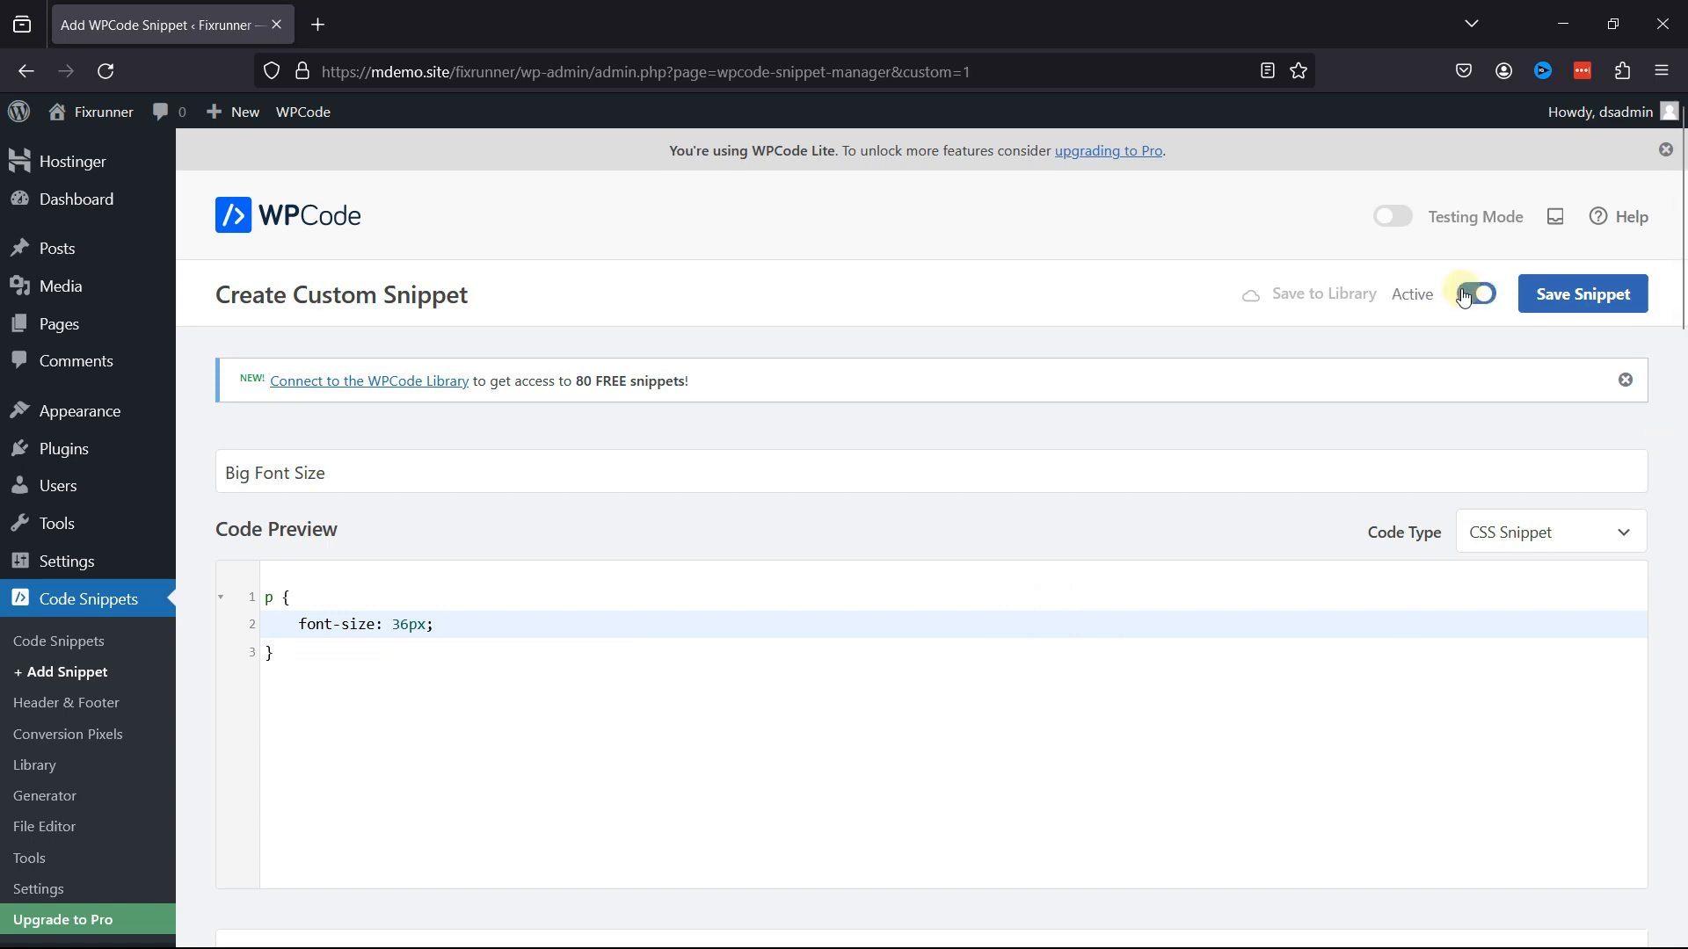
click(1551, 295)
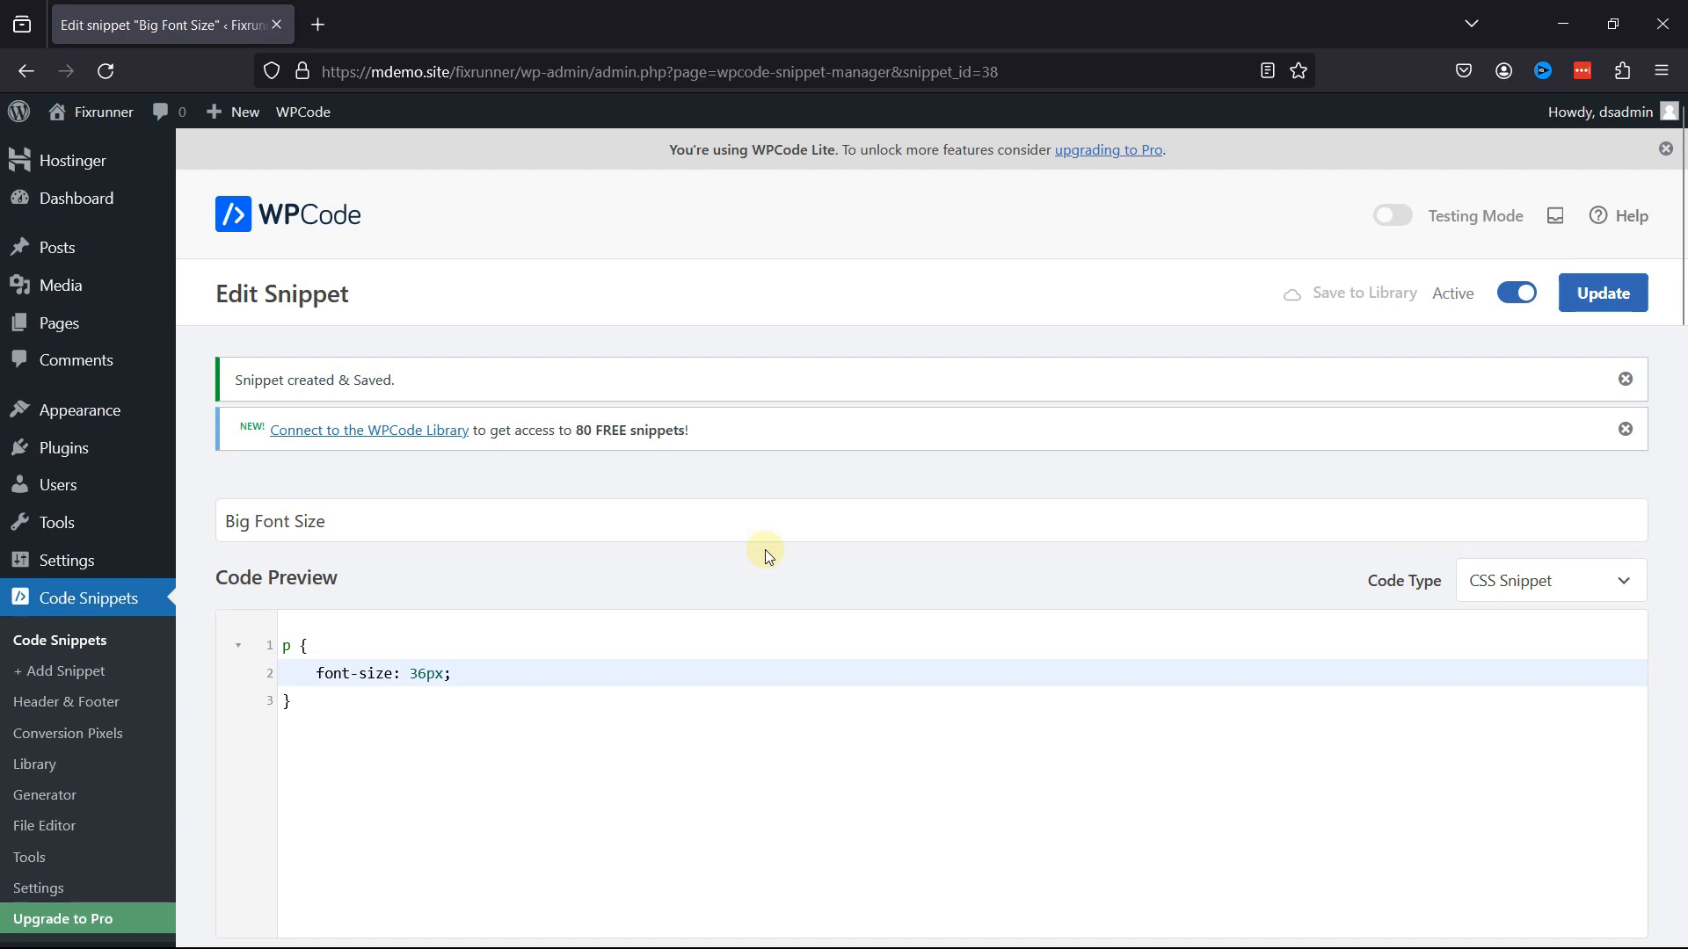
scroll(765, 551, down, 8)
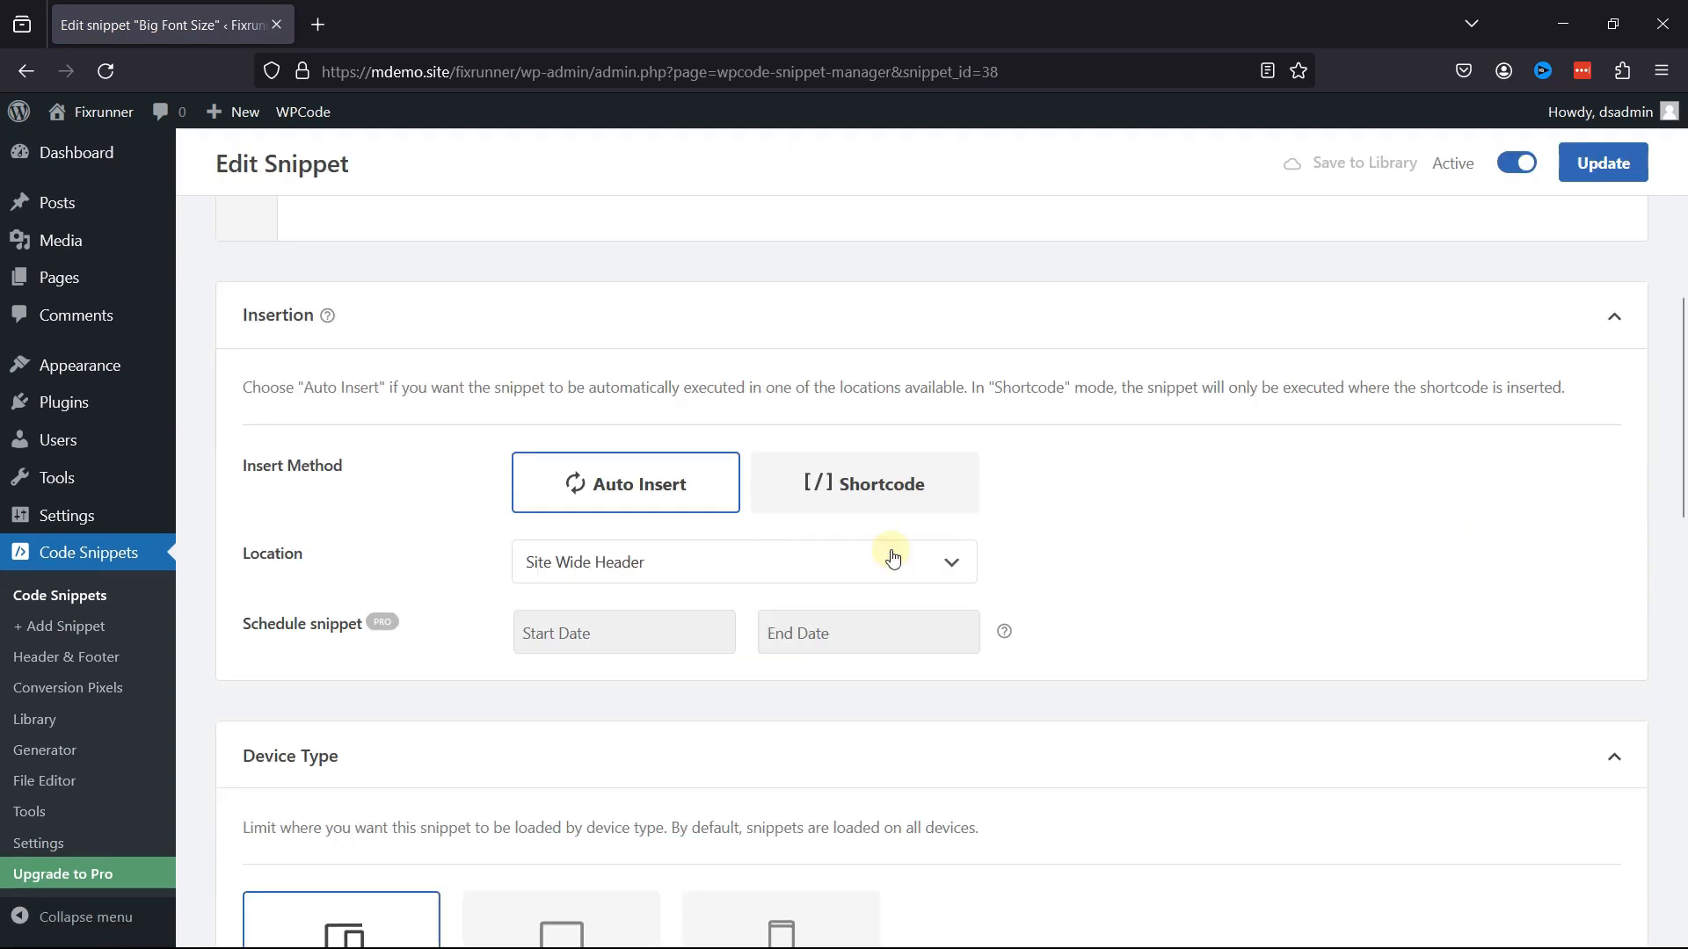
scroll(967, 738, down, 3)
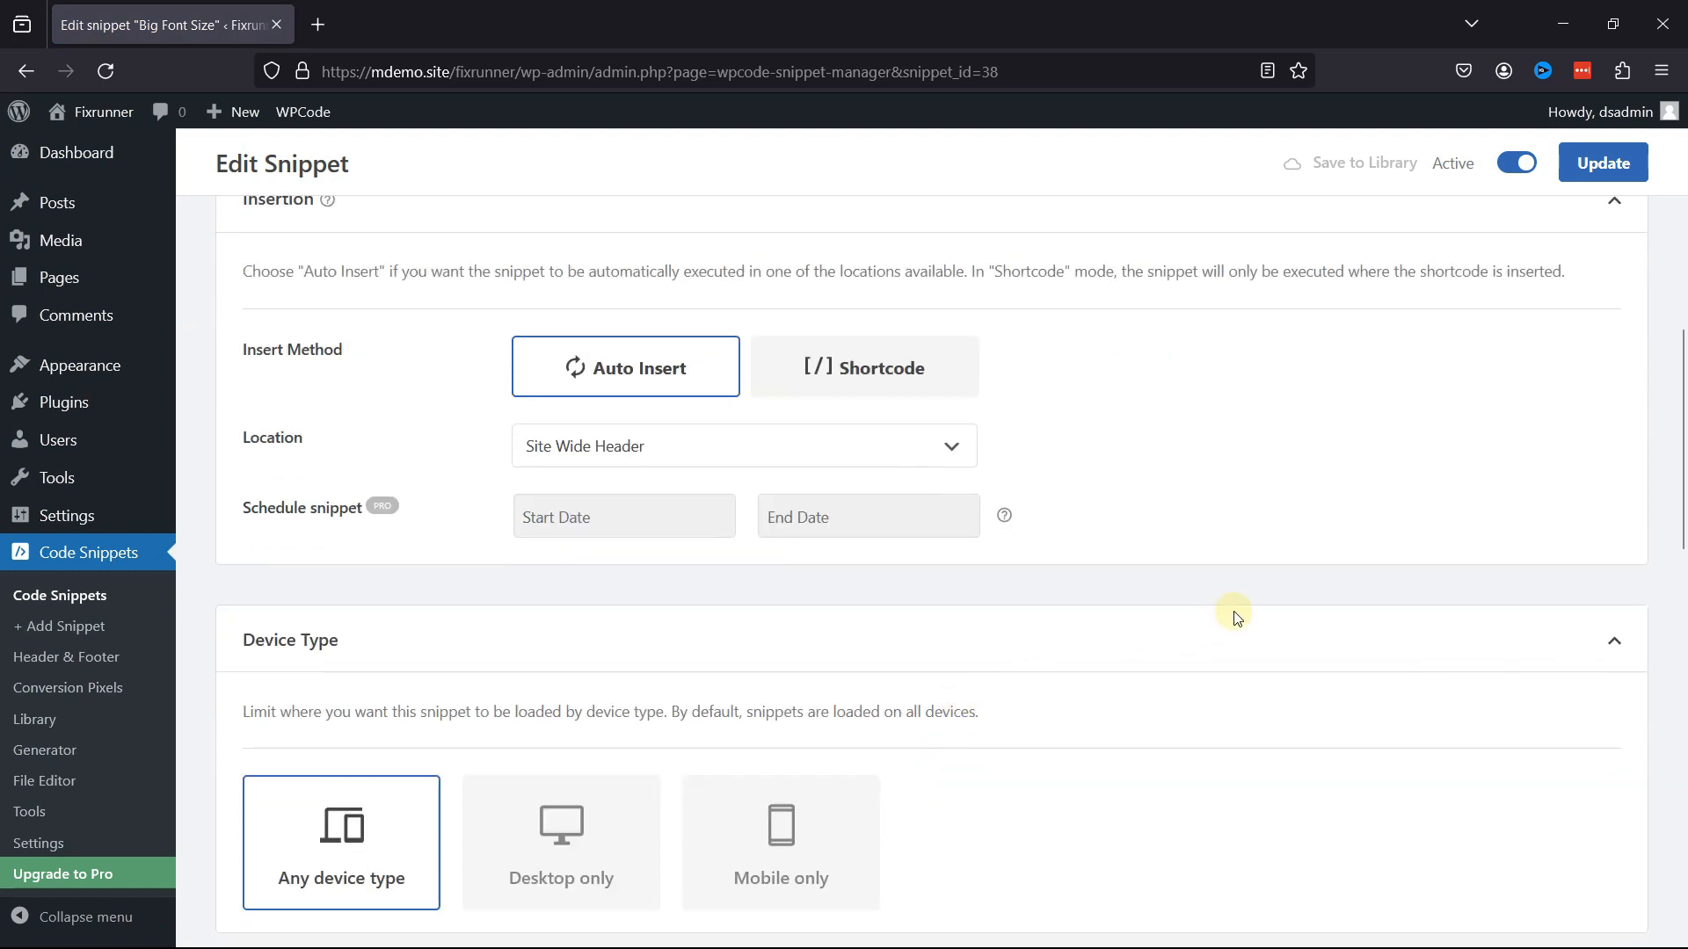
scroll(1232, 614, down, 3)
scroll(1237, 610, down, 6)
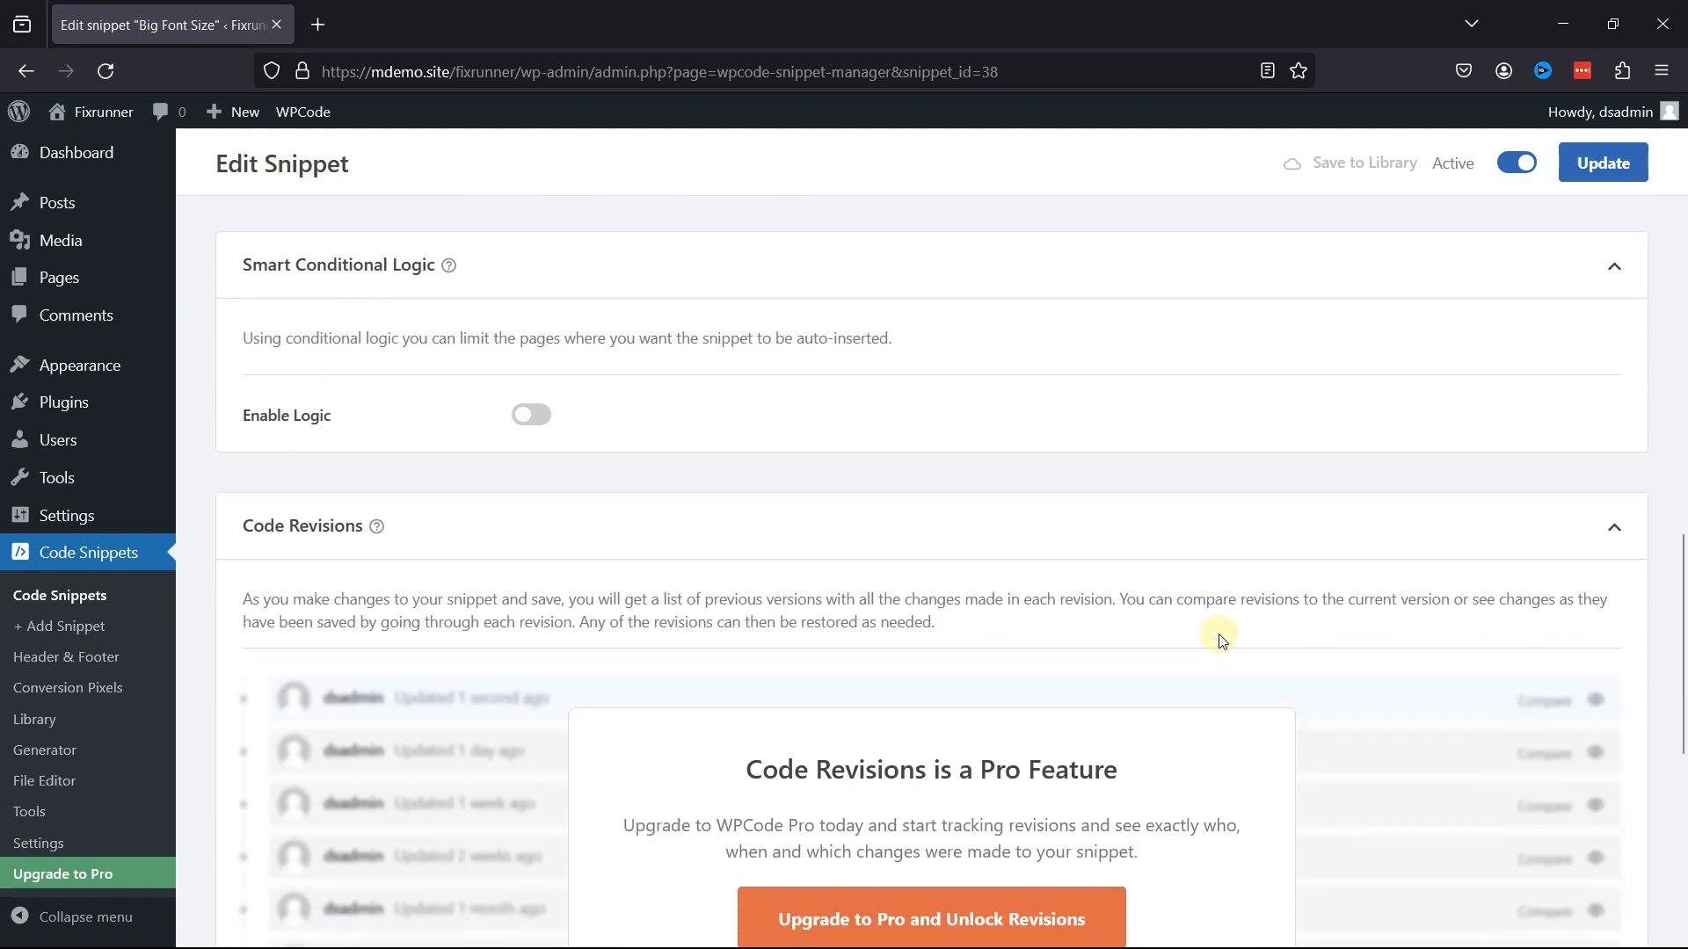
scroll(1213, 640, up, 8)
scroll(1212, 639, up, 10)
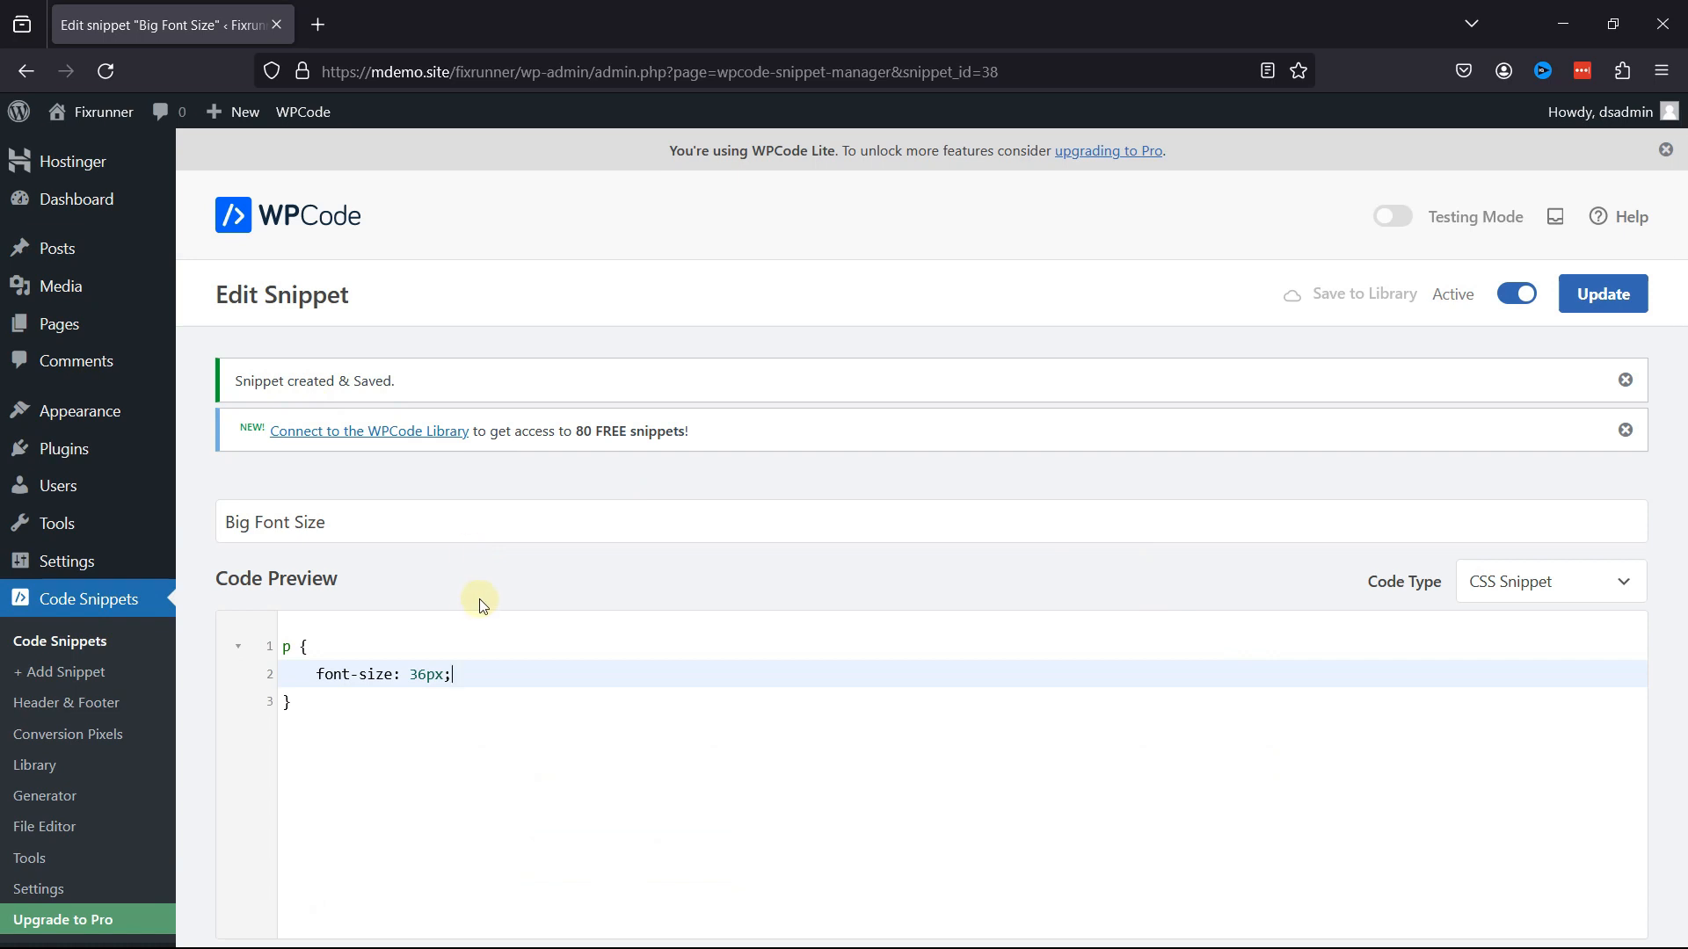
Start a new post in a separate browser tab and title it "New Blog"
mouse_move(71, 254)
right_click(240, 289)
click(281, 304)
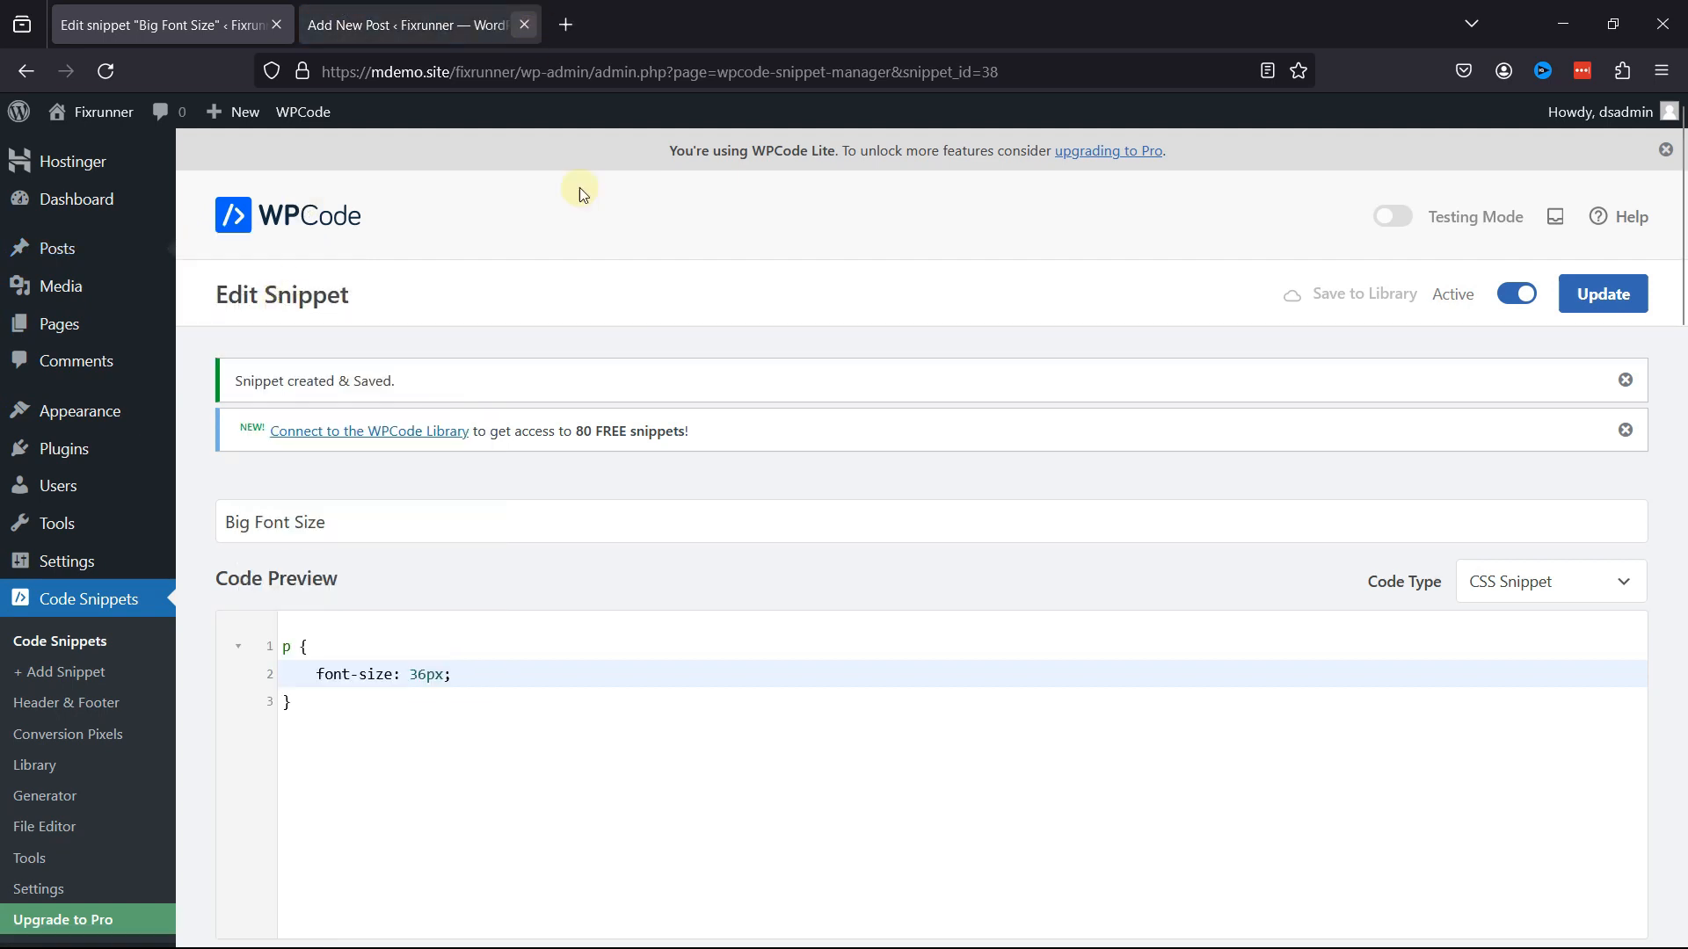
click(399, 39)
text(Ne)
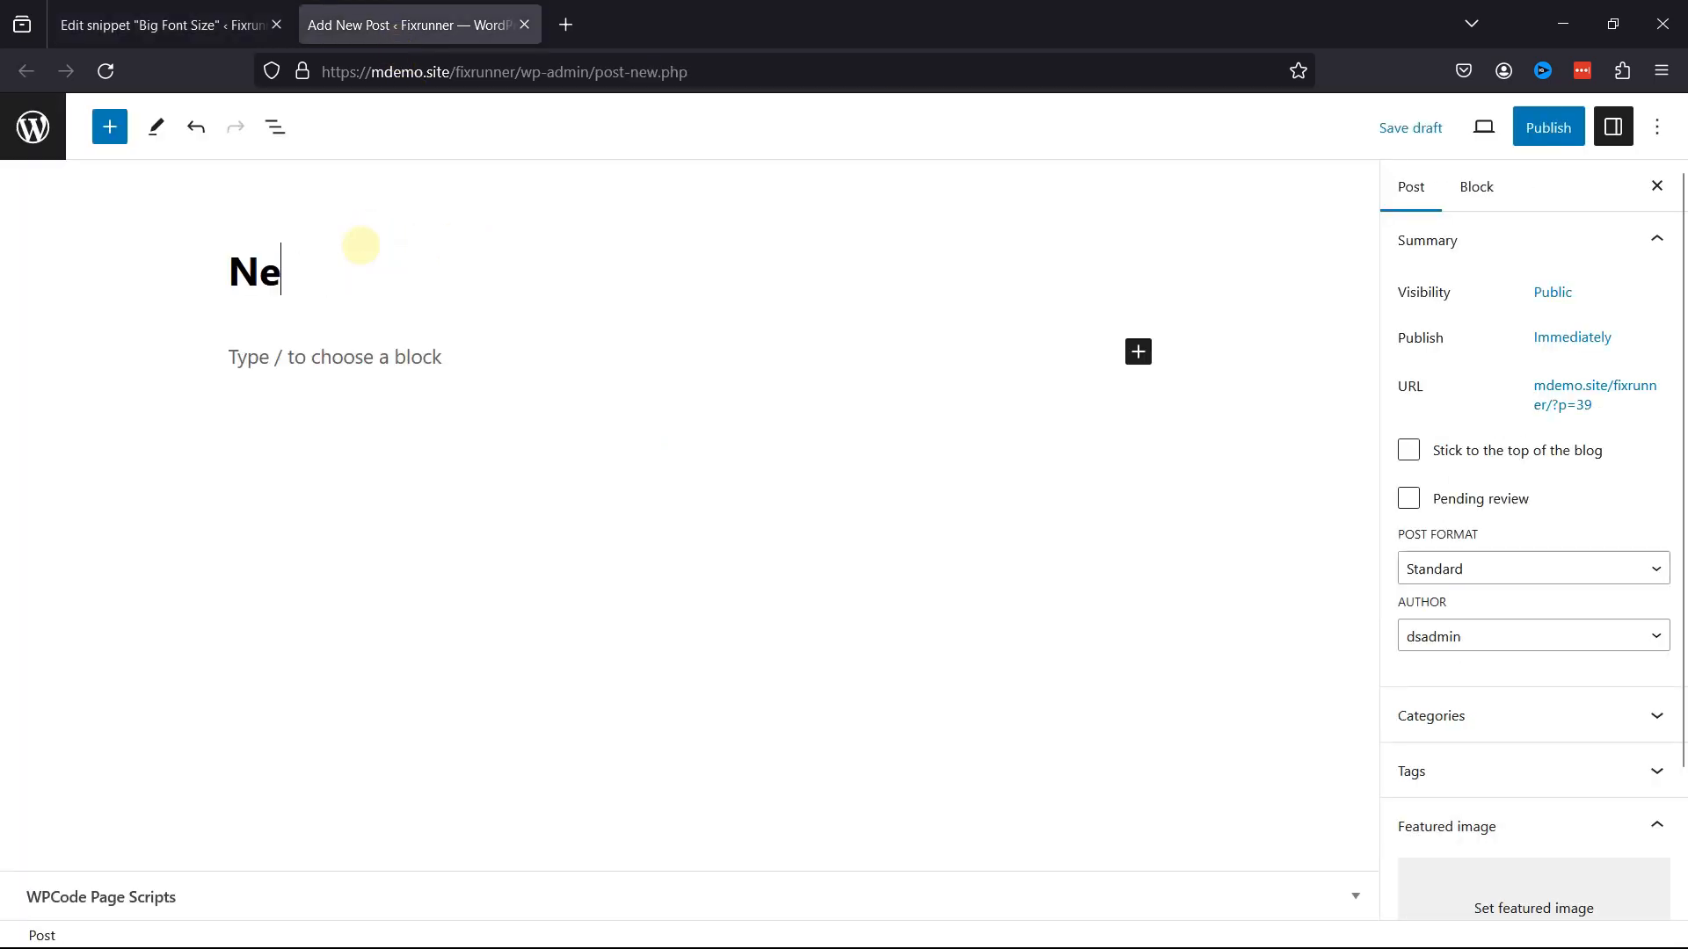
text(w Blog)
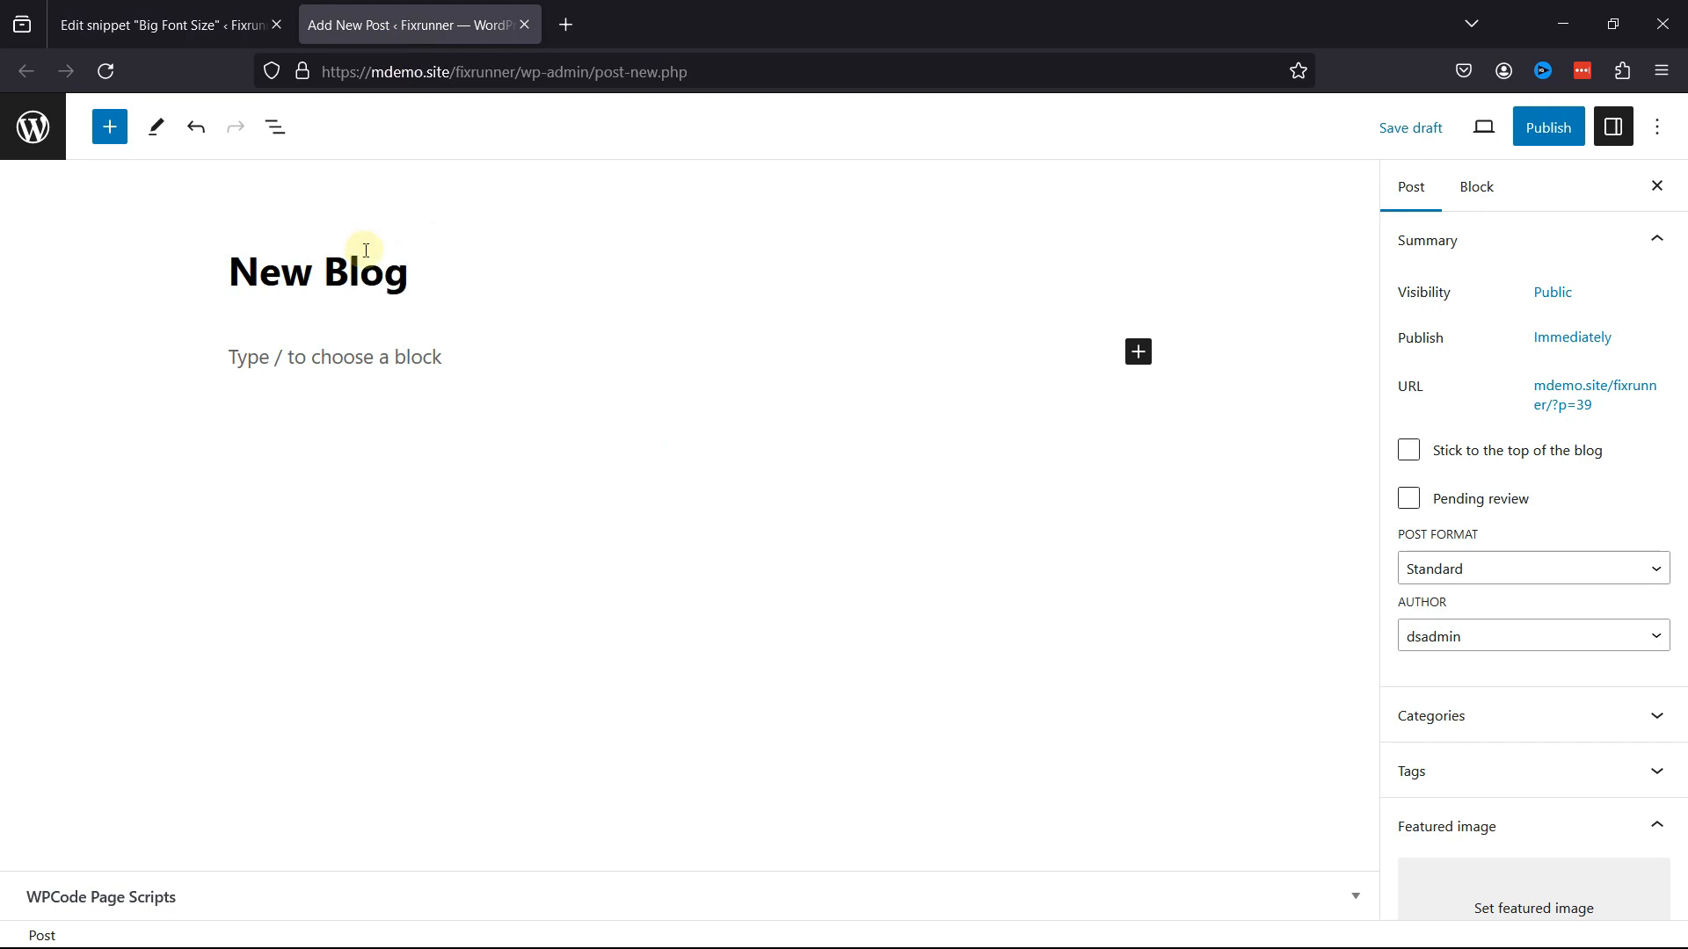
Add the paragraph "This is a new Sentence" below the title and publish the post
click(503, 363)
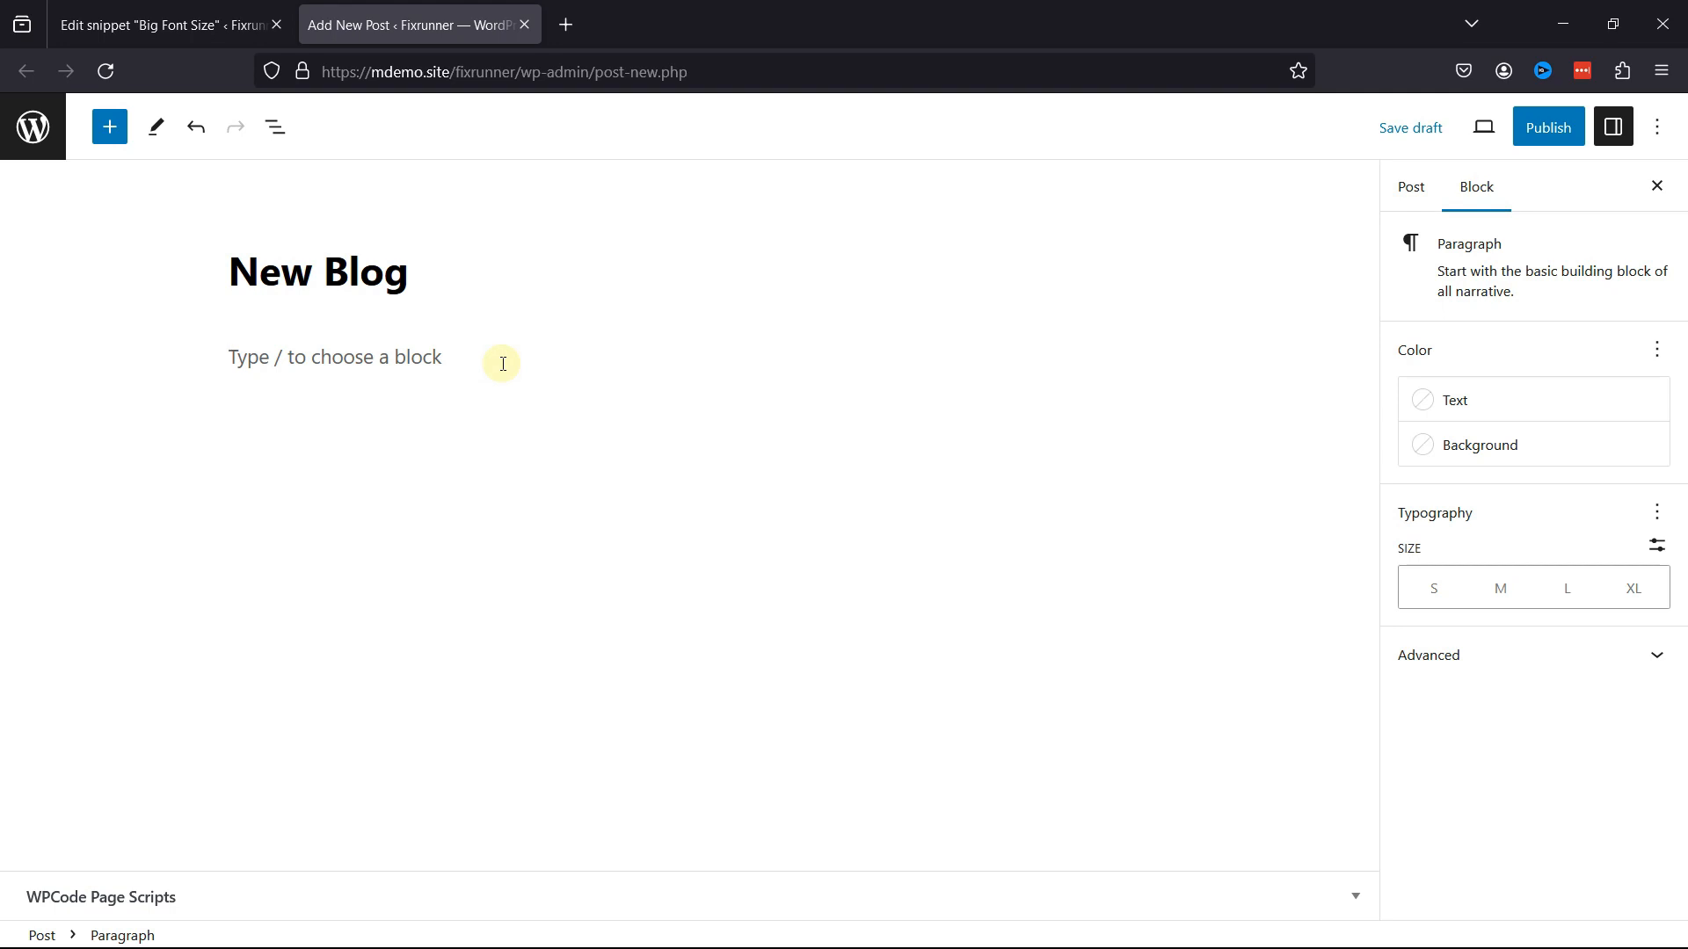
text(This is)
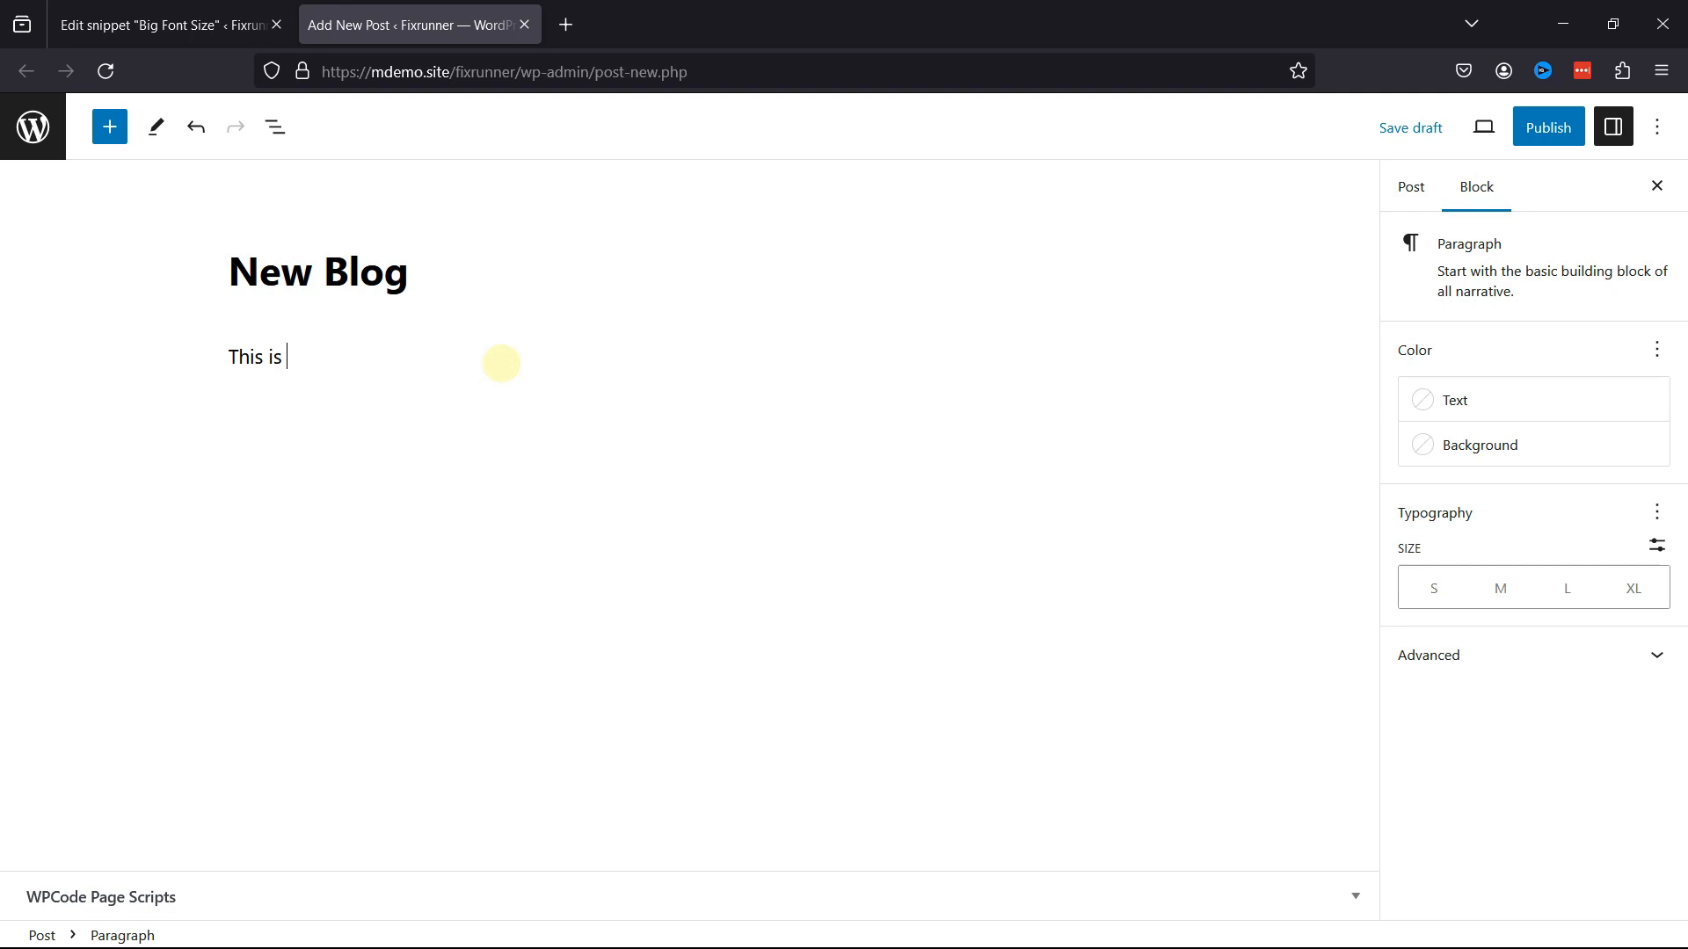
text( t)
key(BackSpace)
text(a new Sentence)
click(1561, 132)
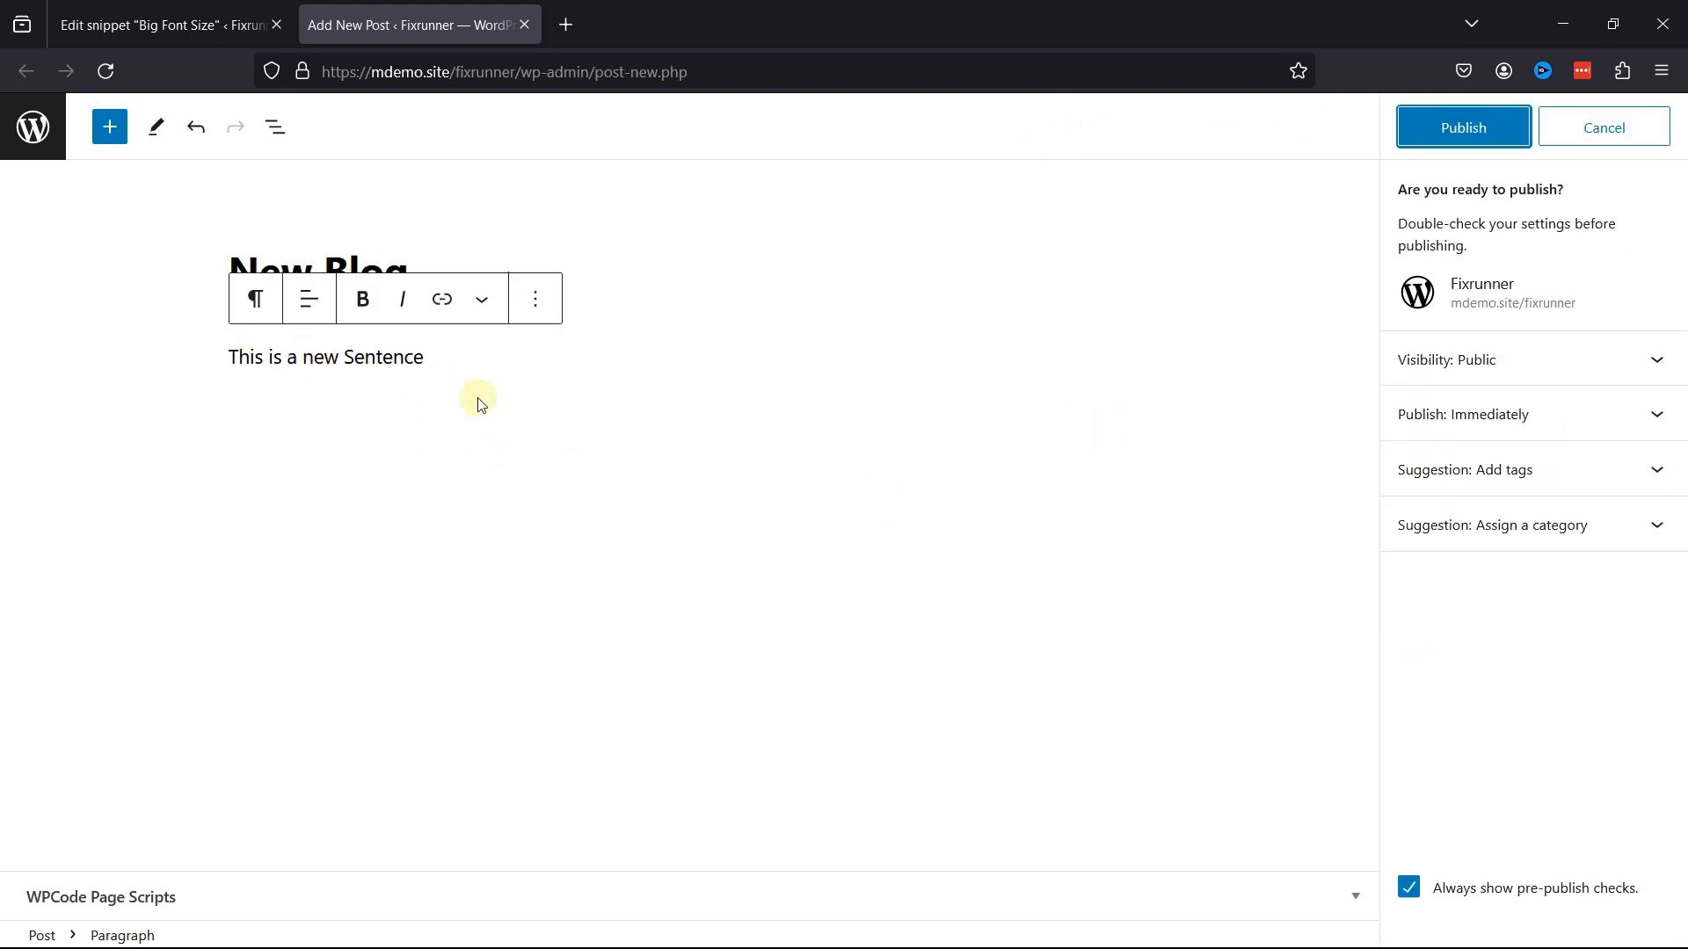
click(1452, 139)
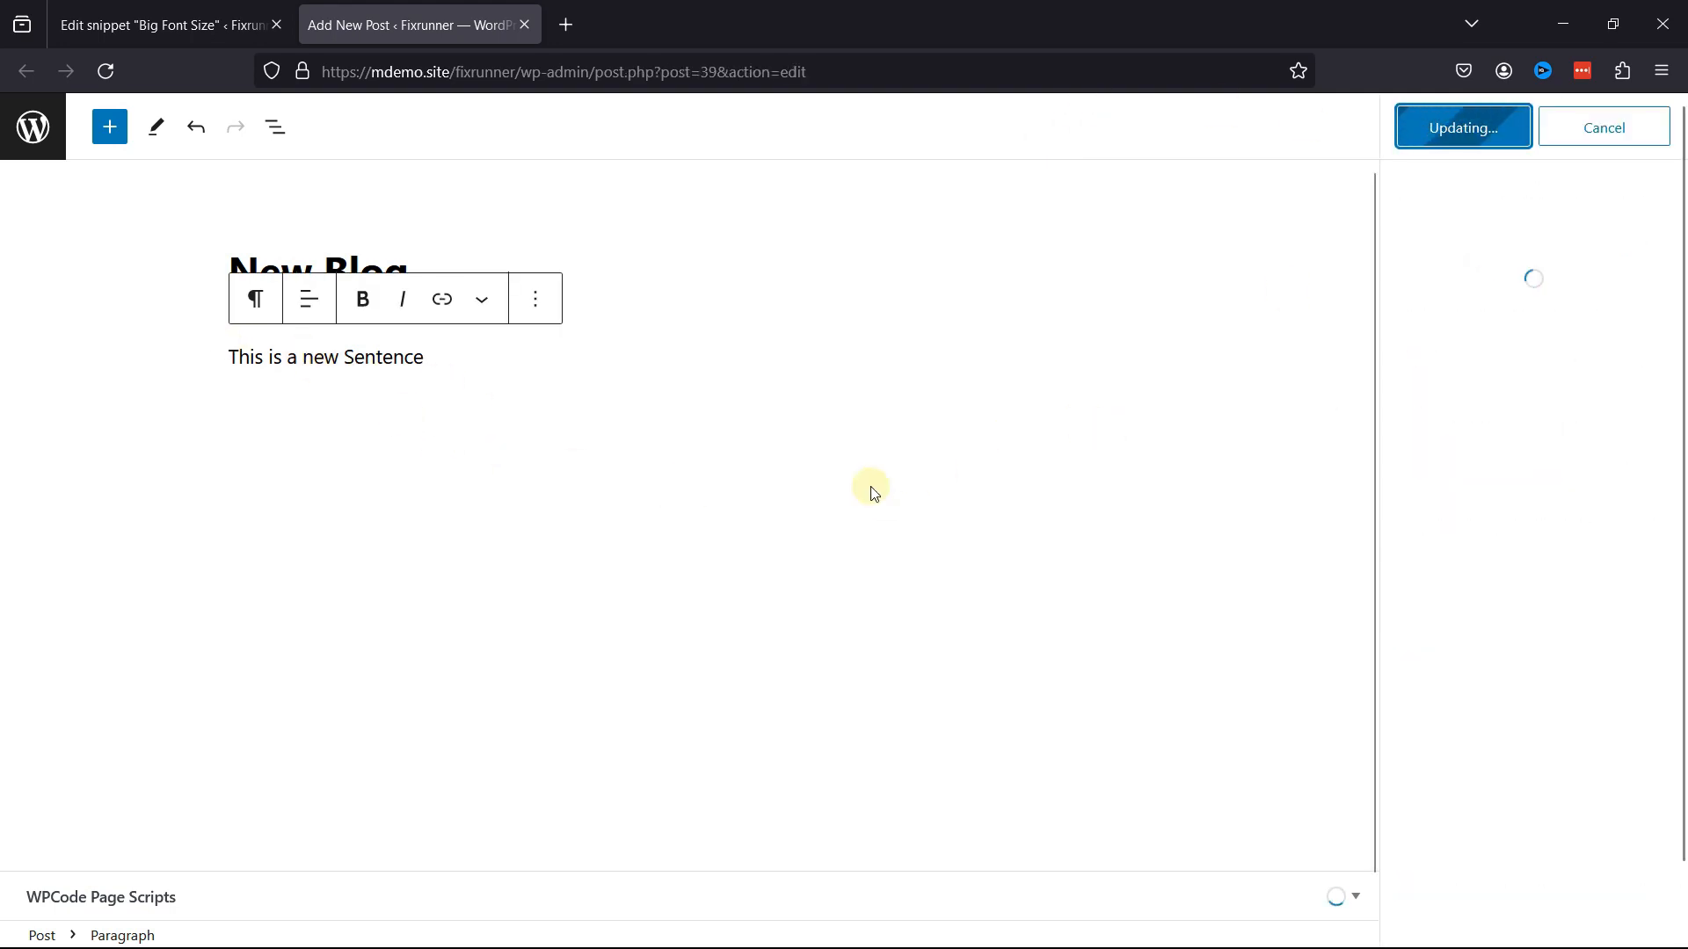
Open the published "New Blog" post in a new browser tab and check the sentence's font size
right_click(214, 877)
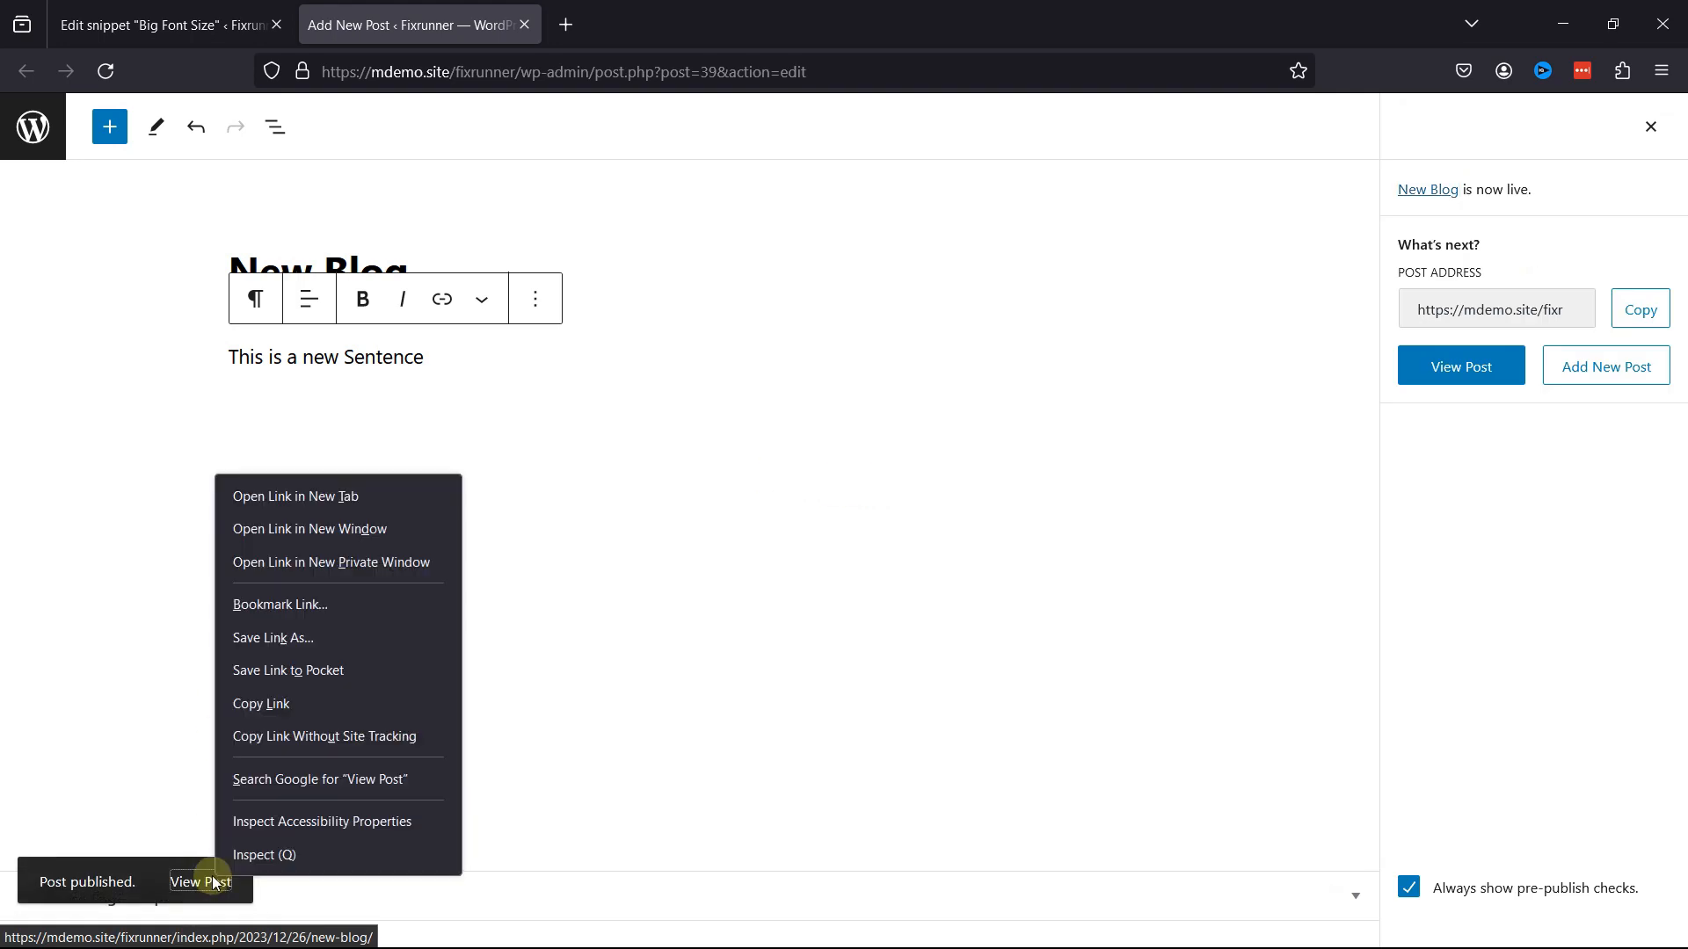
click(297, 498)
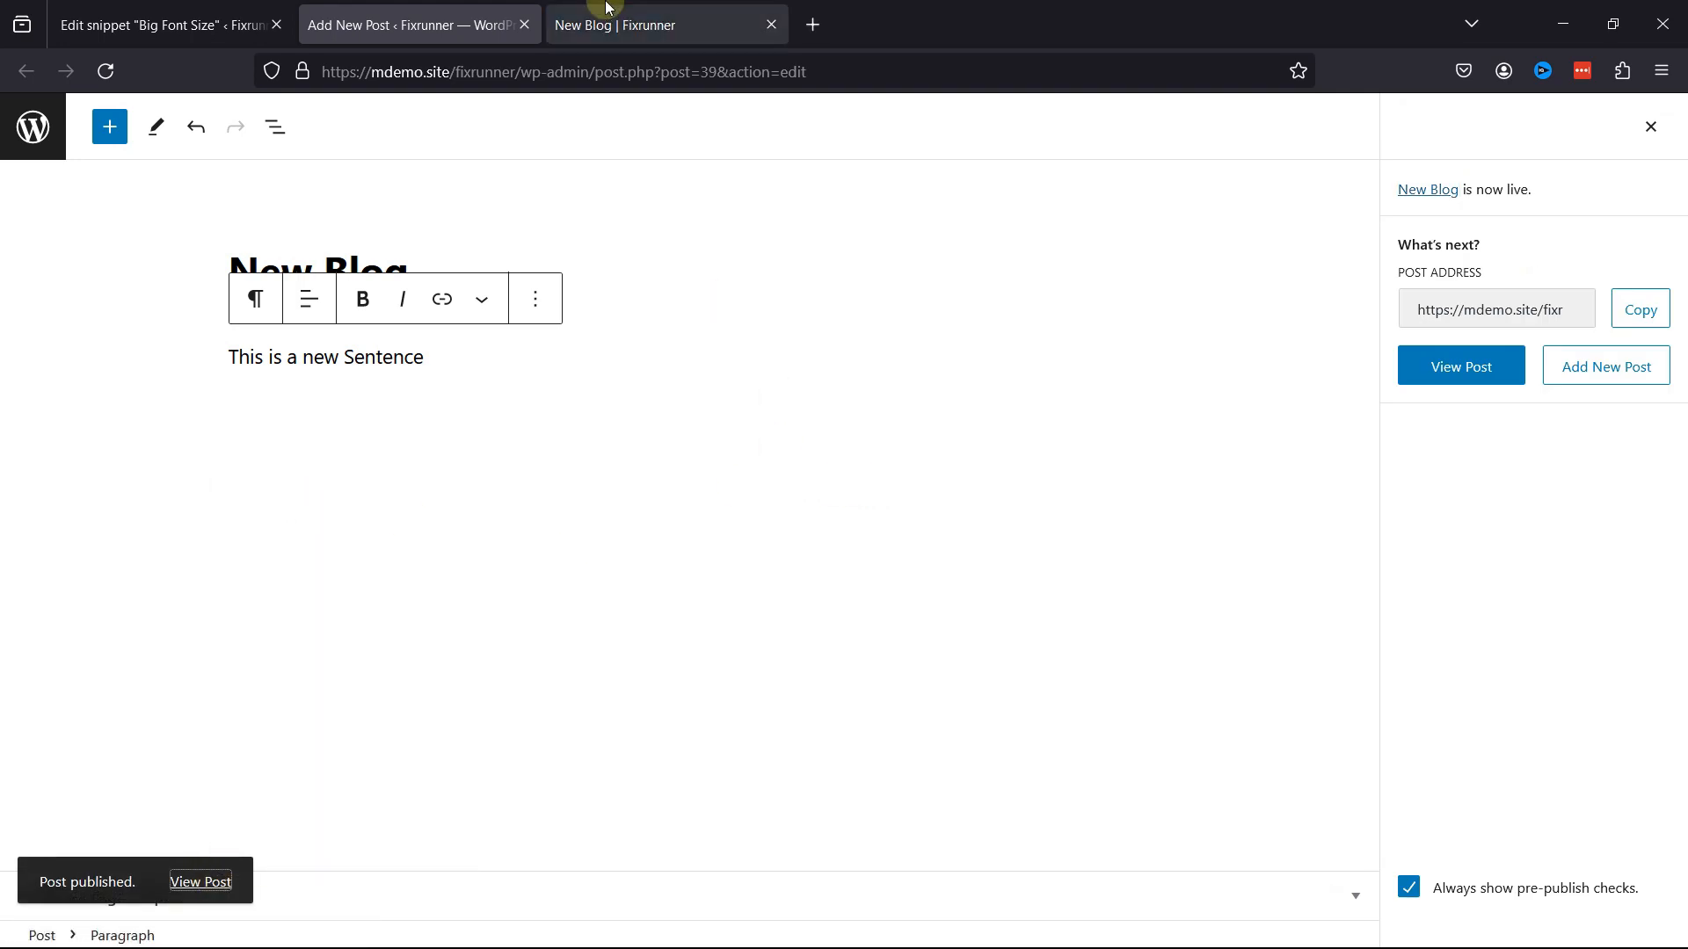
click(605, 23)
drag(292, 437, 895, 457)
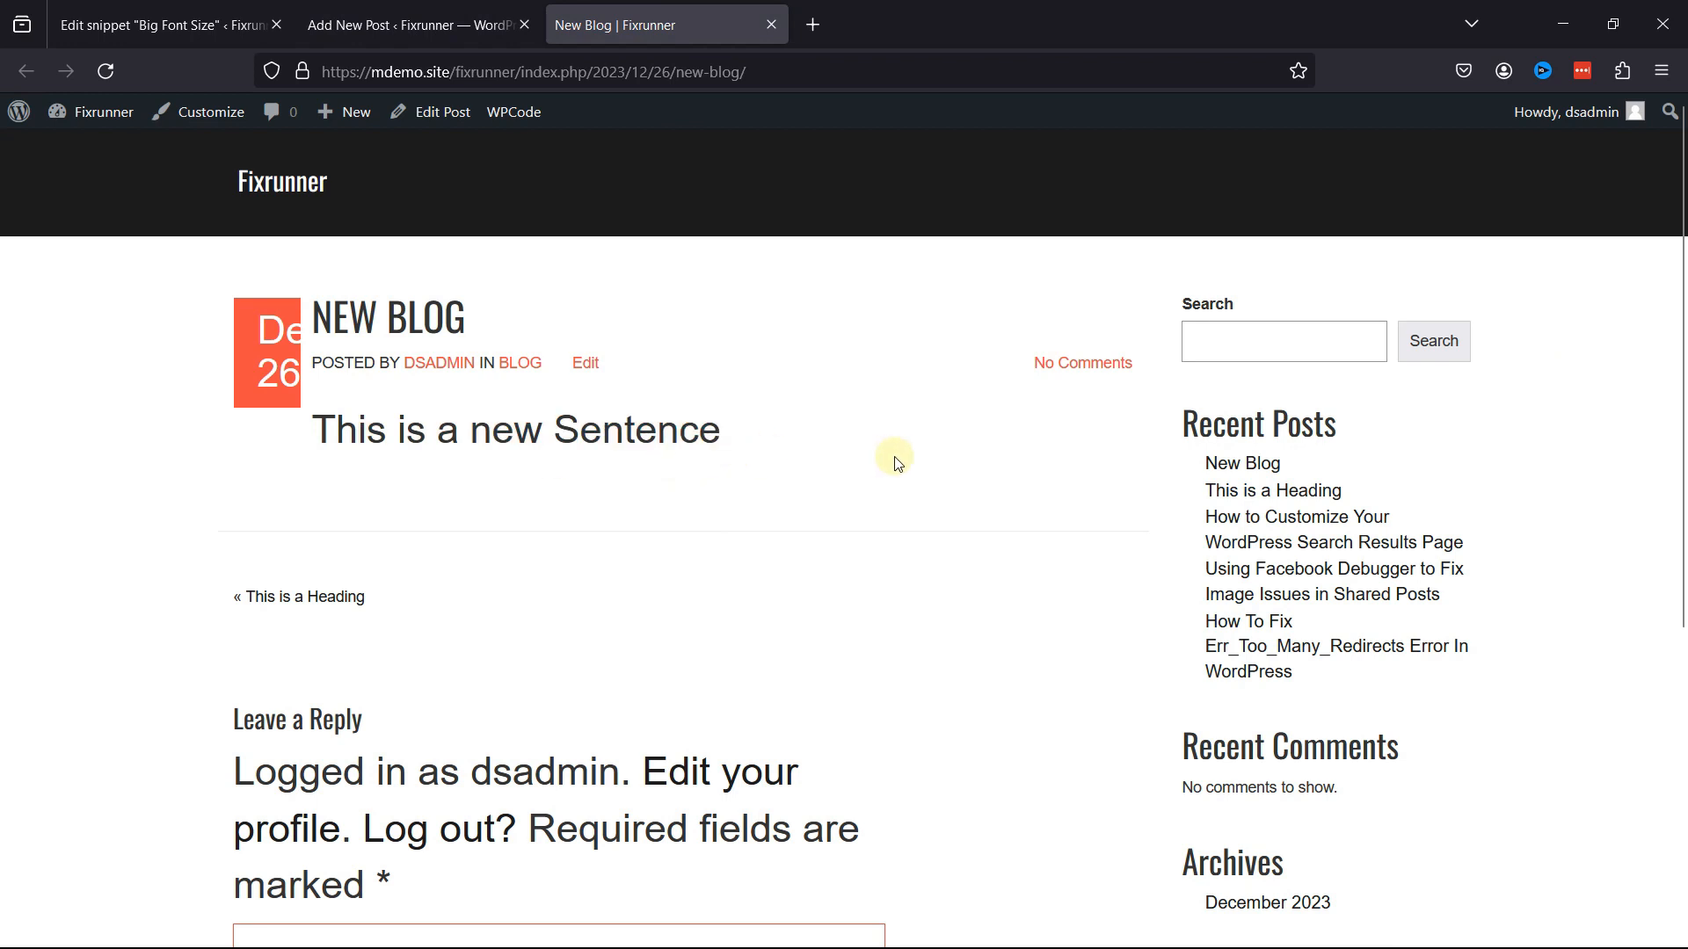
Return to the post editor, add a second paragraph reading "This is changed" and set its size to Small
click(457, 26)
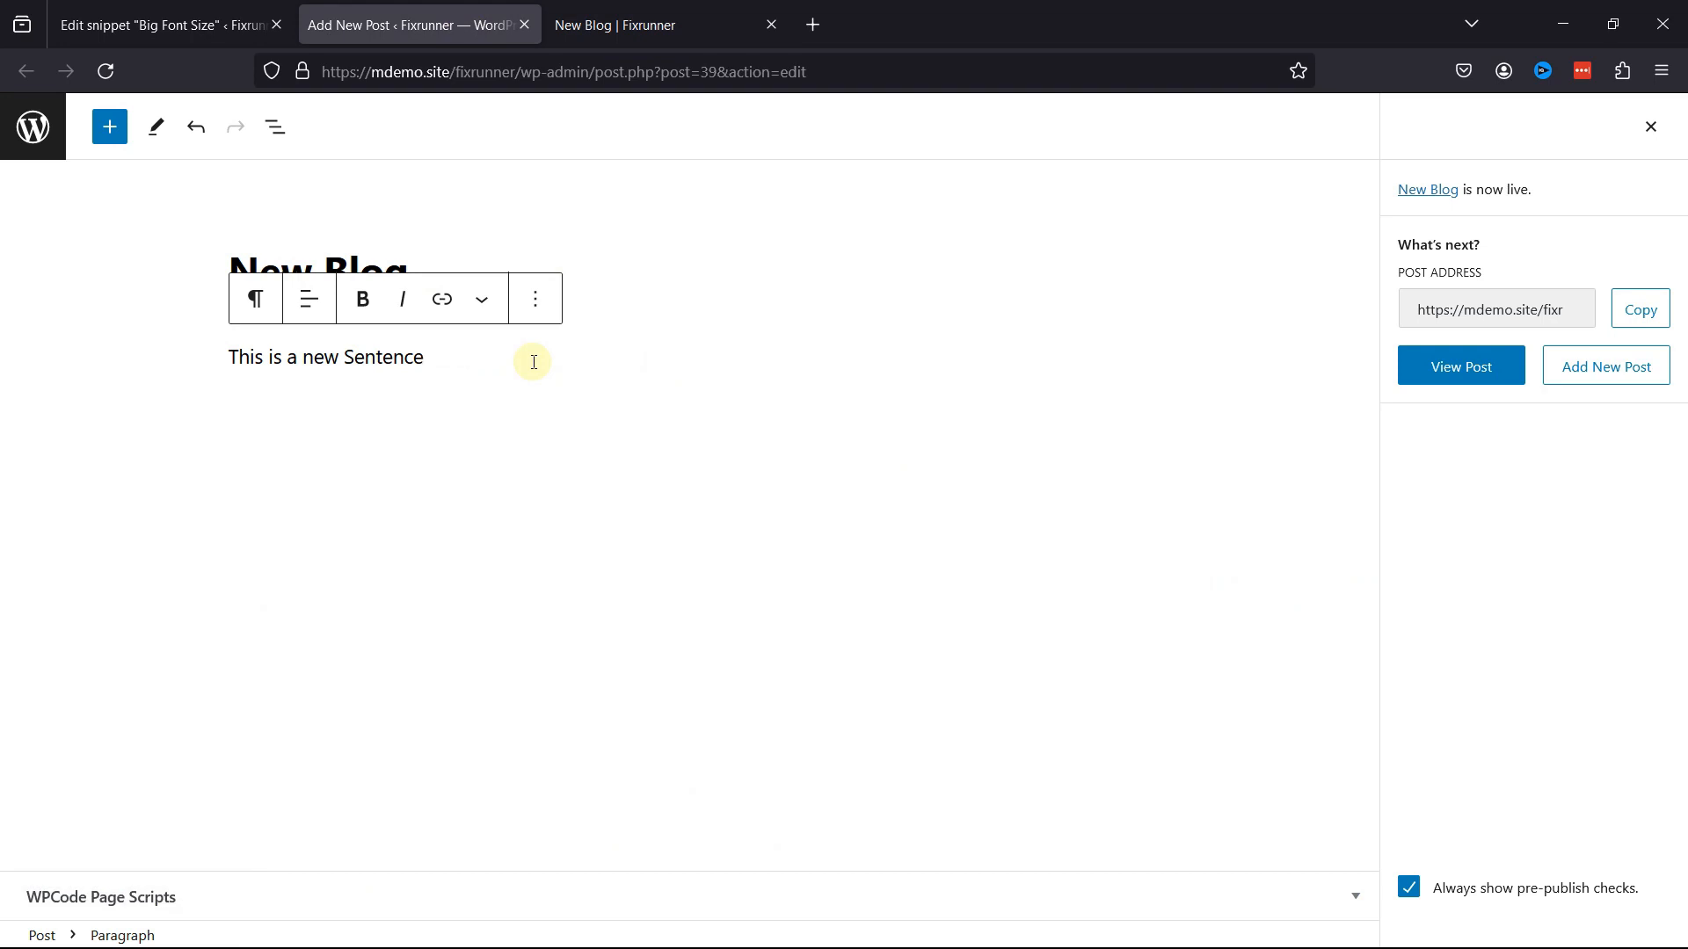
click(1132, 436)
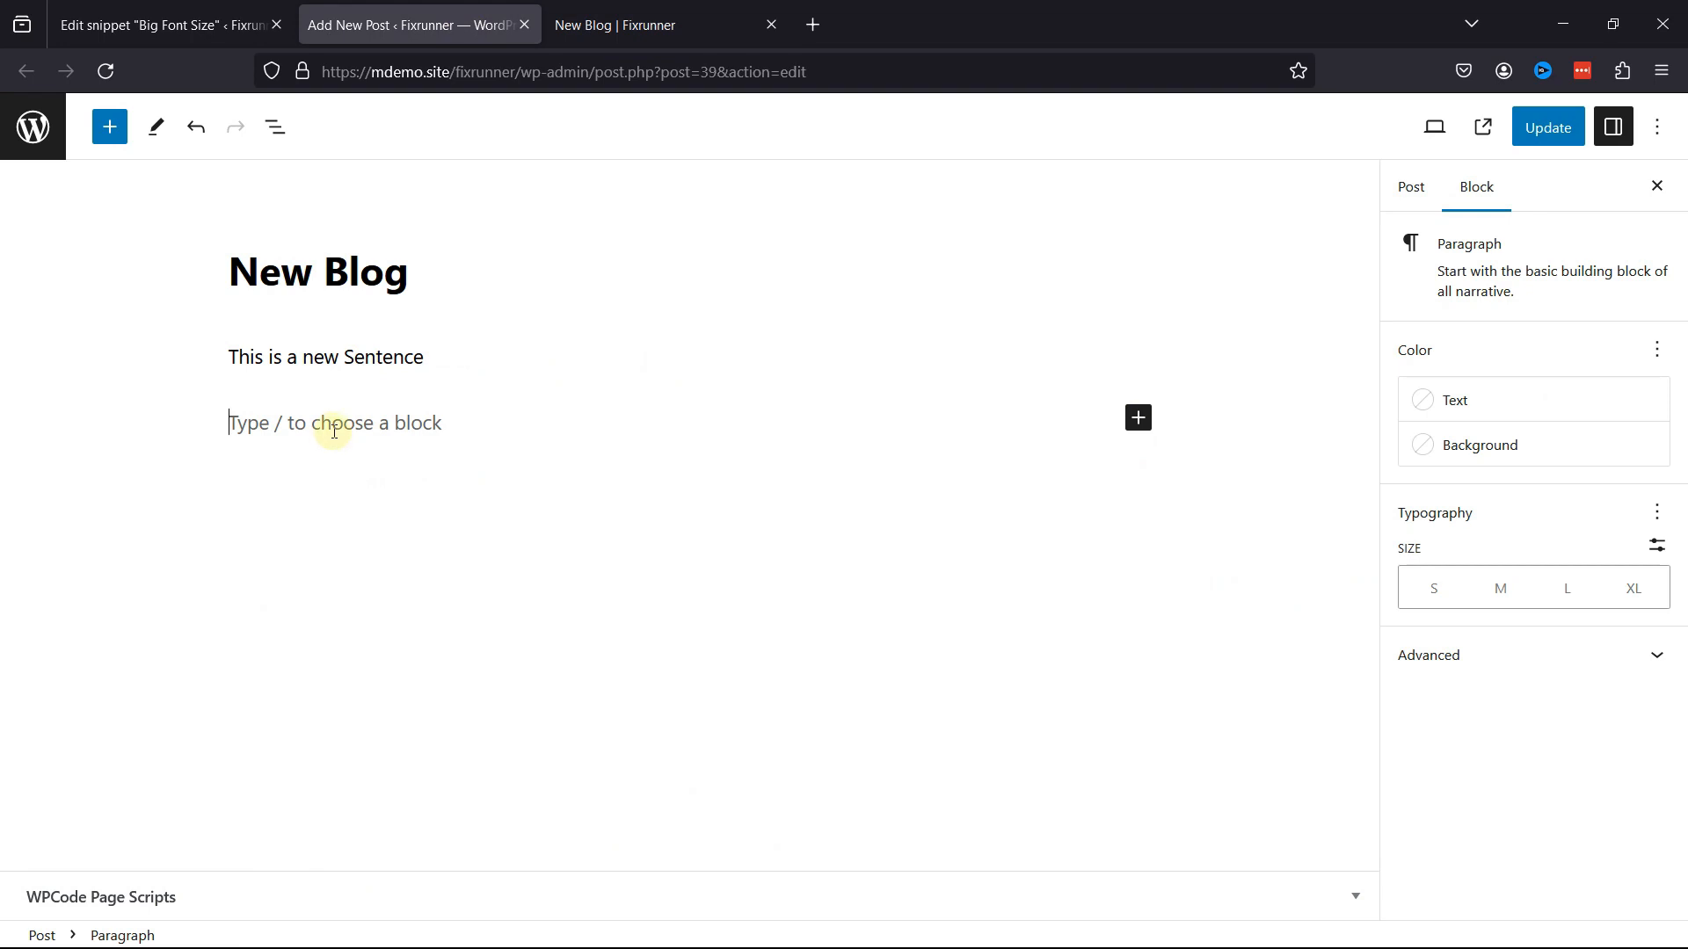
text(This is a)
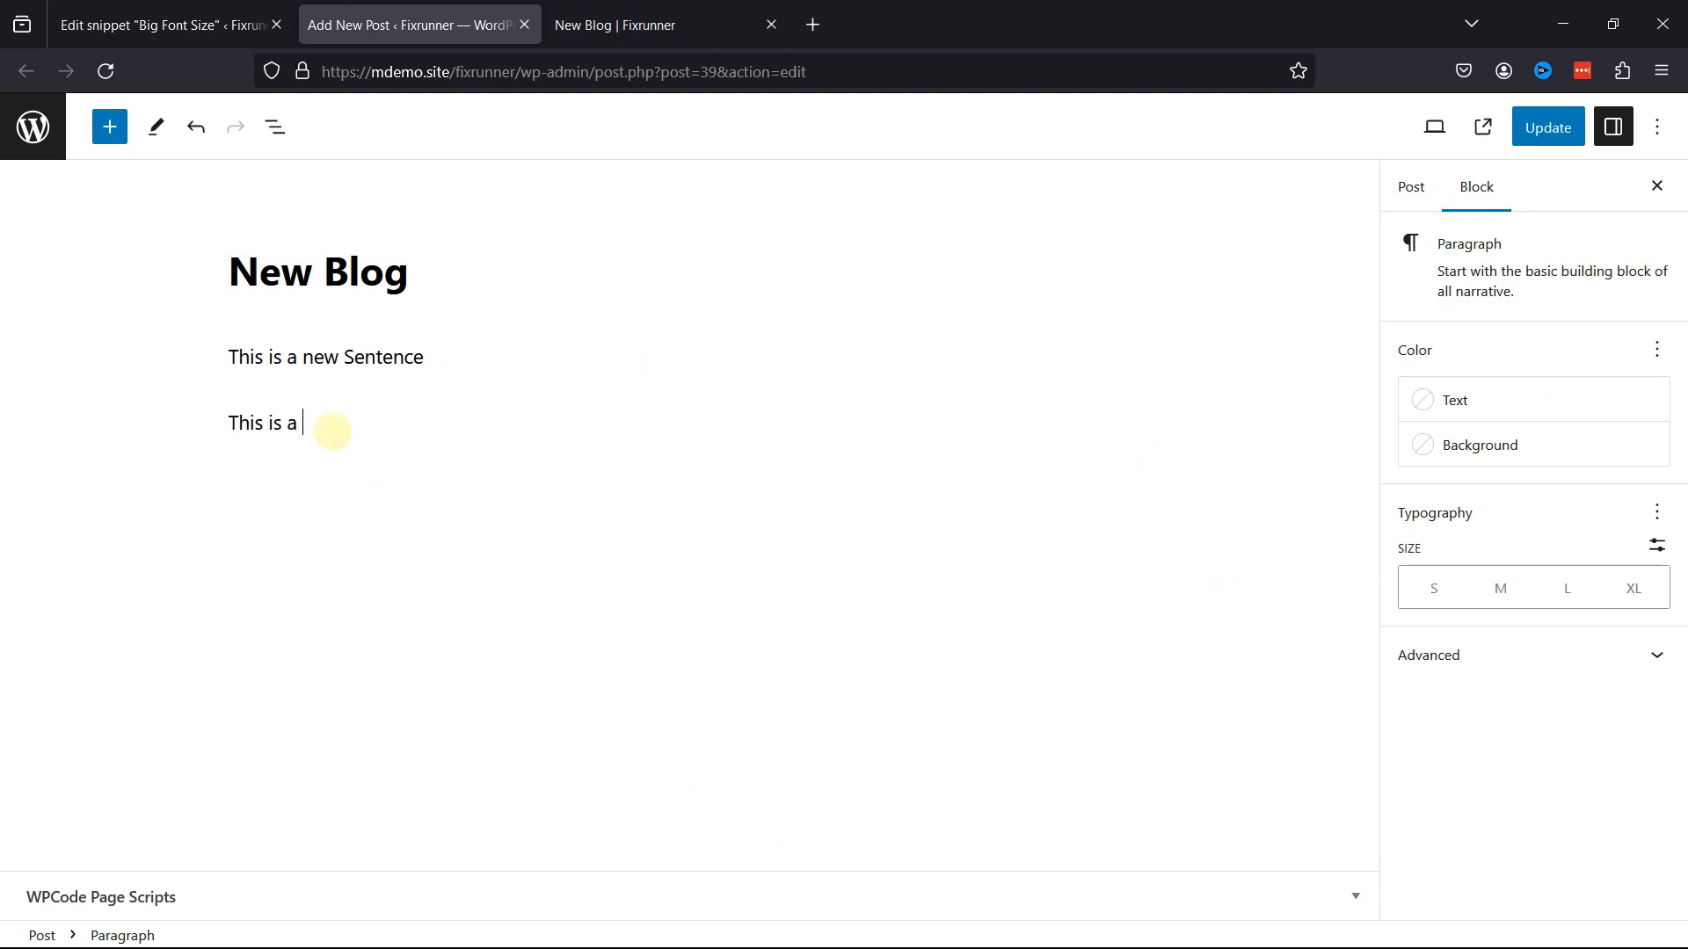
key(BackSpace)
text(overri)
key(BackSpace)
key(BackSpace)
key(BackSpace)
key(BackSpace)
key(BackSpace)
key(BackSpace)
text(changed)
click(1429, 585)
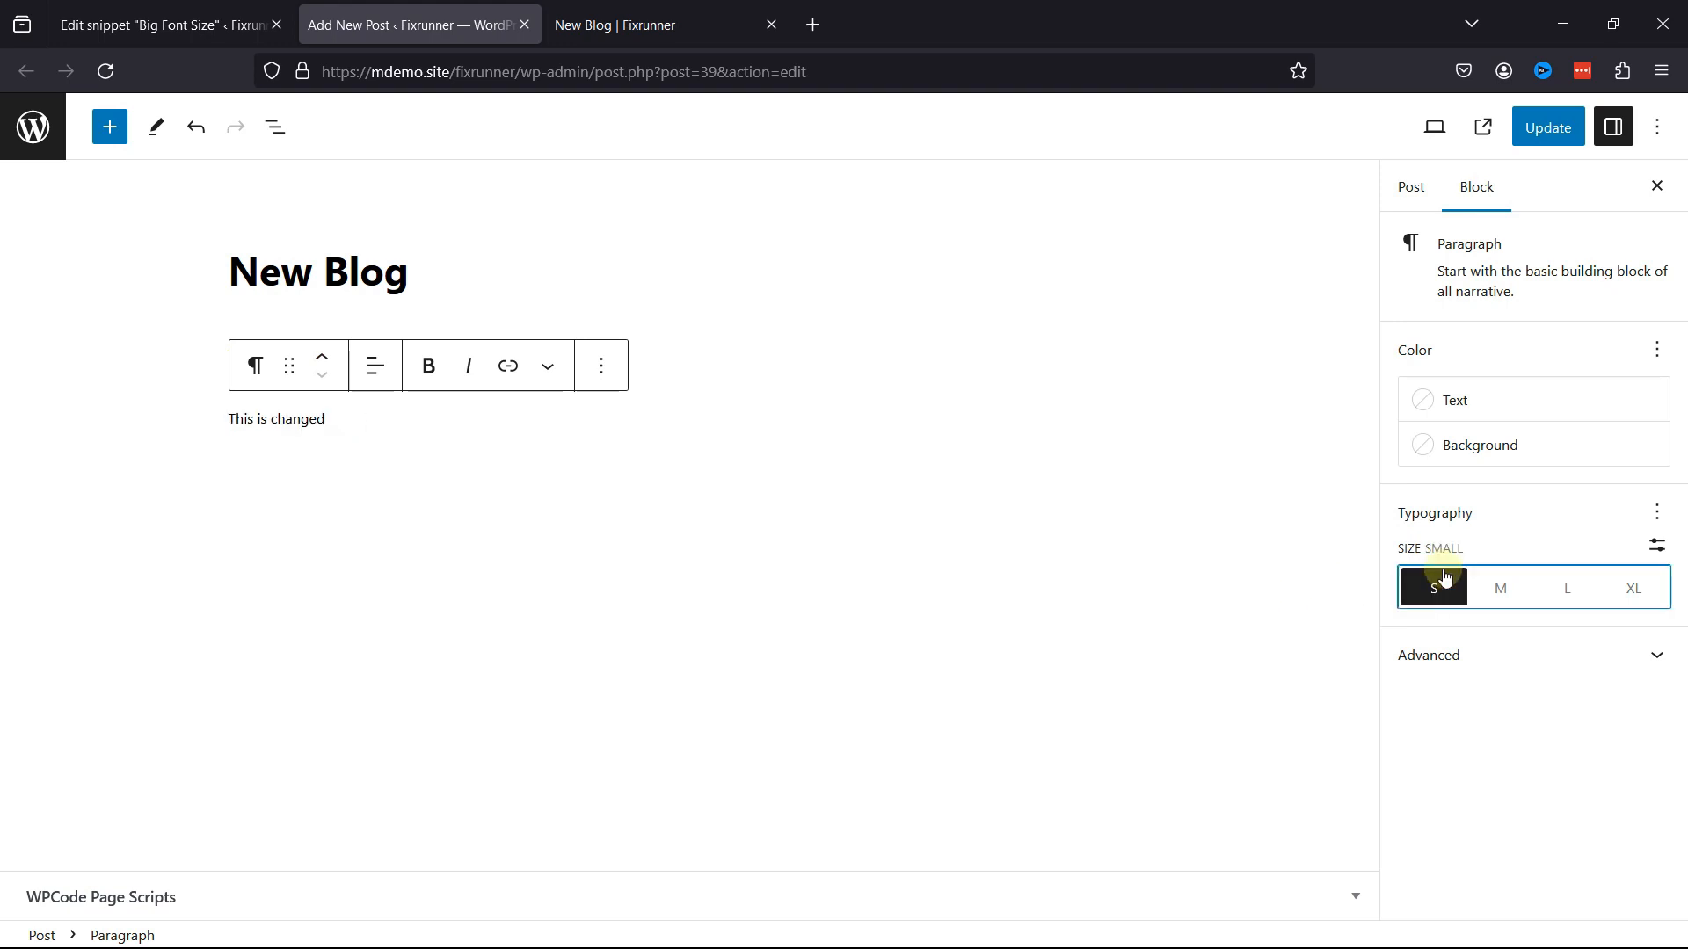
Update the "New Blog" post and reload its published page to check the changed paragraph
click(1543, 128)
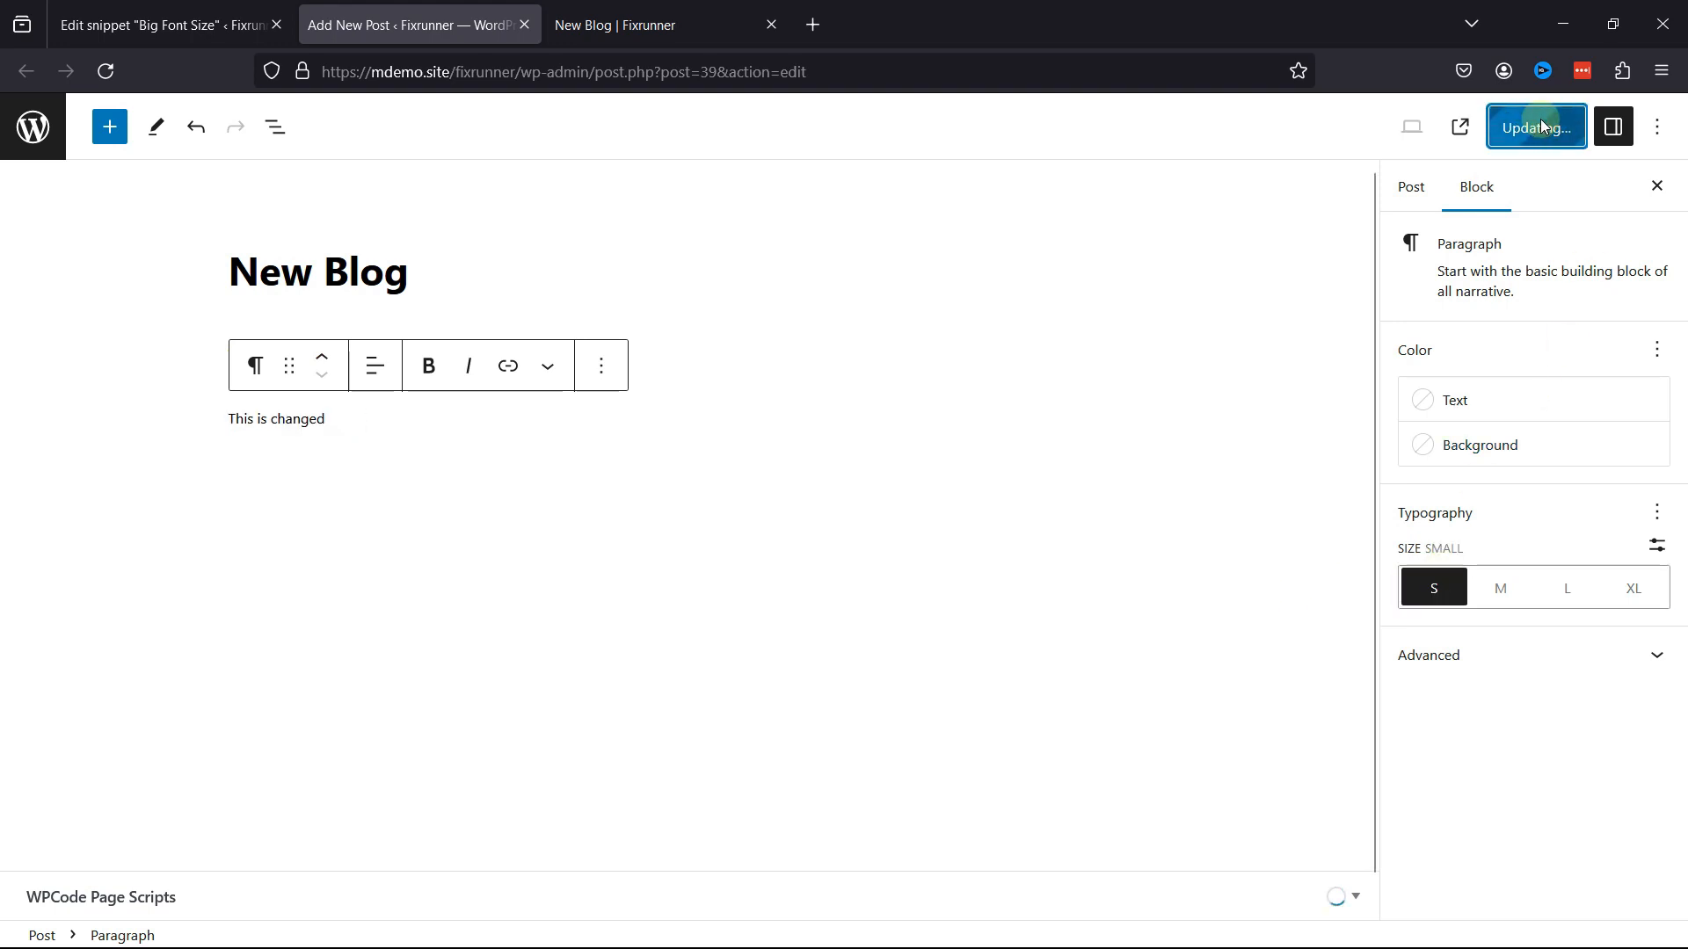
click(695, 25)
click(107, 71)
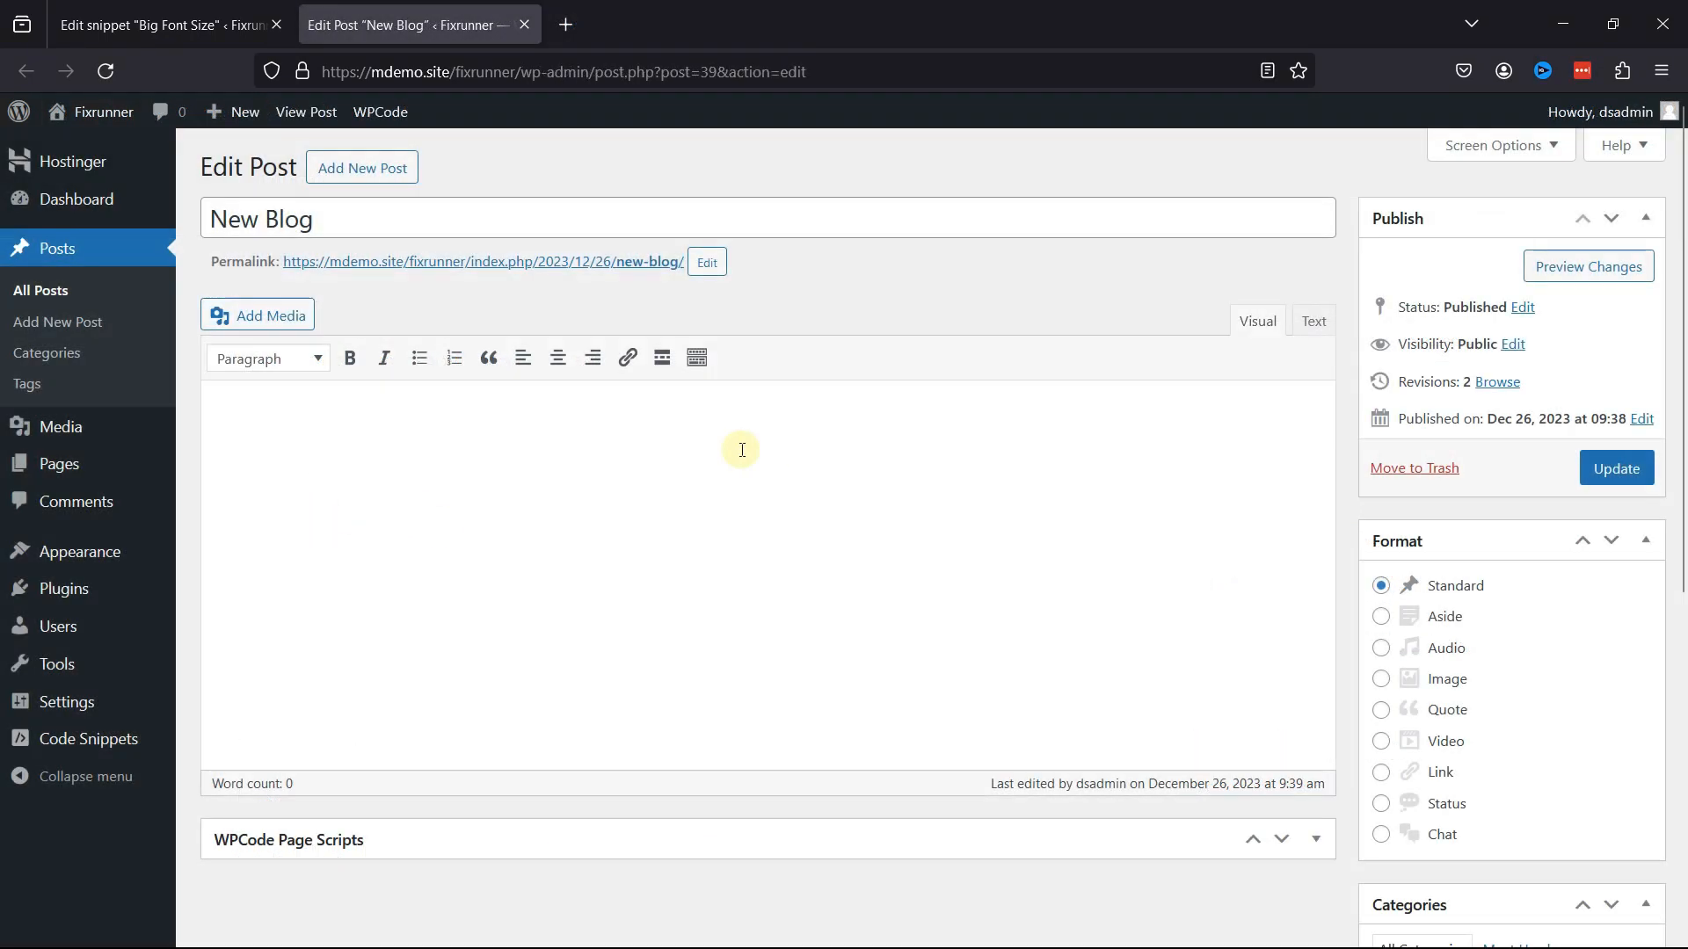
Write "This is a new sentence" in the empty body of the "New Blog" post in the classic editor and update the post
text(This is a ne)
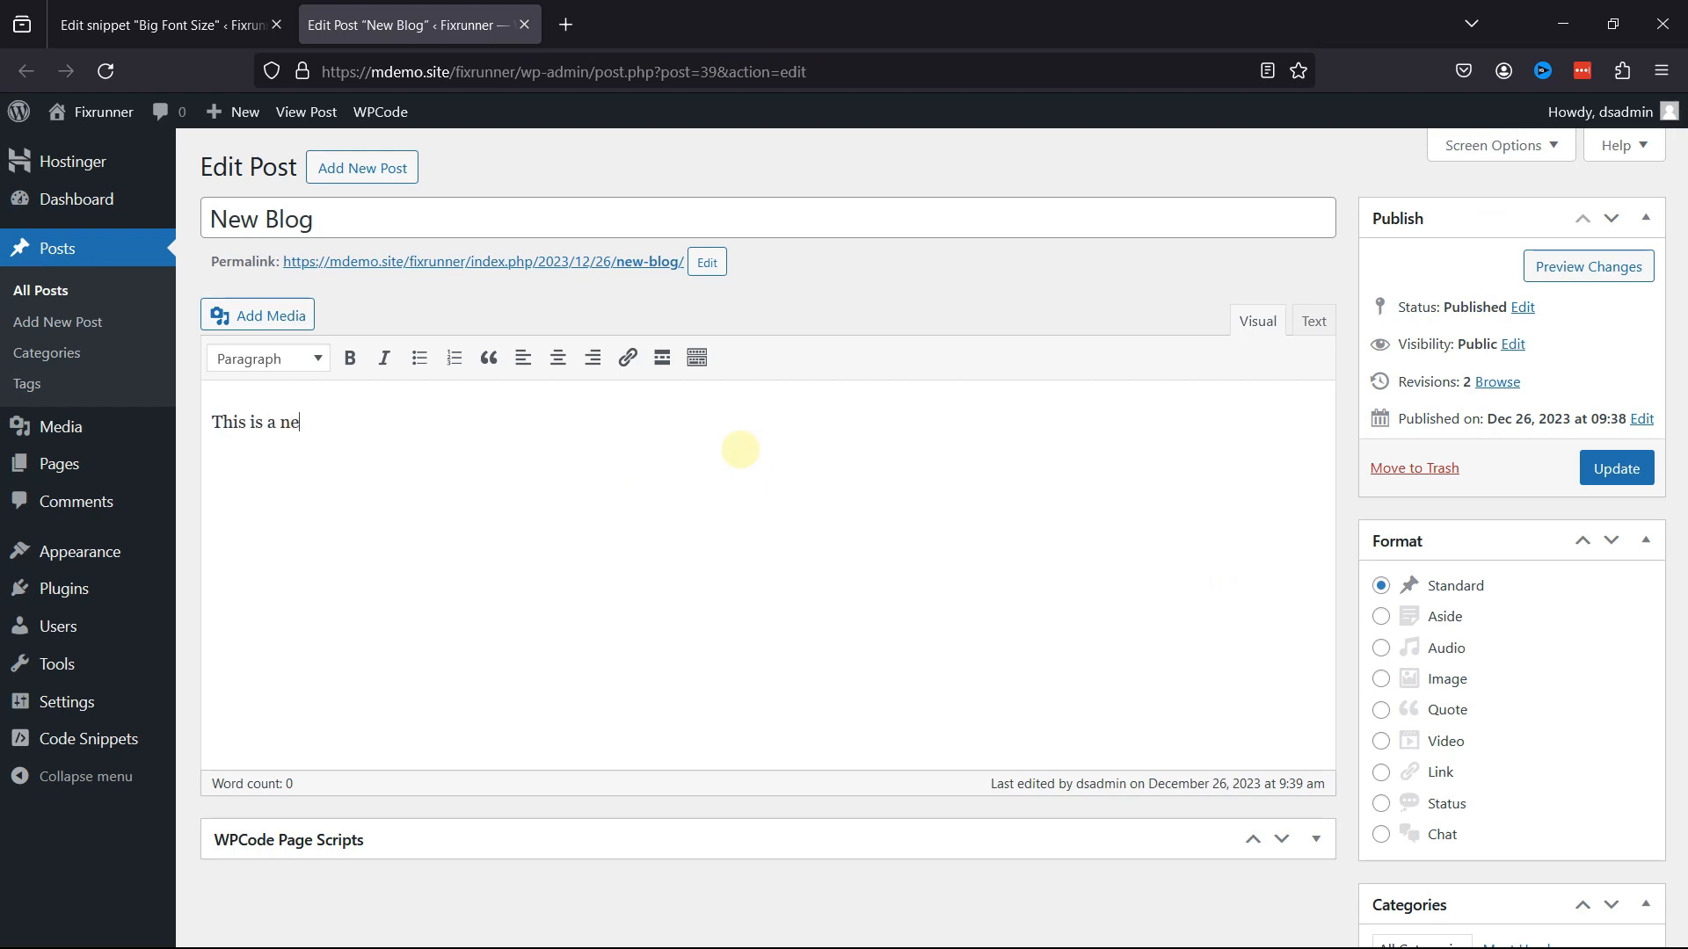
text(w sentence)
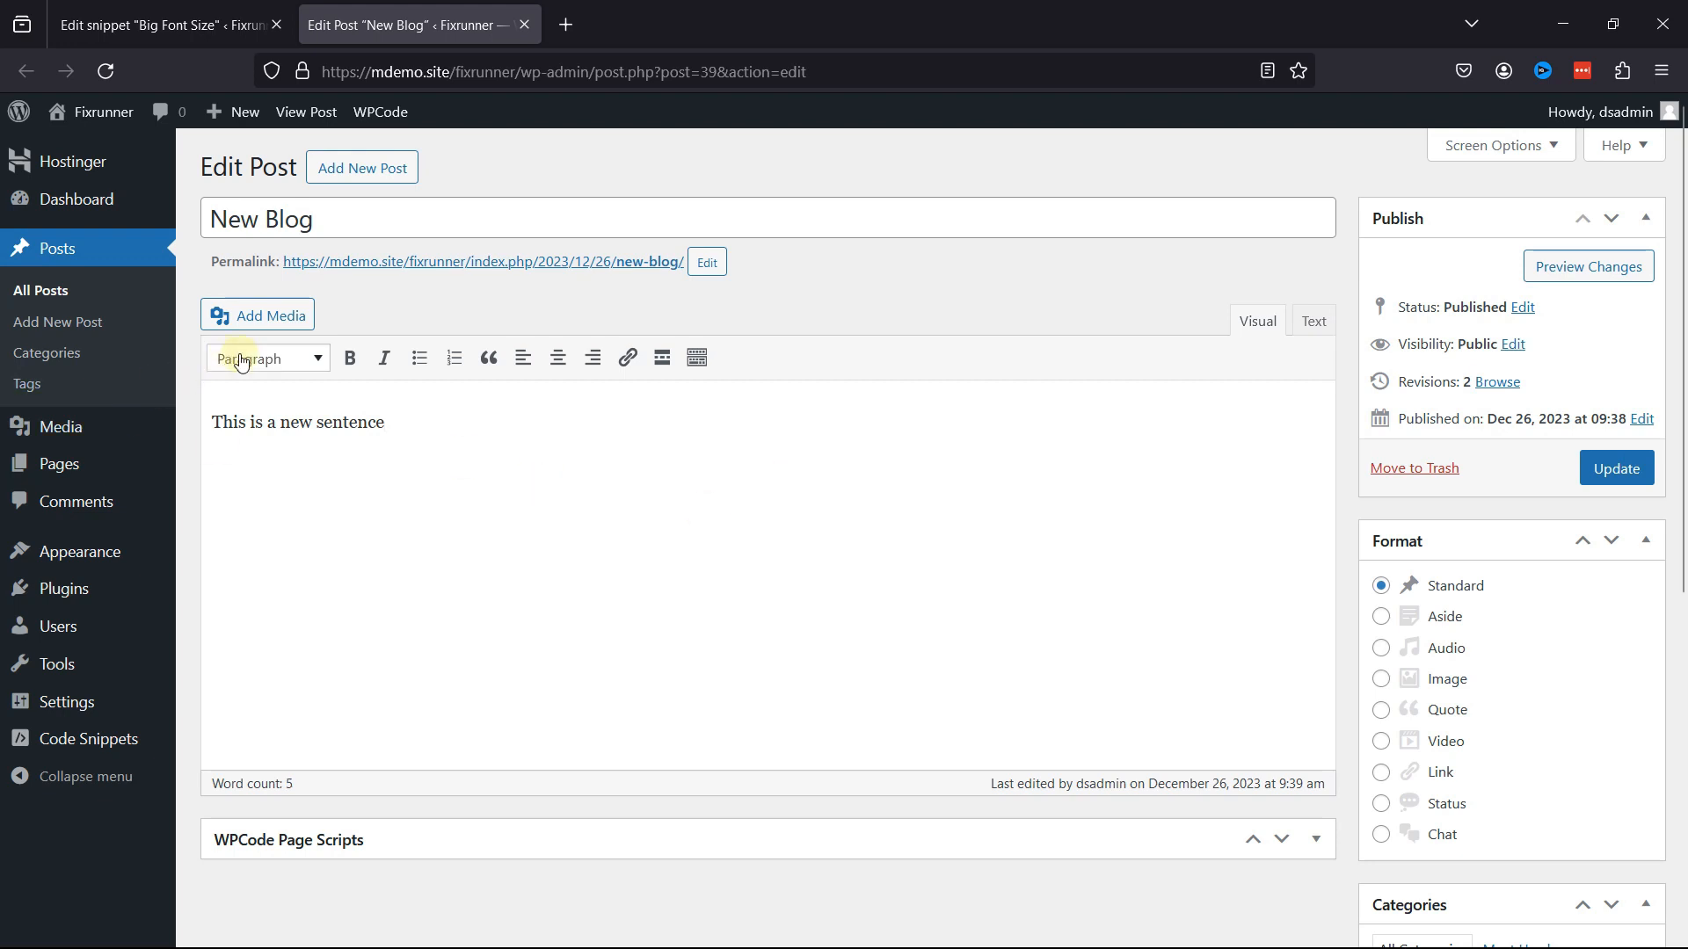
click(1628, 472)
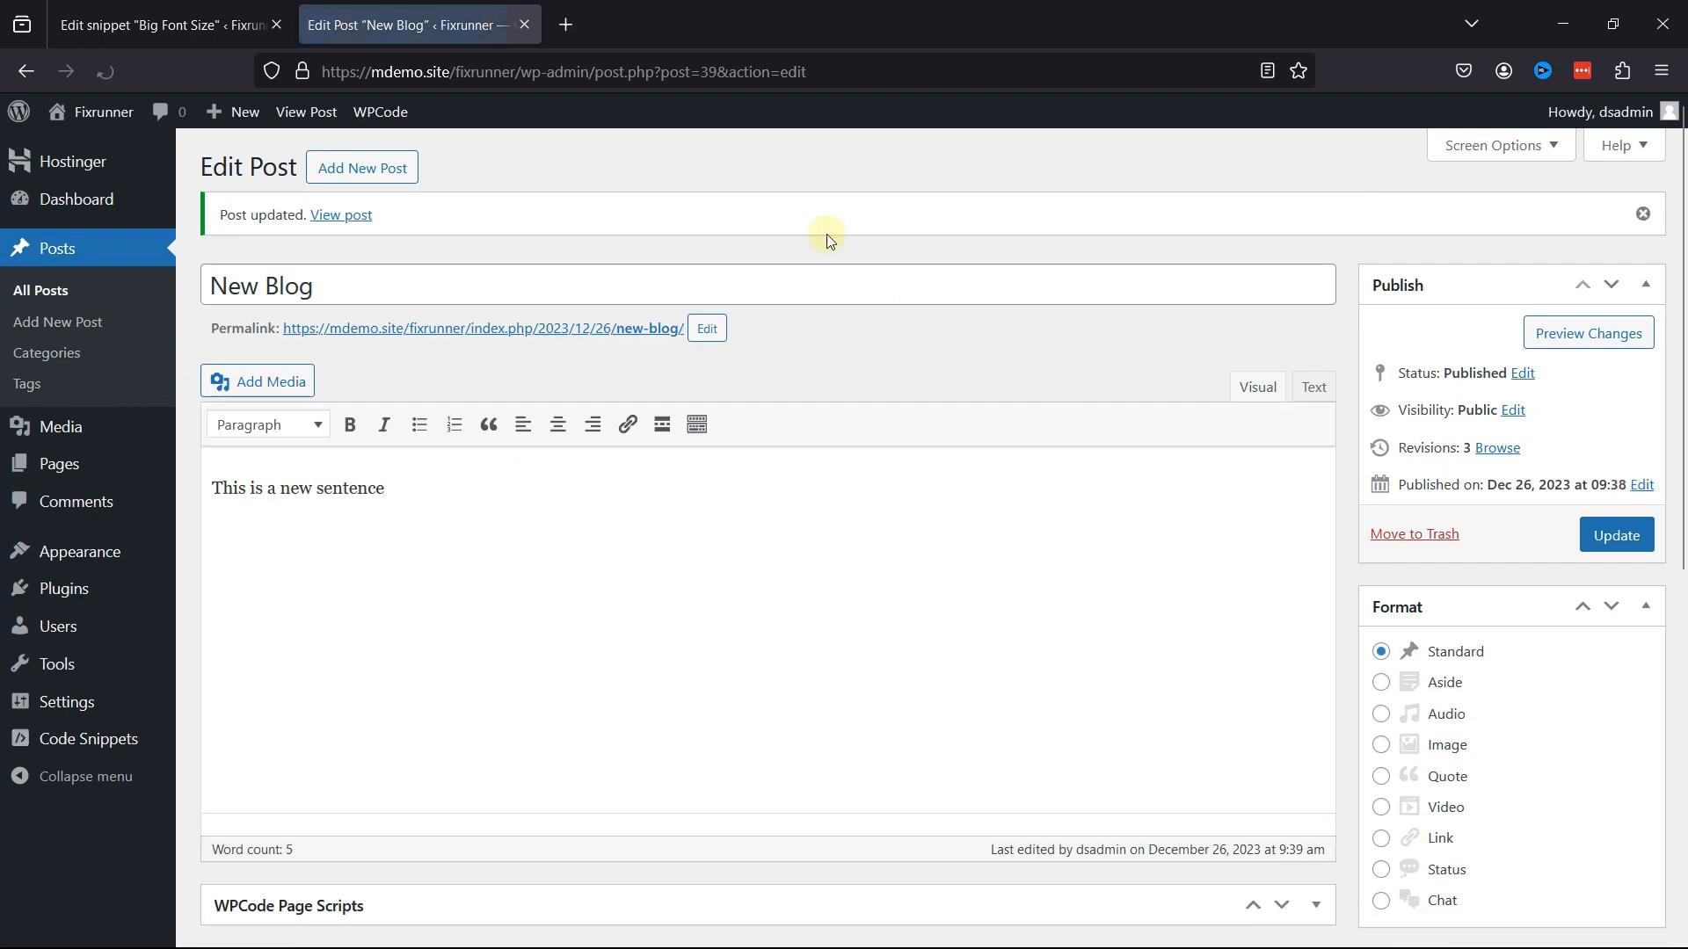
View the updated "New Blog" post in a new browser tab and examine the font size of its sentence
click(323, 216)
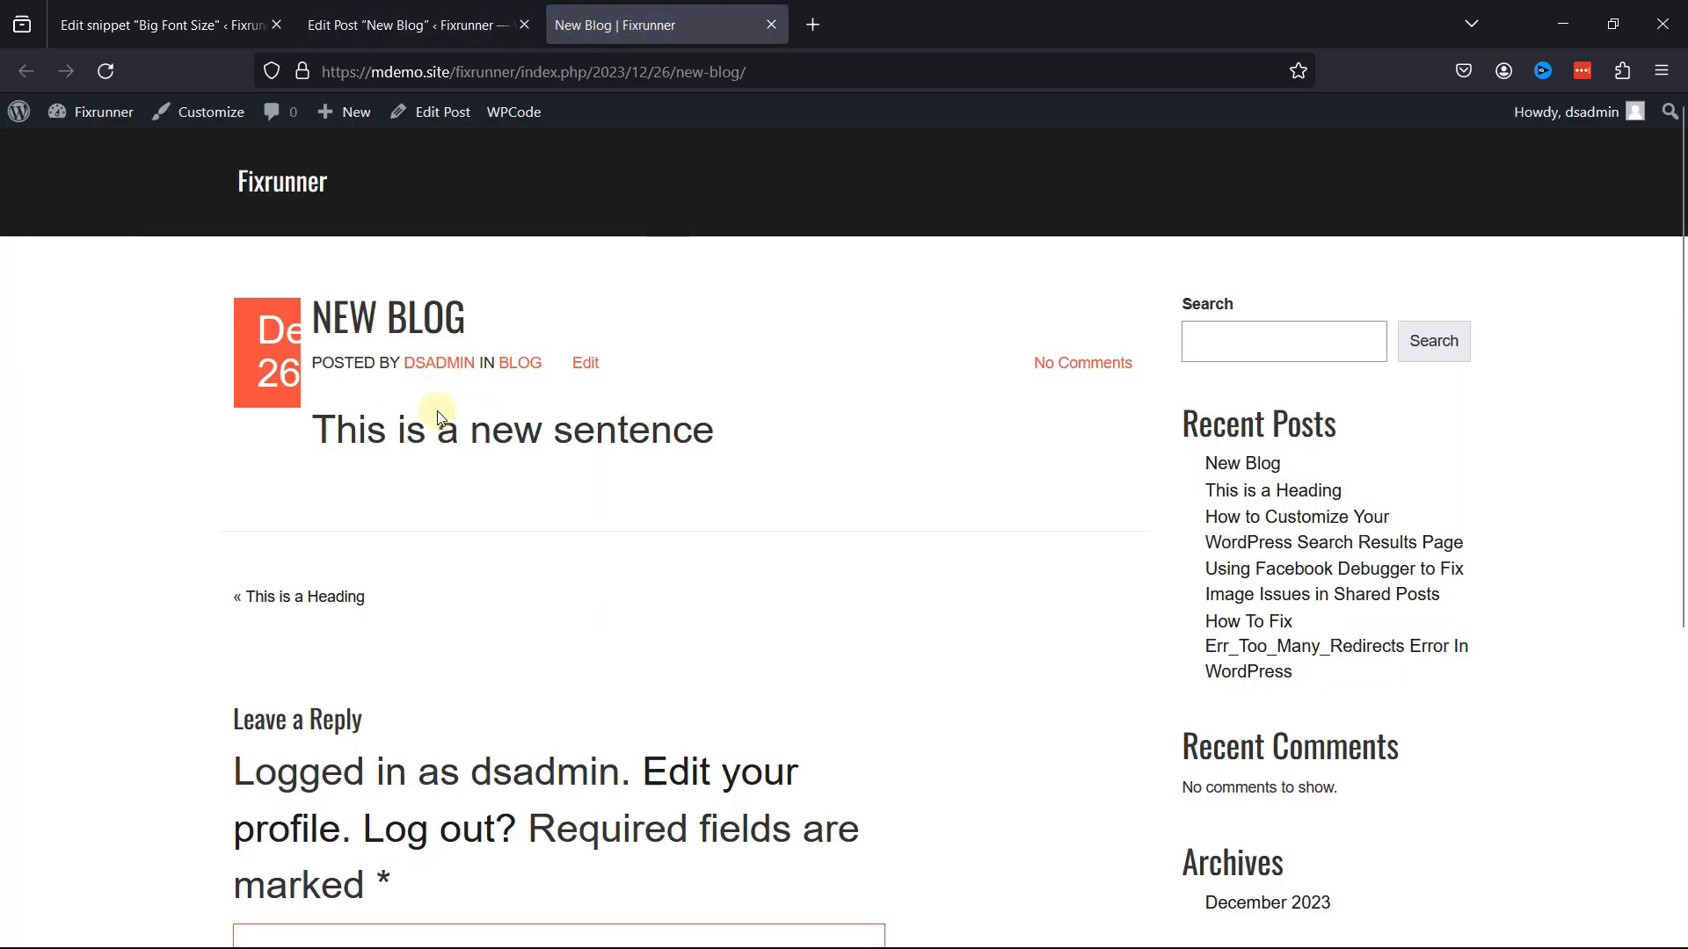
drag(337, 429, 658, 438)
click(810, 450)
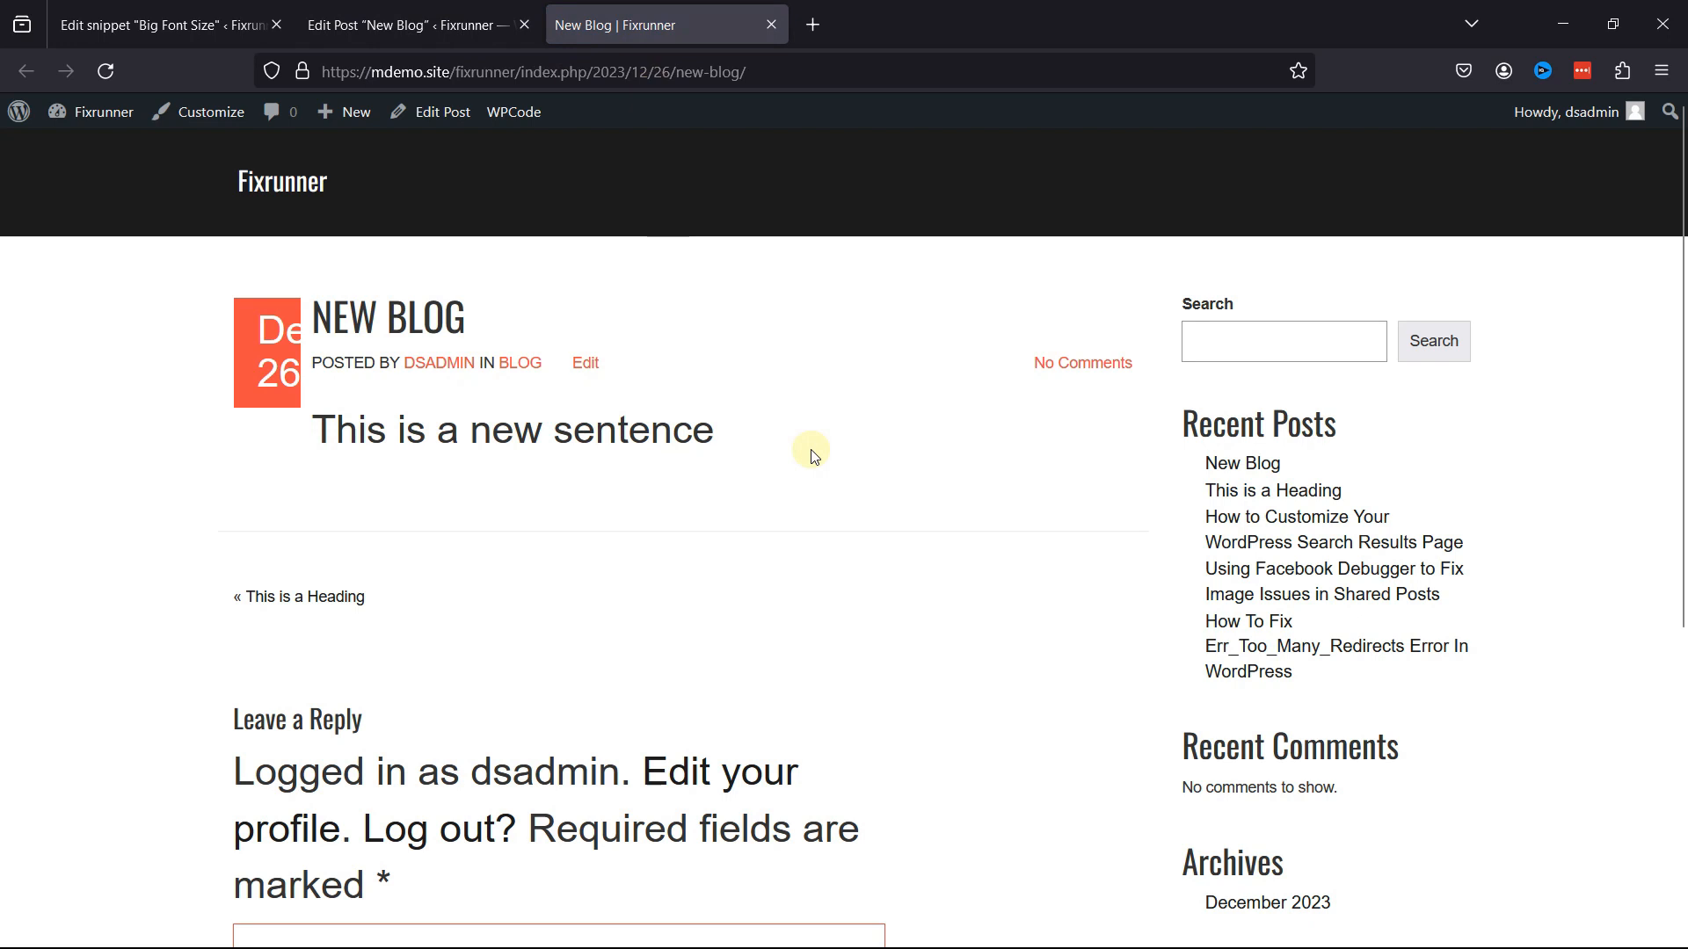